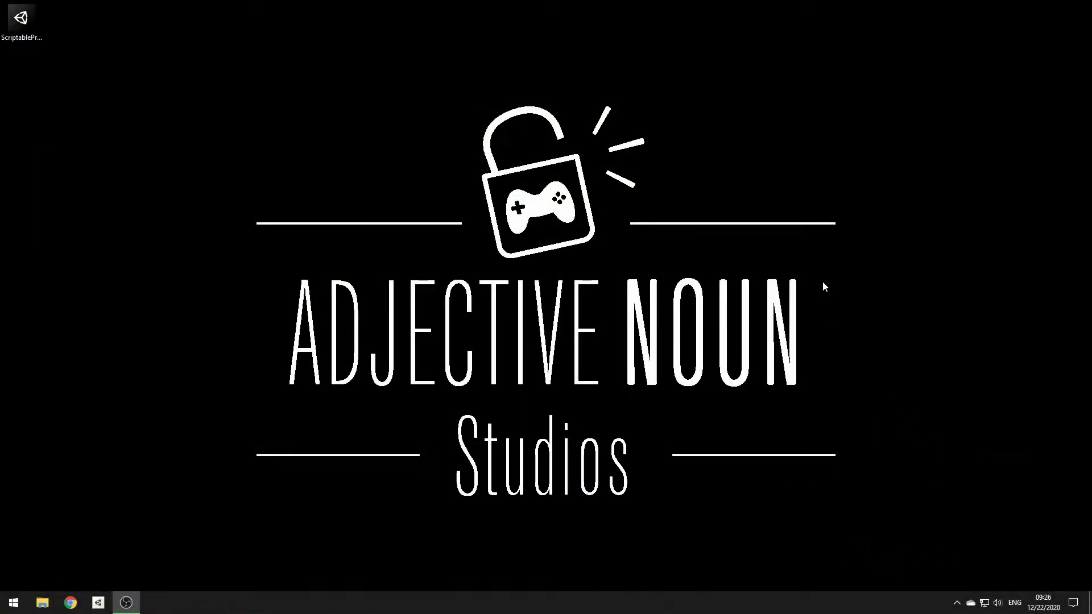
Step: Create a new 3D project named Tutorial in Unity Hub with Unity 2019.3.7f1
click(34, 35)
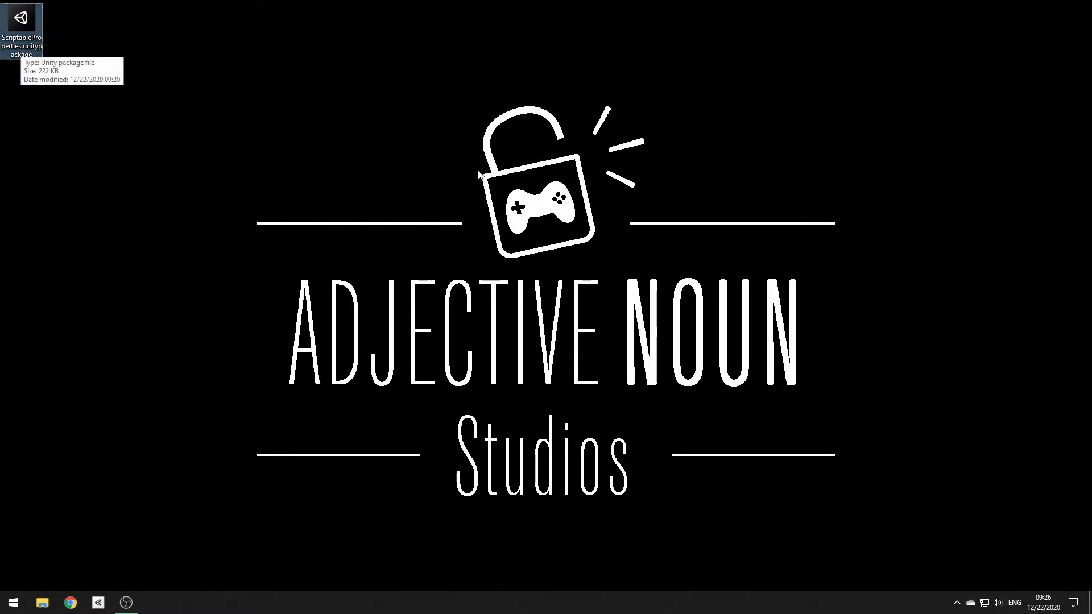
click(663, 379)
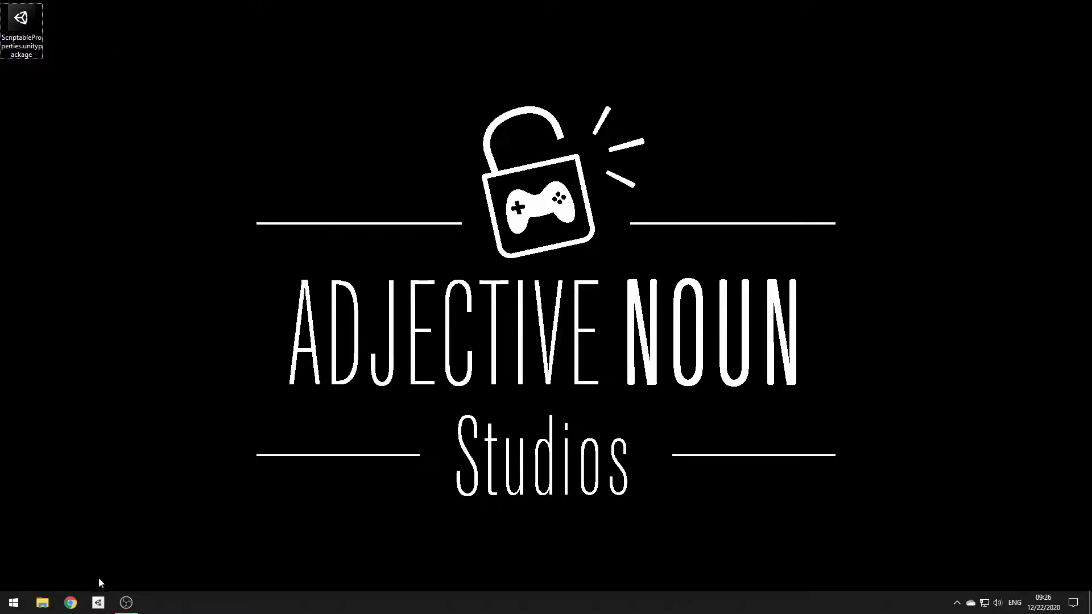
click(98, 602)
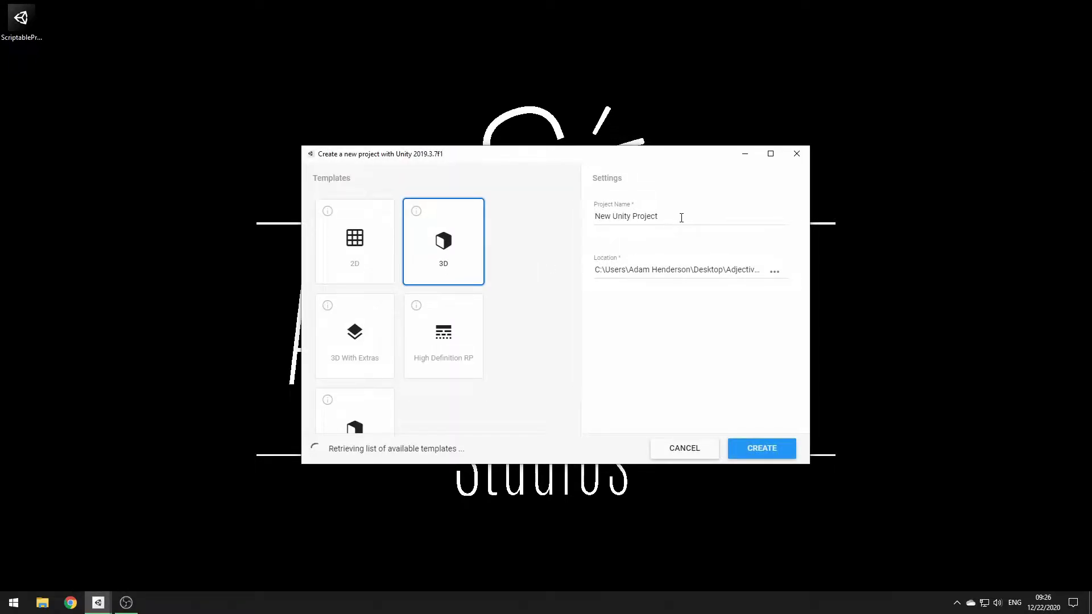
text(Tutorial)
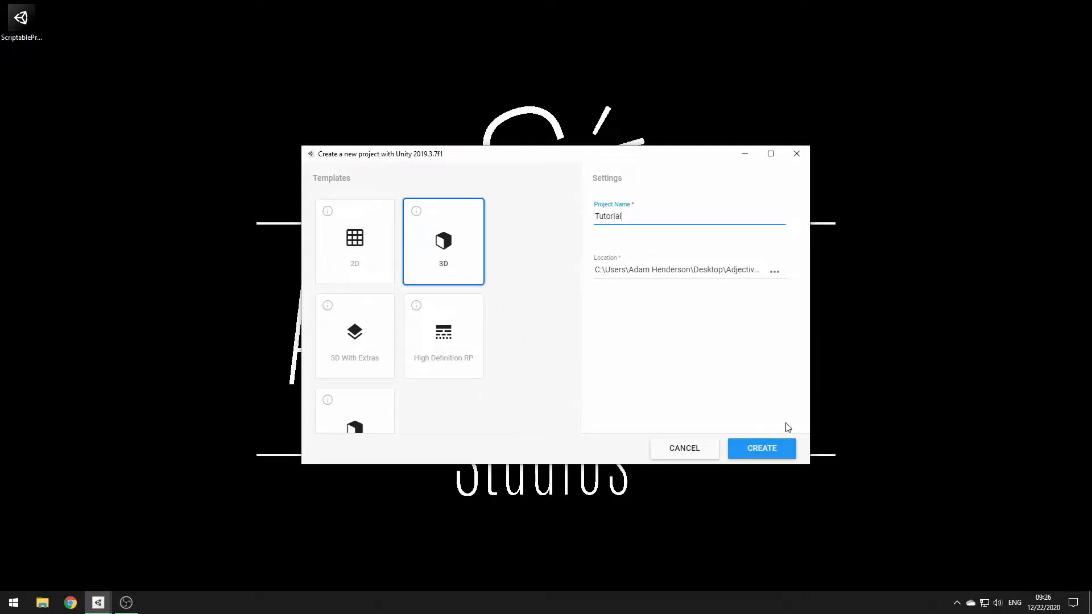
click(761, 448)
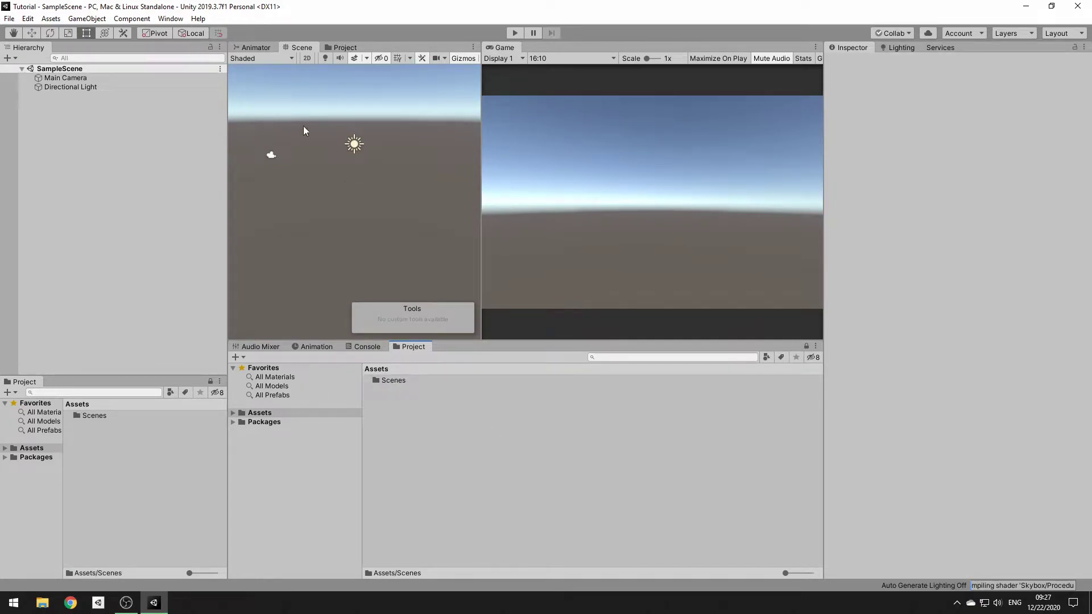
Step: Show where the Asset Store window opens in the editor, and return to the project's assets
click(174, 20)
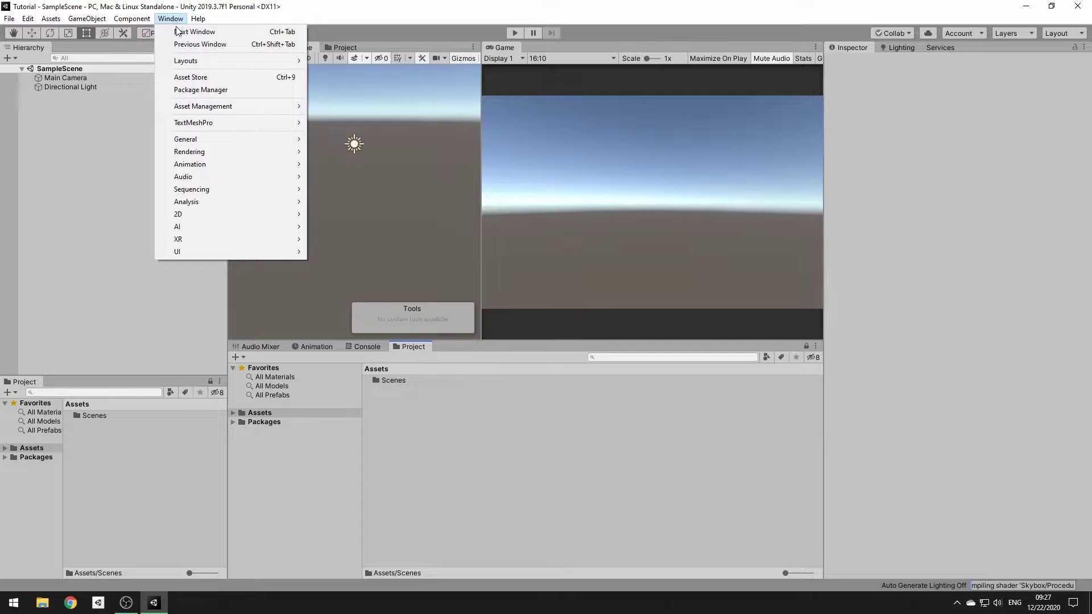
click(205, 77)
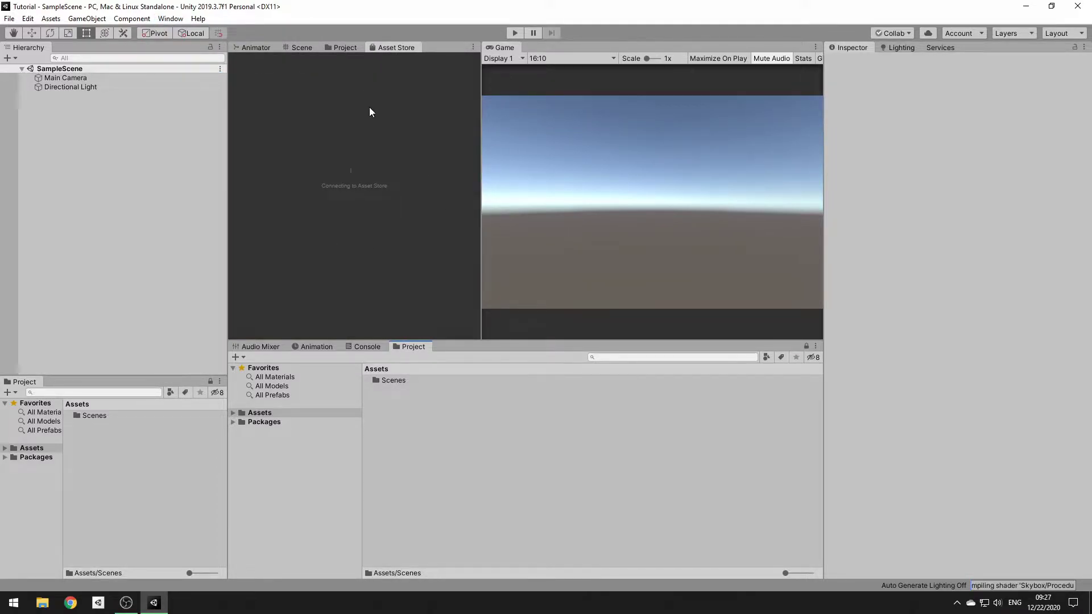
click(340, 47)
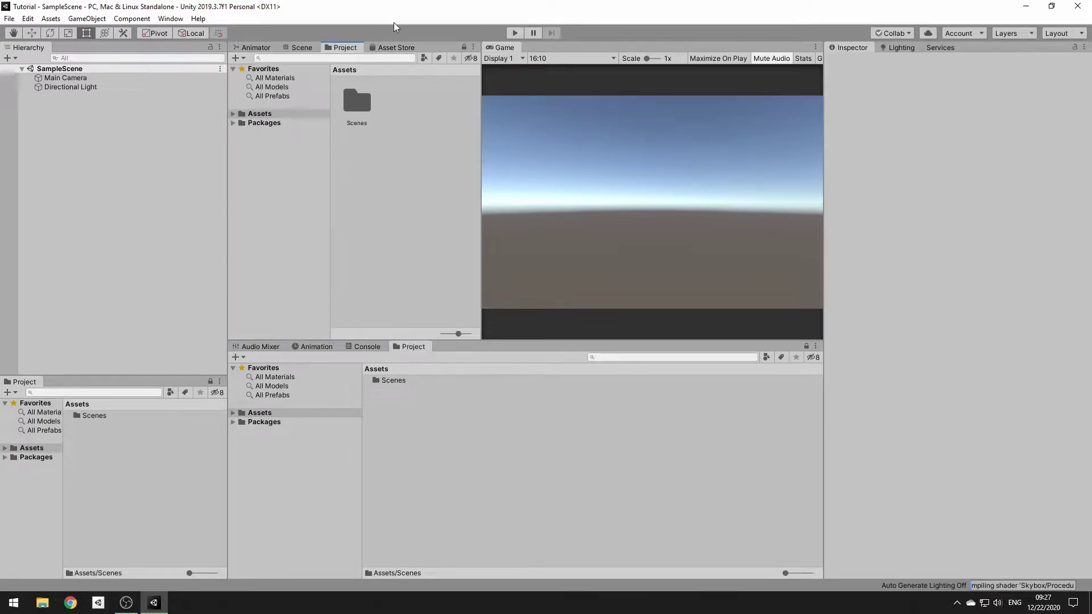
Step: Import the complete ScriptableProperties package from the desktop into the project
double_click(429, 12)
double_click(23, 22)
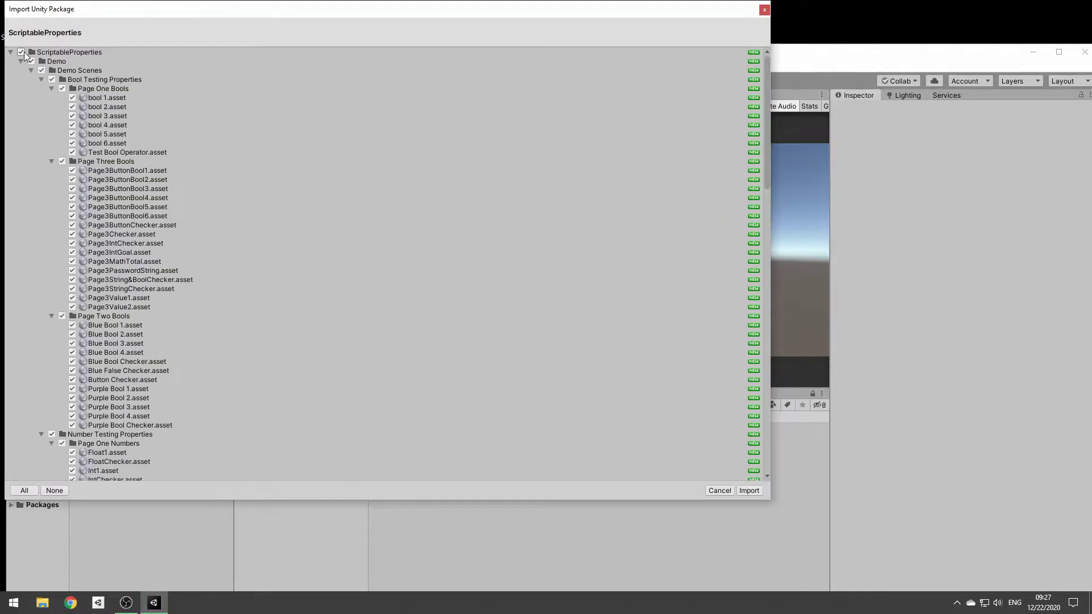
click(20, 61)
click(10, 51)
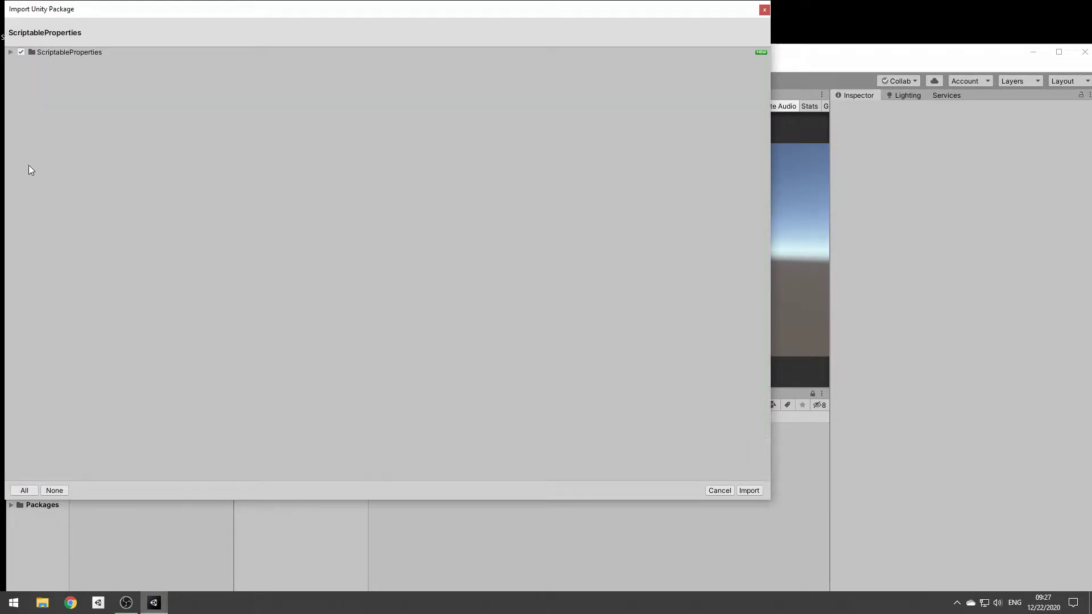
click(749, 491)
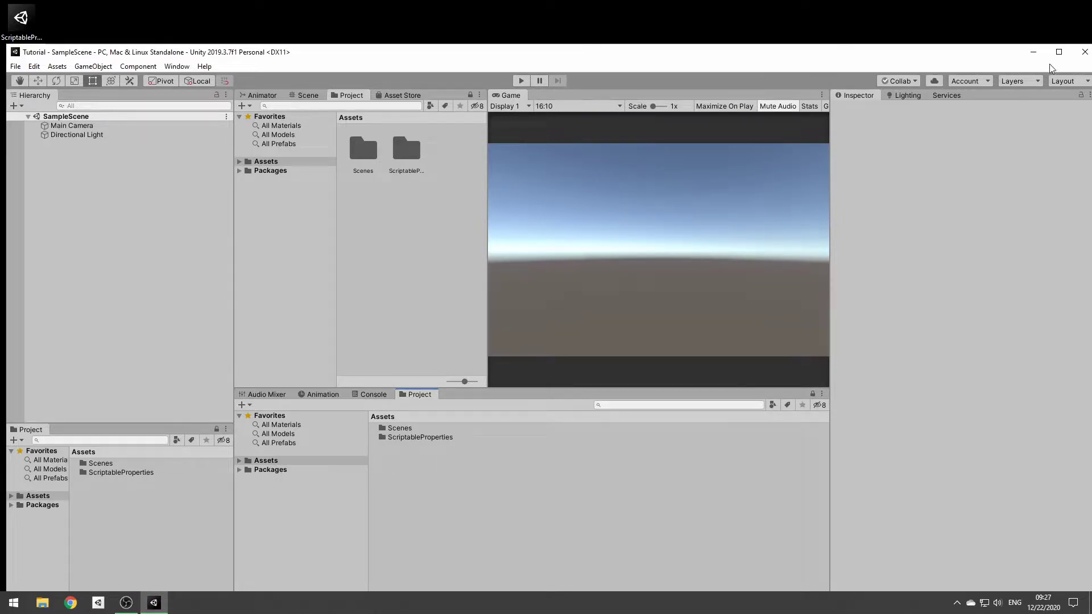
click(1059, 52)
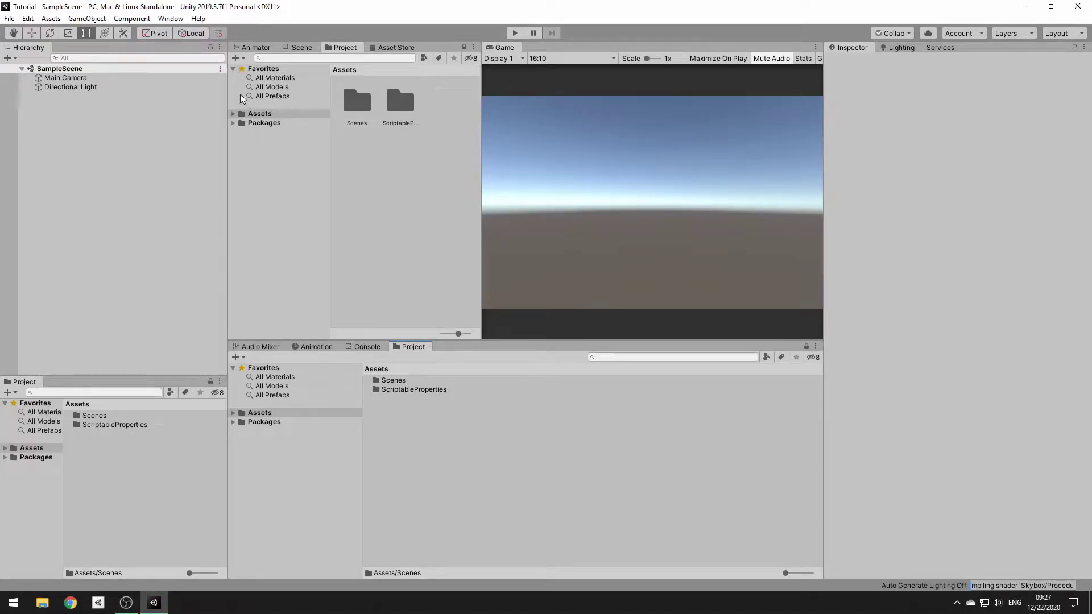
Step: Search the Package Manager for TextMesh and check whether TextMesh Pro is installed and up to date
click(169, 19)
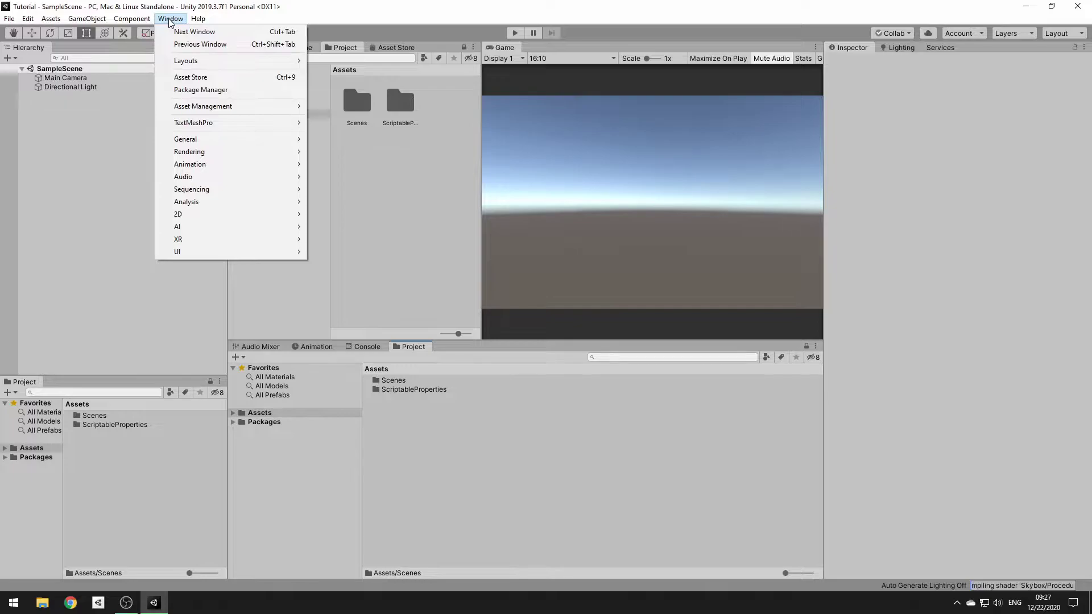
click(211, 90)
click(607, 109)
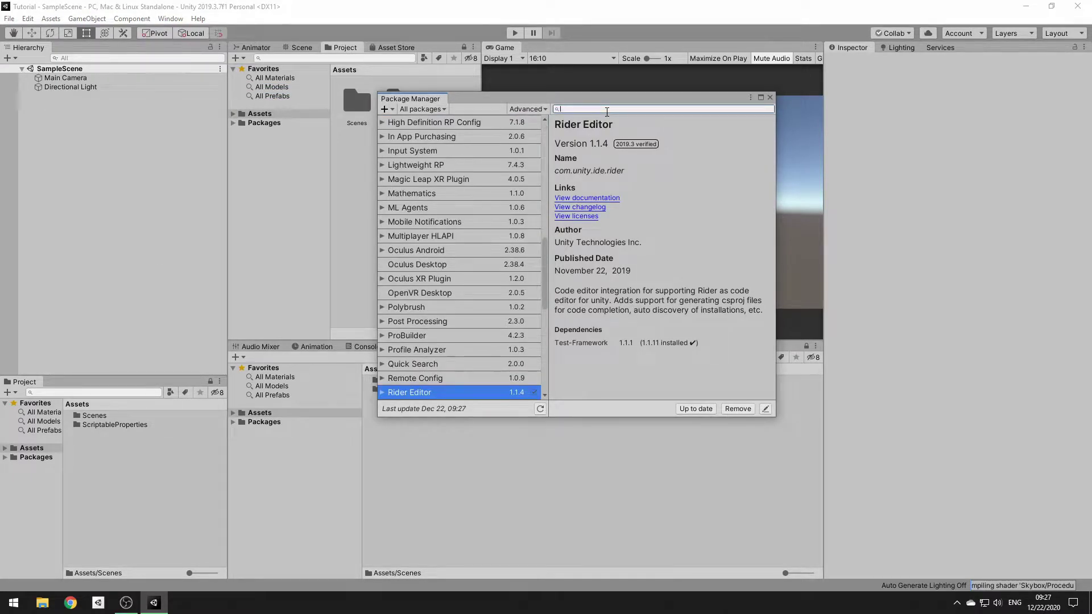
text(TextMesh)
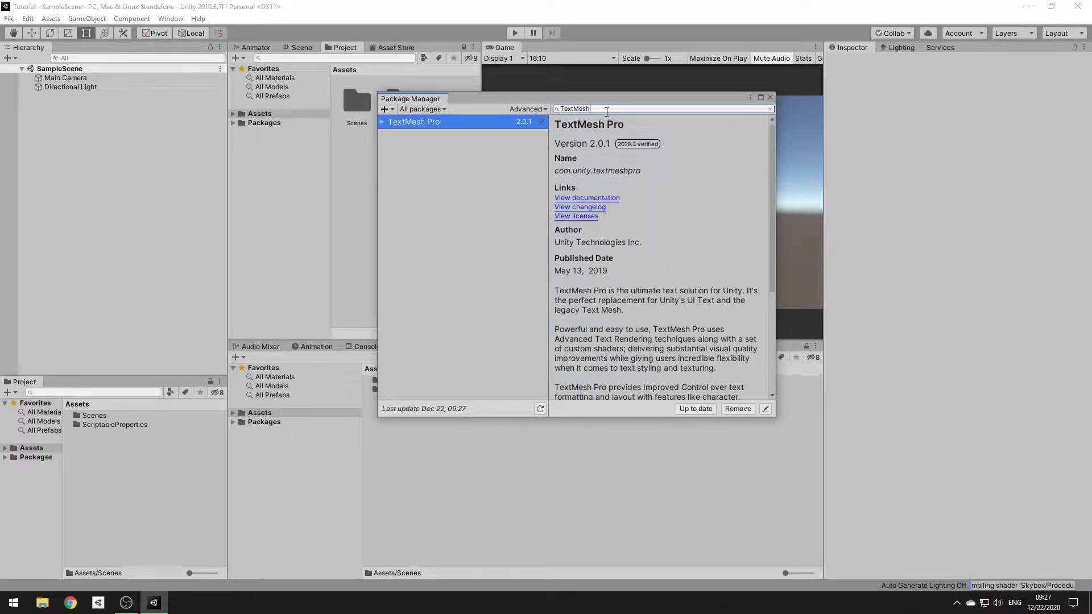
click(465, 126)
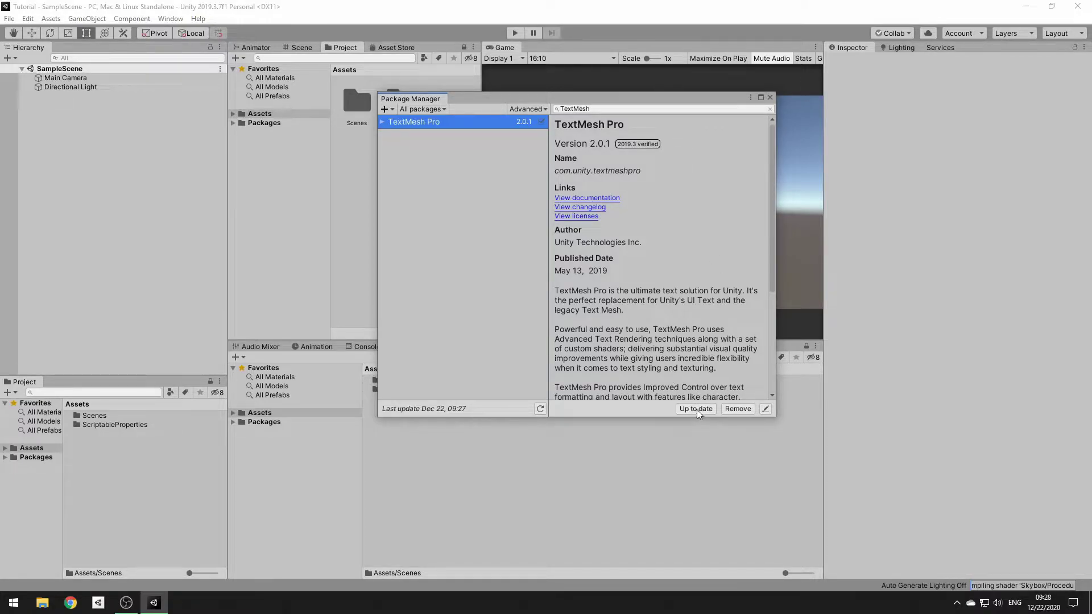
drag(683, 98, 722, 165)
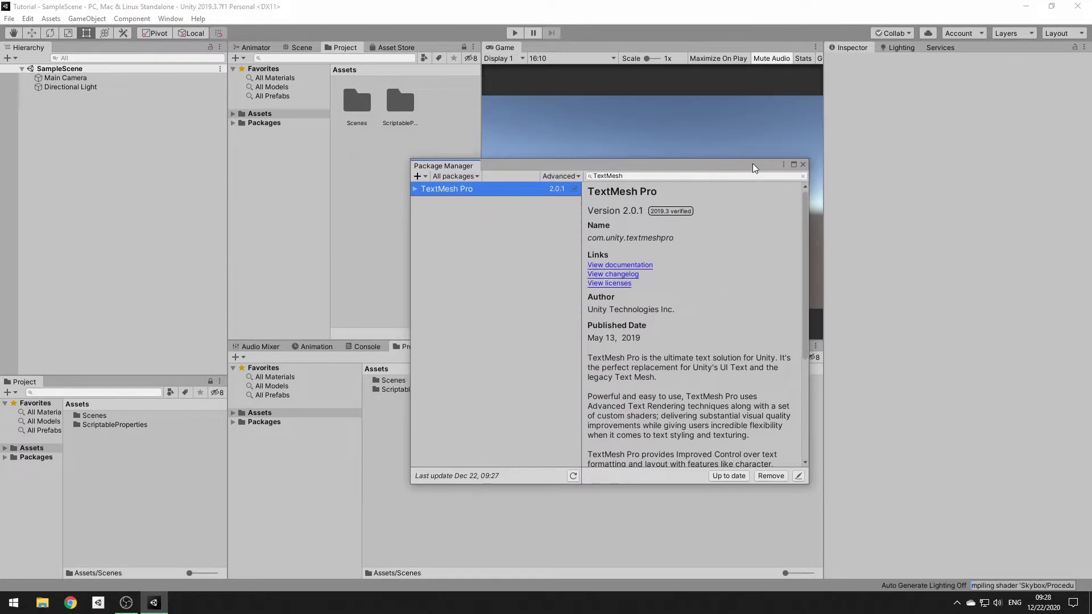
click(806, 166)
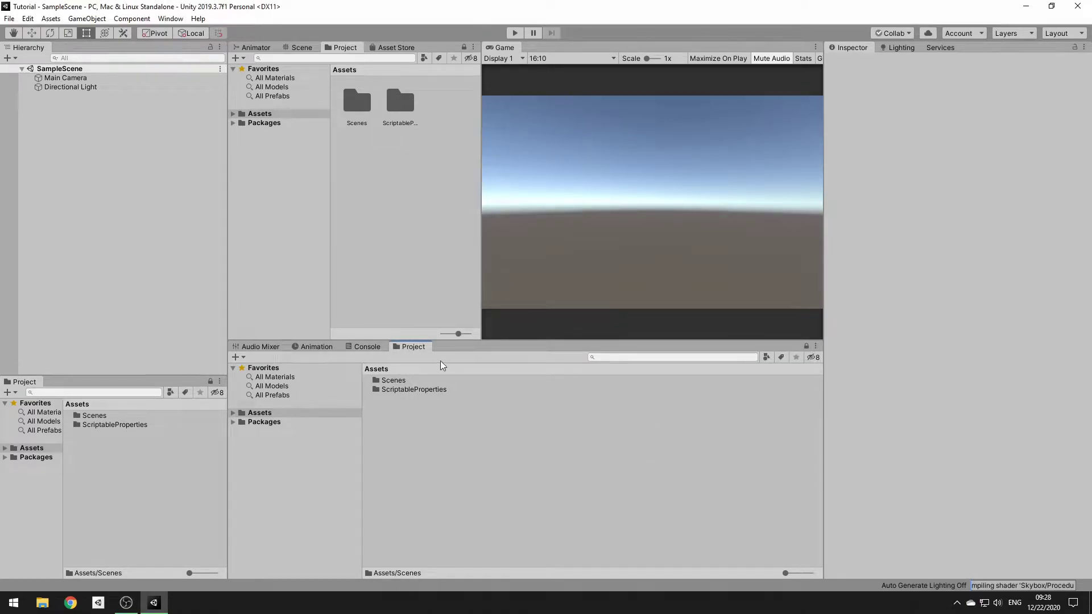
Step: Create a Scriptable Bool asset of type Bool named Bool in the Assets folder and try its Value toggle
right_click(412, 394)
mouse_move(529, 132)
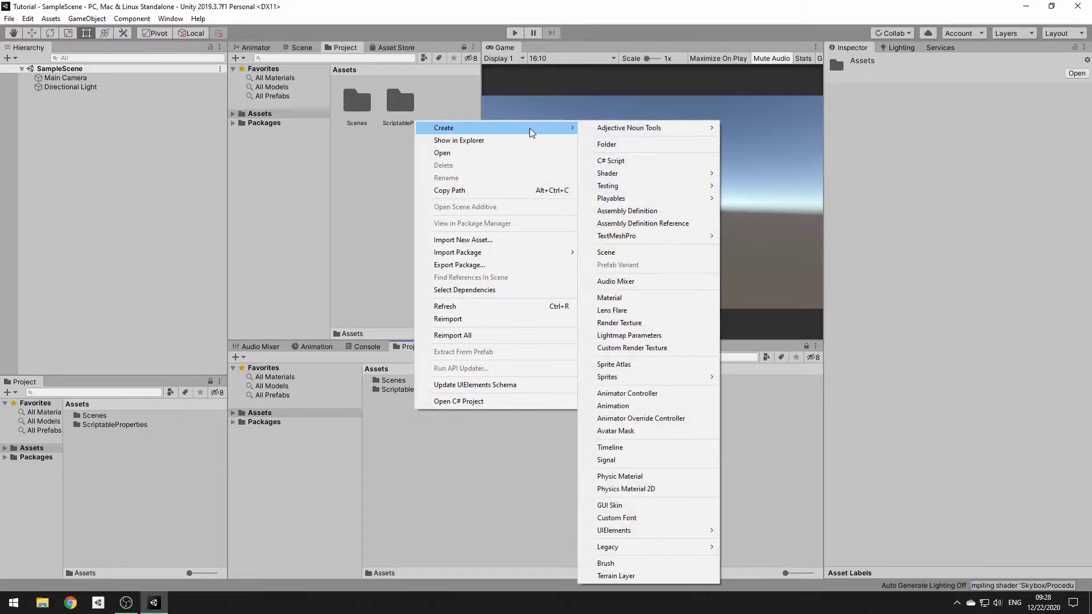
mouse_move(705, 130)
mouse_move(783, 130)
mouse_move(878, 133)
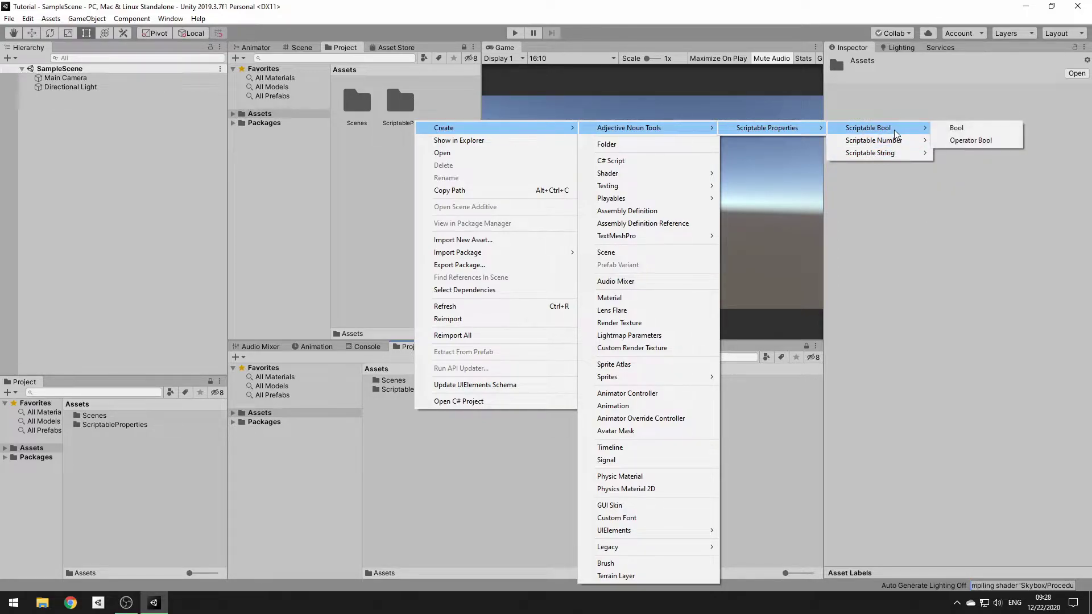
click(973, 131)
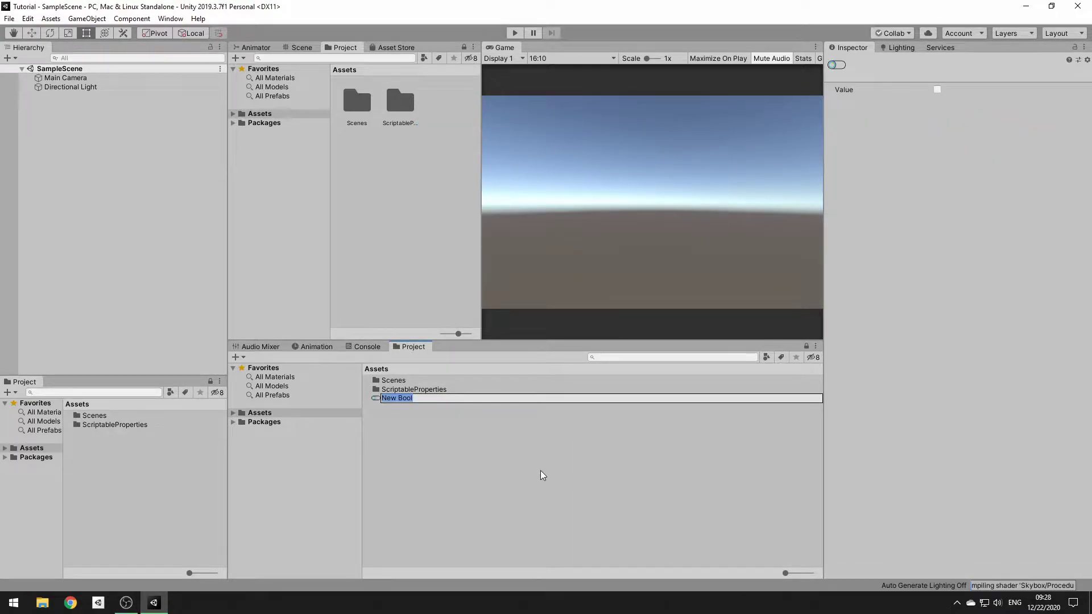
text(Bool)
key(Return)
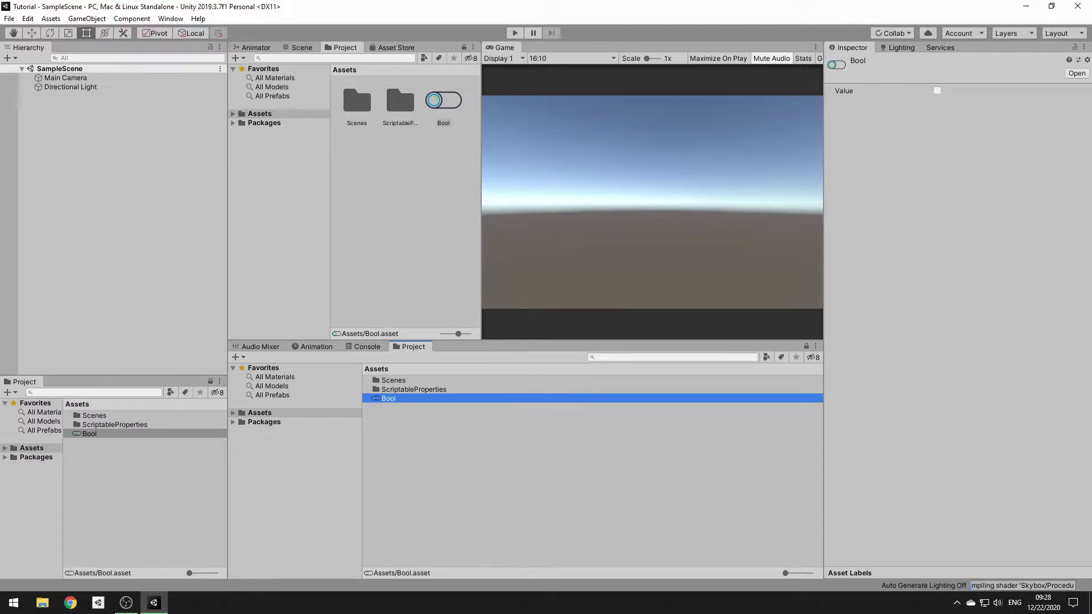
click(938, 91)
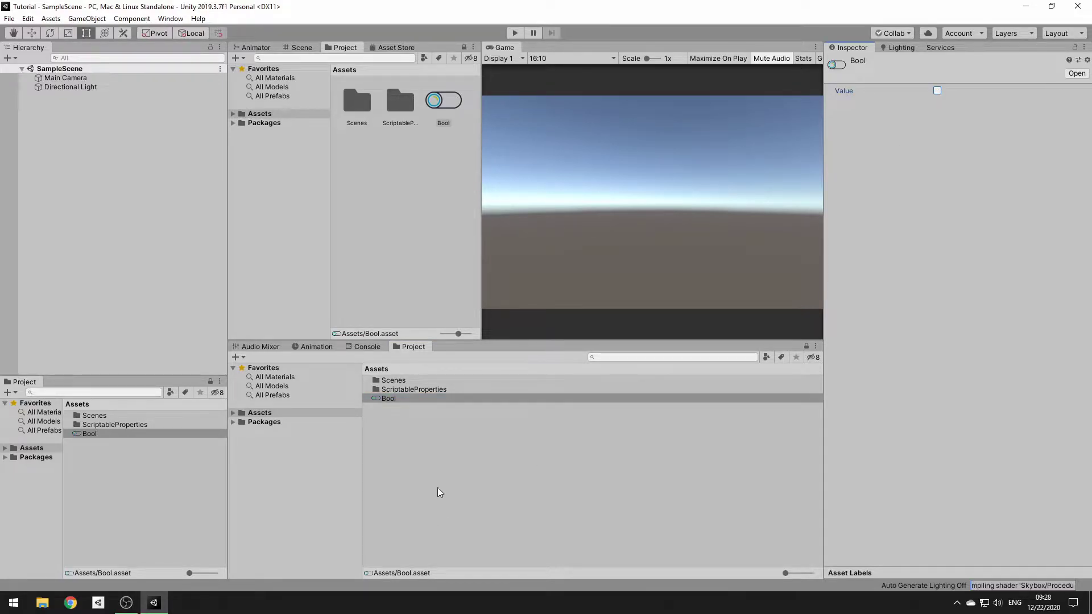
Step: Create a Scriptable Number asset of type Float named Float in the Assets folder and set its value to 12.56
right_click(434, 424)
mouse_move(677, 142)
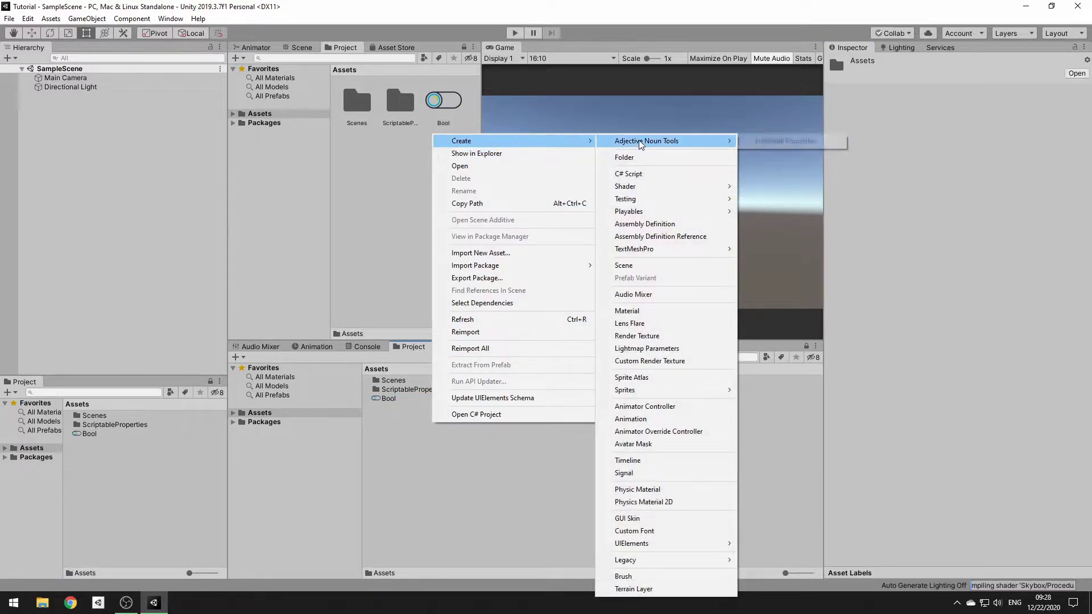
mouse_move(931, 158)
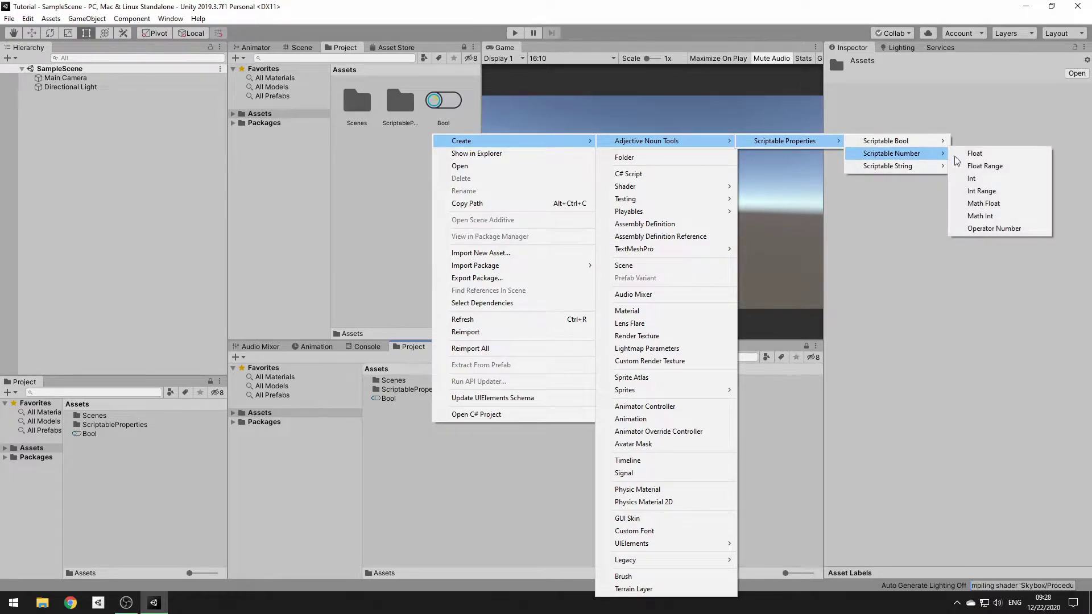
click(974, 153)
text(Float)
key(Return)
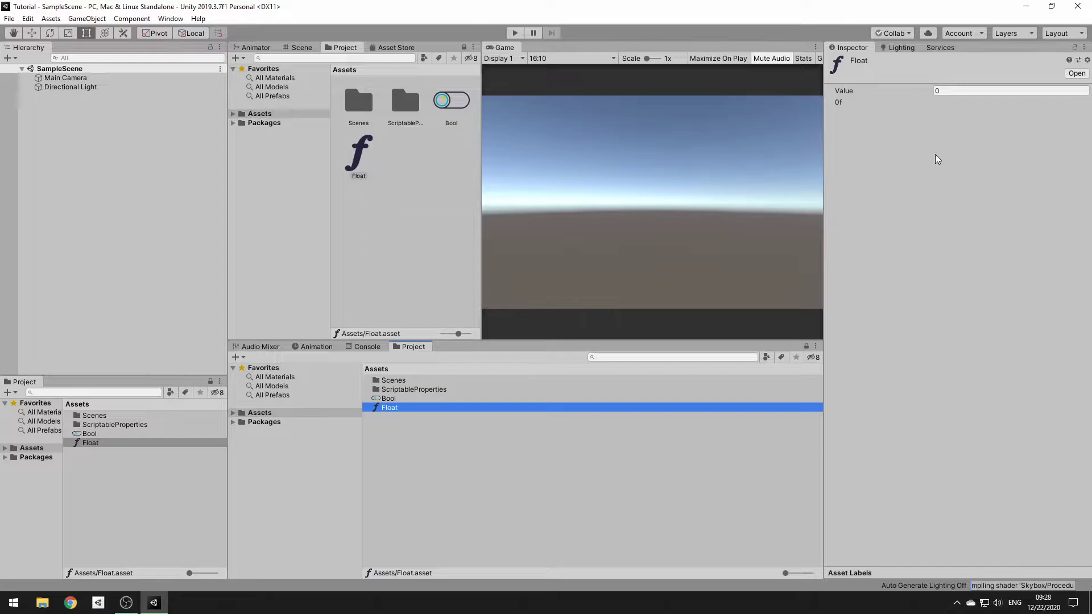
click(922, 91)
text(12.56)
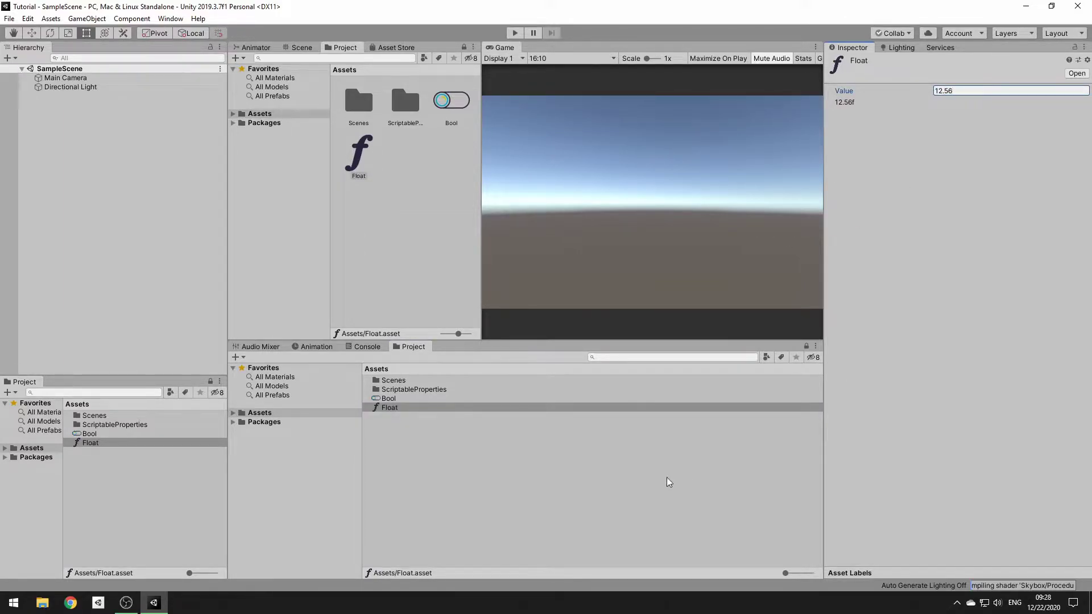
Step: Create a Scriptable Number asset of type Int named Int in the Assets folder and set its value to 1230
click(544, 443)
right_click(510, 443)
mouse_move(617, 153)
mouse_move(759, 154)
mouse_move(868, 153)
mouse_move(965, 165)
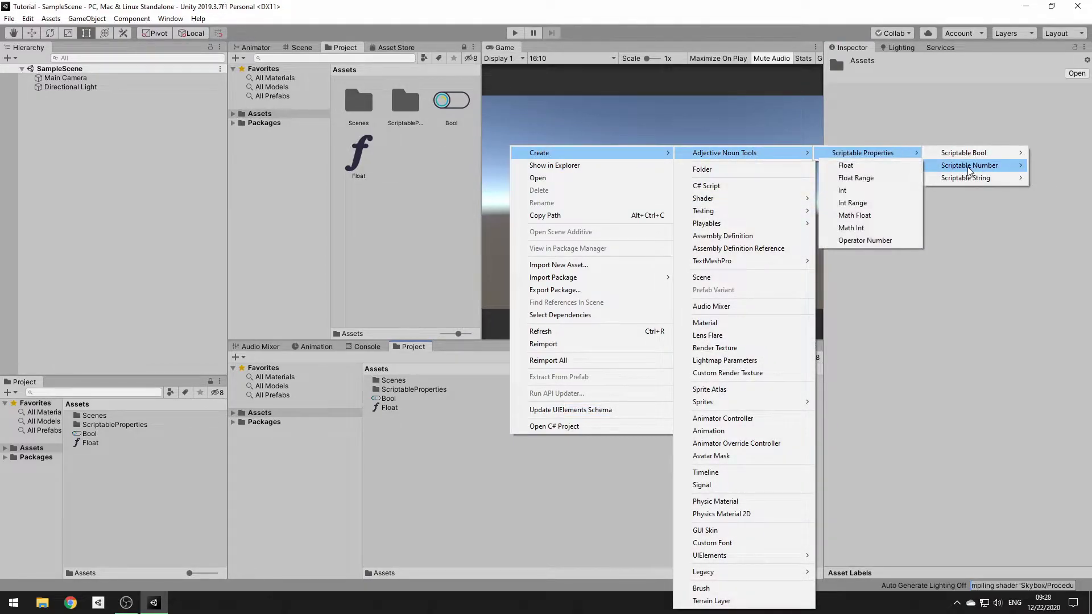
click(853, 192)
text(Int)
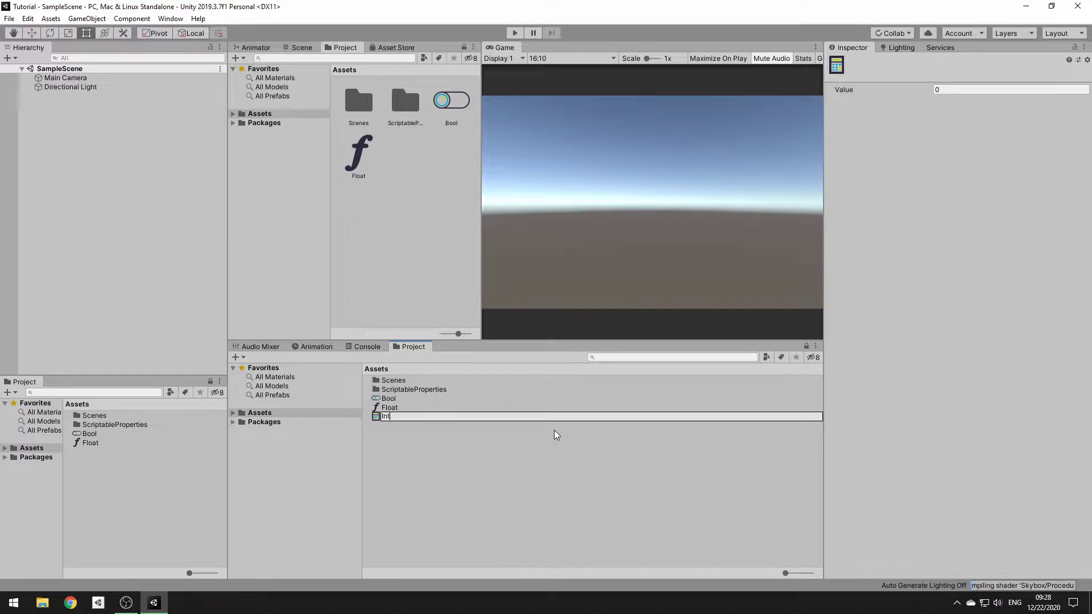
key(Return)
click(958, 91)
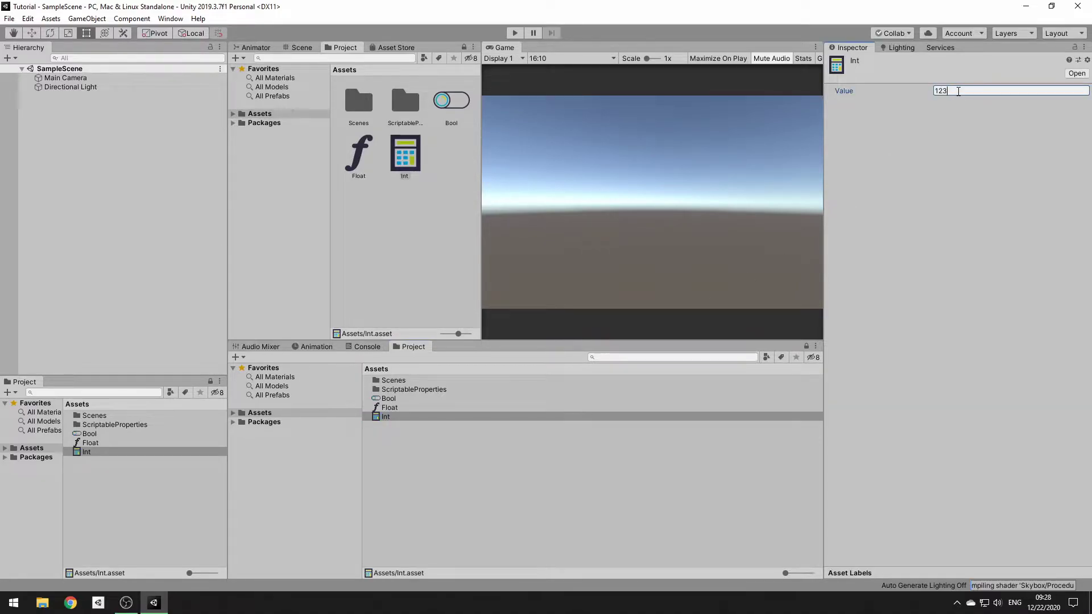
text(1230)
Step: Create a Scriptable String asset named String in the Assets folder and set its value to "asvnsdkjnsdkkqwimsdlkc"
right_click(507, 442)
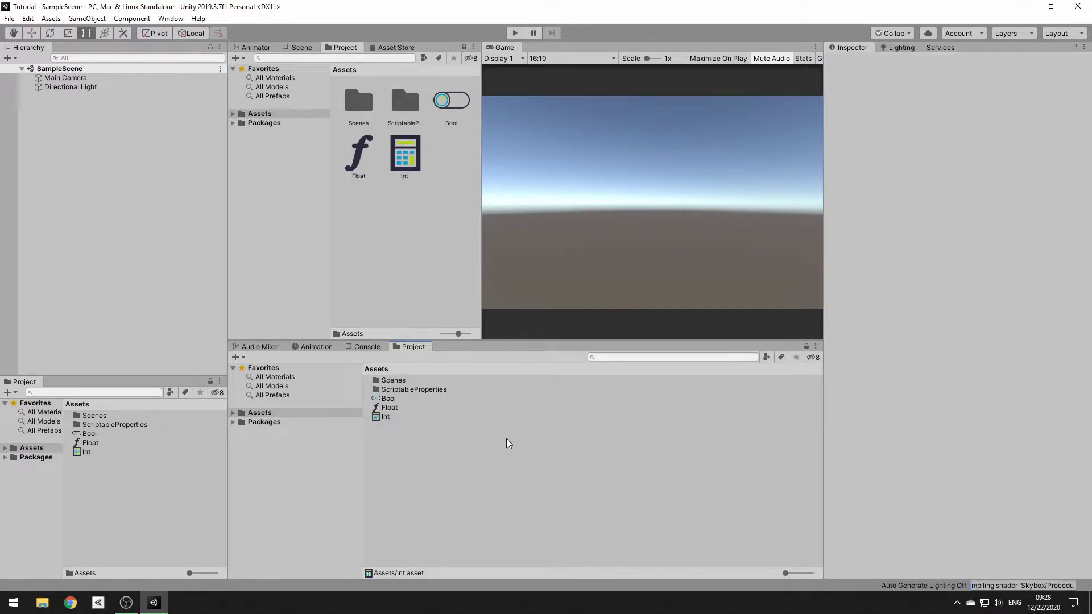
mouse_move(633, 158)
mouse_move(773, 160)
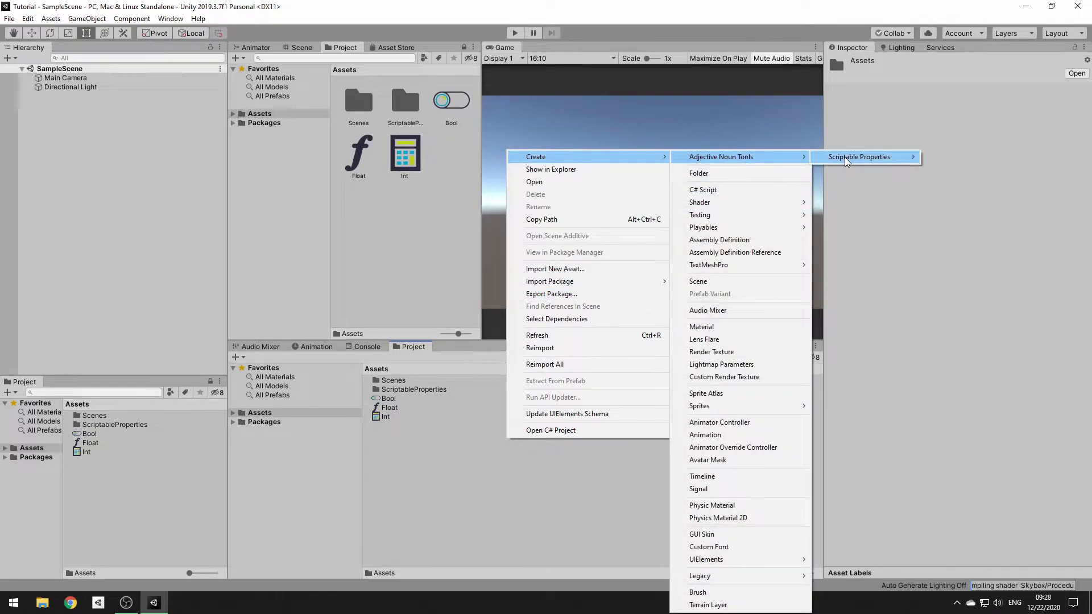
mouse_move(847, 159)
mouse_move(952, 185)
click(851, 194)
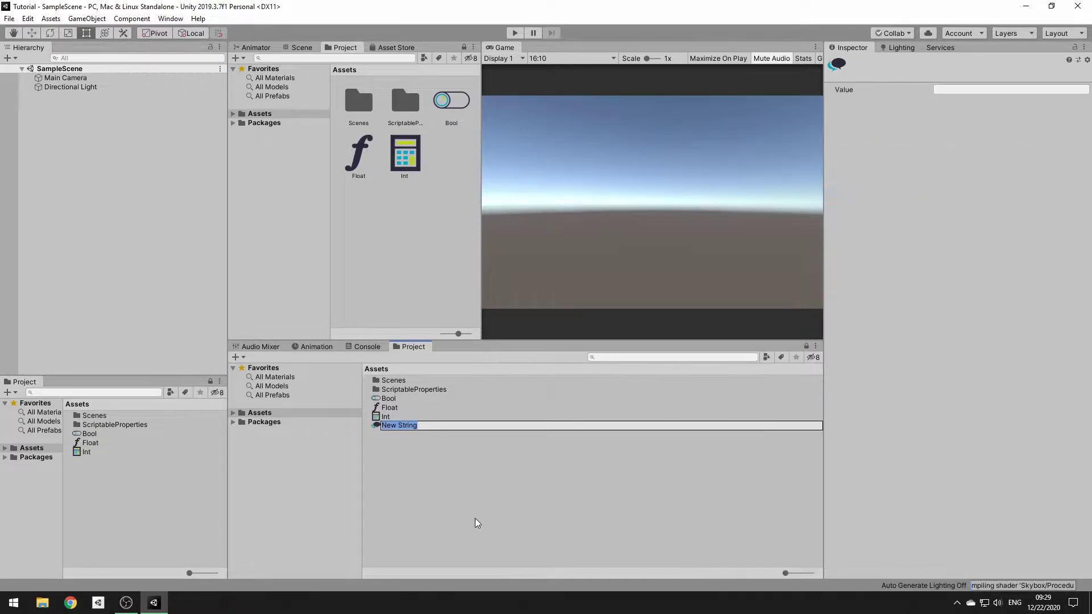
text(String)
key(Return)
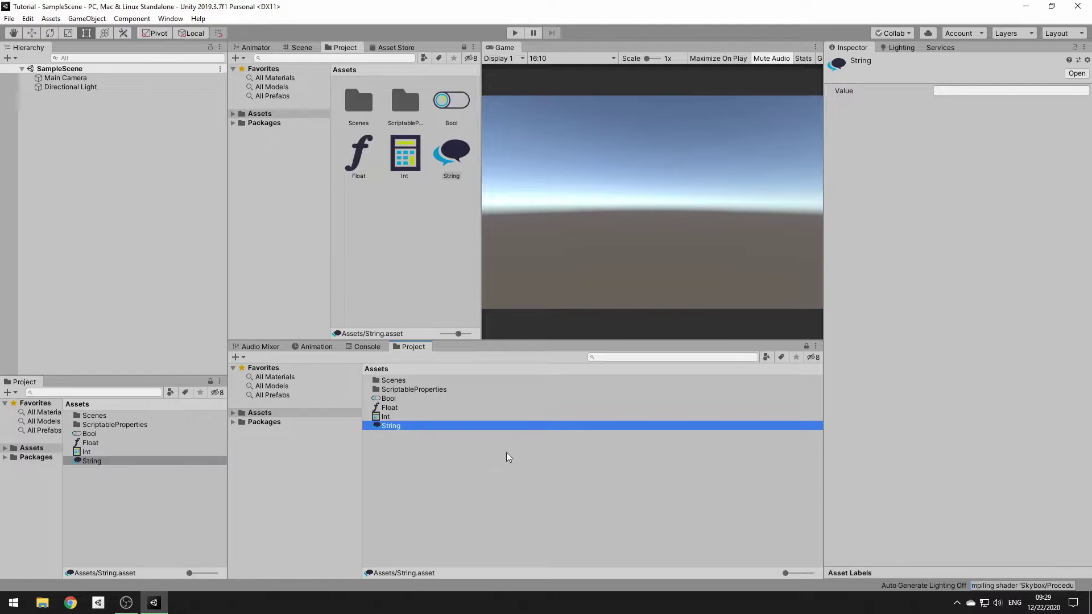
click(952, 90)
text(asvnsdkjnsdkkqwimsdlkc)
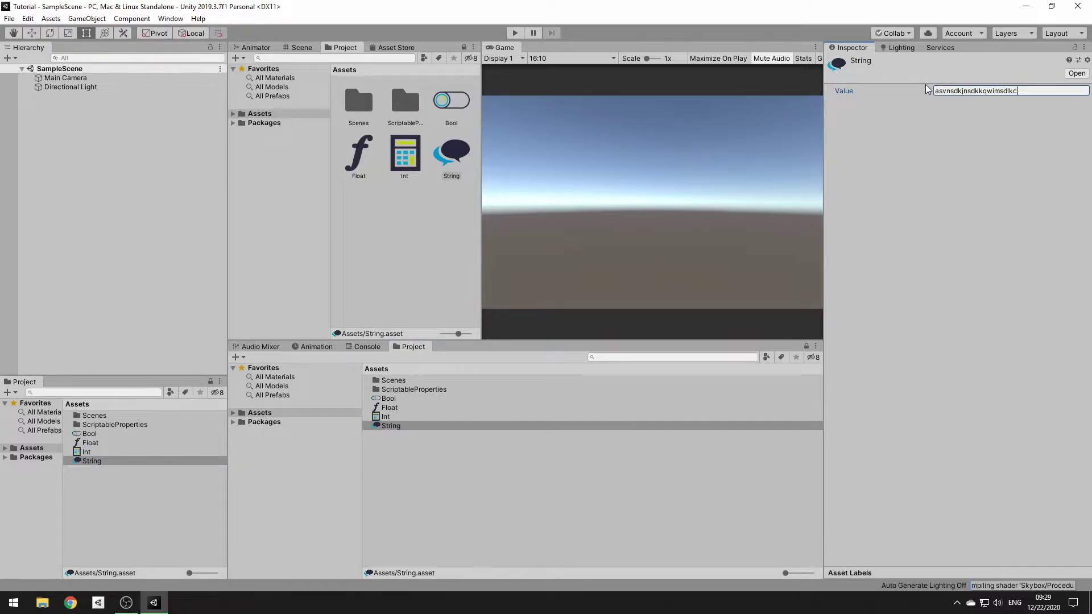
Step: Replace the String asset's value with "Hello World!" and look through the Int, Float and Bool assets
key(ctrl+a)
key(BackSpace)
text(Hello World!)
click(396, 417)
click(398, 408)
click(401, 400)
Step: Create a Scriptable Bool operator asset in the Assets folder and assign the Bool asset as its Value 1
right_click(415, 444)
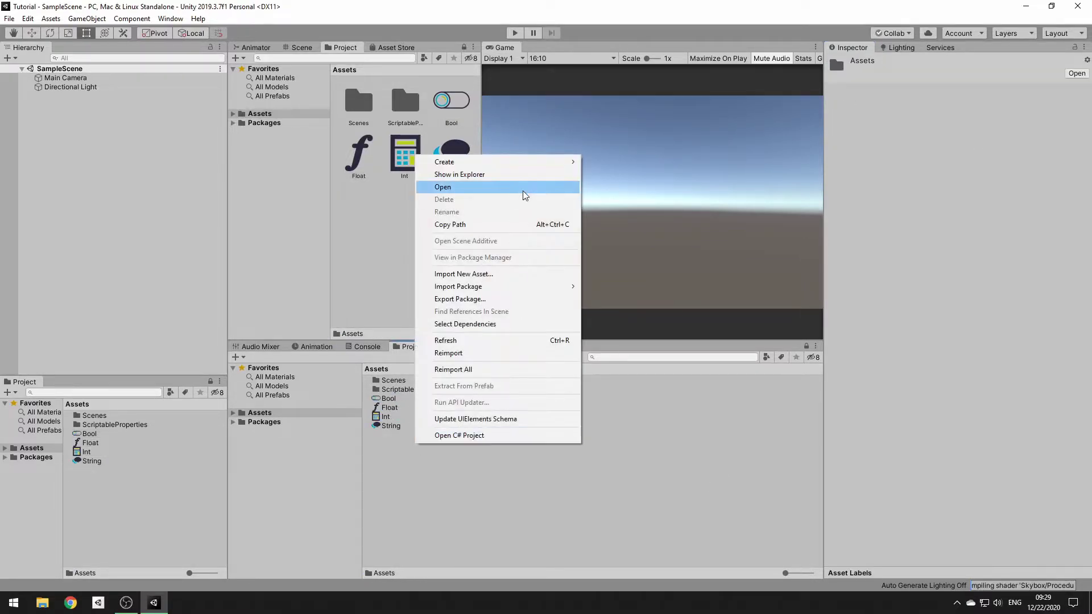
mouse_move(544, 168)
mouse_move(643, 162)
mouse_move(796, 159)
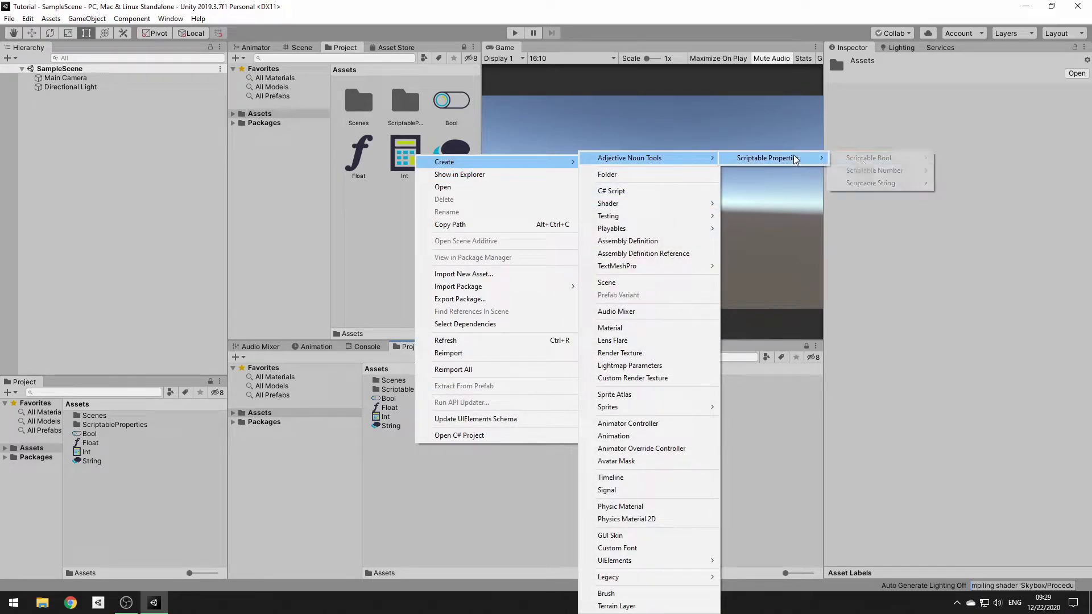
mouse_move(883, 161)
click(970, 170)
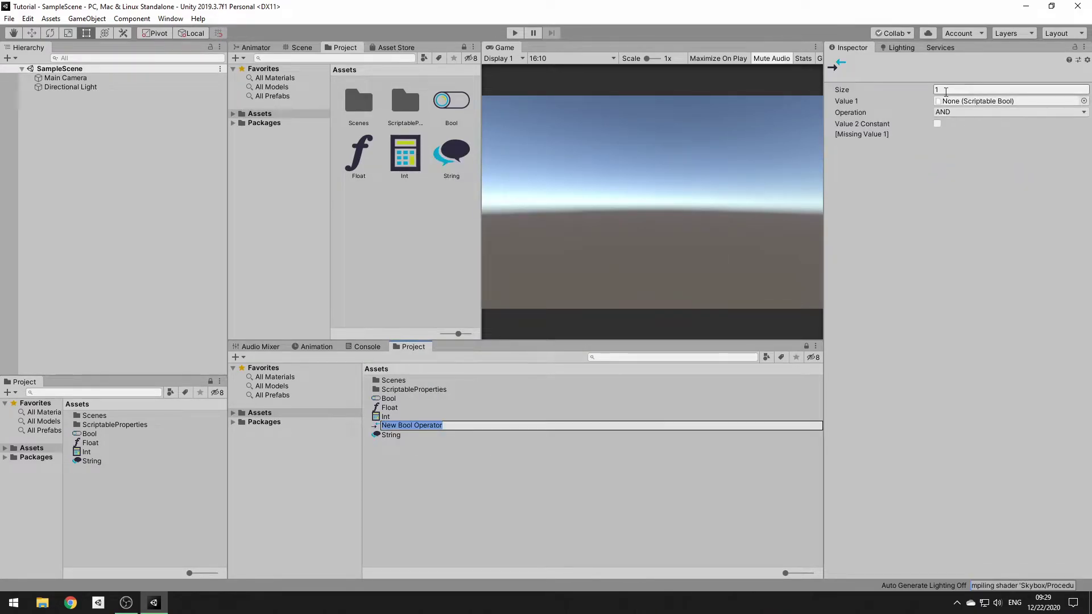
drag(390, 398, 1007, 101)
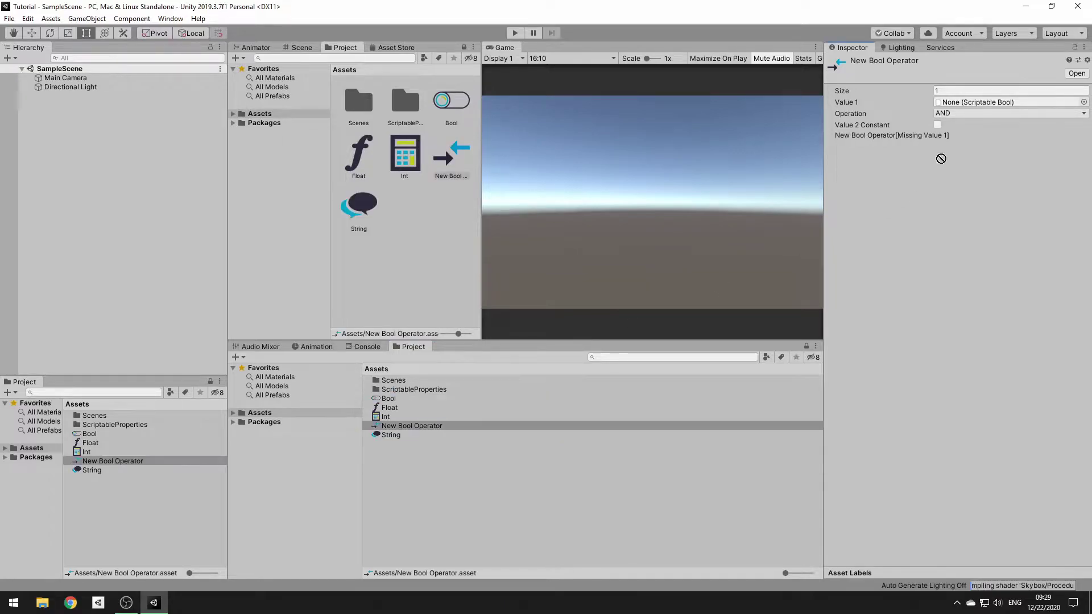
Step: Set the bool operator's Operation to NOT_EQUAL and its Size to 2
click(967, 113)
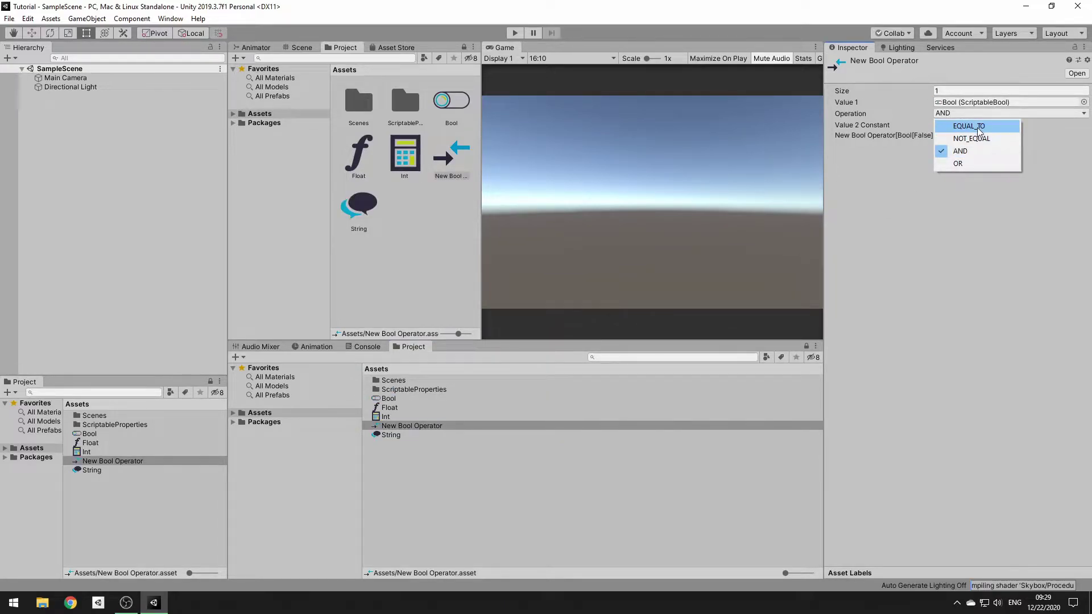
click(960, 126)
click(958, 114)
click(971, 138)
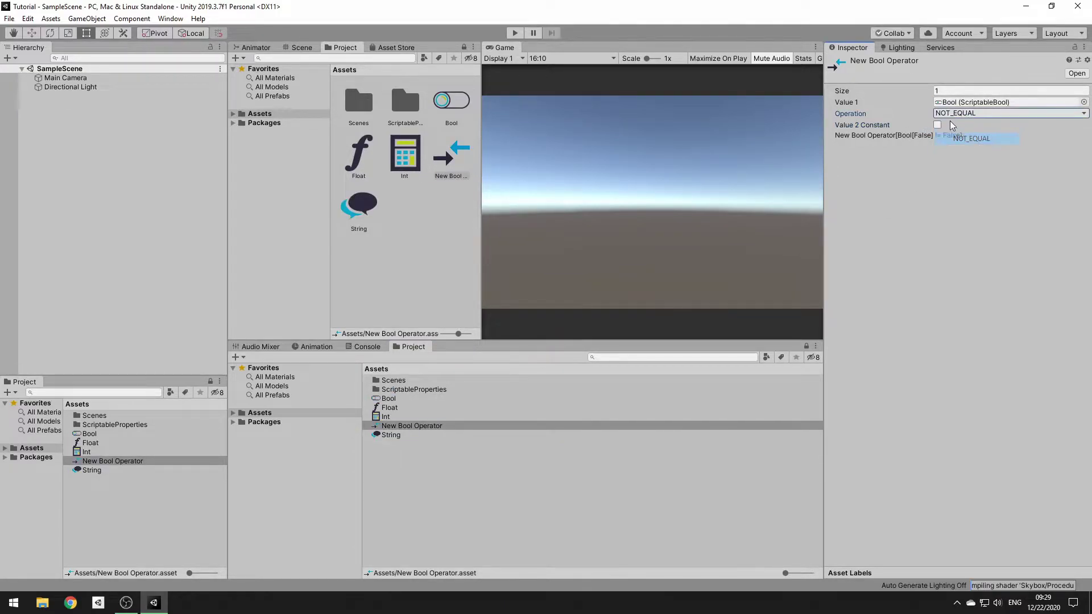
click(942, 91)
text(2)
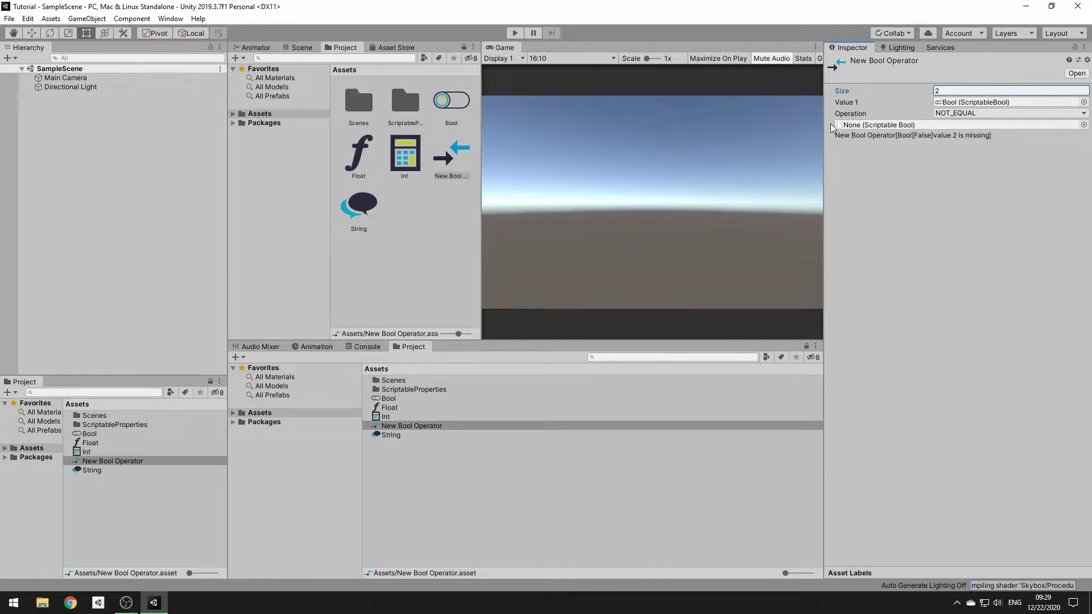
click(446, 493)
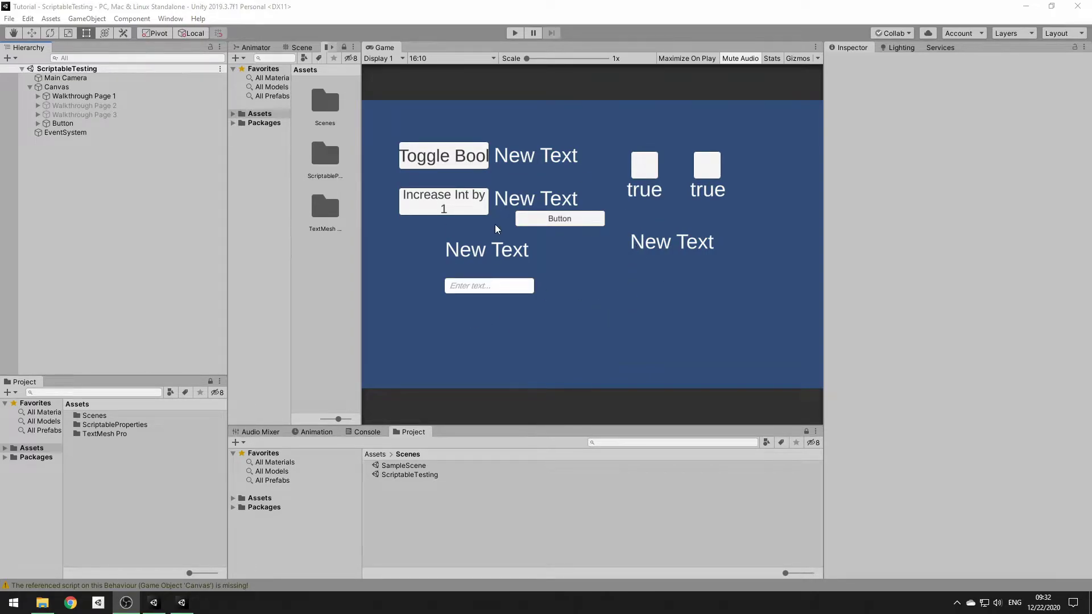
Step: Expand Walkthrough Page 1 and Basic Tutorial 1 in the ScriptableTesting scene, select Toggle Bool Button, and show the root Assets folder
click(37, 97)
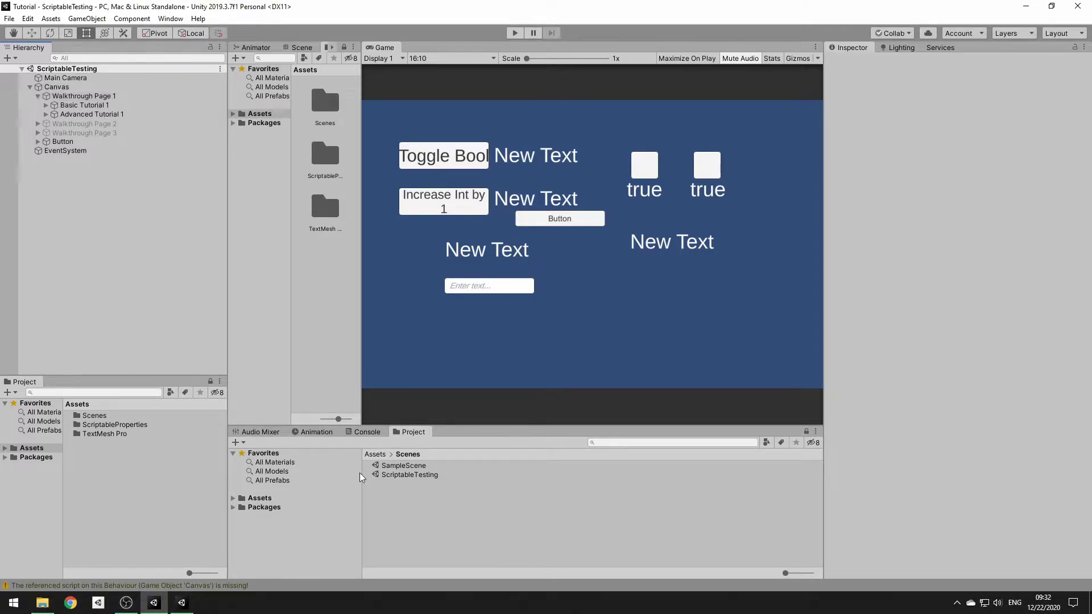
click(390, 454)
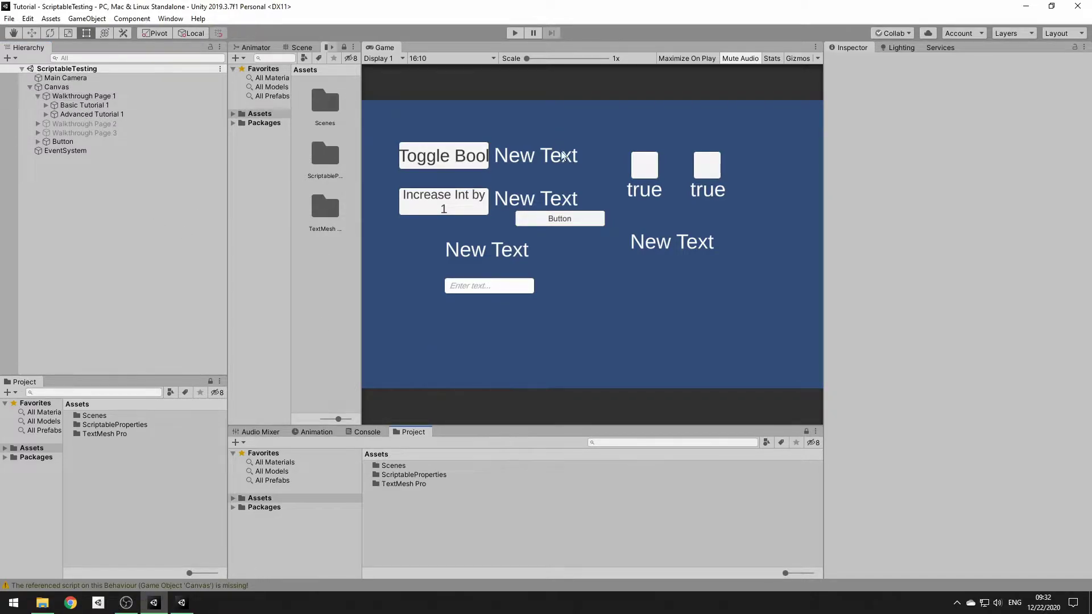
click(45, 105)
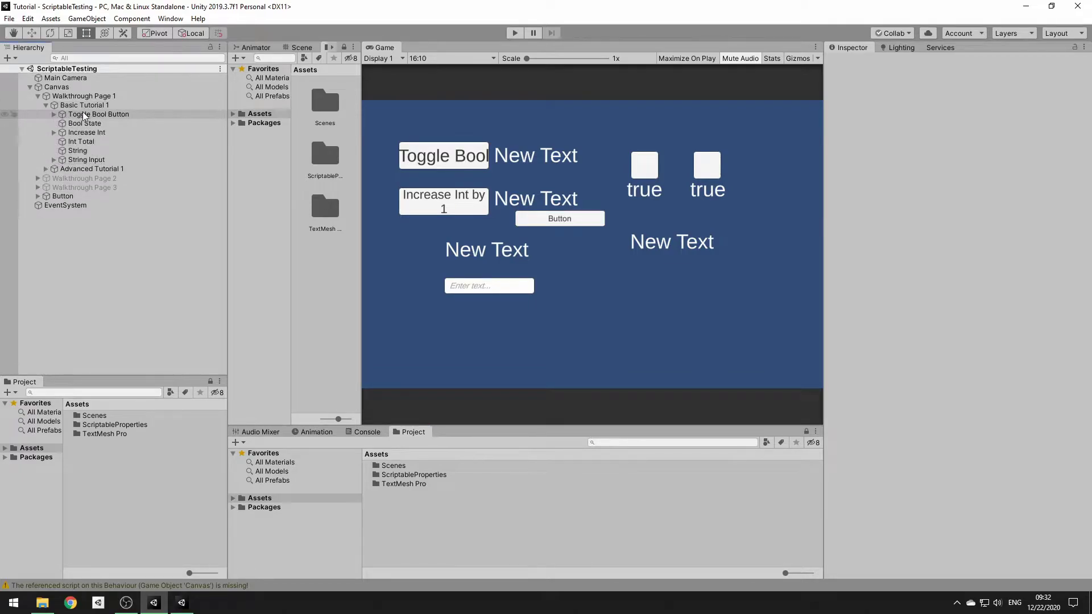
click(86, 114)
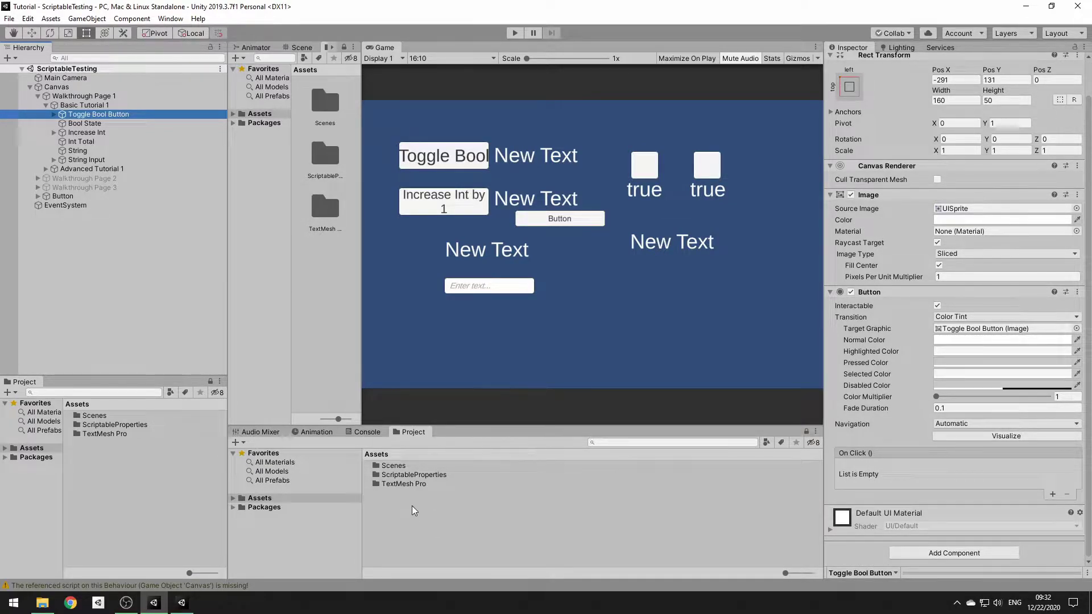
Step: Create a Scriptable Bool asset of type Bool named Toggle in the Assets folder
right_click(428, 499)
mouse_move(517, 221)
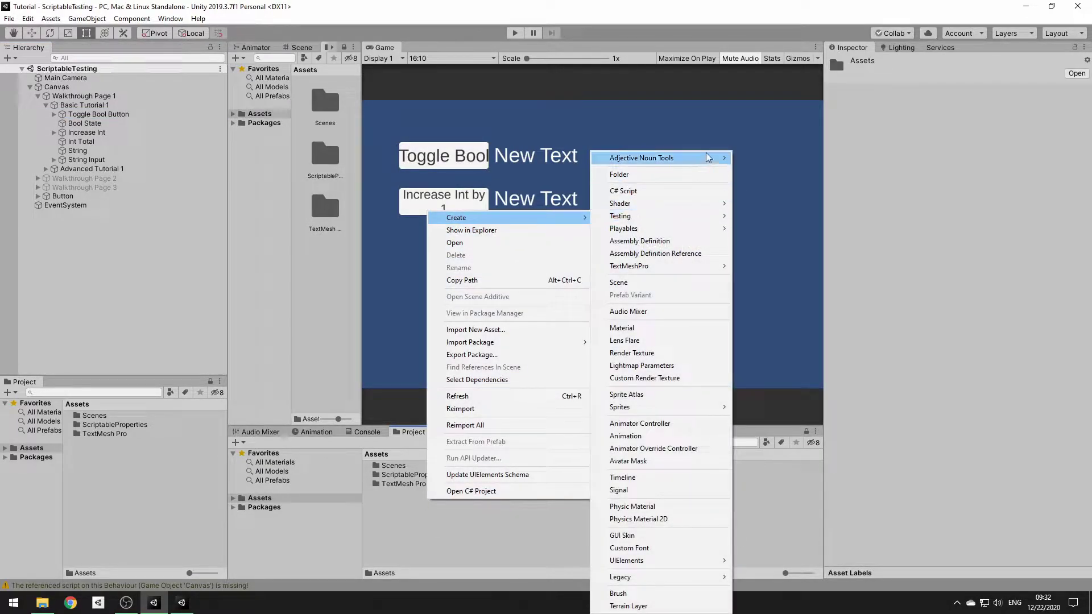
mouse_move(708, 157)
mouse_move(832, 156)
mouse_move(881, 158)
click(967, 158)
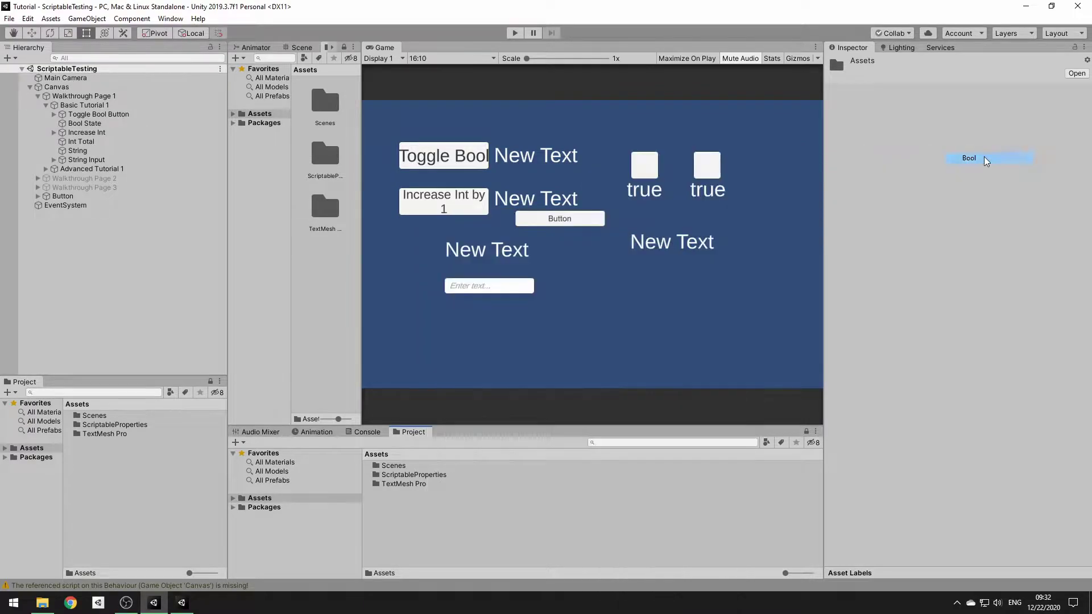
text(T)
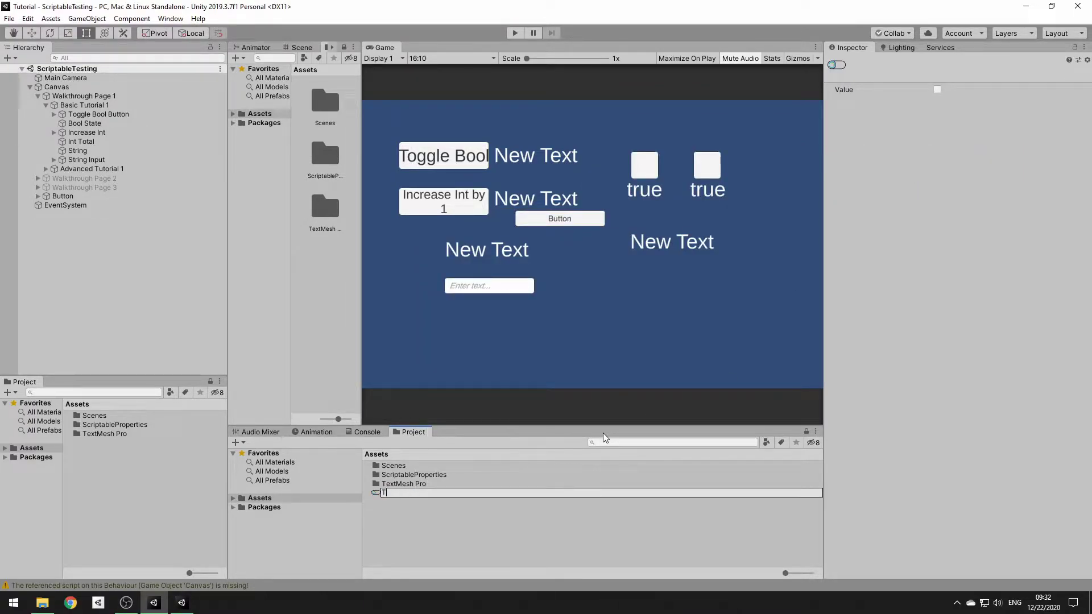
text(ogglwe)
key(BackSpace)
key(BackSpace)
text(e)
key(Return)
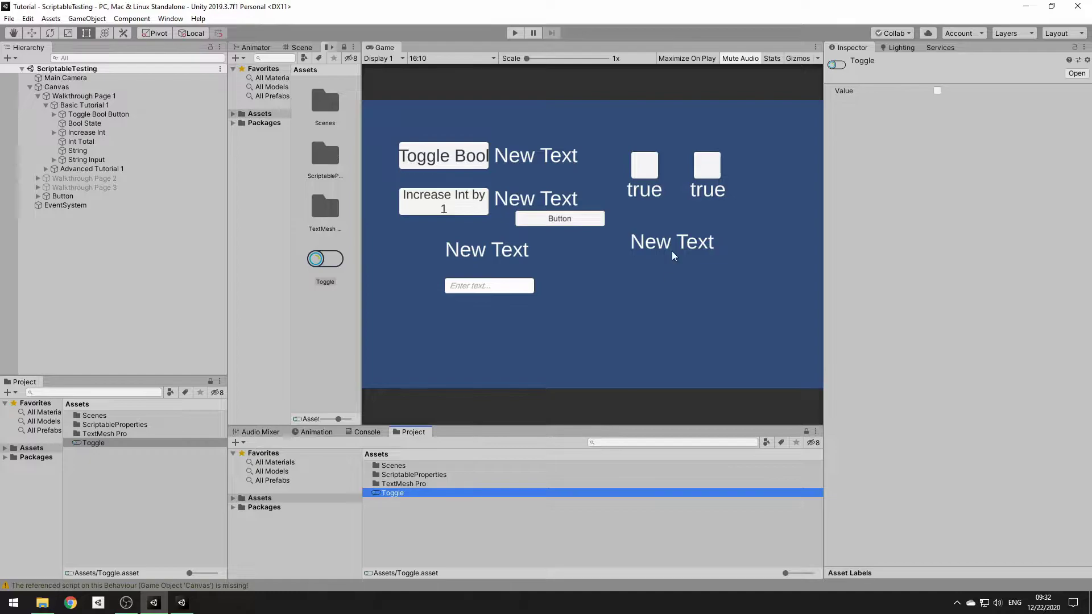
Step: Add an On Click event to Toggle Bool Button that calls ScriptableBool.Toggle on the Toggle asset
click(120, 114)
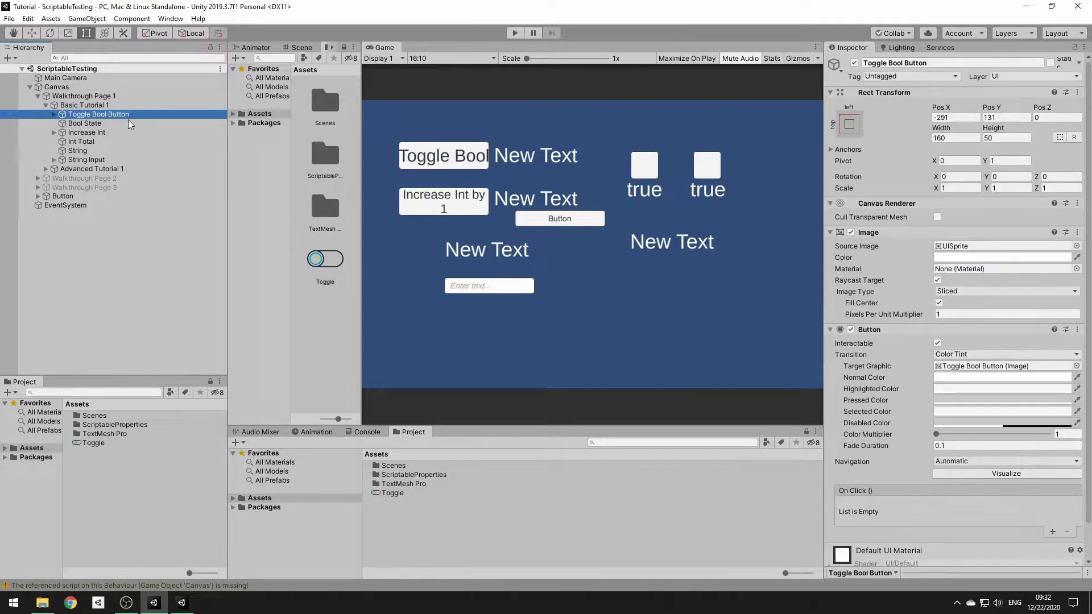
scroll(903, 512, down, 3)
click(1052, 494)
drag(405, 494, 886, 480)
click(945, 468)
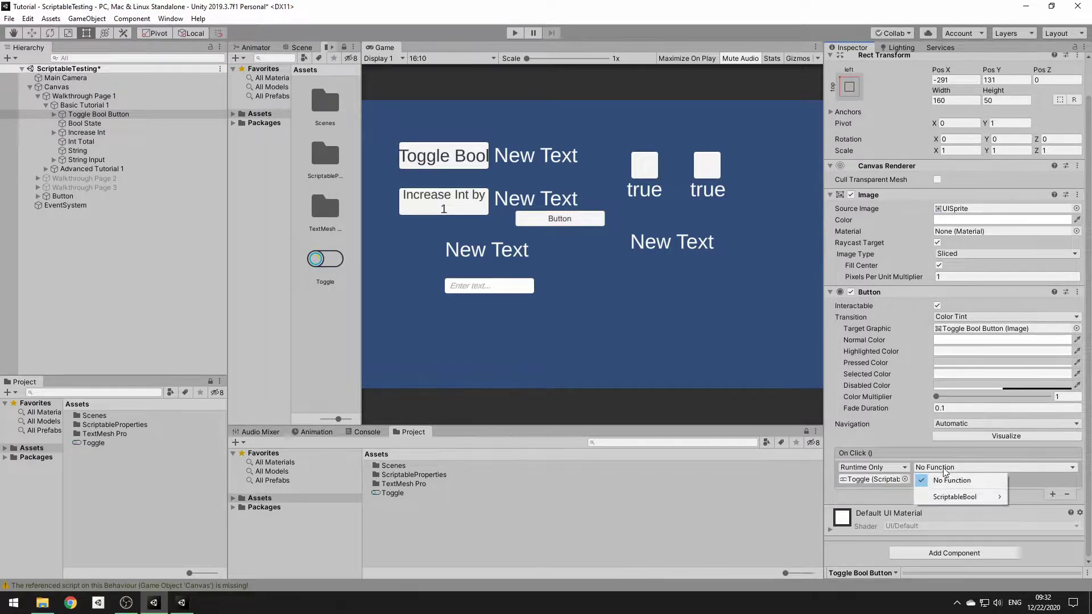
mouse_move(954, 503)
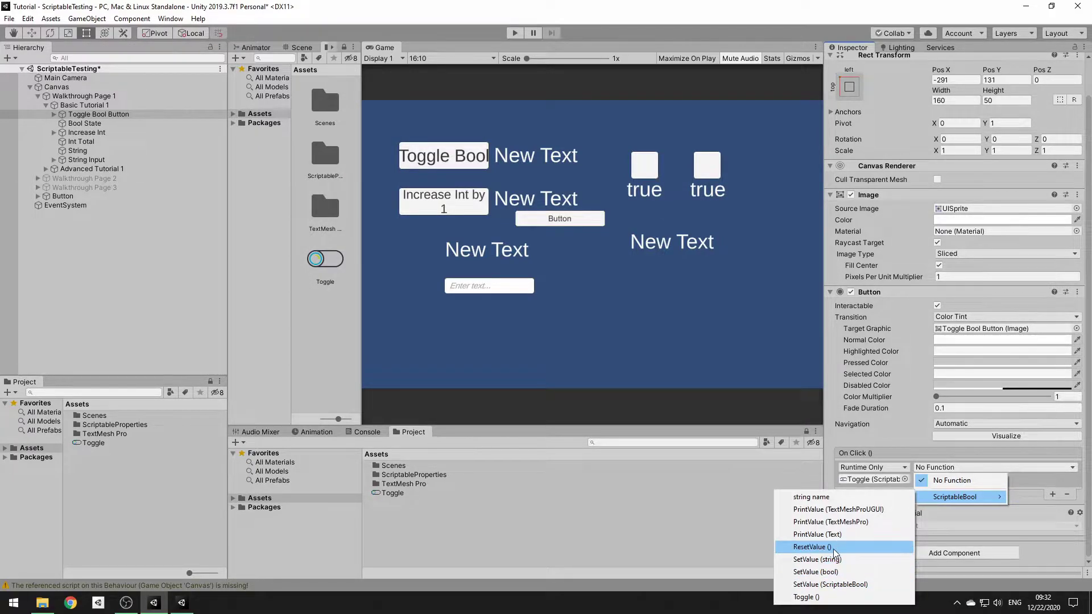
click(816, 597)
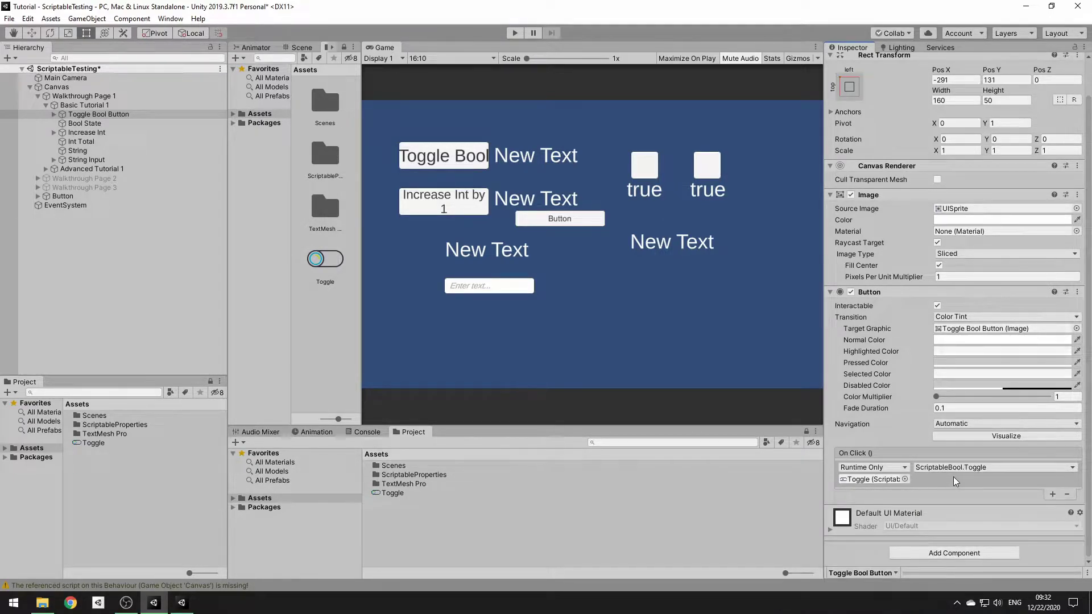
Step: Run the scene with the Toggle asset inspected and test the Toggle Bool button's effect on its value
click(402, 495)
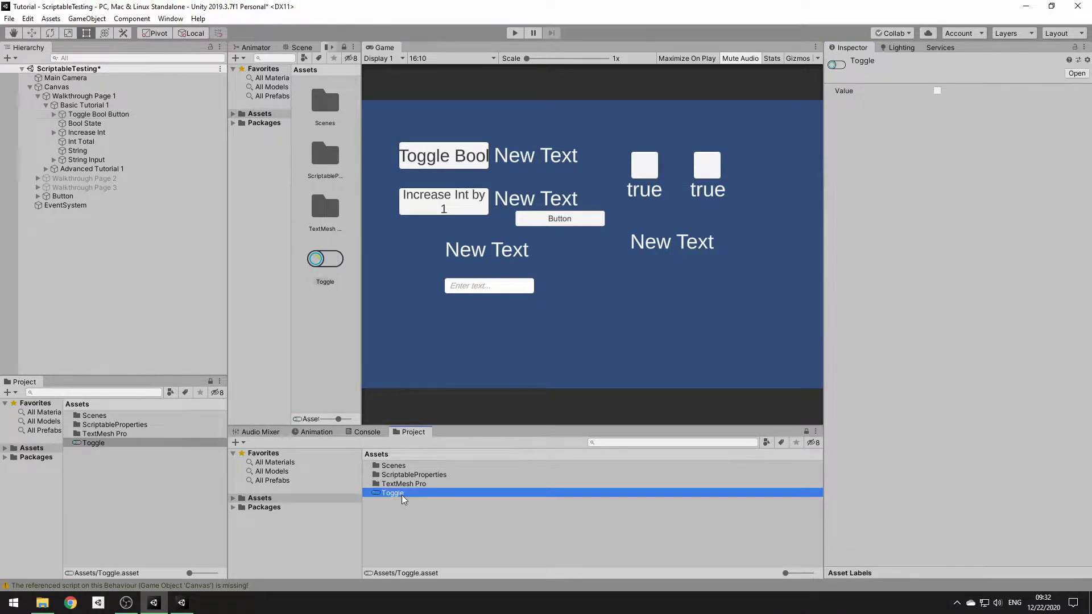
click(514, 34)
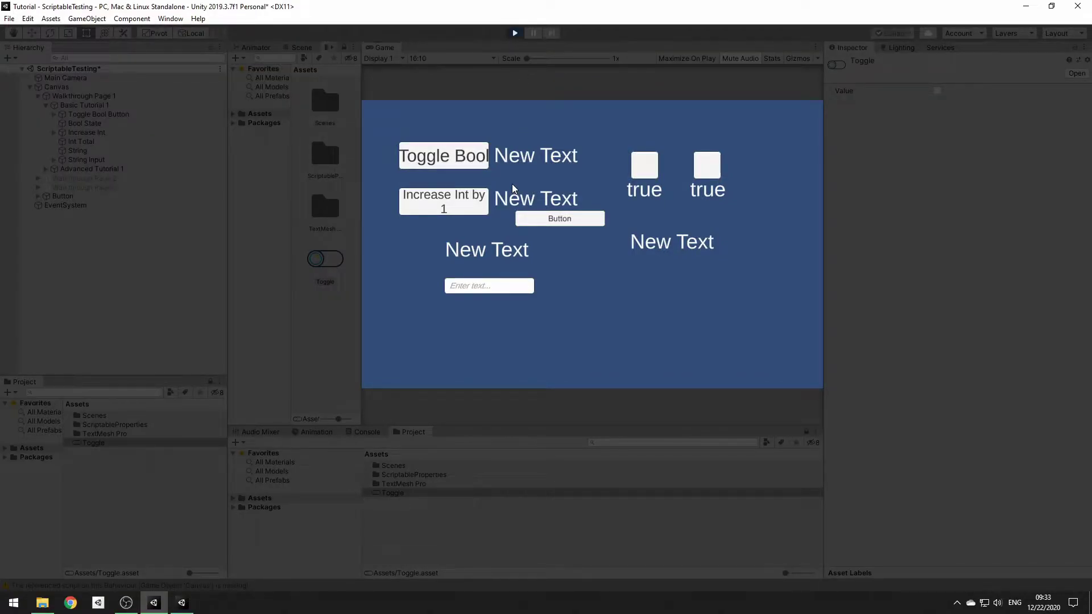
click(463, 155)
click(462, 156)
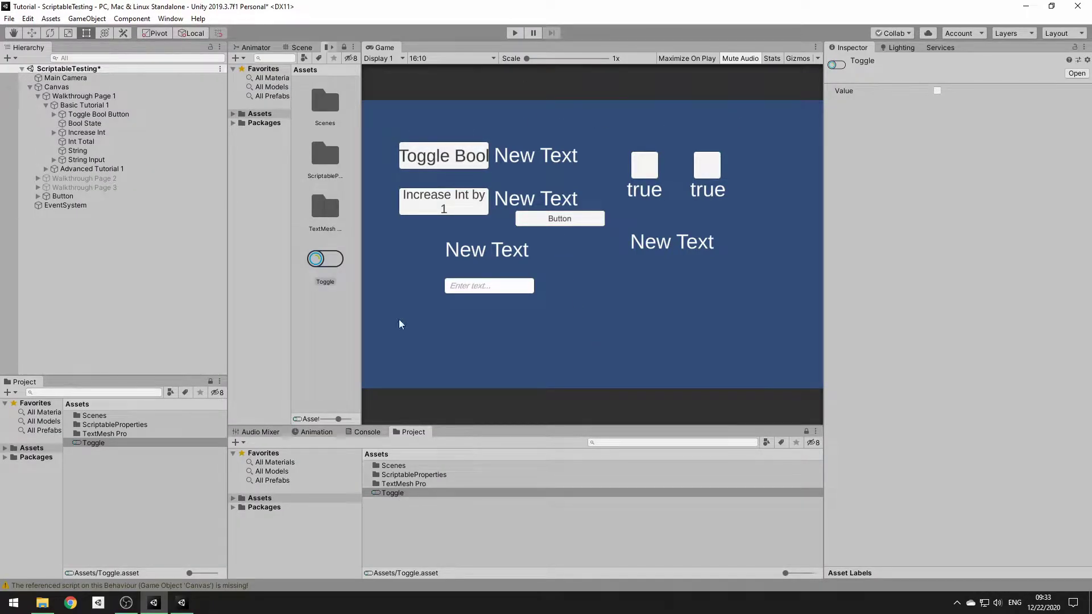
Step: Add a Print Value component to the Bool State text and assign the Toggle asset as its Scriptable
click(94, 121)
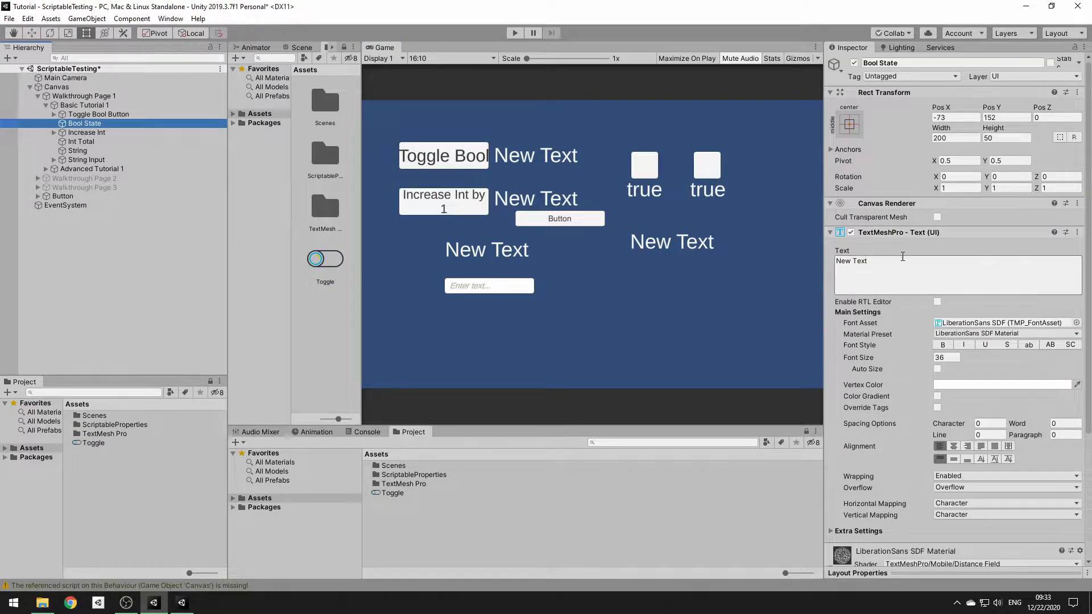
scroll(878, 280, down, 5)
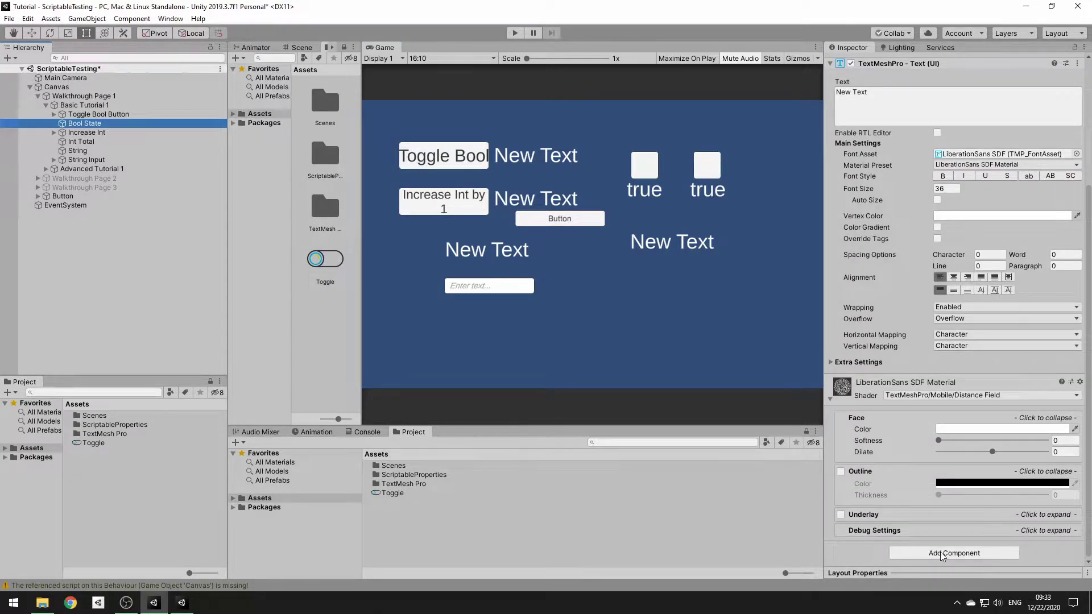
click(940, 552)
key(Right)
click(925, 446)
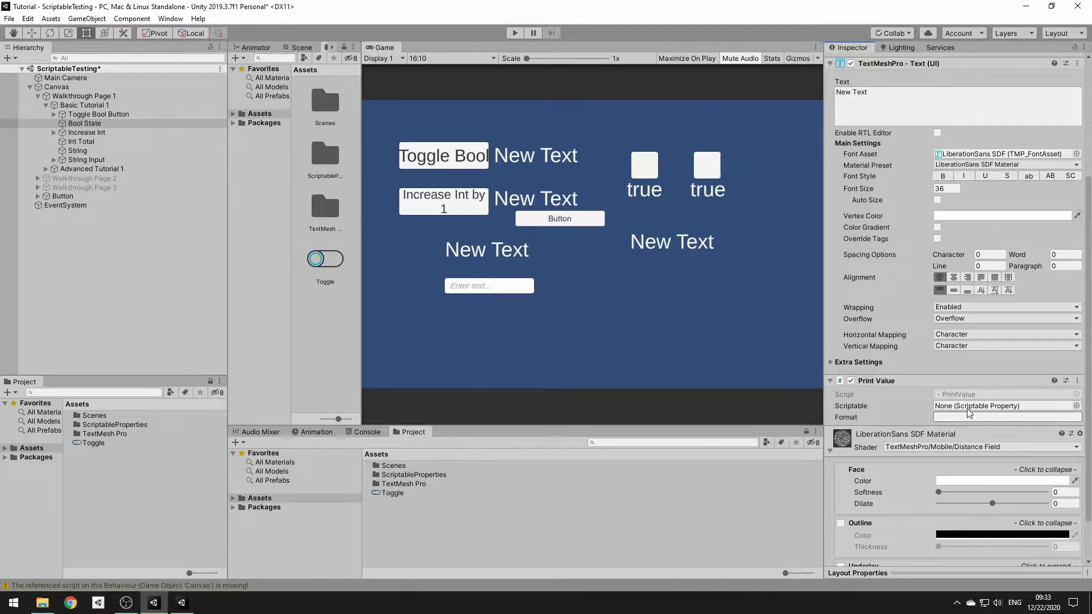
drag(393, 492, 991, 405)
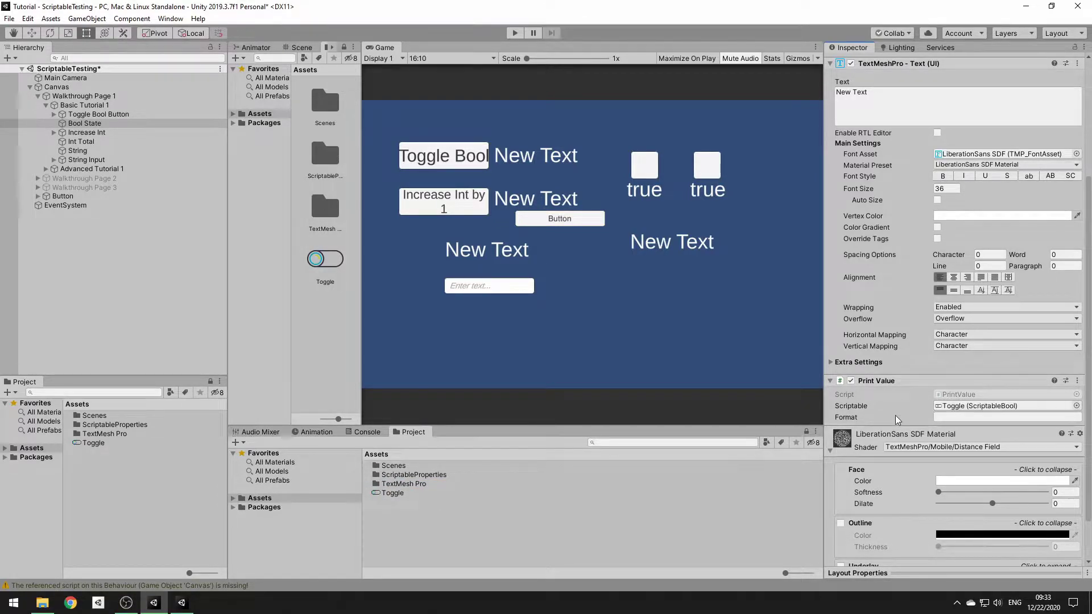
scroll(871, 215, up, 5)
scroll(893, 283, down, 3)
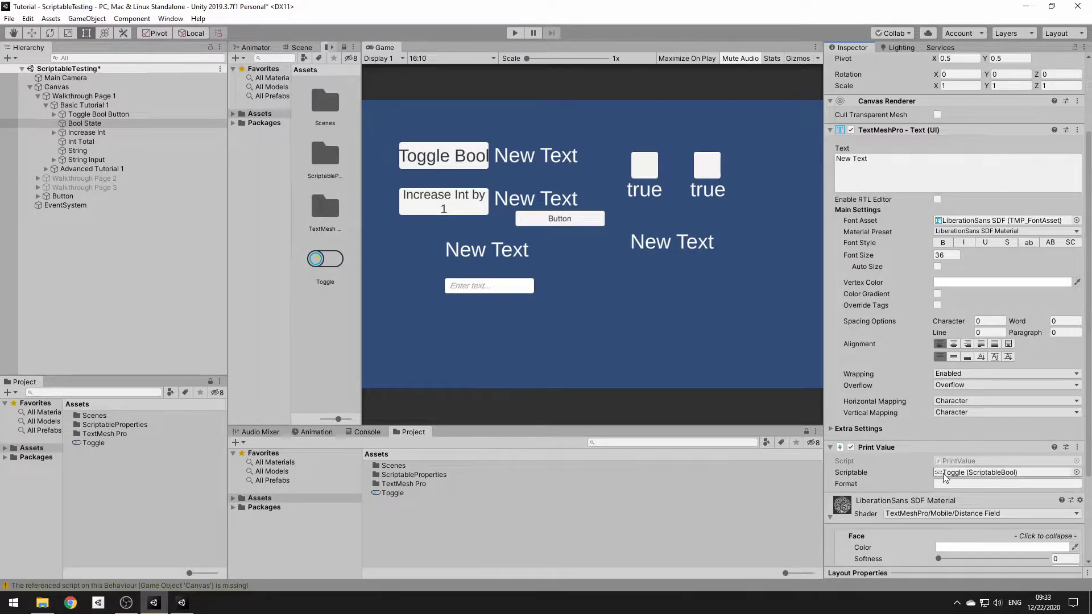
Step: Run the scene, use the Toggle Bool button repeatedly to check the Bool State text, and stop play mode
click(515, 33)
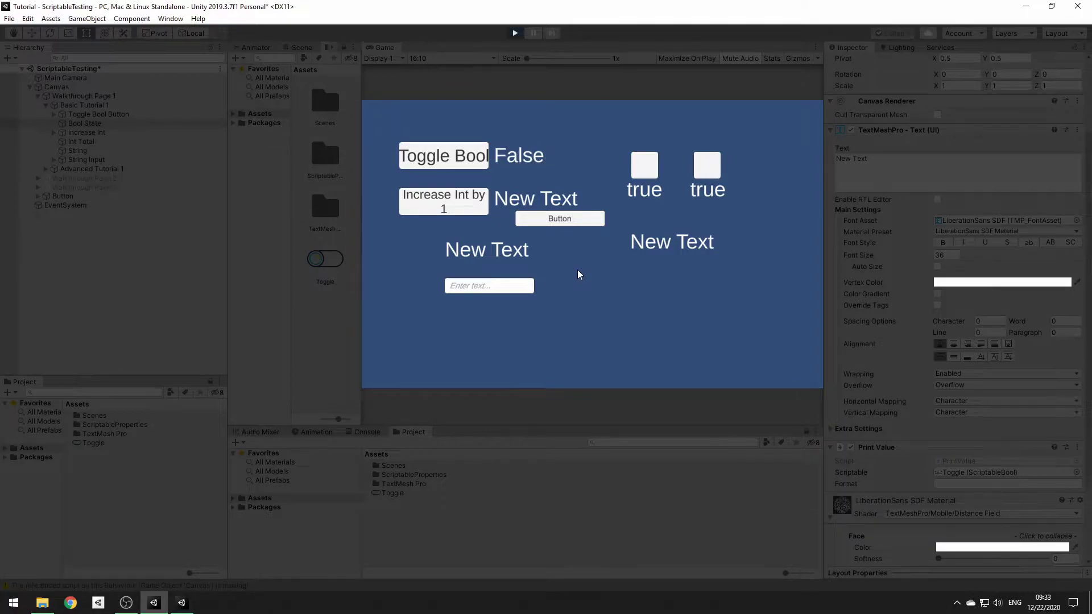
click(448, 159)
click(448, 156)
click(448, 156)
click(448, 155)
click(448, 156)
click(449, 160)
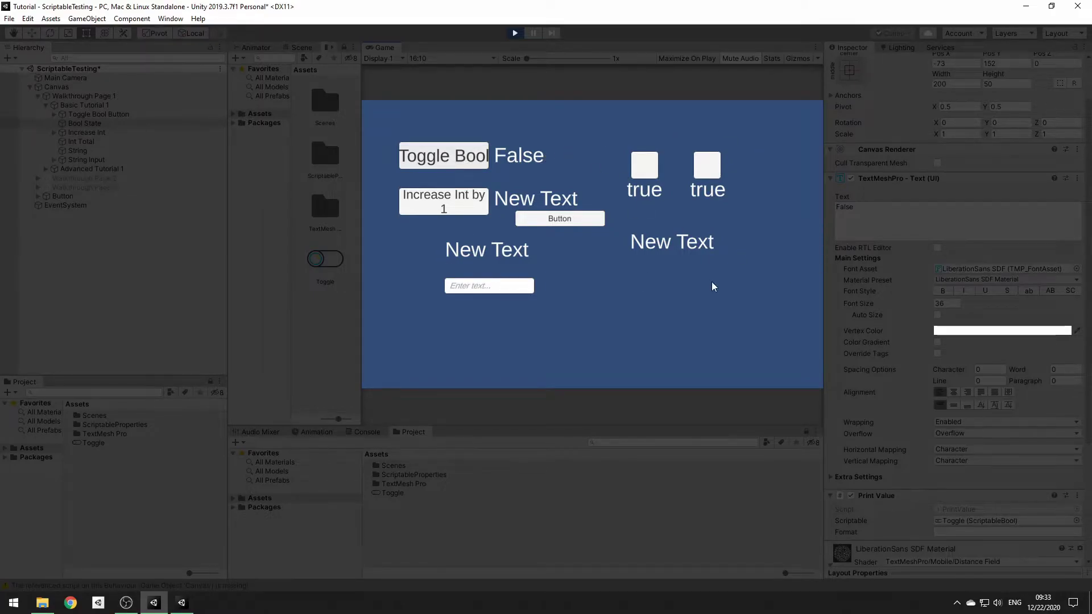
click(514, 33)
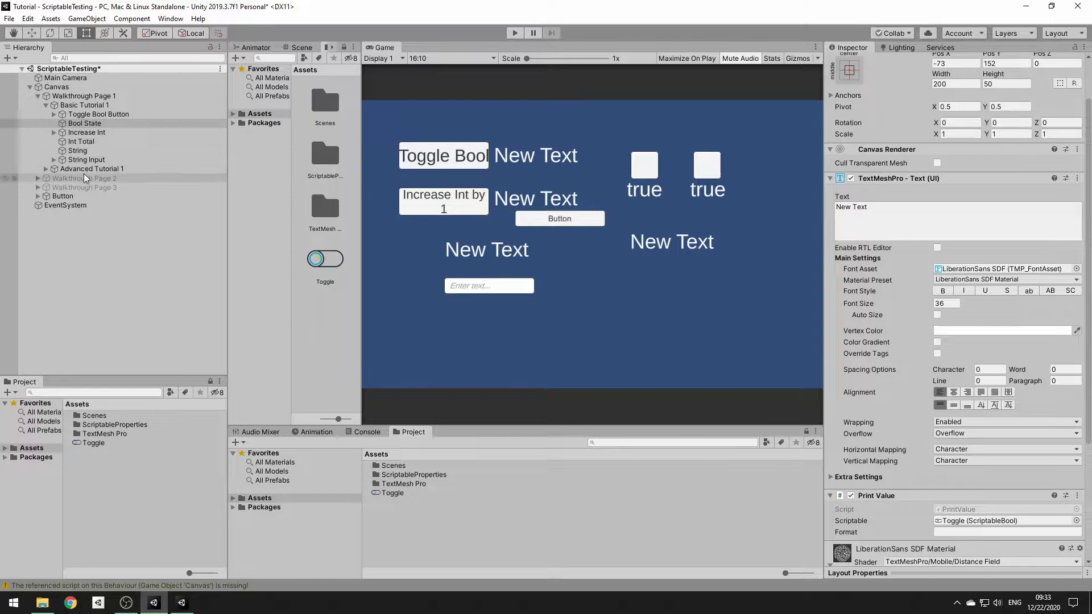
Step: Deactivate the stray Button object under the Canvas
click(79, 196)
scroll(880, 89, up, 3)
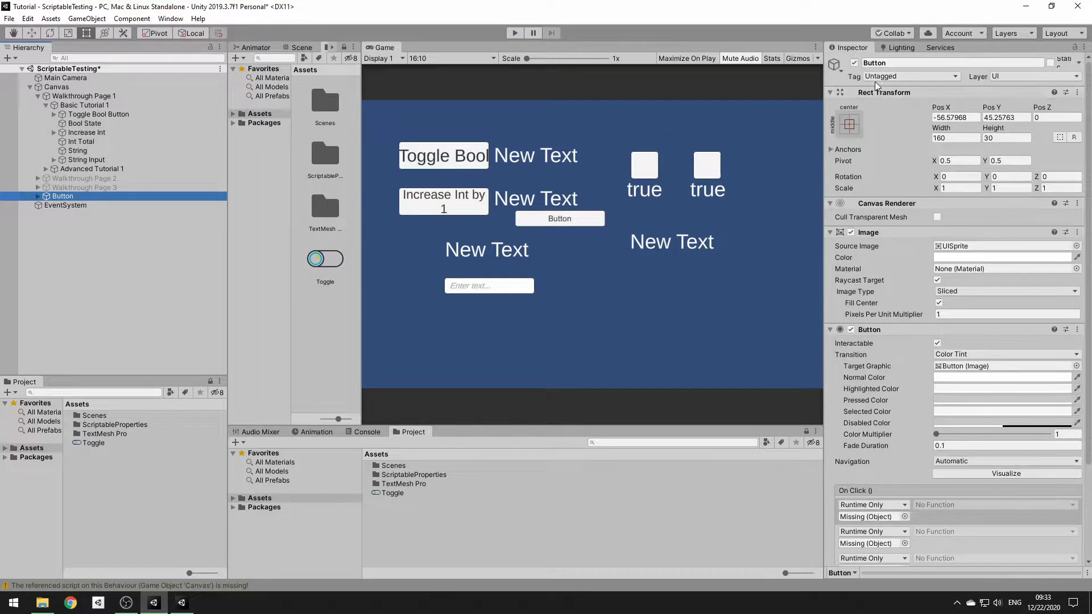
click(855, 62)
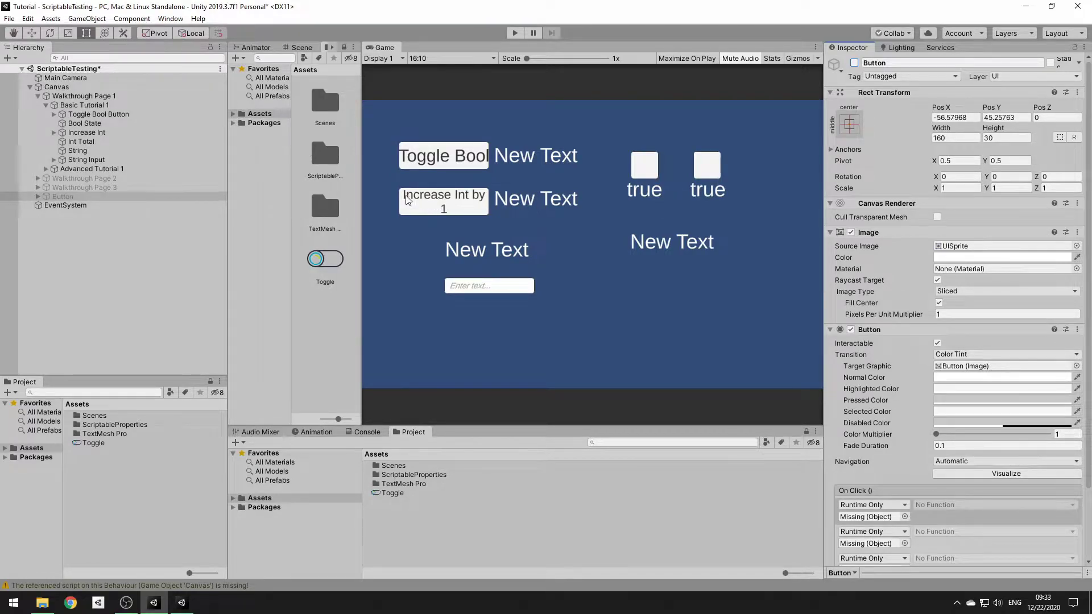
Step: Create a Scriptable Number asset of the Int type in the Assets folder and name it Int
click(84, 133)
right_click(389, 505)
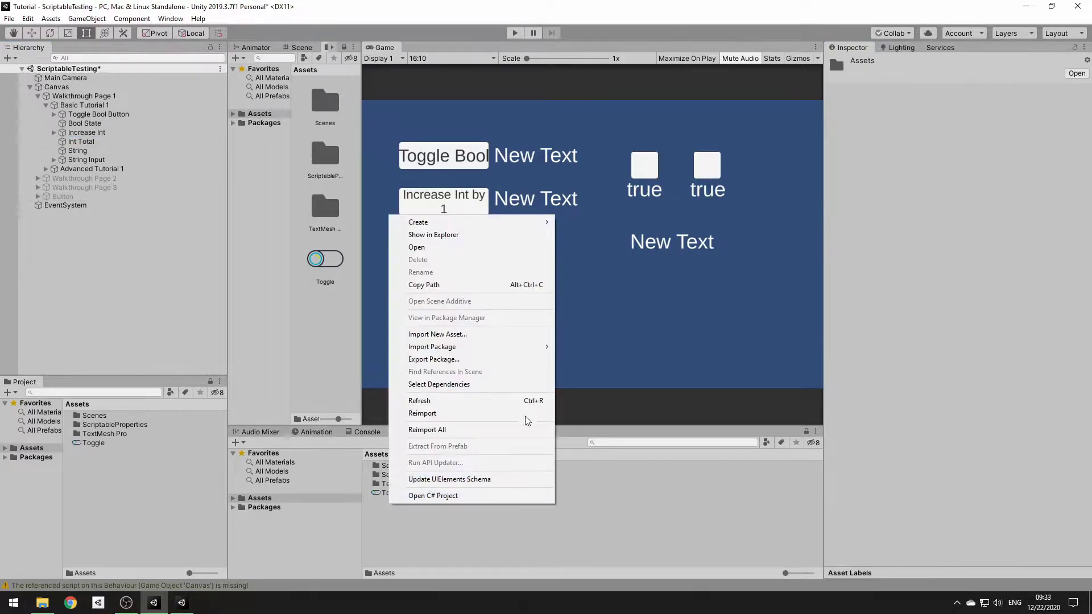
mouse_move(508, 226)
mouse_move(654, 158)
mouse_move(756, 159)
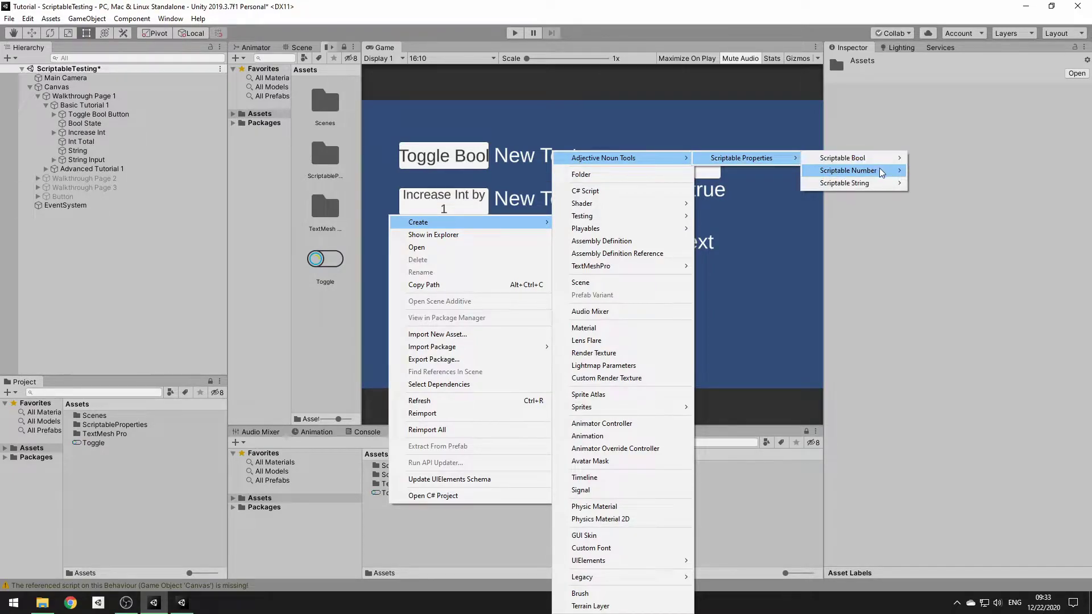
mouse_move(847, 170)
click(924, 195)
text(Int)
key(Return)
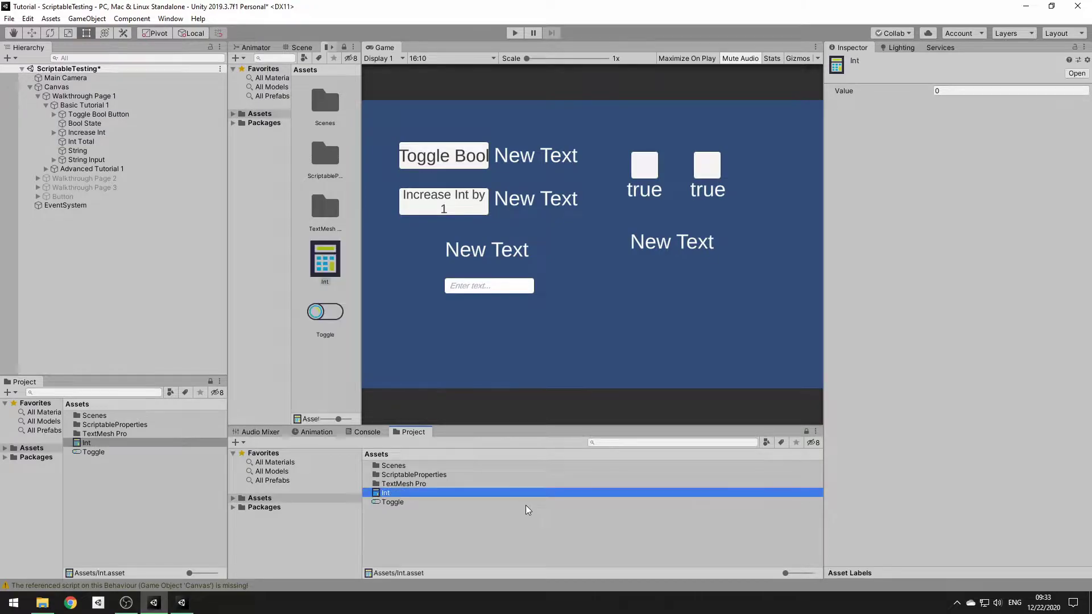
Step: Add an On Click event to the Increase Int button that calls ScriptableInt.Add on the Int asset with 1
click(113, 131)
scroll(938, 438, down, 2)
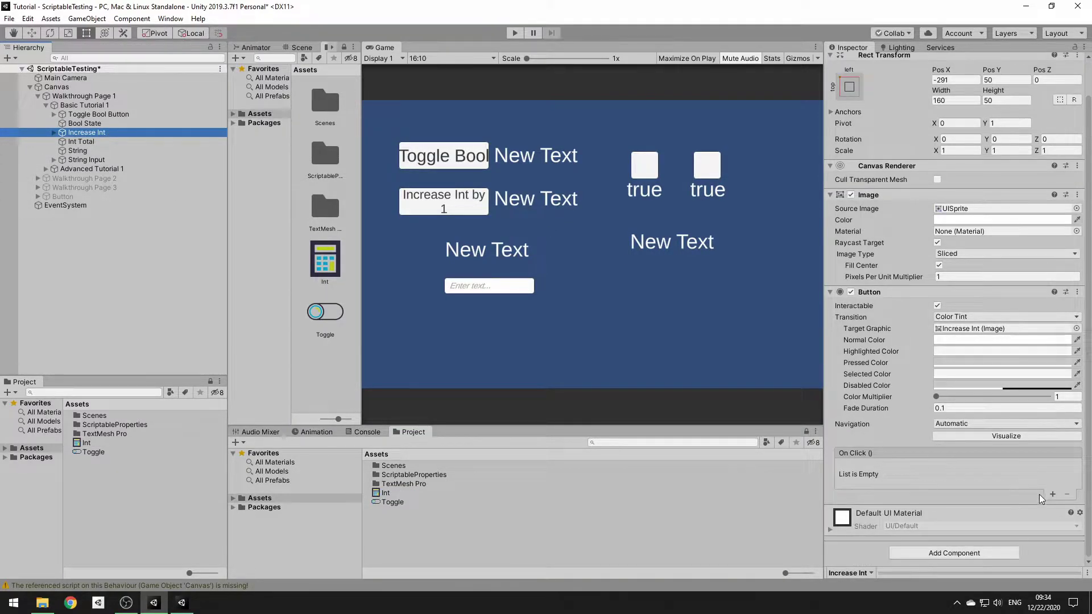
click(1052, 495)
drag(396, 496, 870, 479)
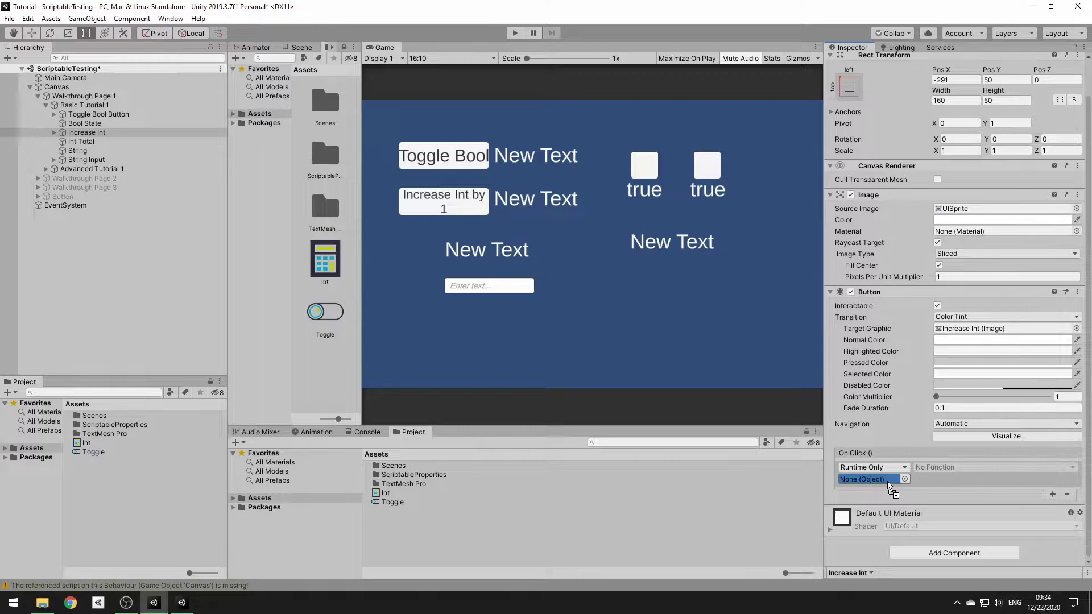
click(935, 468)
mouse_move(944, 497)
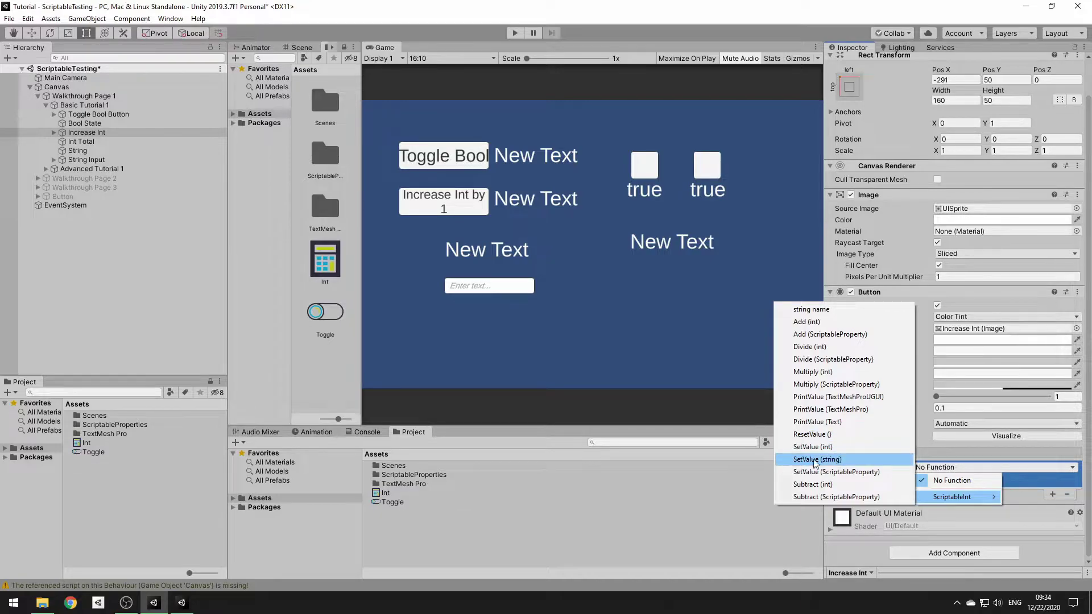
click(808, 322)
click(933, 479)
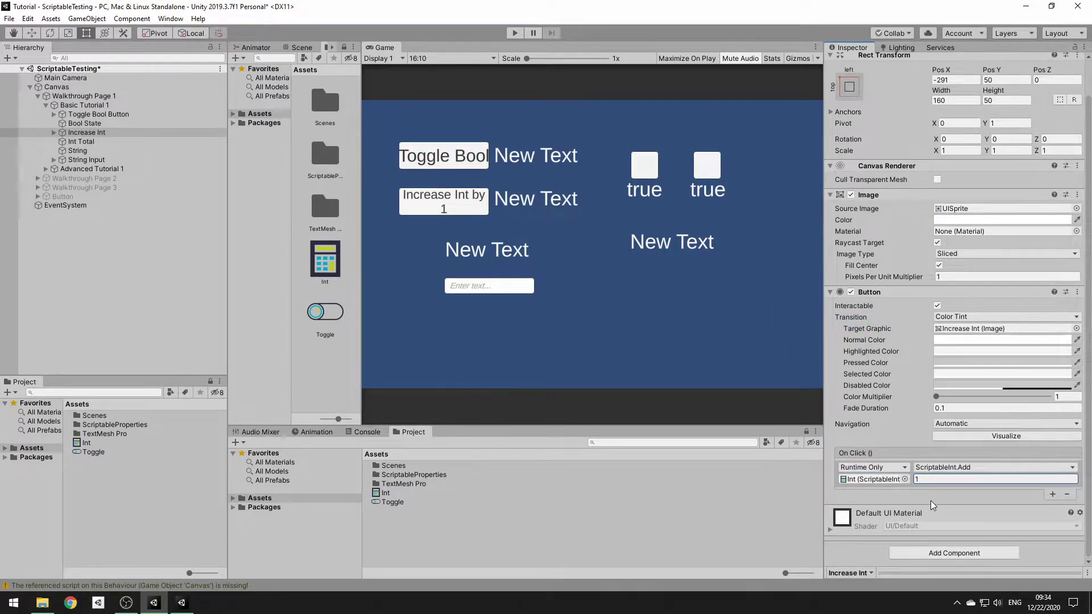
Step: Assign the Int asset as the Scriptable of the Int Total text's Print Value component
click(81, 141)
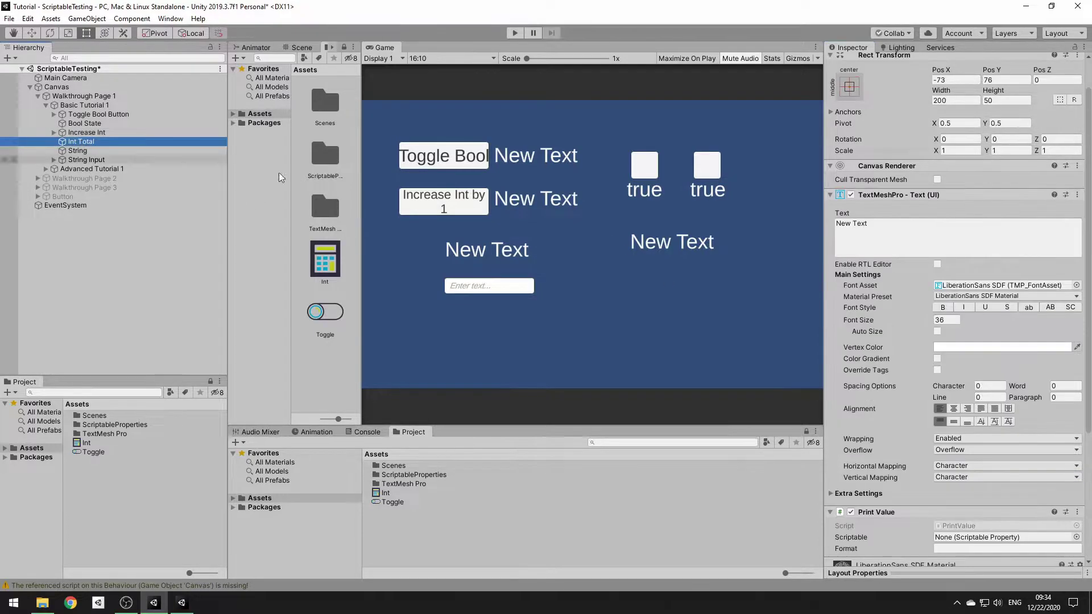
scroll(885, 369, down, 5)
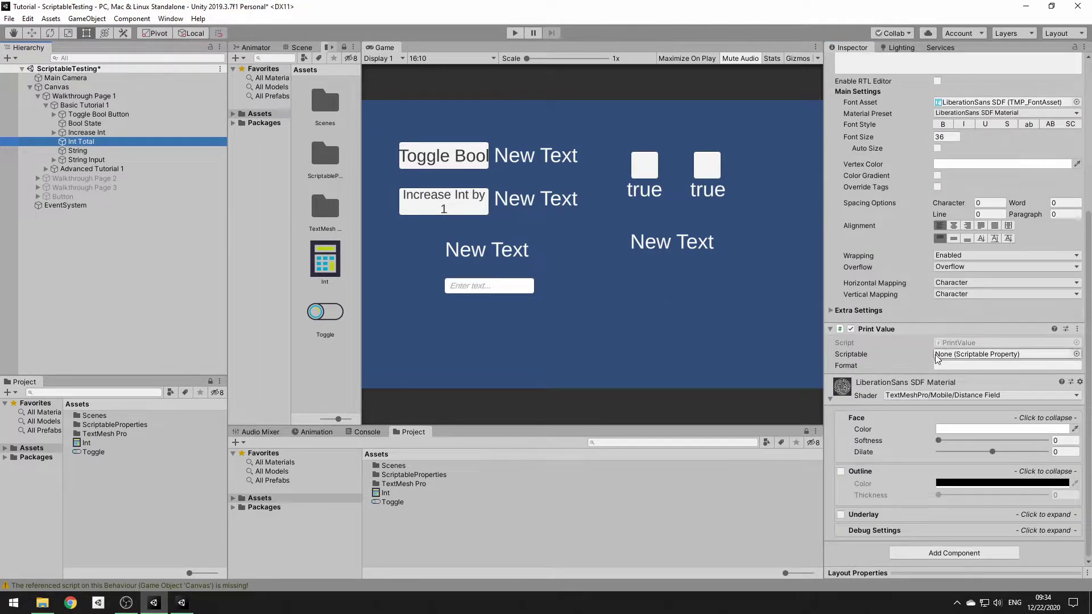
drag(426, 492, 993, 358)
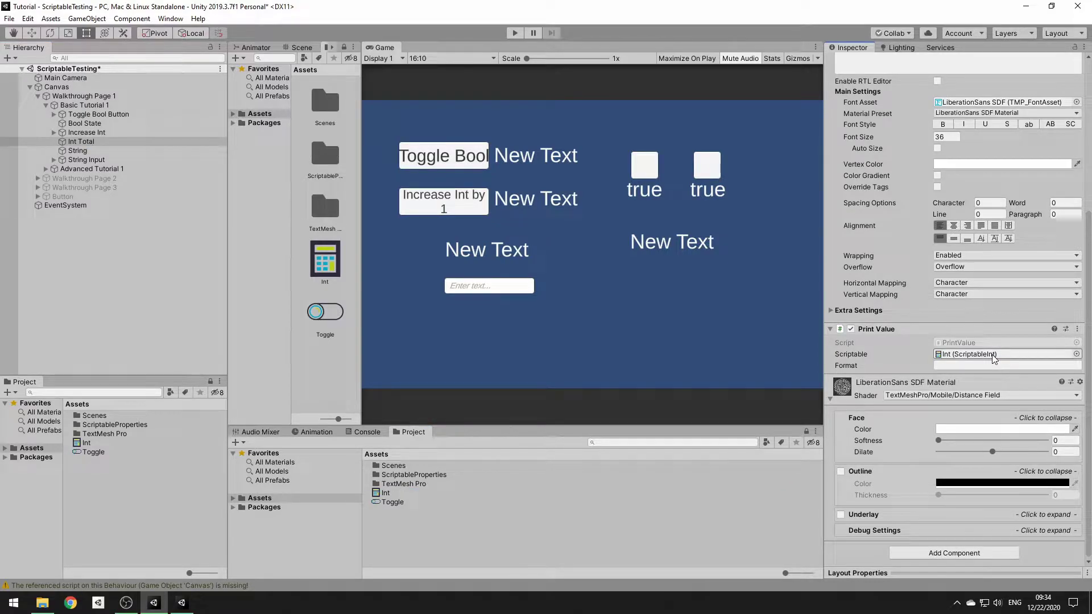
Step: Run the scene, use the Increase Int button repeatedly to check the Int Total text, and stop play mode
click(515, 33)
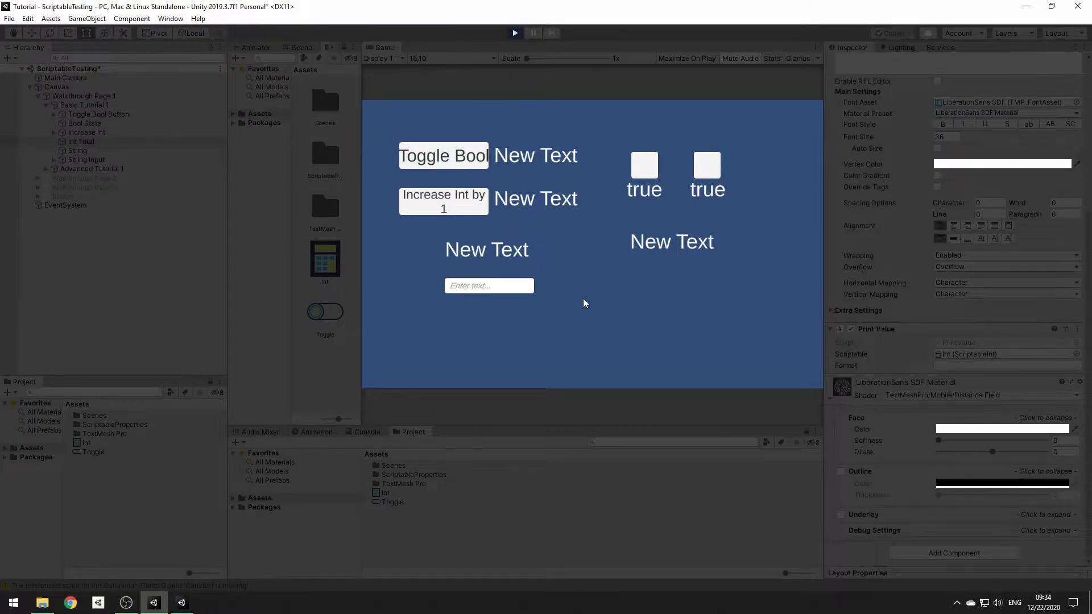
click(448, 203)
click(448, 203)
click(448, 203)
click(448, 203)
click(448, 203)
click(448, 202)
click(448, 203)
click(448, 202)
click(448, 203)
click(448, 203)
click(448, 202)
click(514, 33)
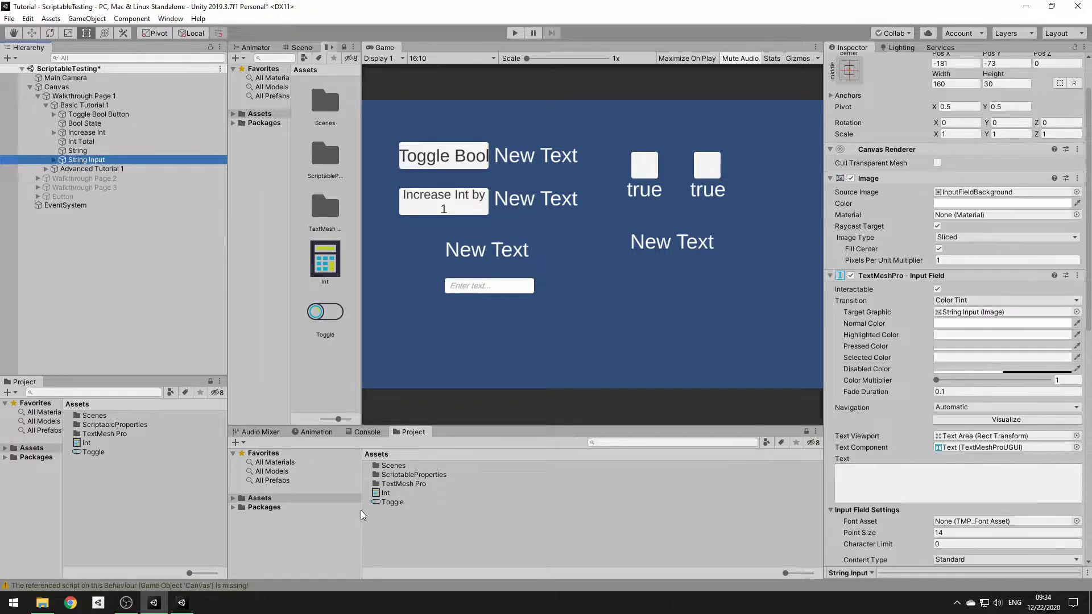
Step: Create a Scriptable String asset of the String type in the Assets folder and name it String
right_click(427, 515)
mouse_move(517, 238)
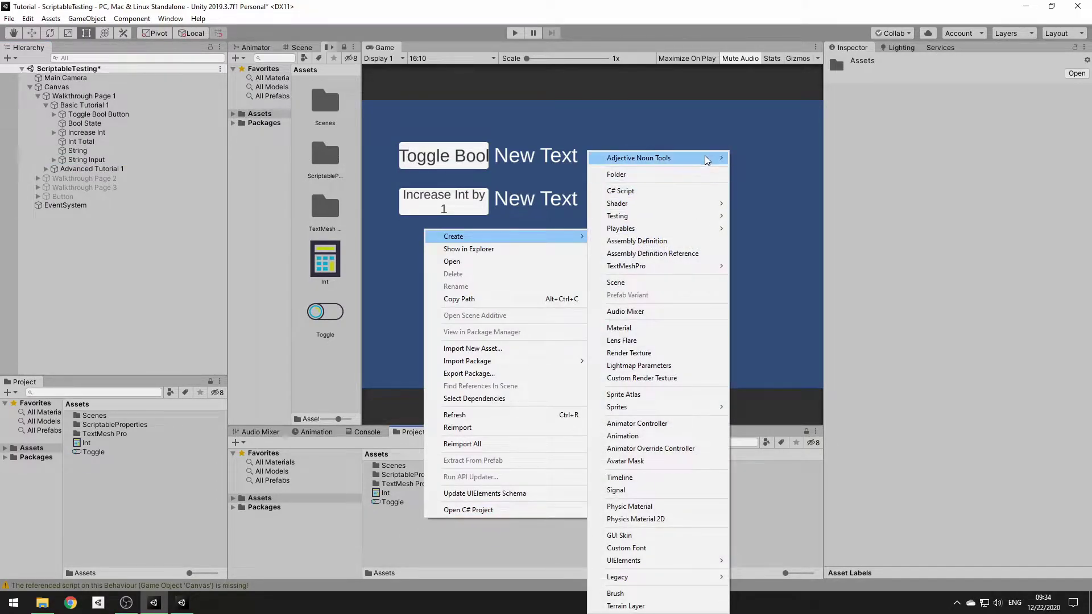
mouse_move(682, 158)
mouse_move(806, 160)
mouse_move(891, 183)
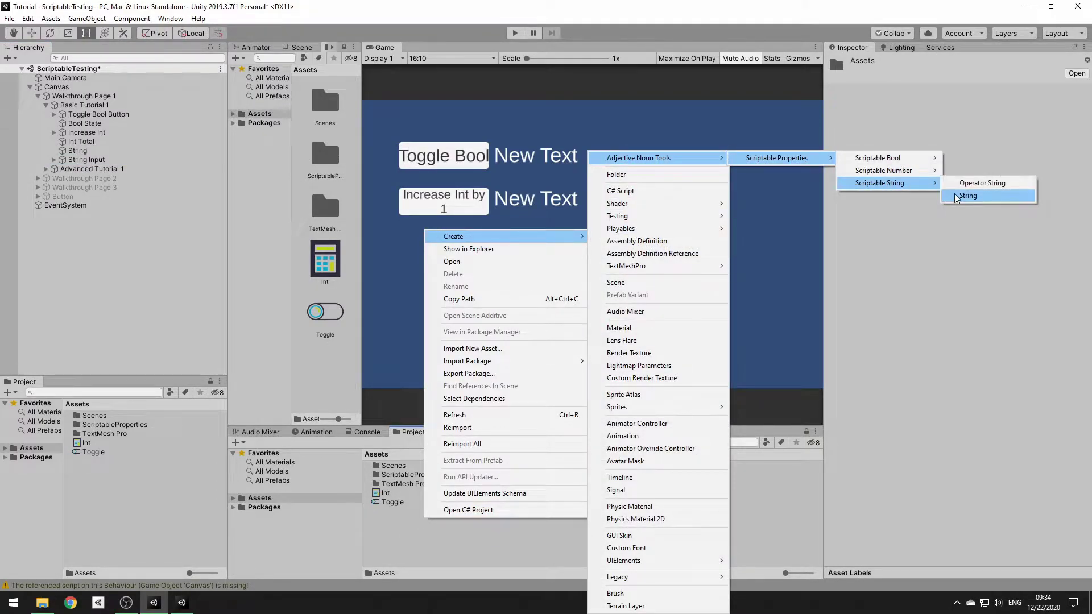
click(968, 195)
text(Stri)
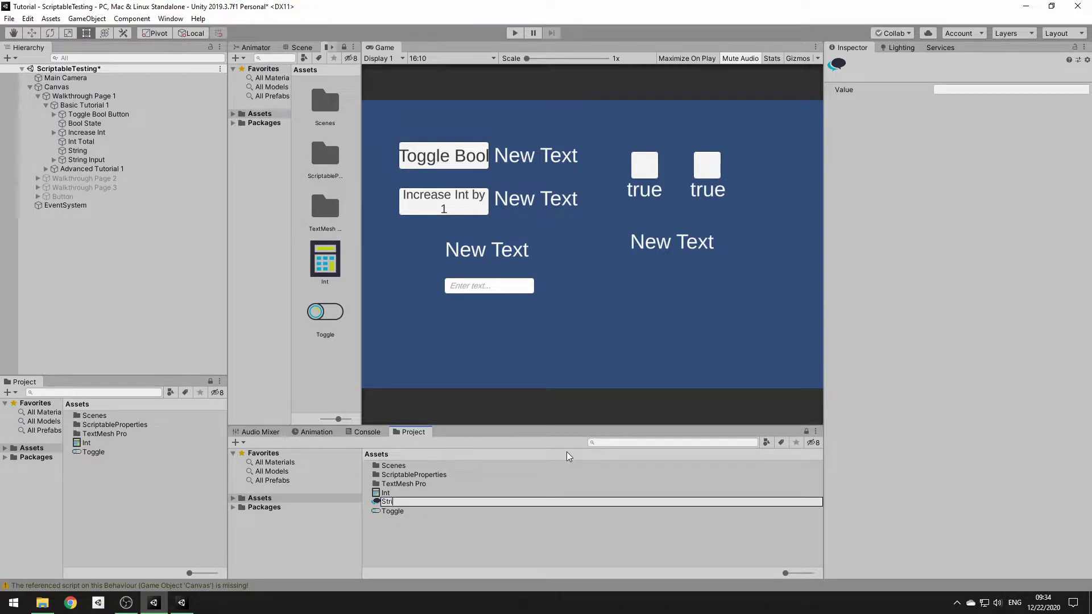
text(ng)
key(Return)
Step: Add an On Value Changed event to the String Input field that calls the dynamic ScriptableString.SetValue on the String asset
click(84, 160)
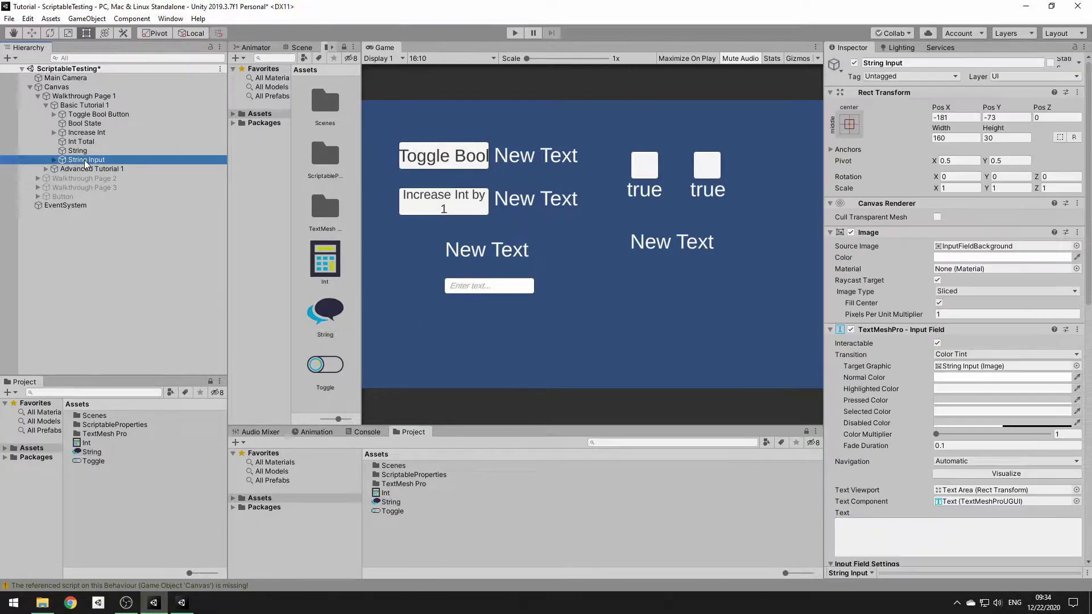
scroll(898, 335, down, 5)
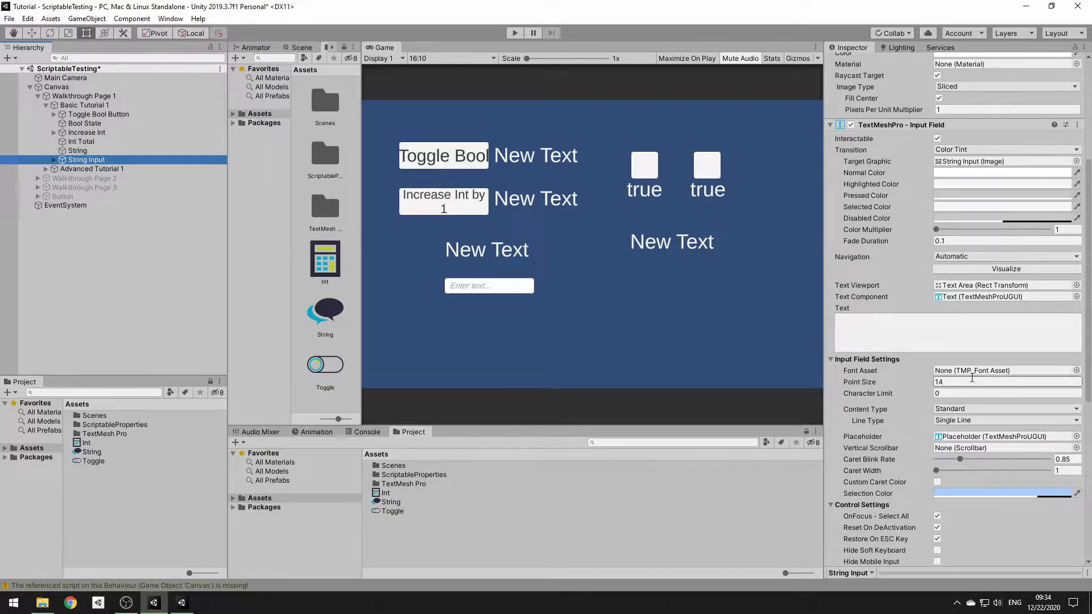
scroll(889, 365, down, 6)
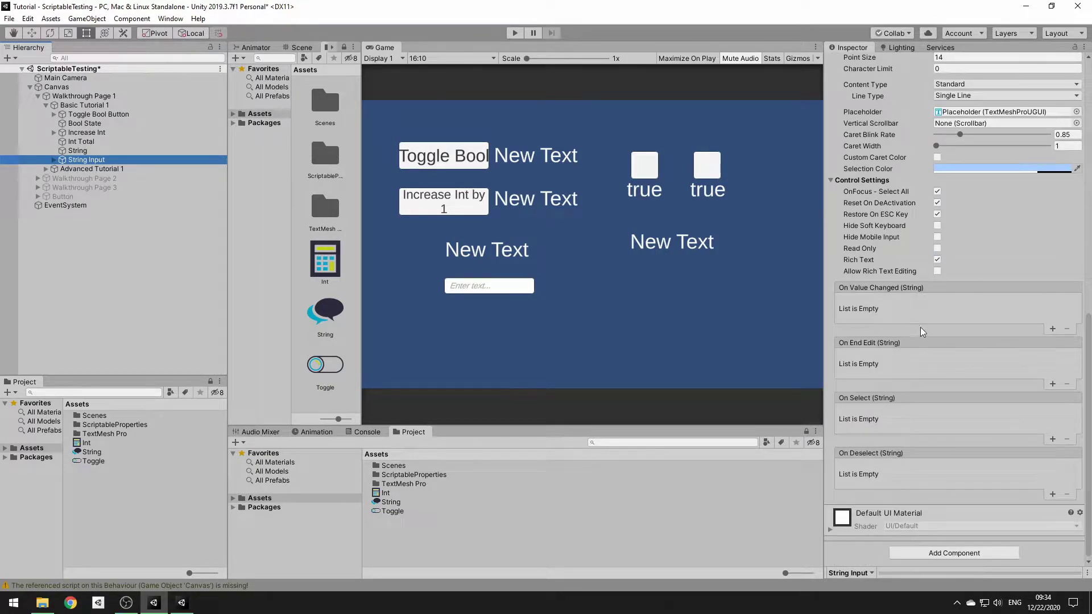
click(1051, 329)
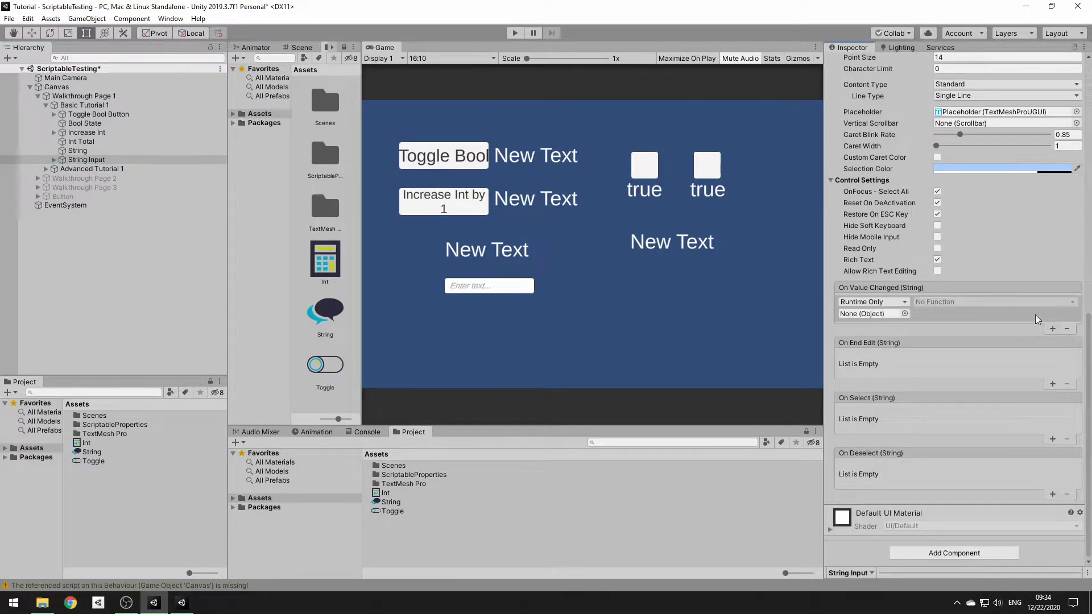
drag(393, 504, 905, 315)
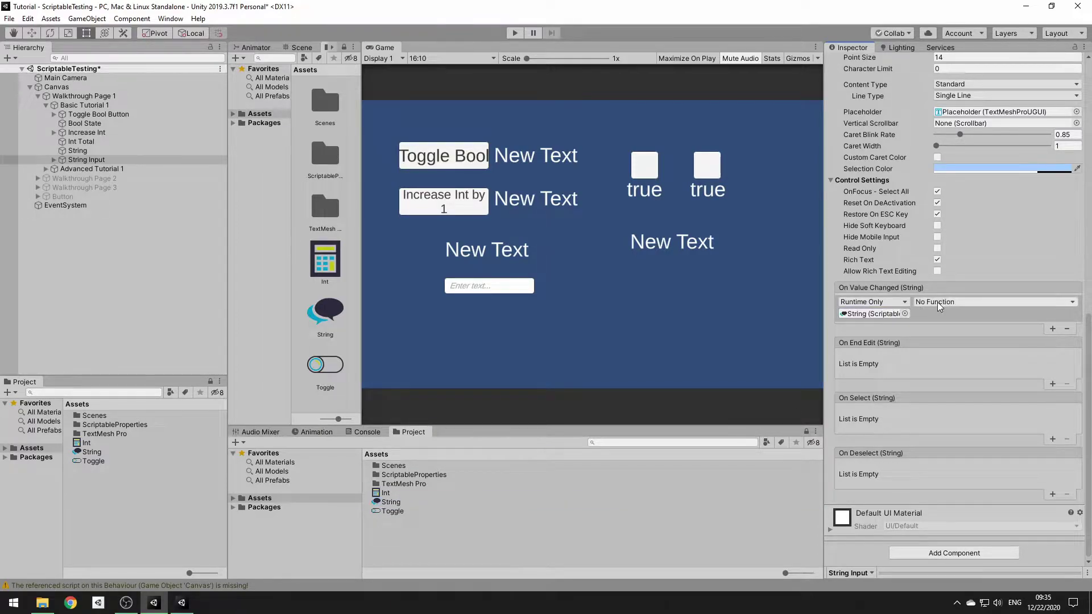
click(934, 304)
mouse_move(949, 333)
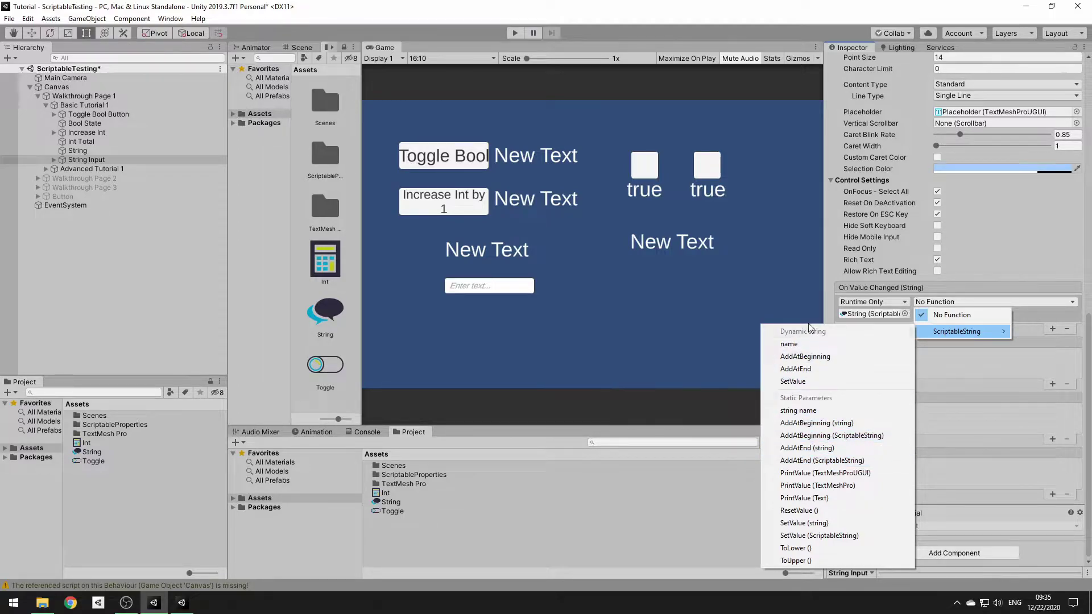
click(799, 384)
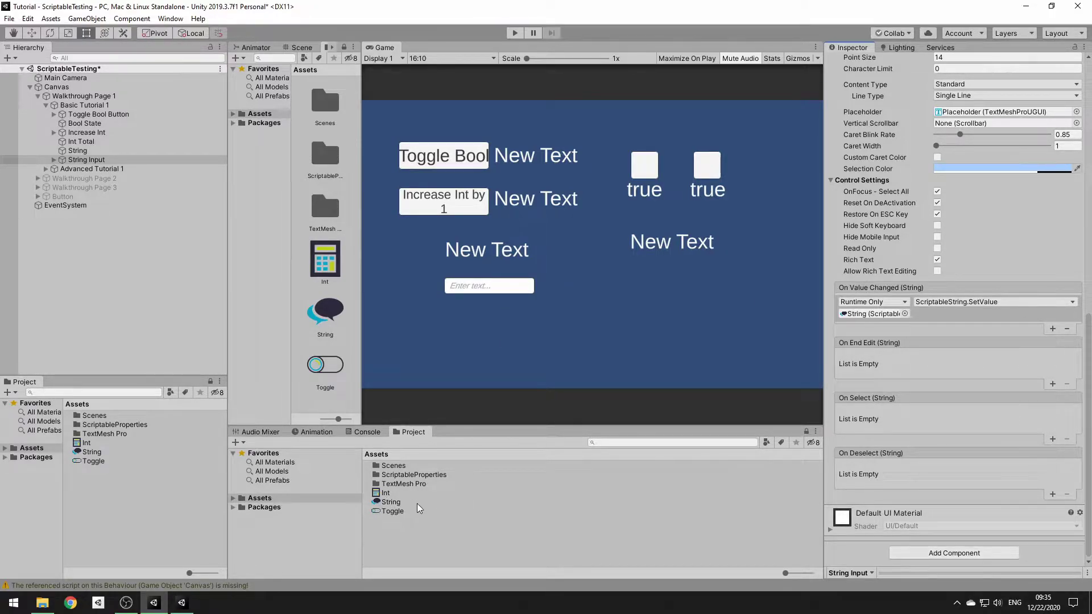
Step: Assign the String asset as the Scriptable of the String text's Print Value component
click(77, 150)
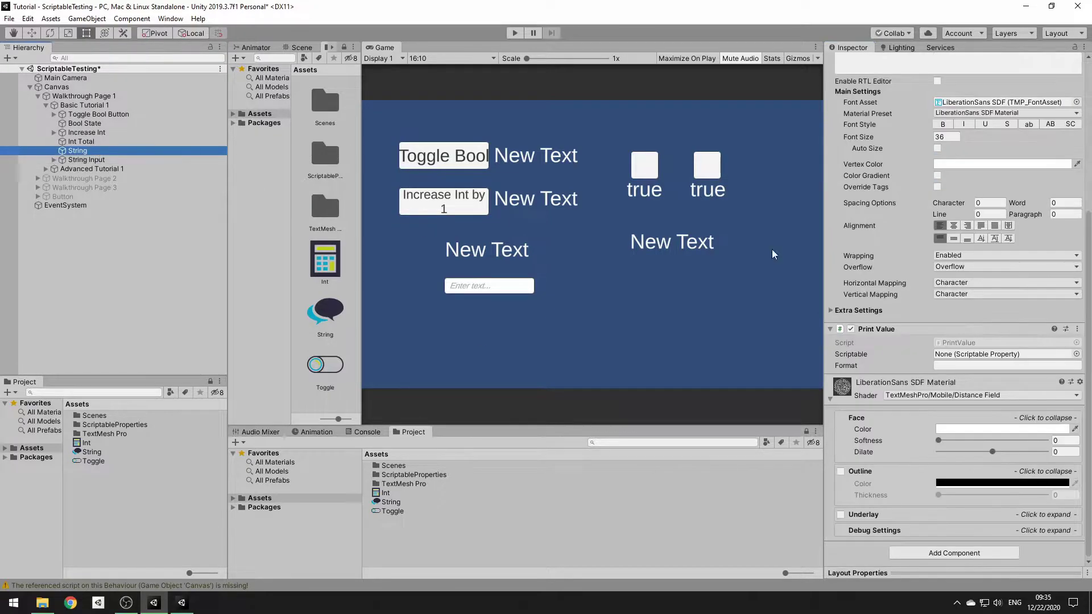
drag(391, 502, 970, 355)
Step: Run the scene, enter "Hello World" in the input field, inspect the String asset's value, and stop play mode
click(514, 33)
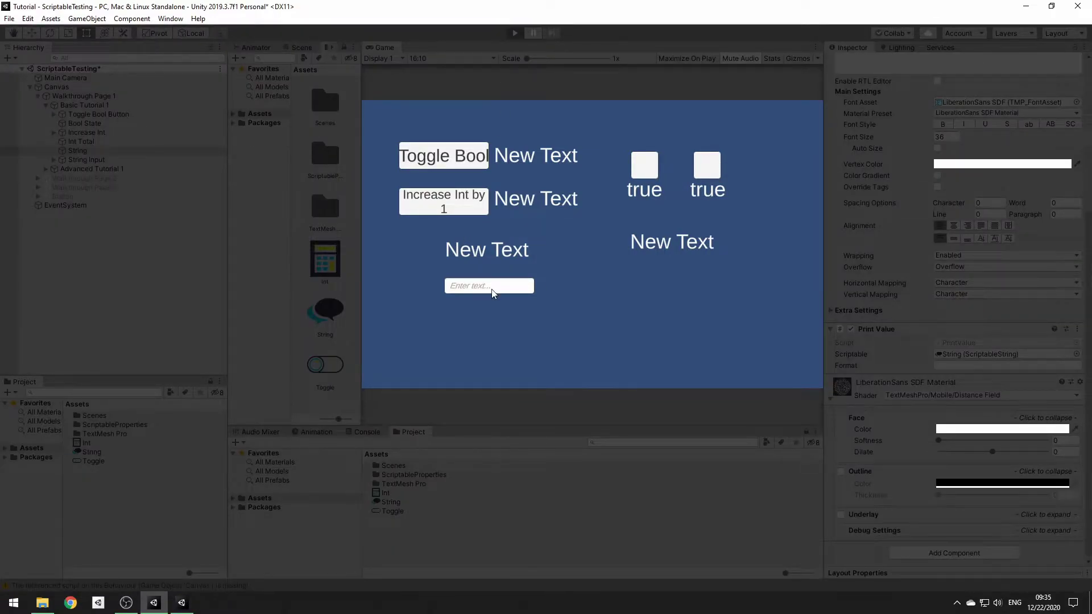
click(466, 288)
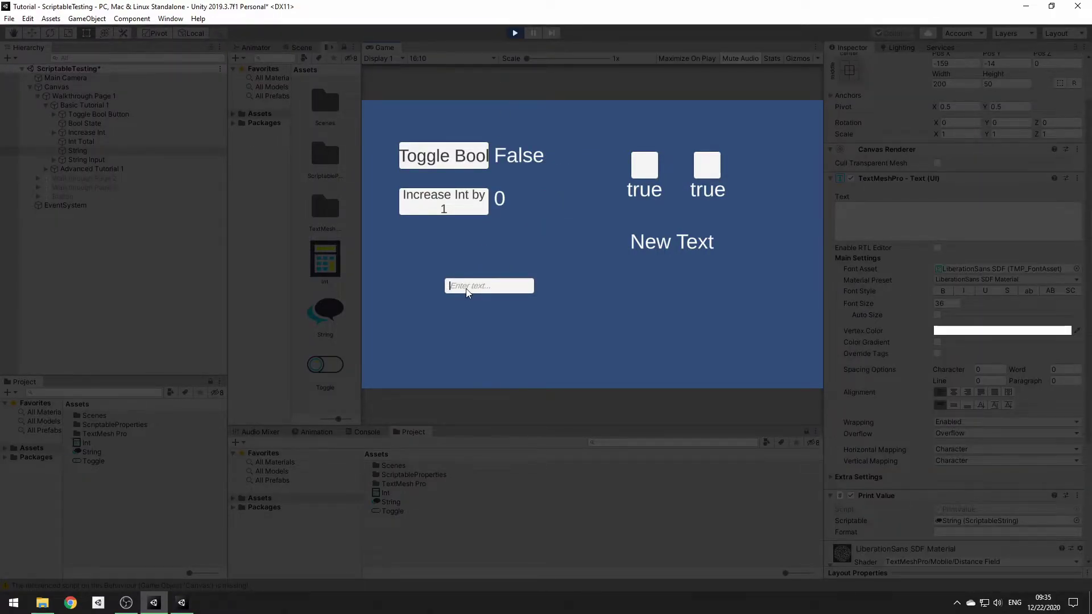
text(Hello)
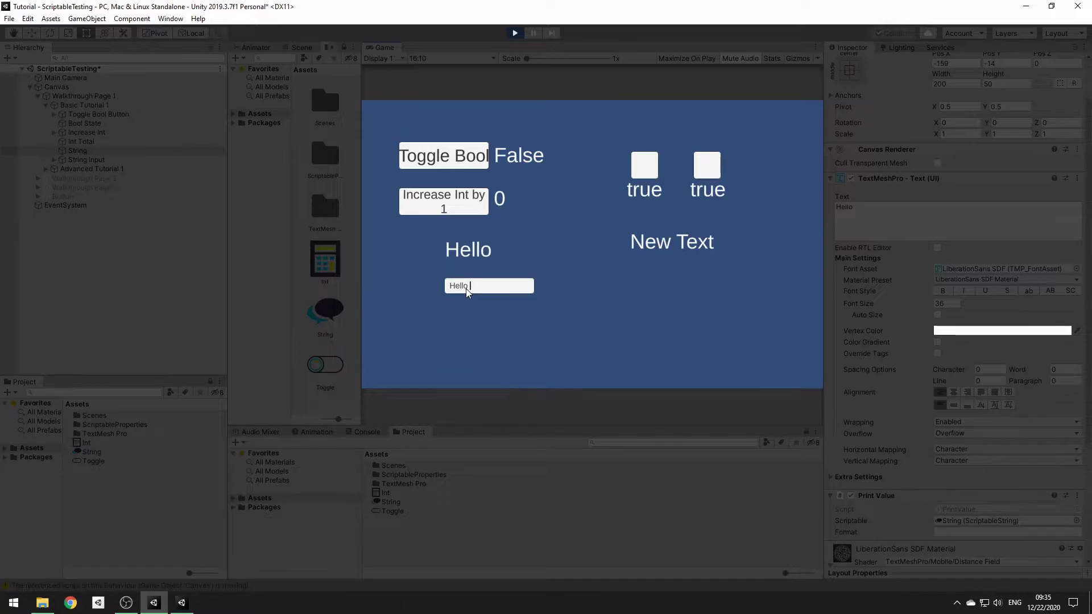
text( World)
click(407, 505)
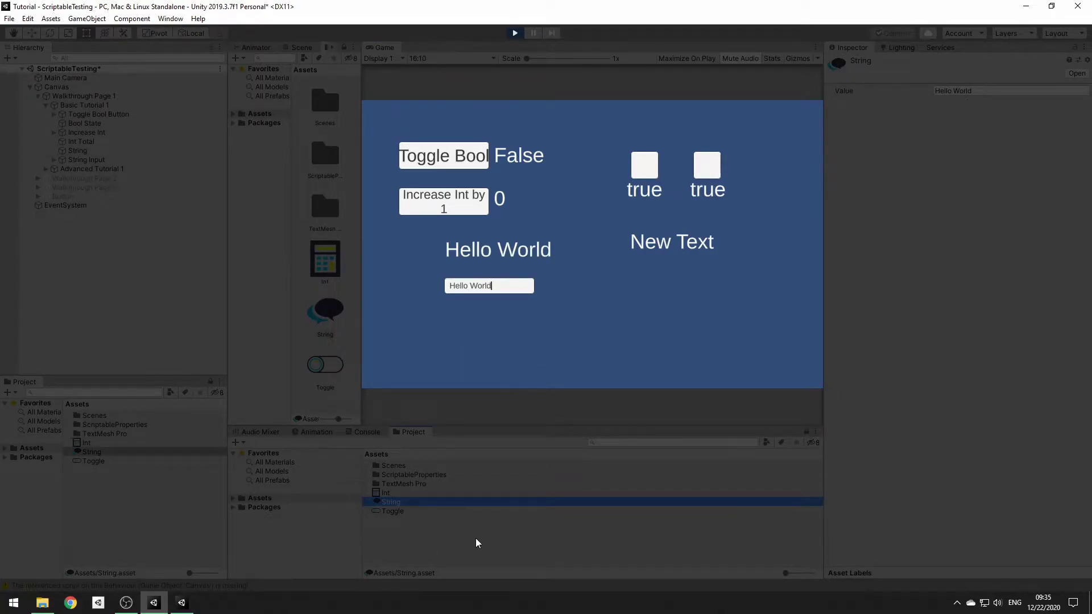
click(516, 33)
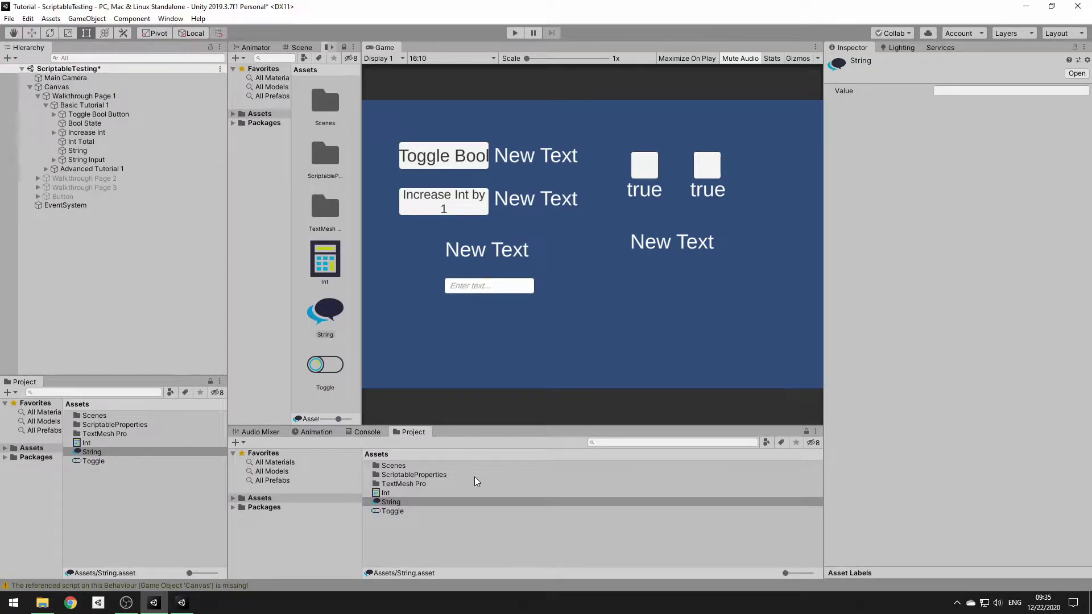
Step: Collapse the Basic Tutorial 1 group and expand Advanced Tutorial 1 in the scene hierarchy
click(44, 104)
click(45, 105)
click(45, 114)
Step: Create an Operator Bool asset named Logic in the Assets folder and set its Size to 2
right_click(422, 514)
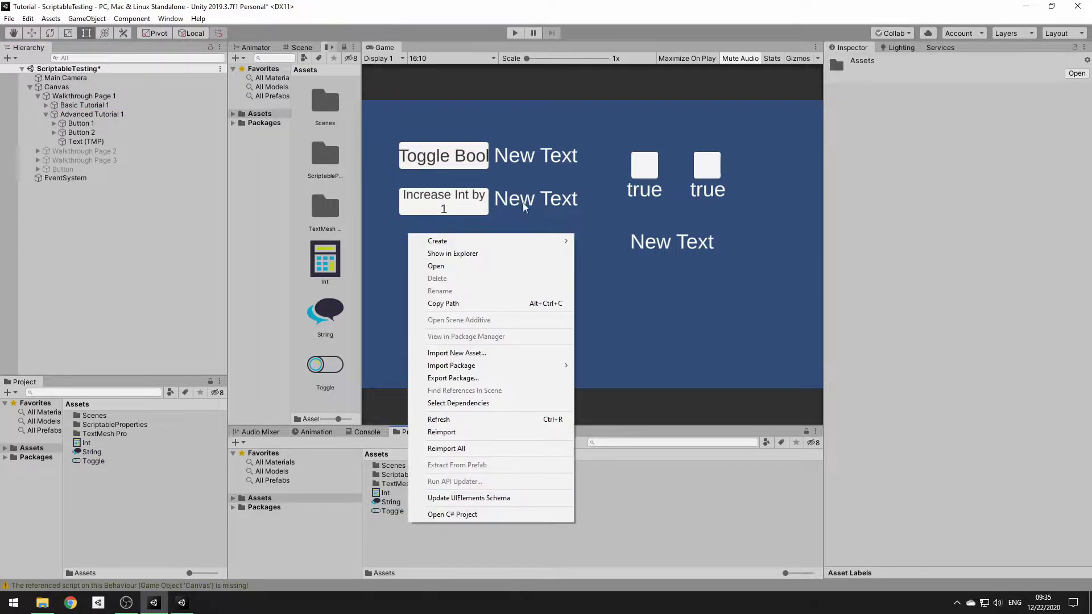
mouse_move(503, 239)
mouse_move(688, 160)
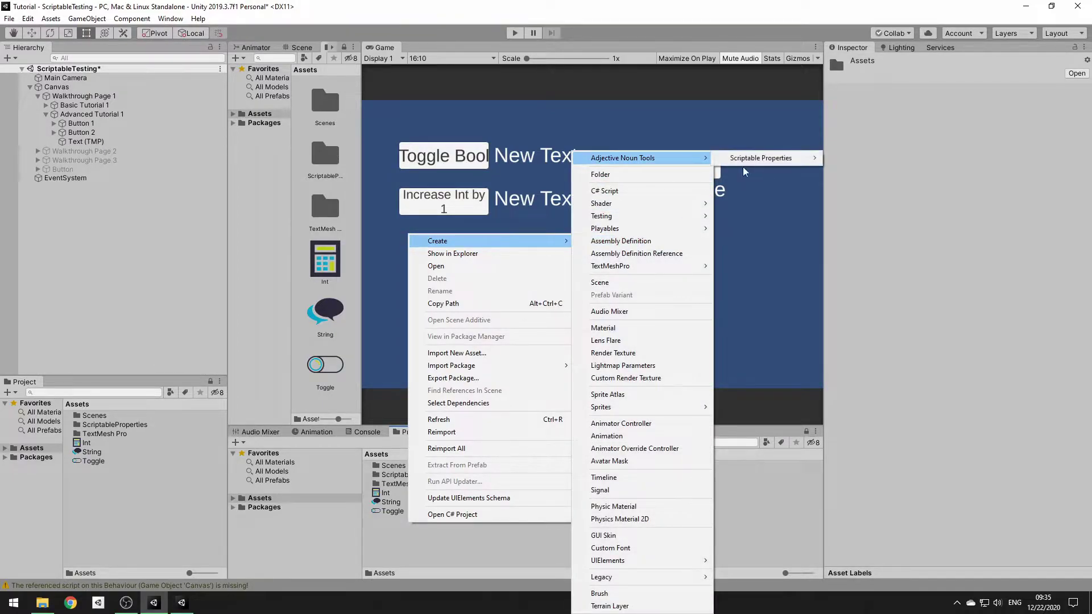
mouse_move(788, 160)
mouse_move(865, 160)
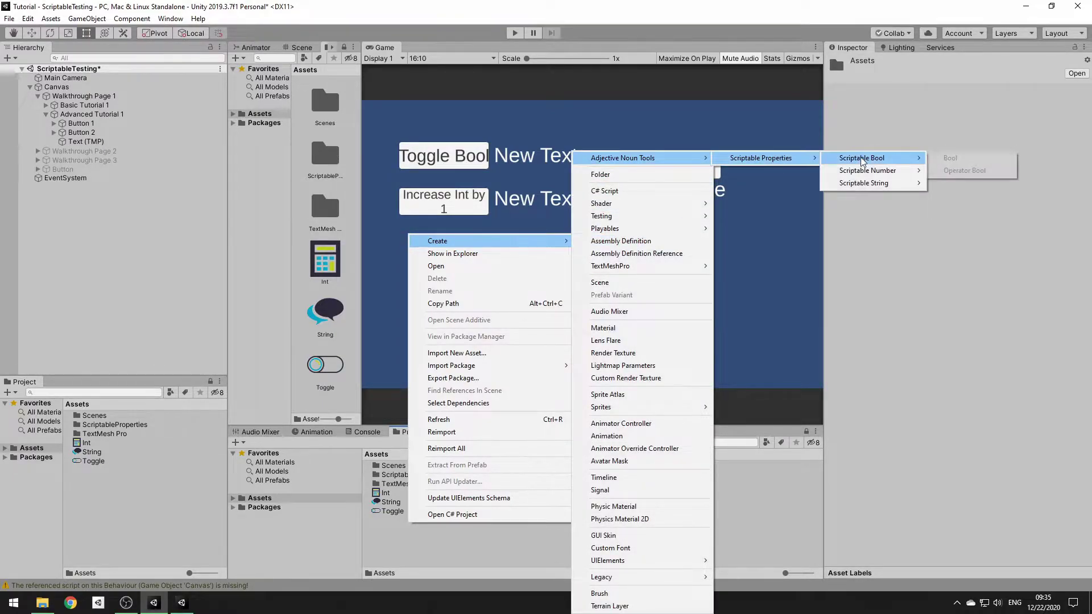
click(958, 172)
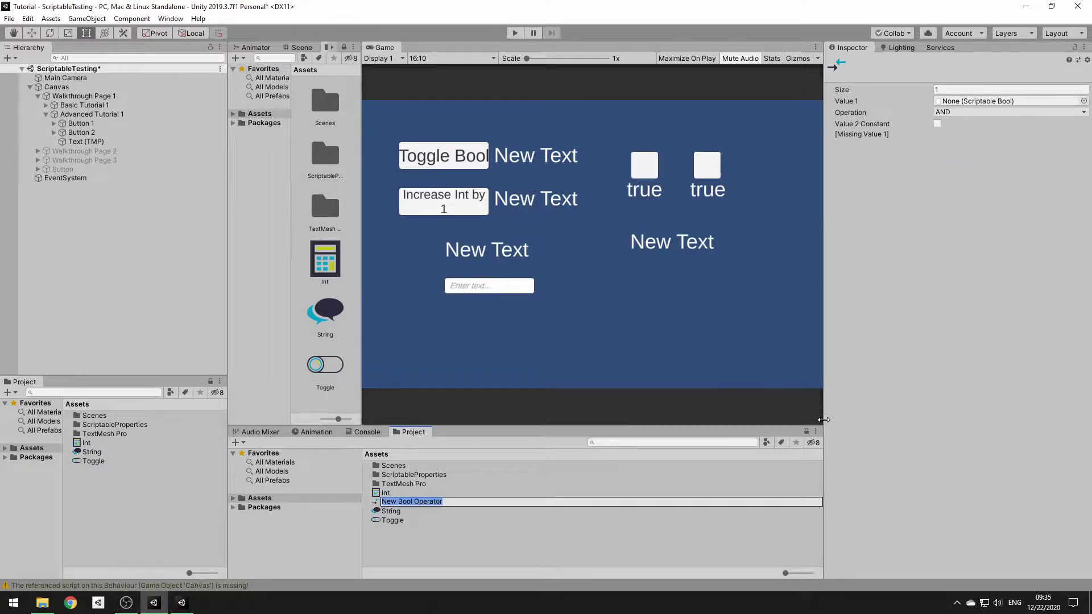
text(Logic)
key(Return)
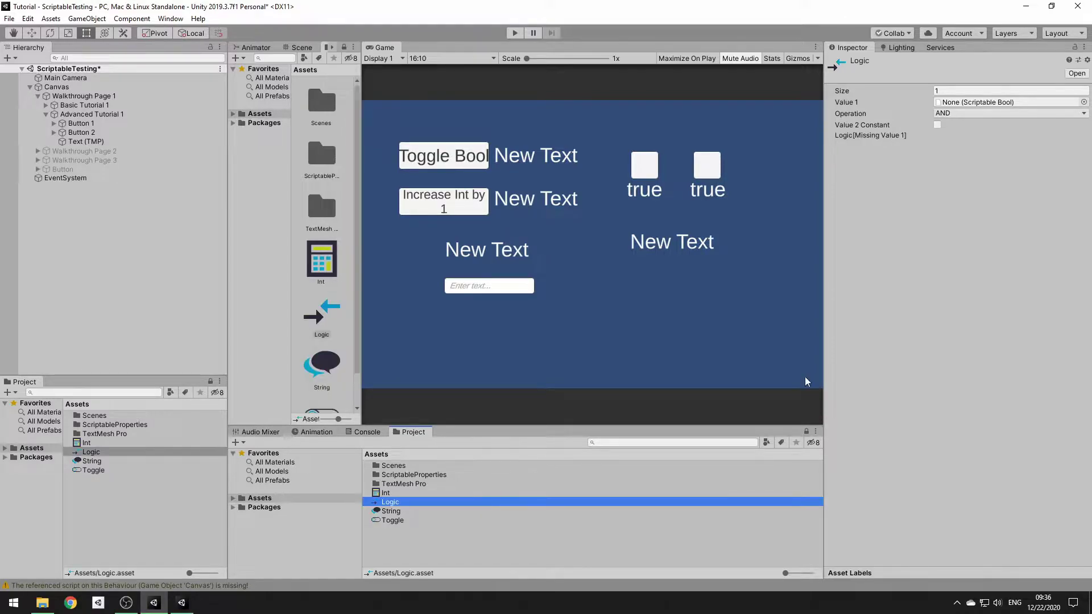
click(935, 91)
text(2)
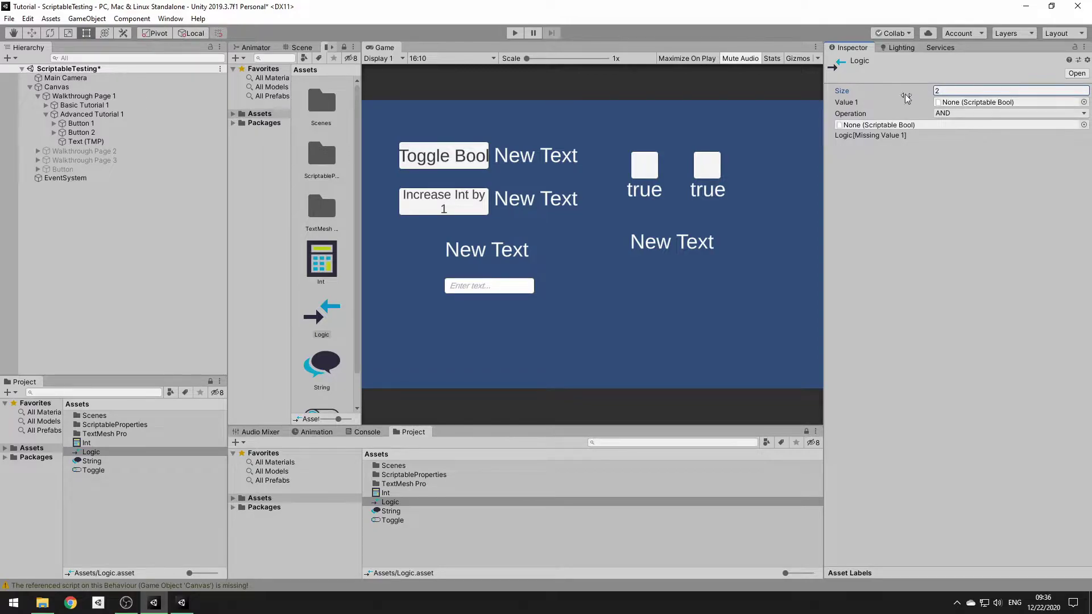
Step: Create two Scriptable Bool assets named Bool 1 and Bool 2 in the Assets folder
right_click(404, 557)
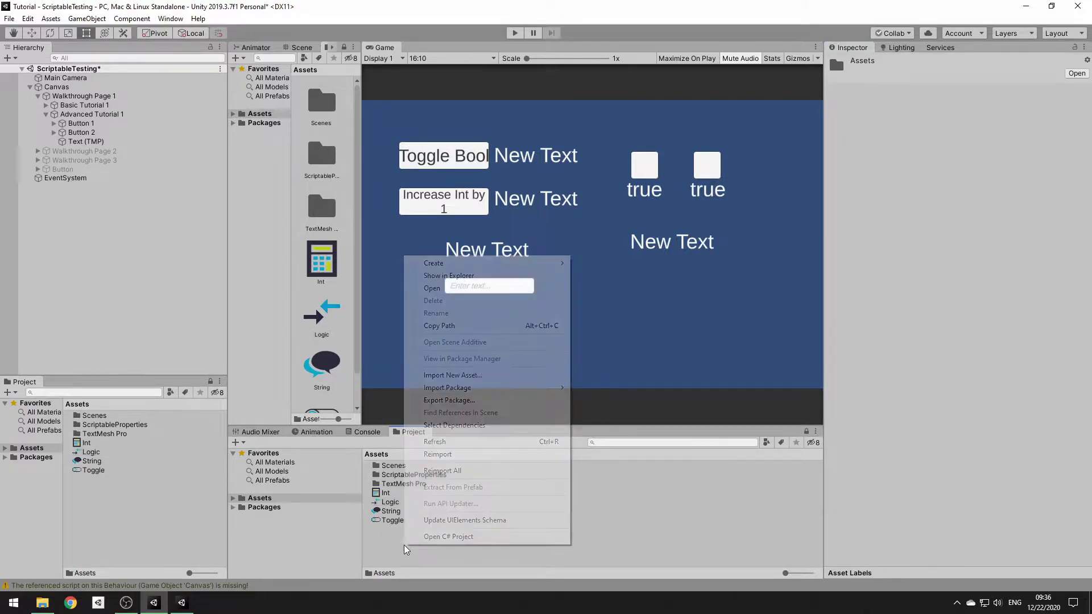
mouse_move(512, 264)
mouse_move(667, 163)
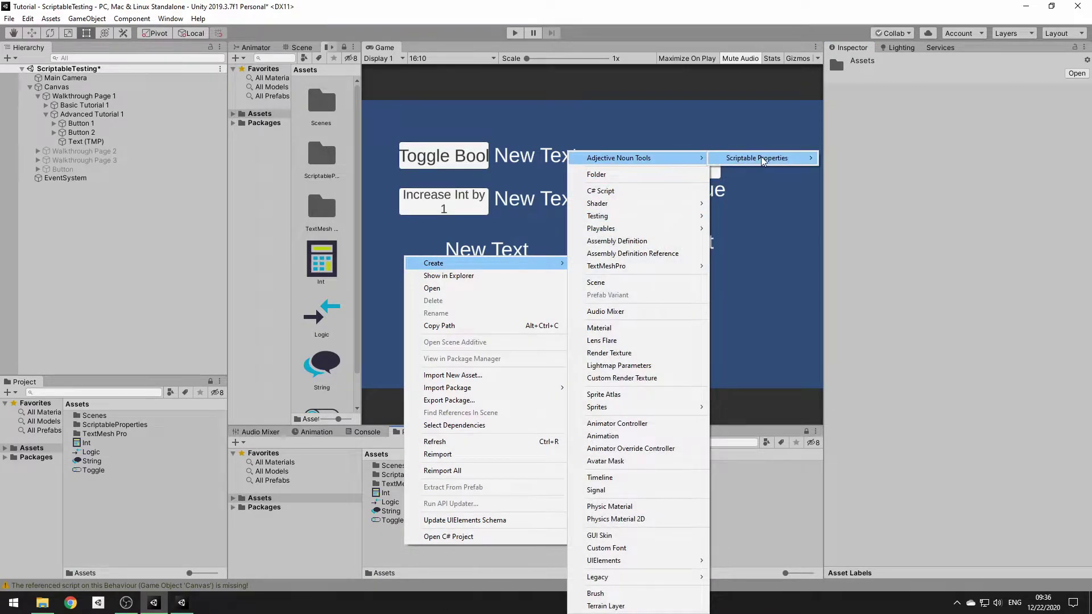
mouse_move(765, 162)
mouse_move(870, 163)
click(944, 158)
text(Bool 1)
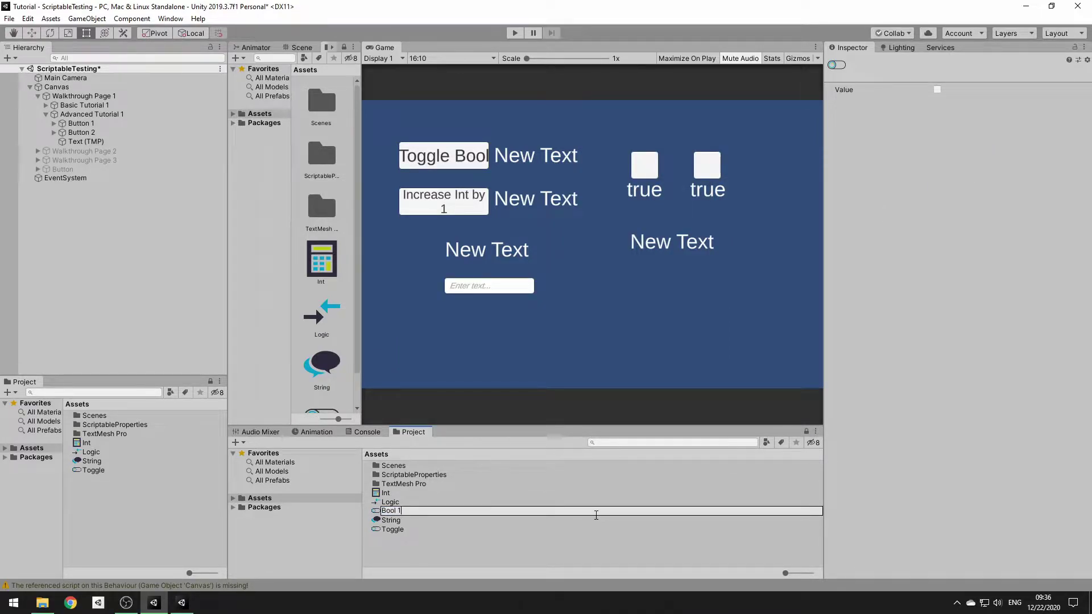
key(Return)
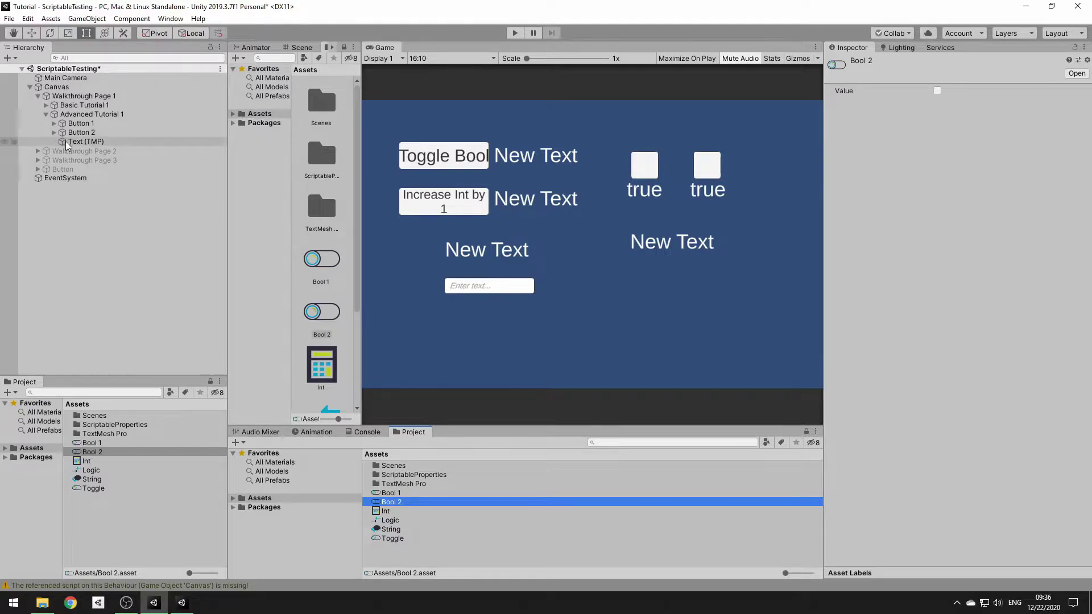
Step: Add an On Click event to Button 1 that calls Toggle on the Bool 1 asset
click(79, 124)
scroll(913, 447, down, 2)
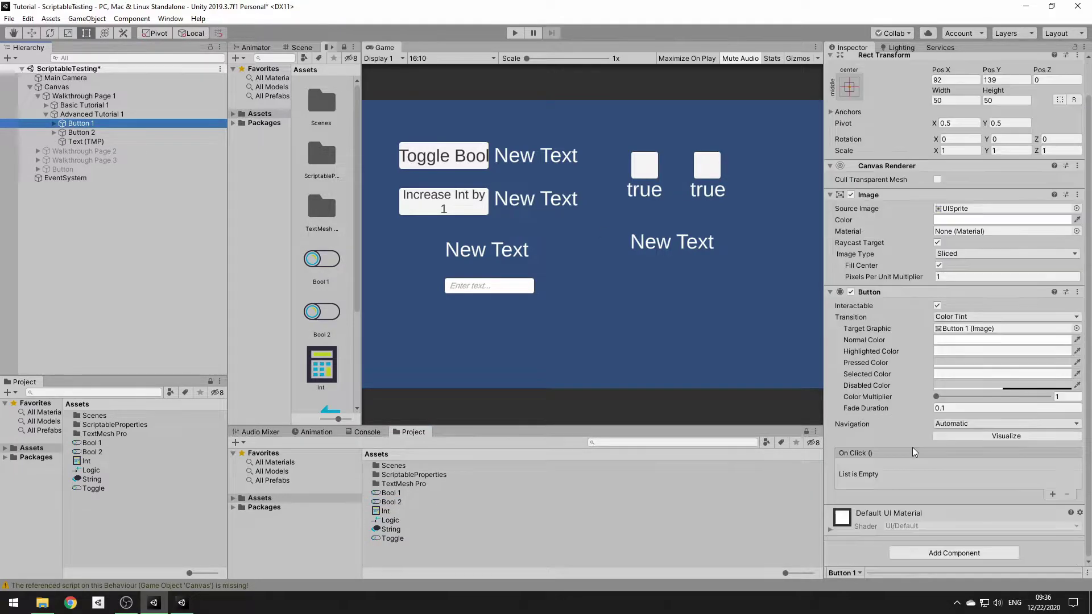
click(1051, 494)
drag(390, 493, 876, 479)
click(948, 468)
mouse_move(960, 497)
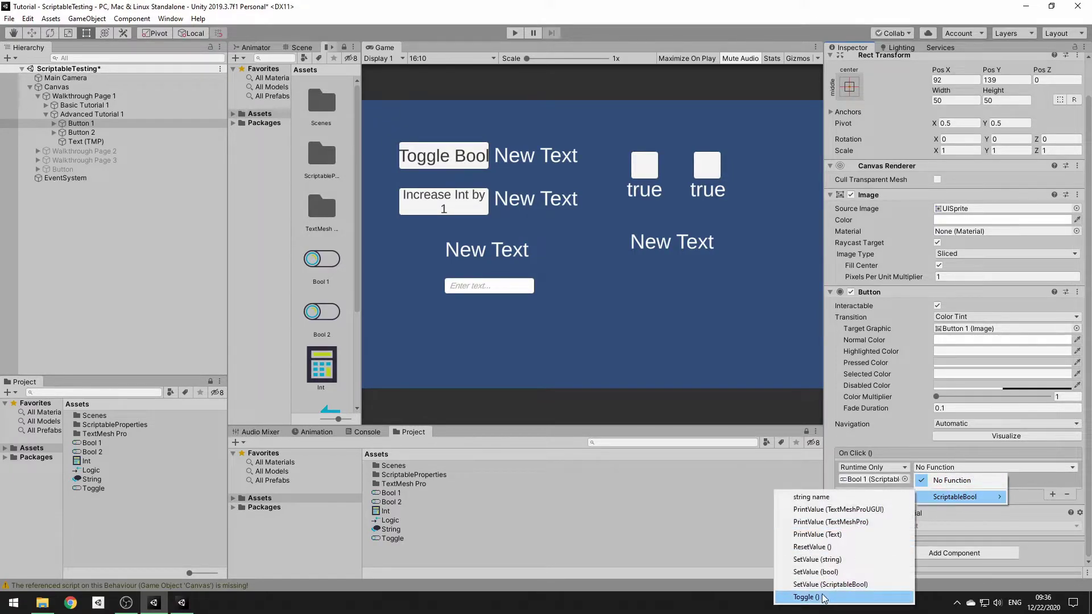
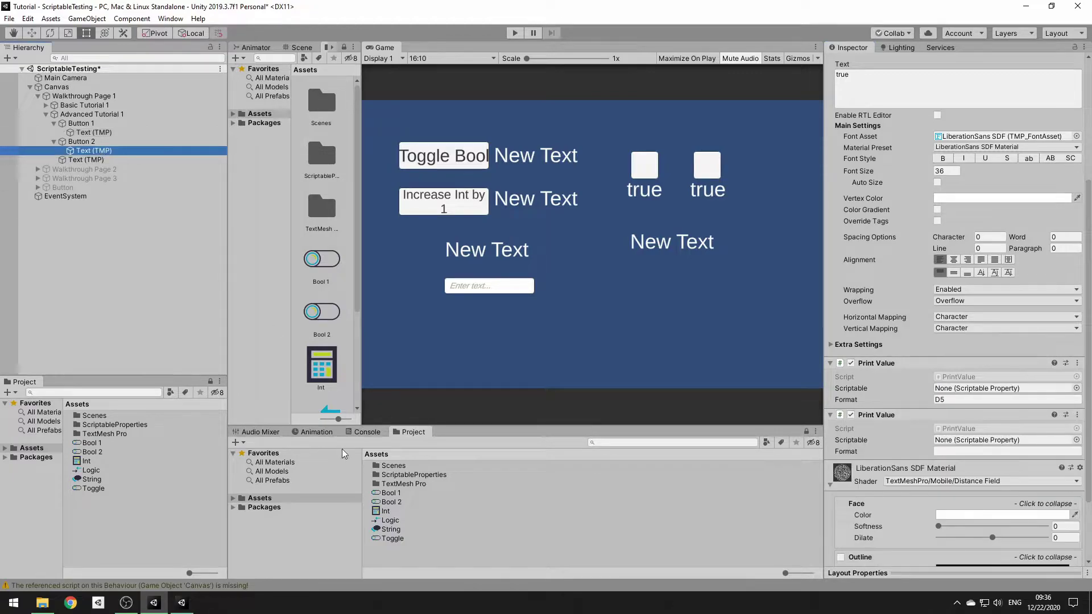
Step: Set Button 2's text to print Bool 2 with an empty Format, and remove its duplicate Print Value component
drag(391, 502, 981, 390)
click(965, 402)
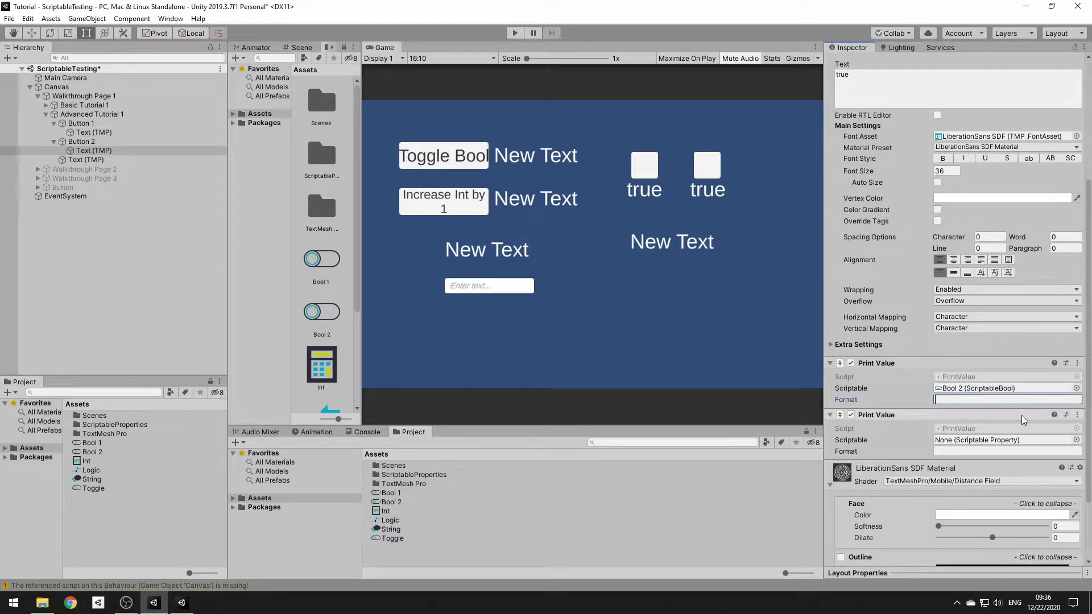
right_click(925, 417)
click(967, 443)
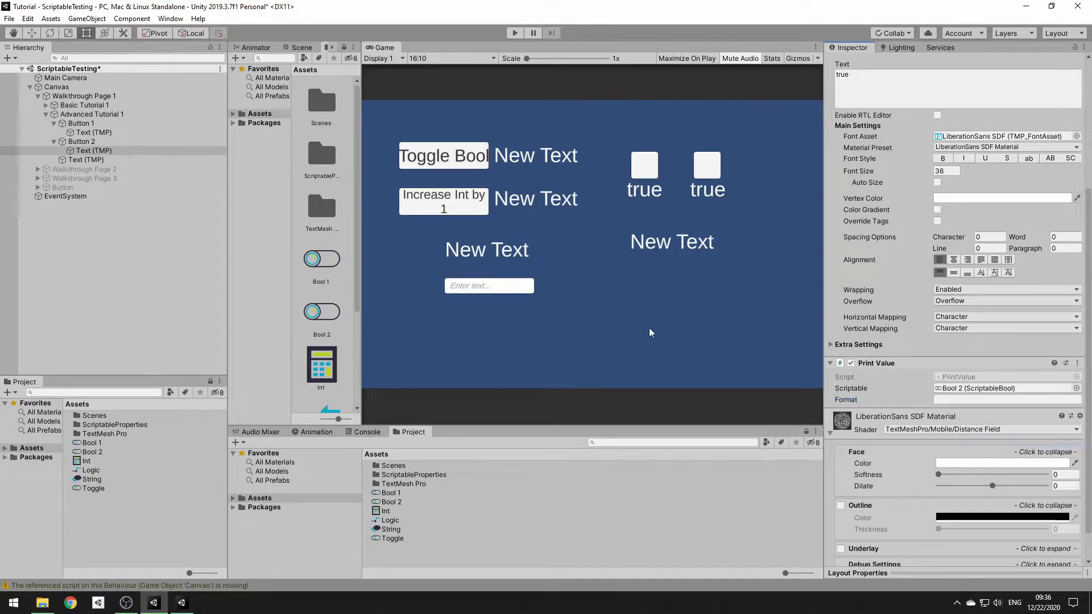
Step: Assign the Logic asset as both the Bool Checker Condition and the Print Value Scriptable of Advanced Tutorial 1's standalone text
click(78, 161)
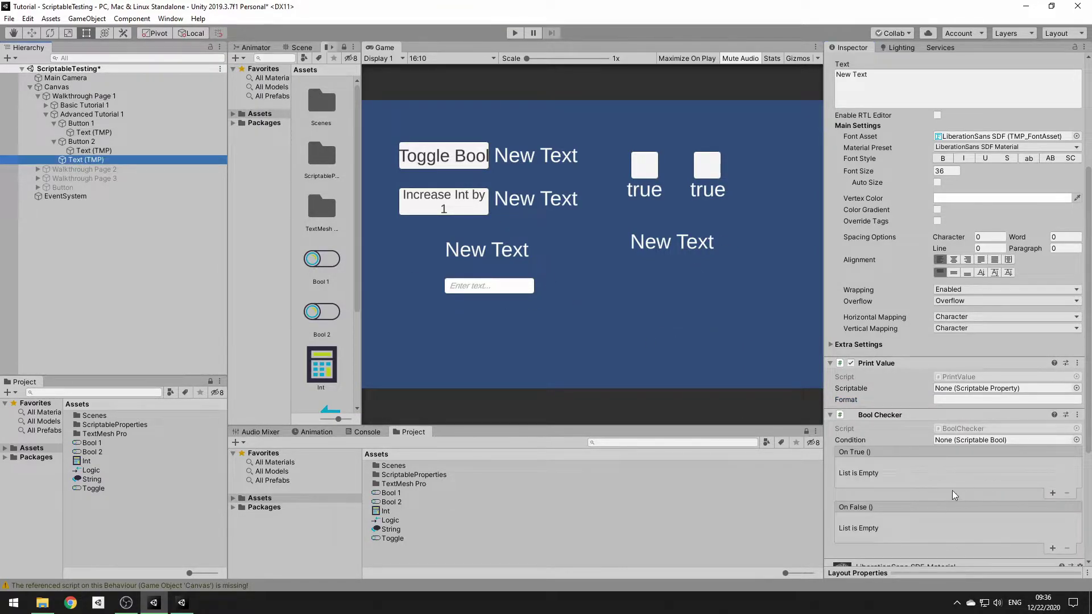
scroll(915, 405, down, 4)
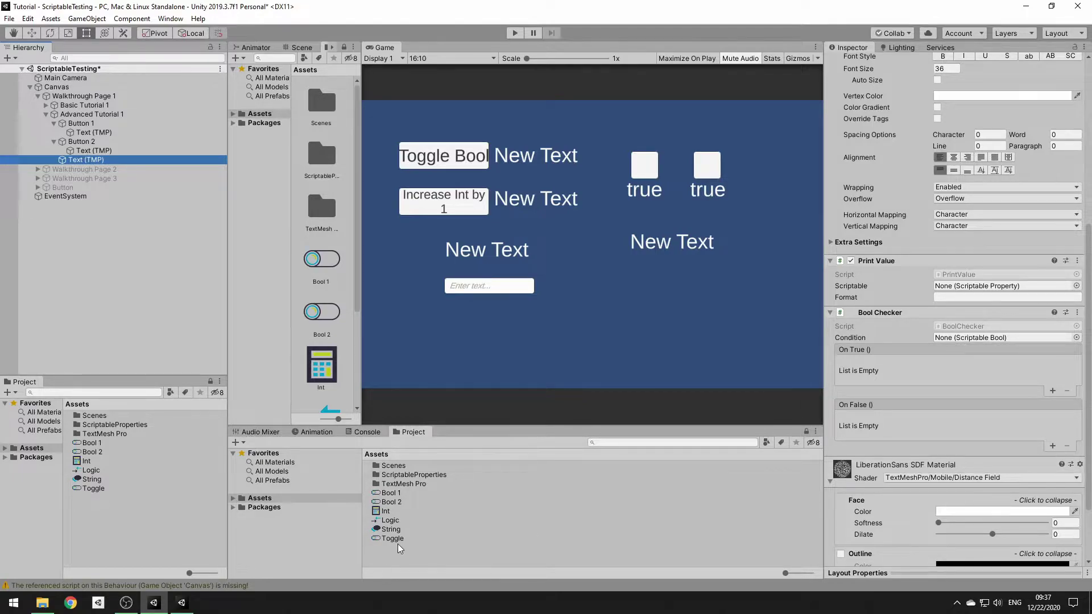
drag(393, 521, 967, 339)
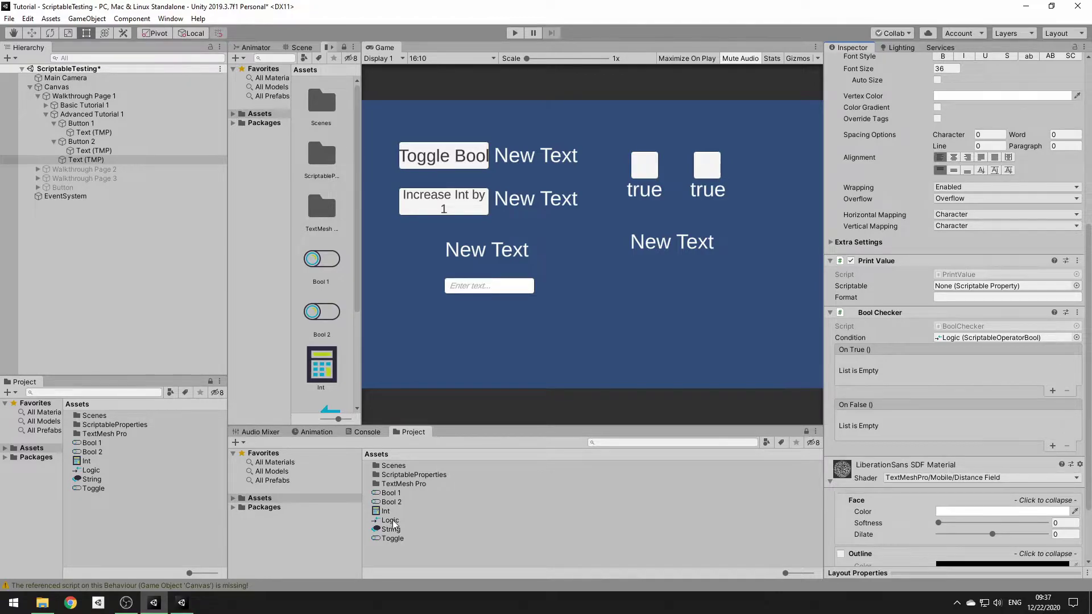
drag(391, 521, 937, 290)
Step: Add an On True event to the Bool Checker that sets the Main Camera's GameObject name to "True"
click(1052, 392)
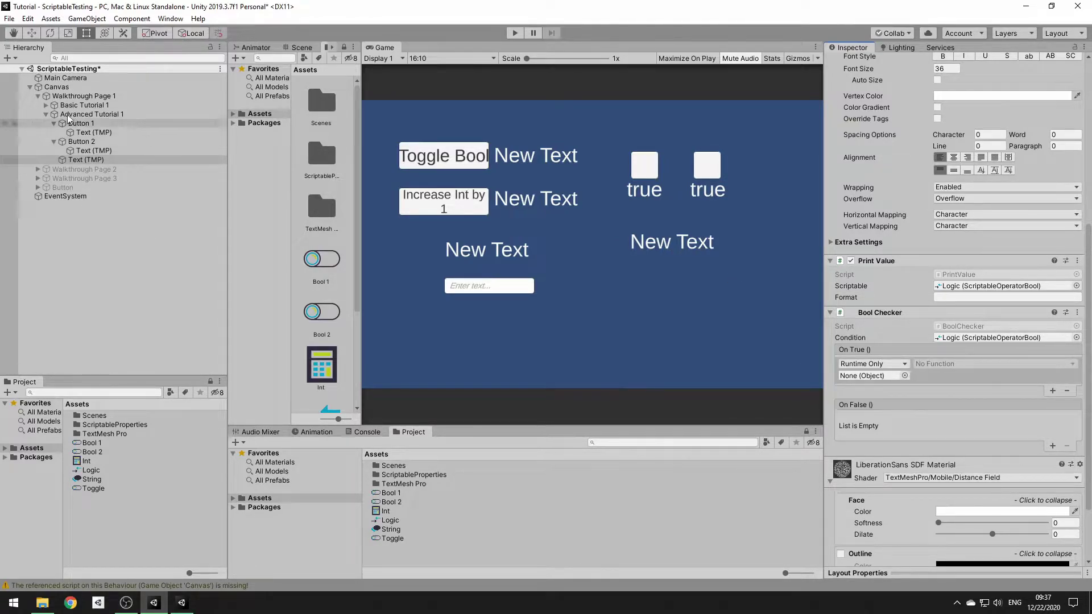
drag(70, 80, 868, 376)
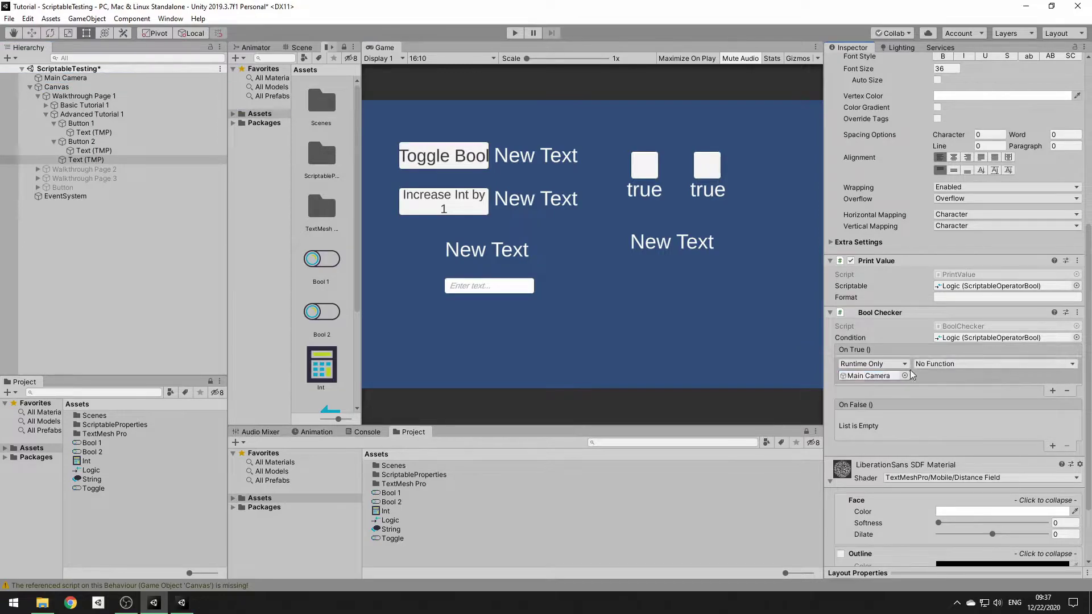
click(949, 364)
mouse_move(960, 395)
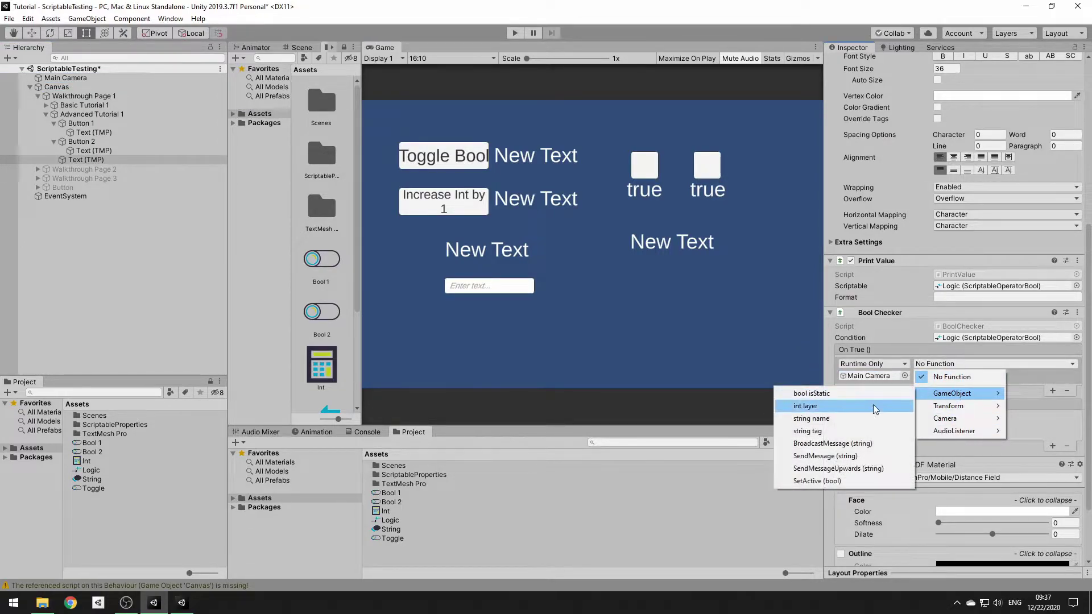
click(825, 421)
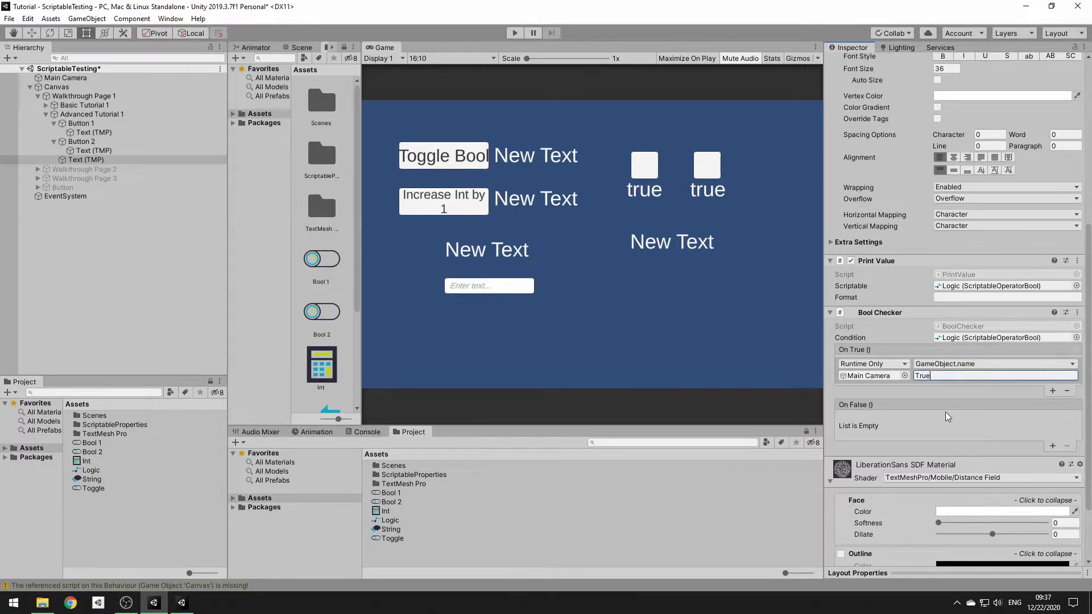
text(True)
click(677, 293)
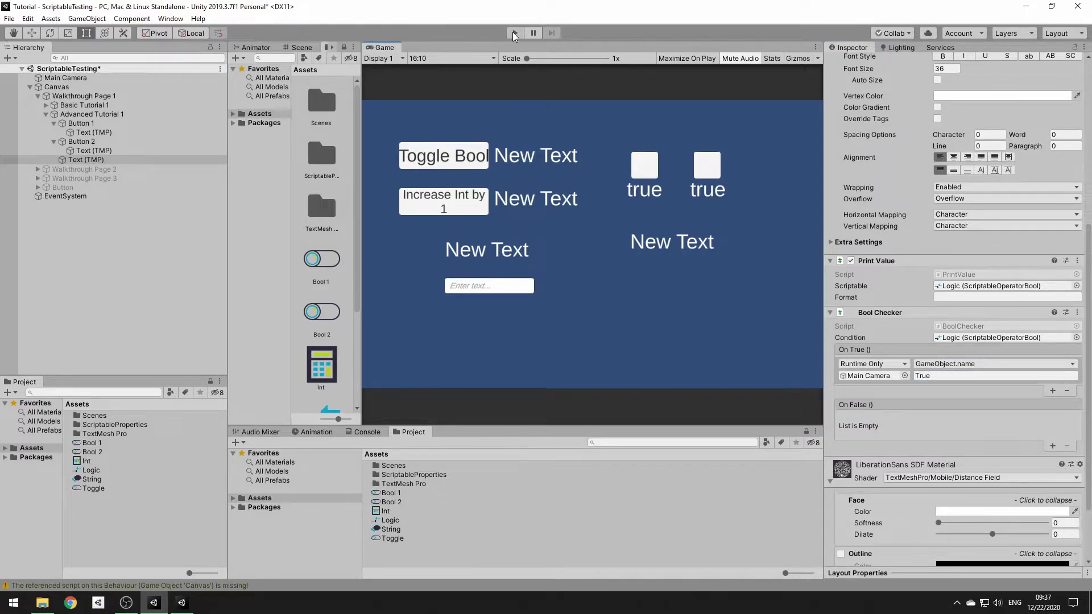
Step: Add an On Click event to both Button 1 and Button 2 that calls BoolChecker.CheckCondition on the standalone text
click(81, 141)
ctrl+click(87, 124)
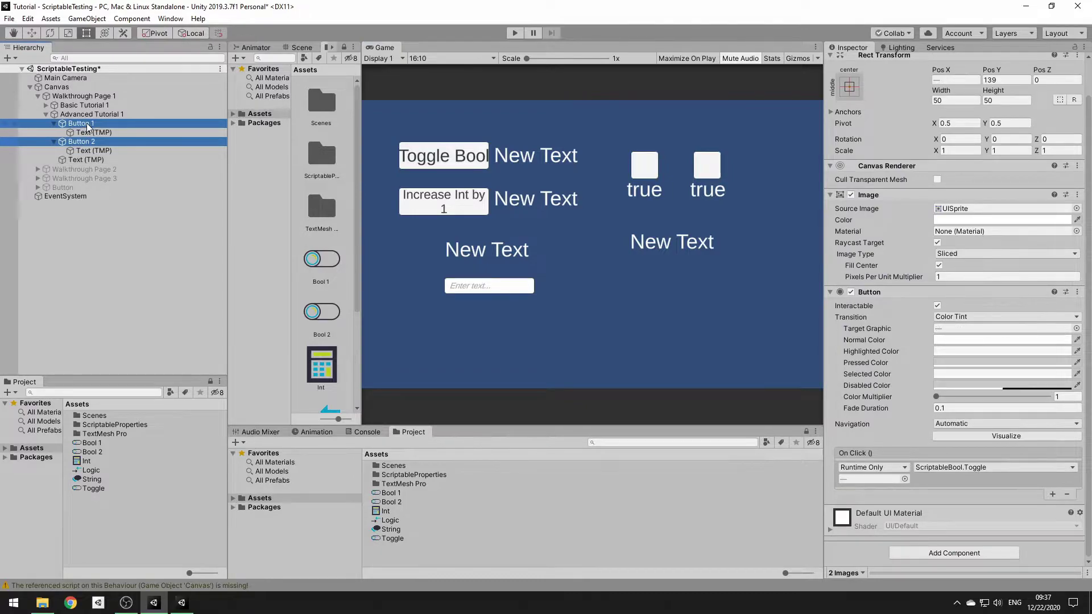
click(1052, 494)
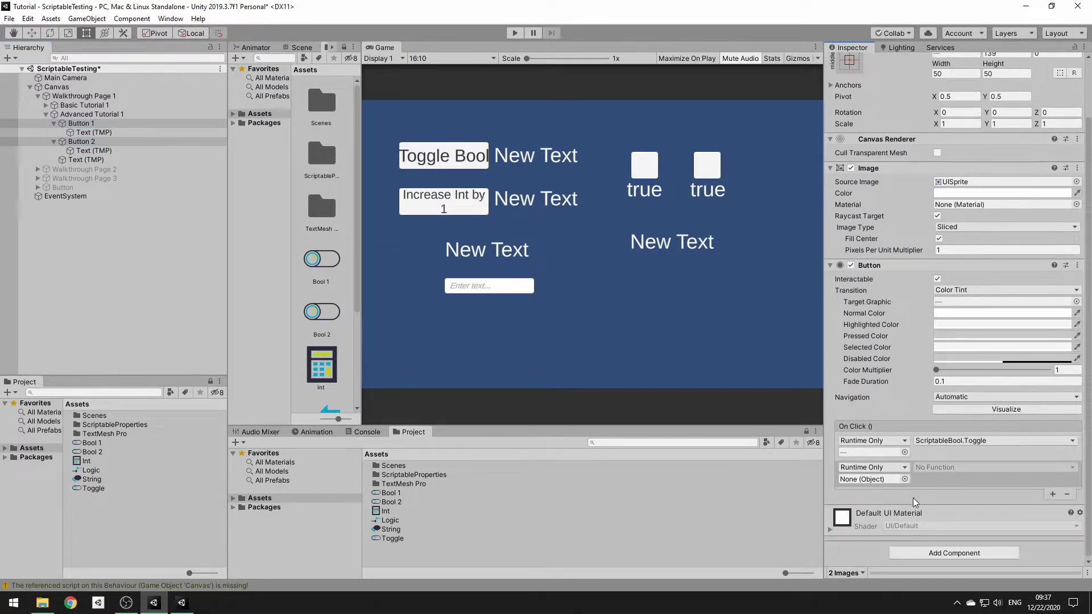
drag(86, 159, 903, 482)
click(943, 467)
mouse_move(968, 560)
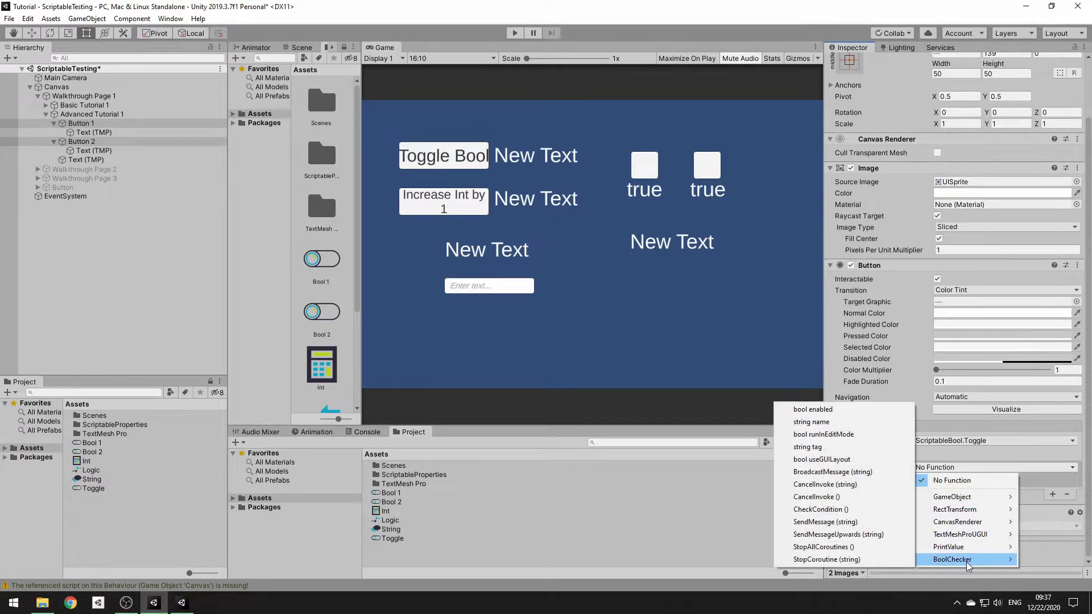
click(819, 510)
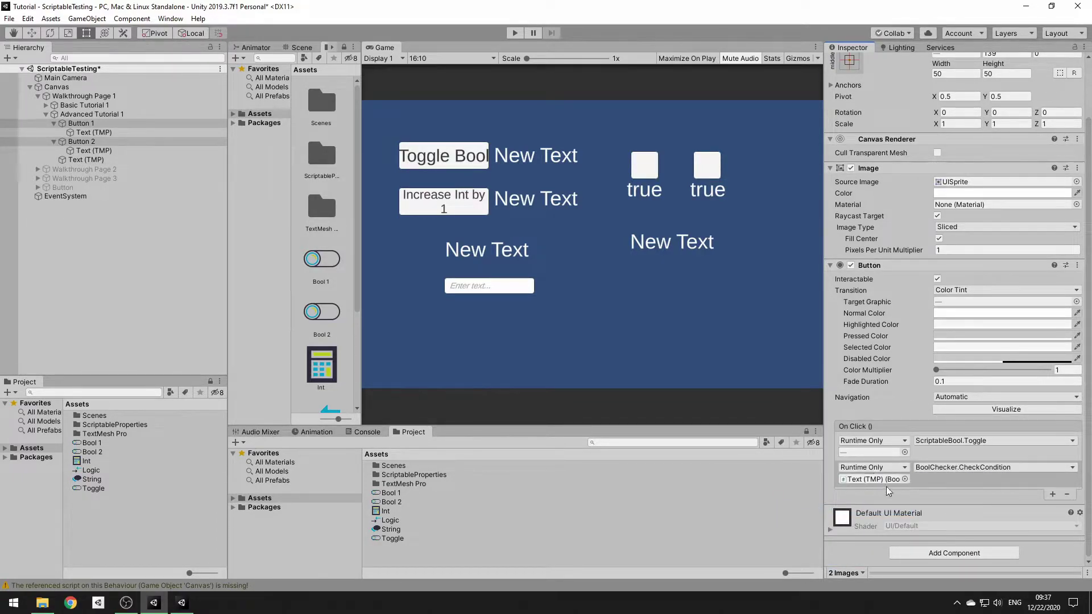
Step: Run the scene, toggle both advanced tutorial buttons to test the logic text, and stop play mode
key(ctrl+p)
click(639, 165)
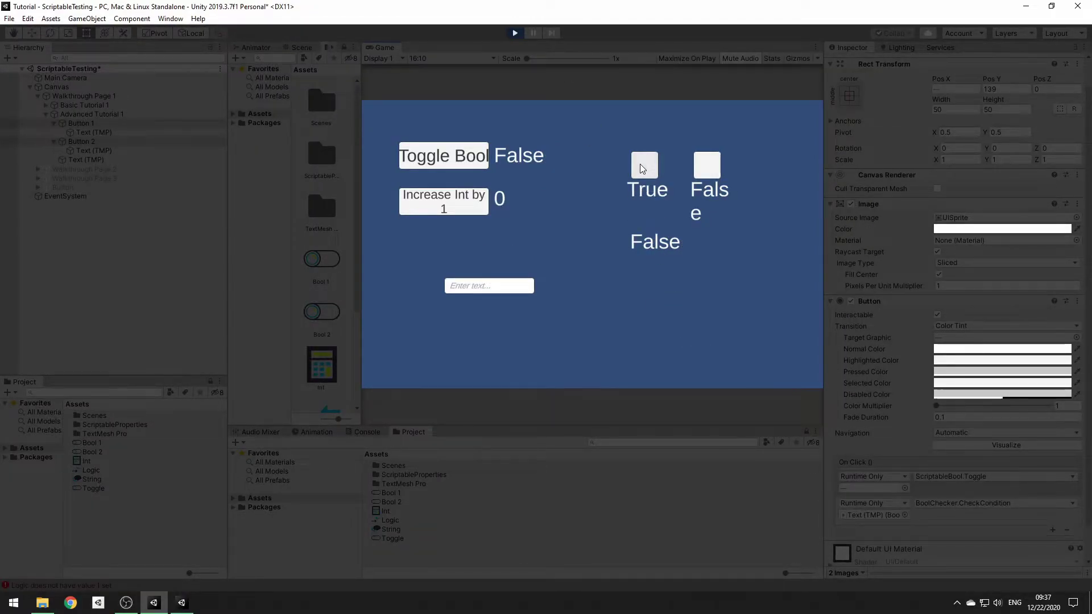
click(705, 166)
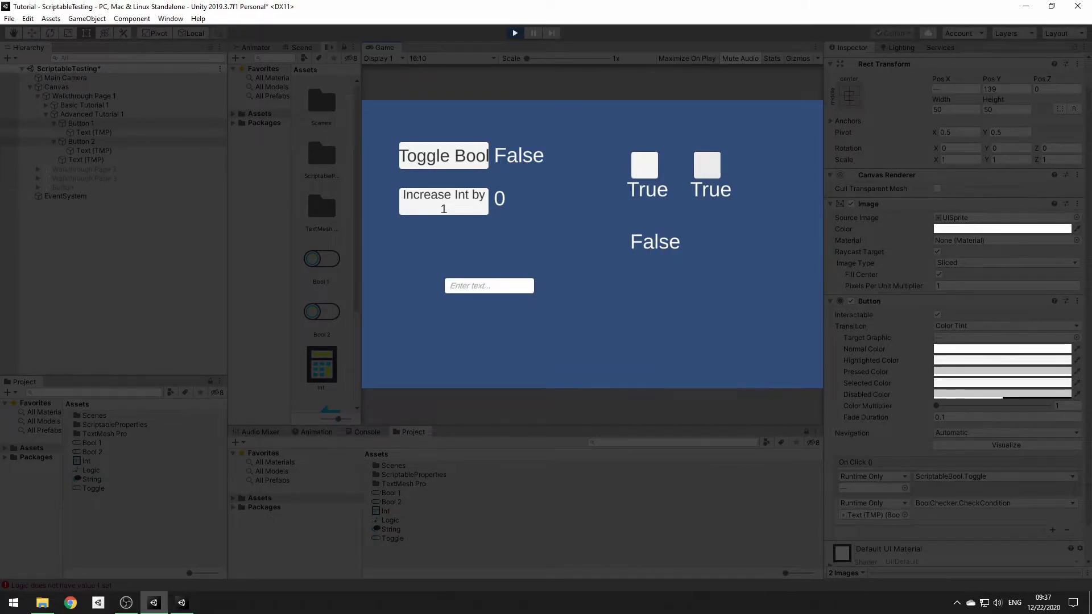
key(ctrl+p)
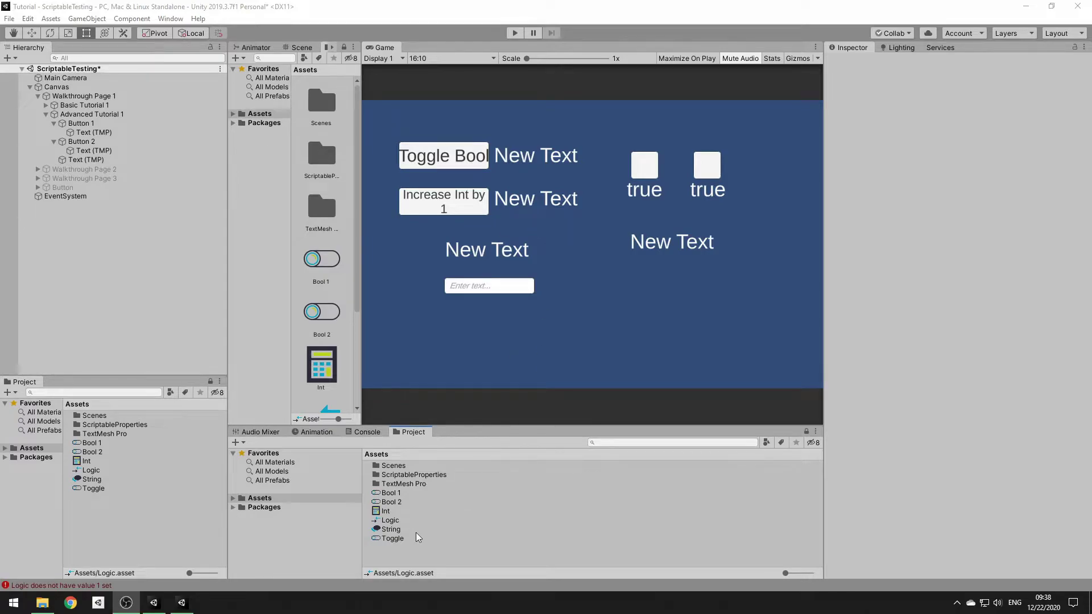
Step: Assign Bool 1 as the first value and Bool 2 as the second value of the Logic asset
click(391, 521)
drag(392, 493, 991, 106)
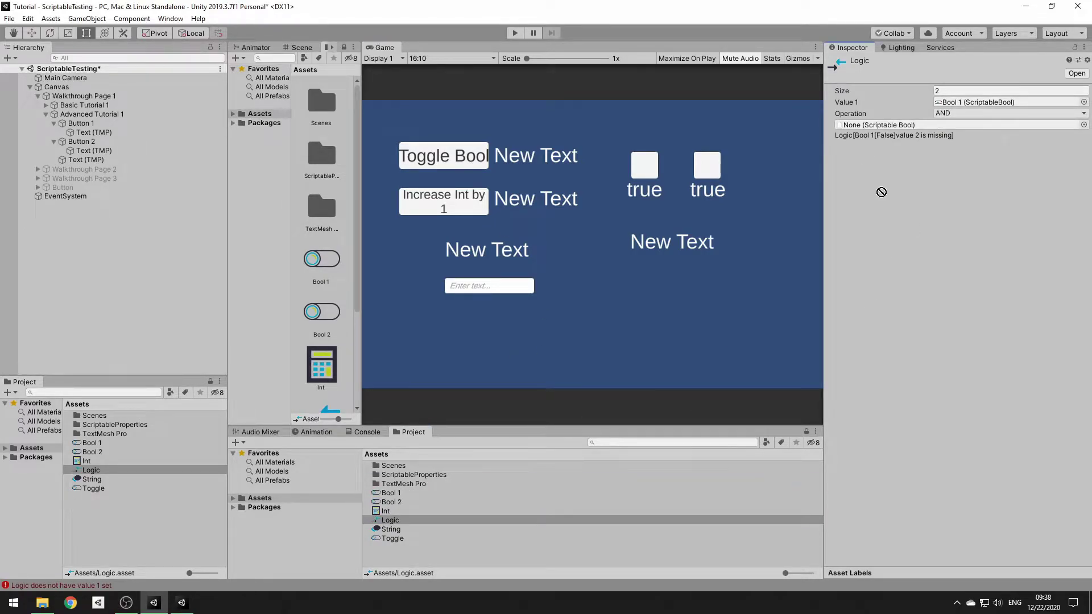
drag(881, 192, 942, 126)
Step: Run the scene again, toggle both advanced tutorial buttons, inspect the camera object's name, and stop play mode
click(515, 32)
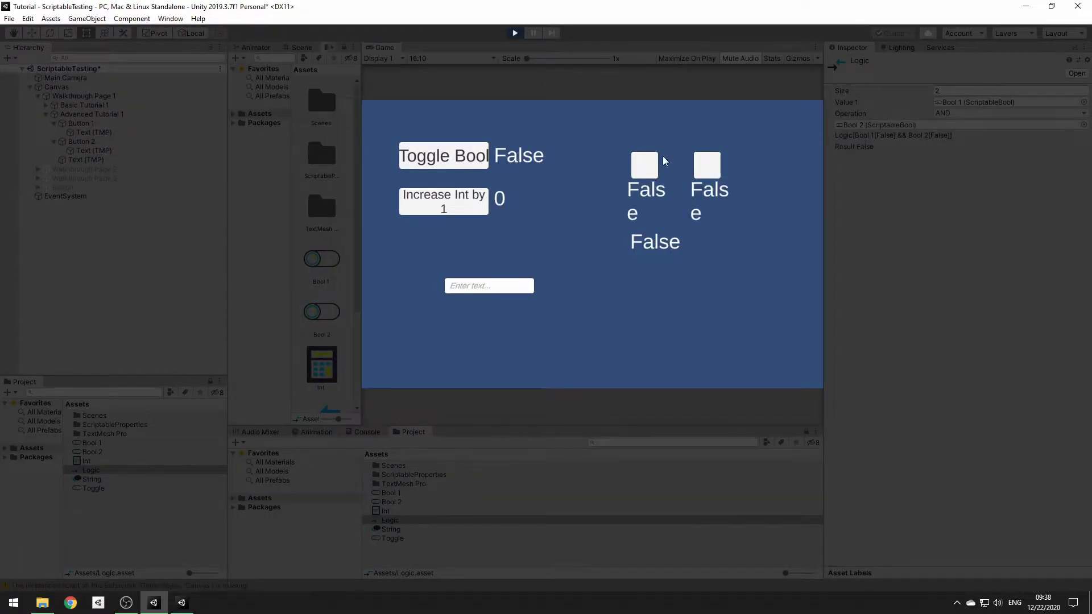
click(643, 171)
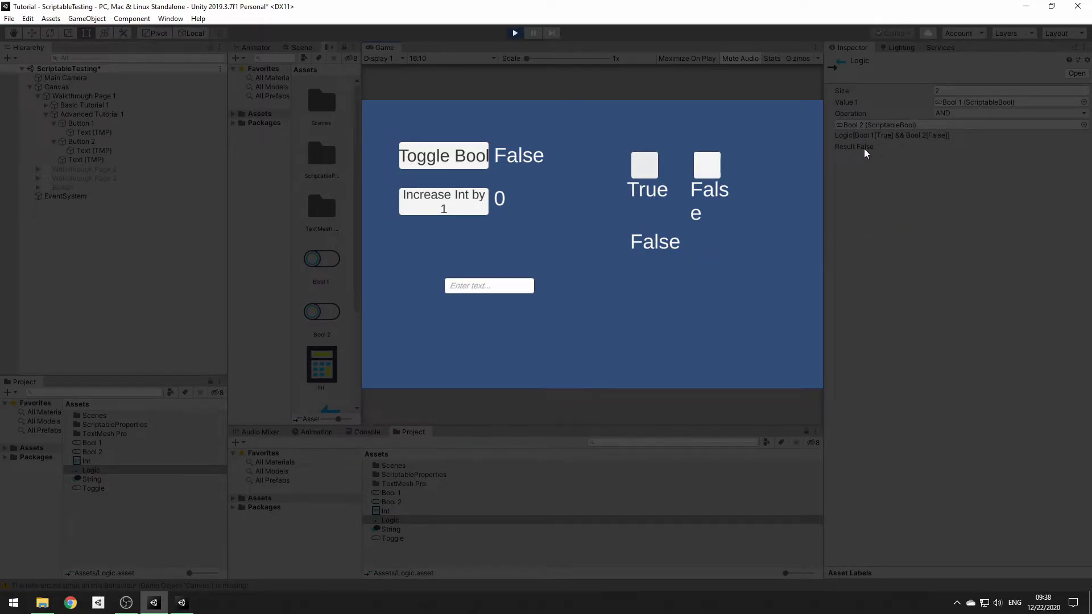
click(707, 166)
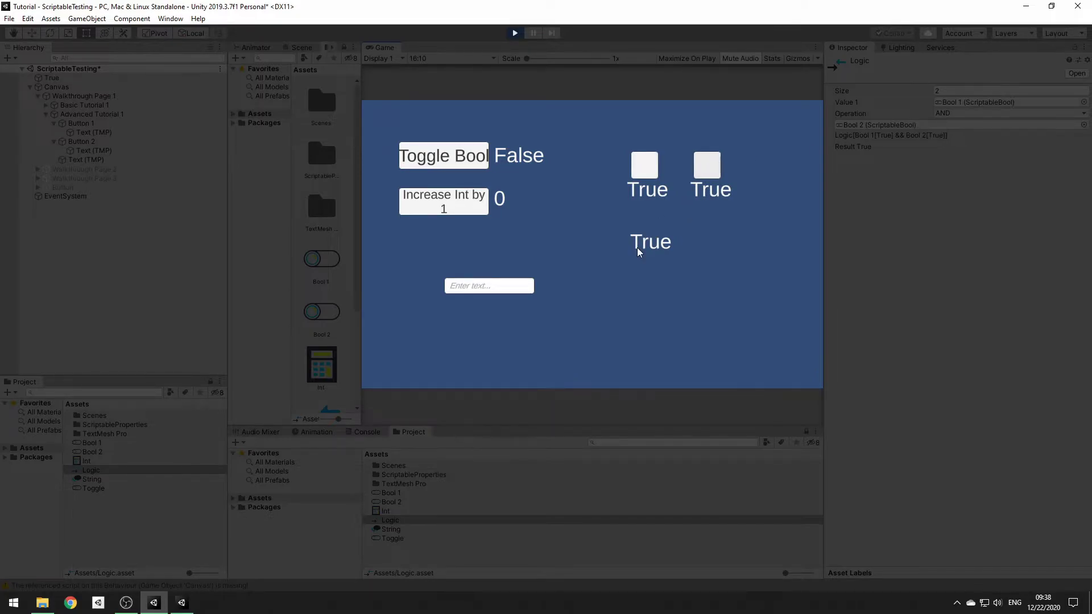
click(55, 78)
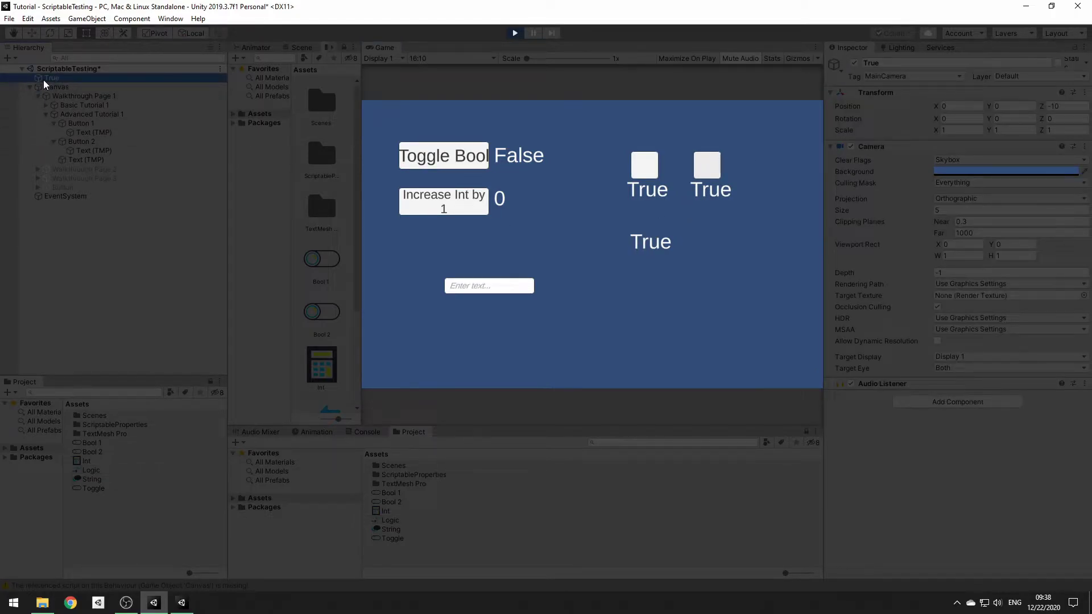
click(514, 34)
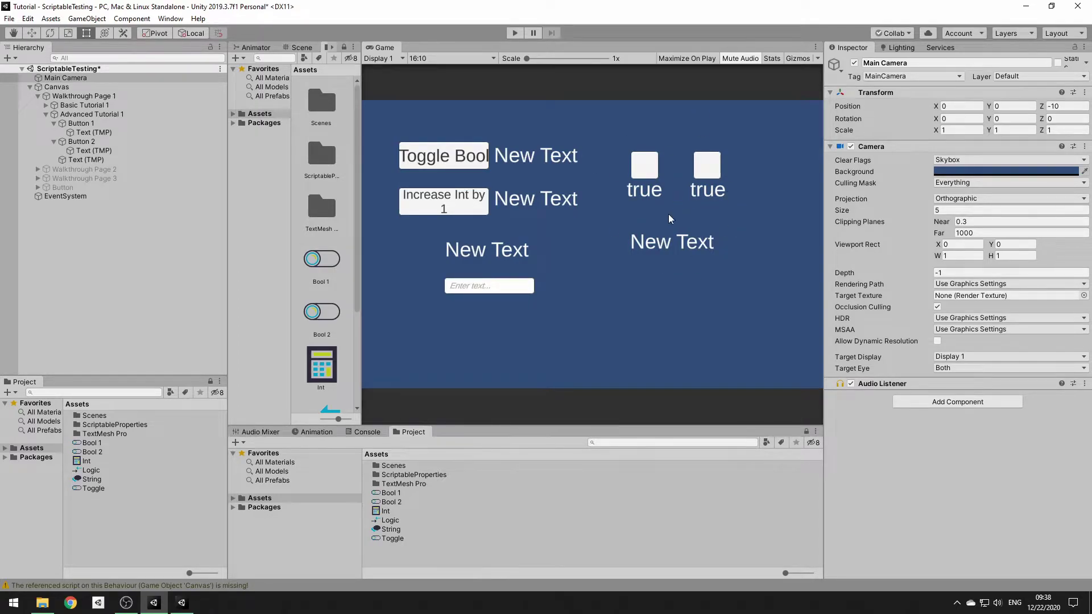
Step: Set the Logic asset's Size to 6, its second operation to OR and its third operation to EQUAL_TO
click(392, 521)
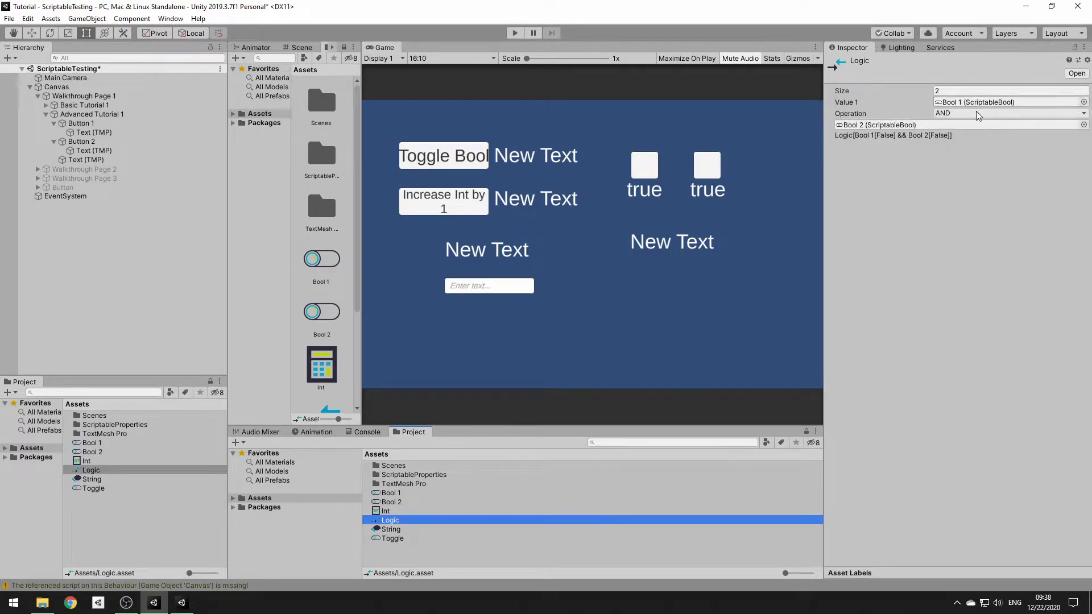
click(961, 90)
text(6)
key(Return)
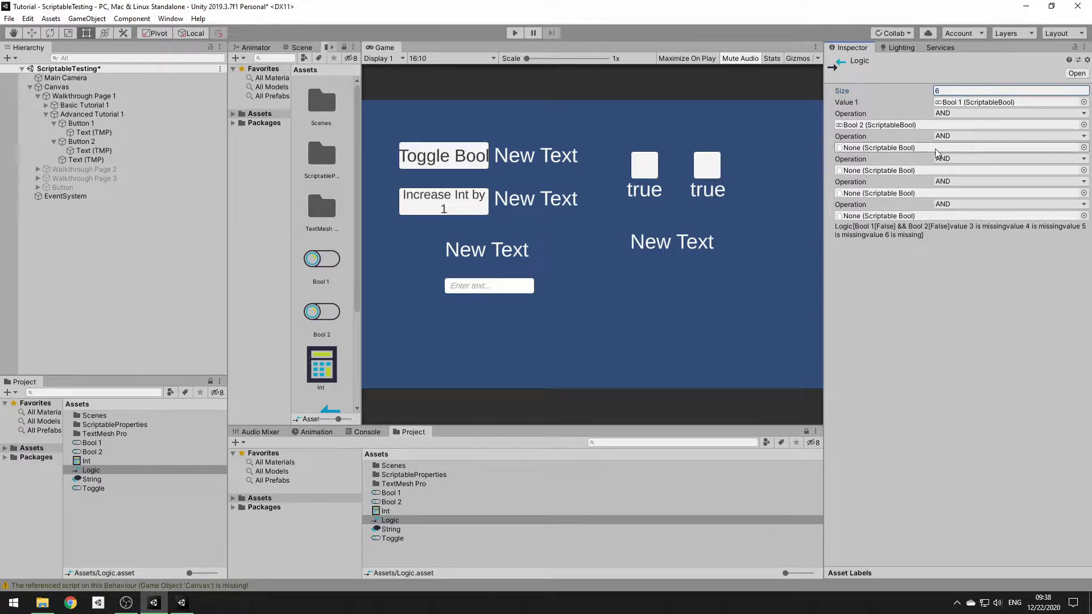
click(948, 137)
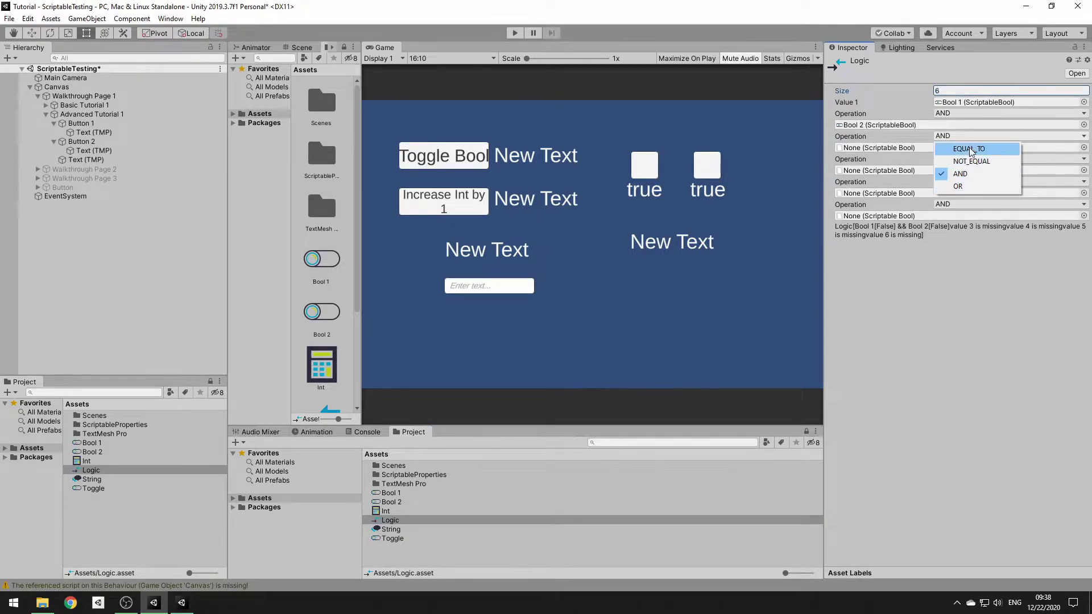
click(978, 186)
click(955, 159)
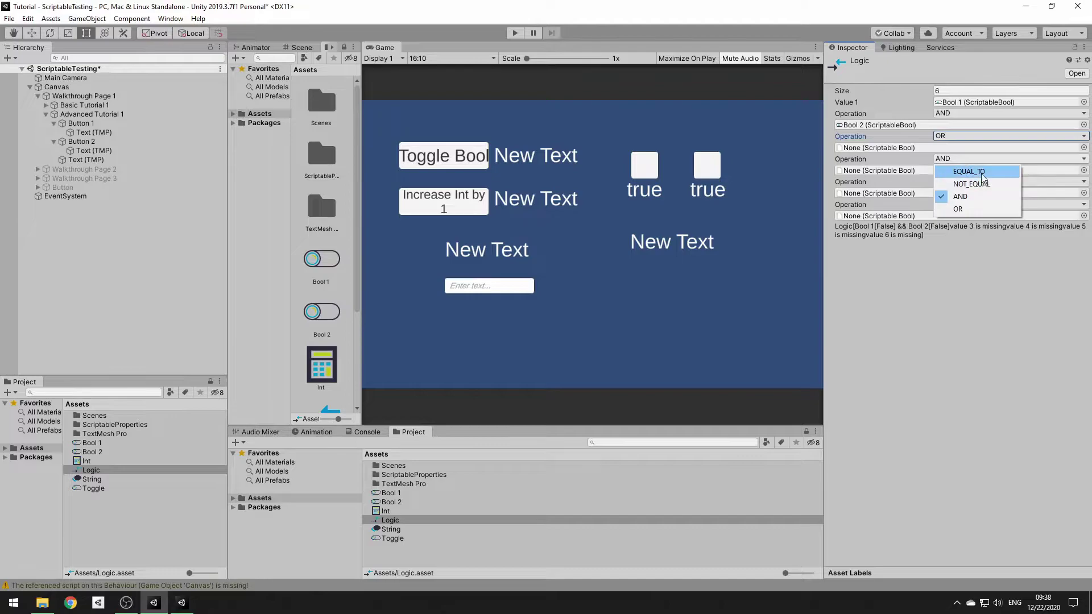
click(968, 166)
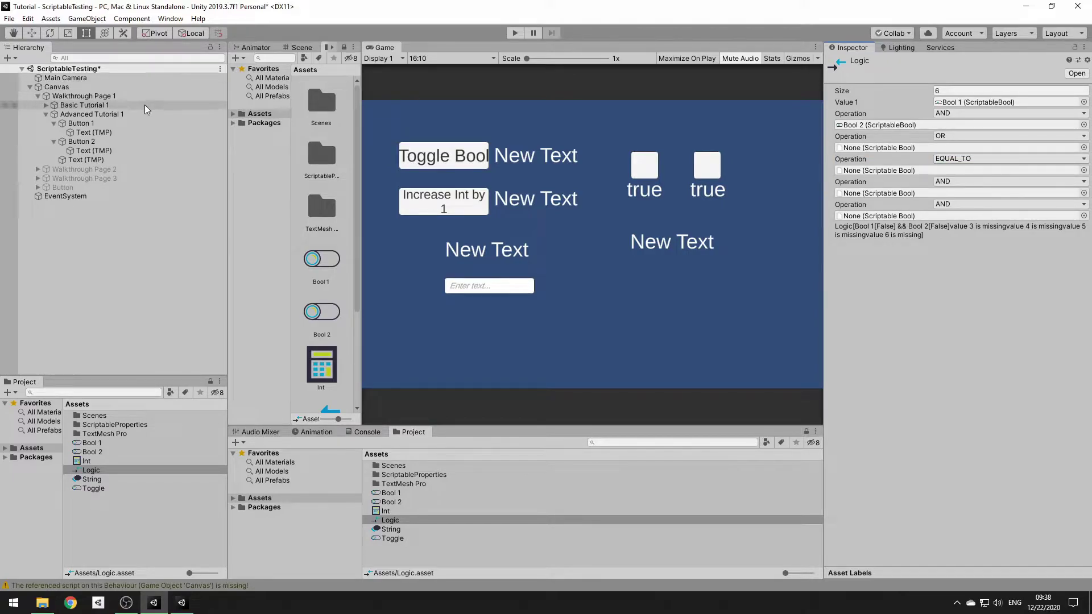
Step: Collapse and deactivate the Walkthrough Page 1 object, and activate Walkthrough Page 2 in its place
click(34, 97)
click(39, 96)
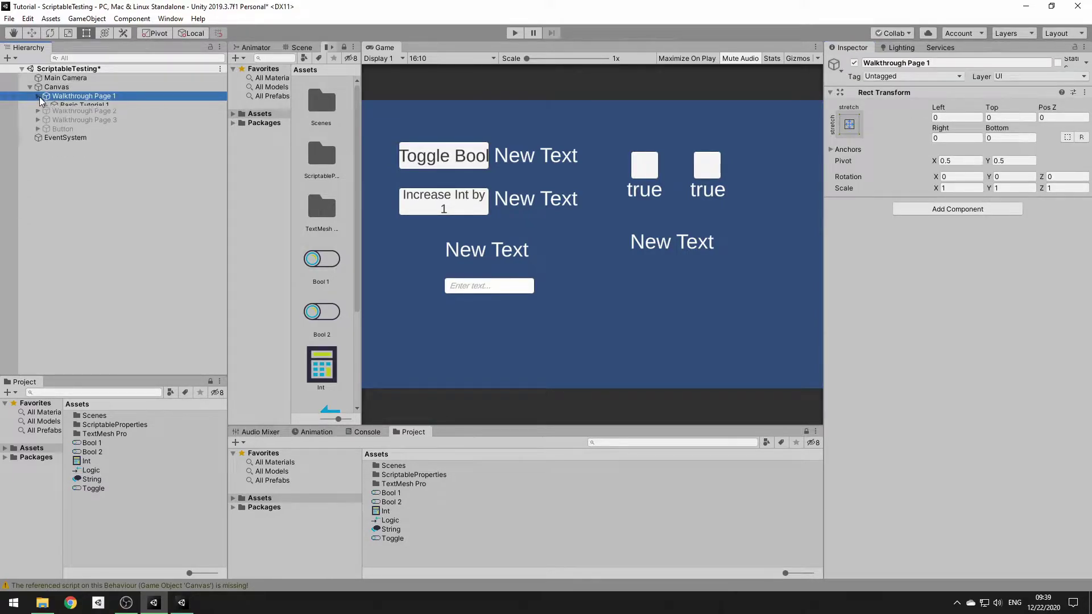
click(854, 63)
click(84, 106)
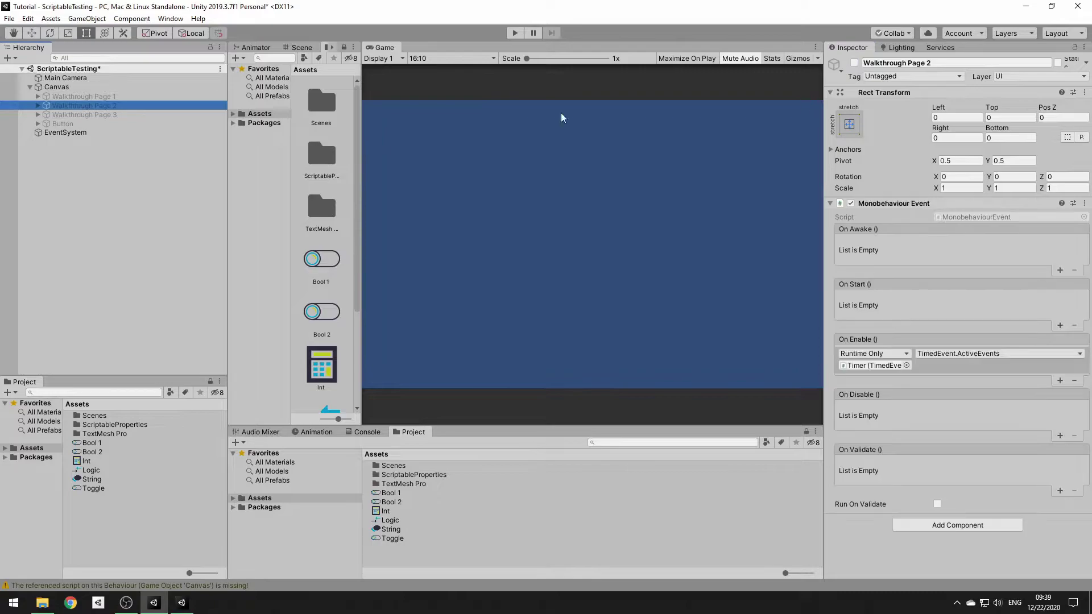
click(854, 63)
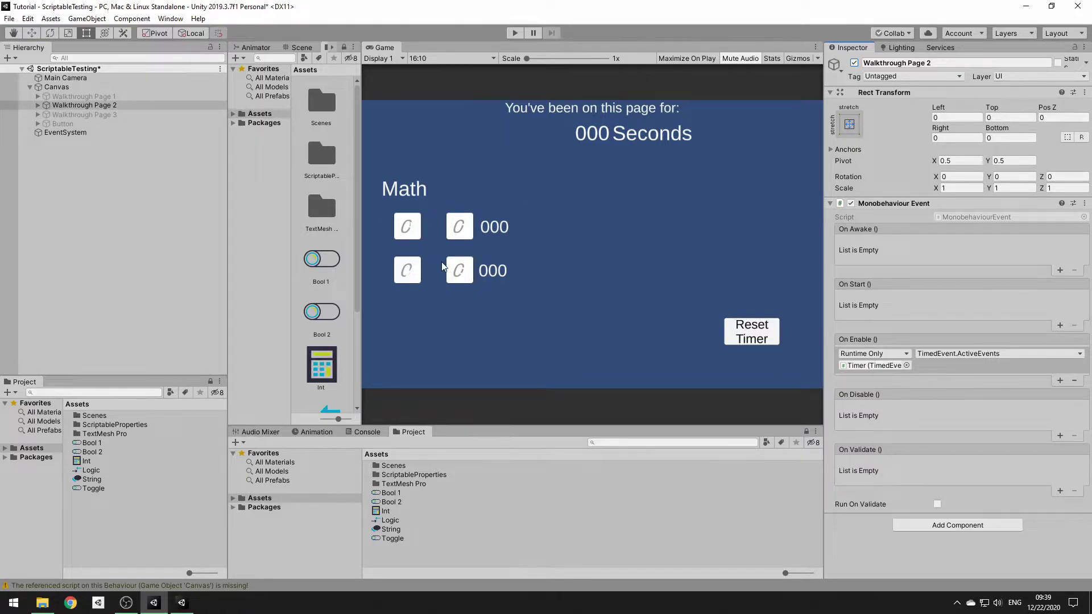
Step: Set the content type of the Value One input field in Walkthrough Page 2's Plus group to Integer Number
click(37, 105)
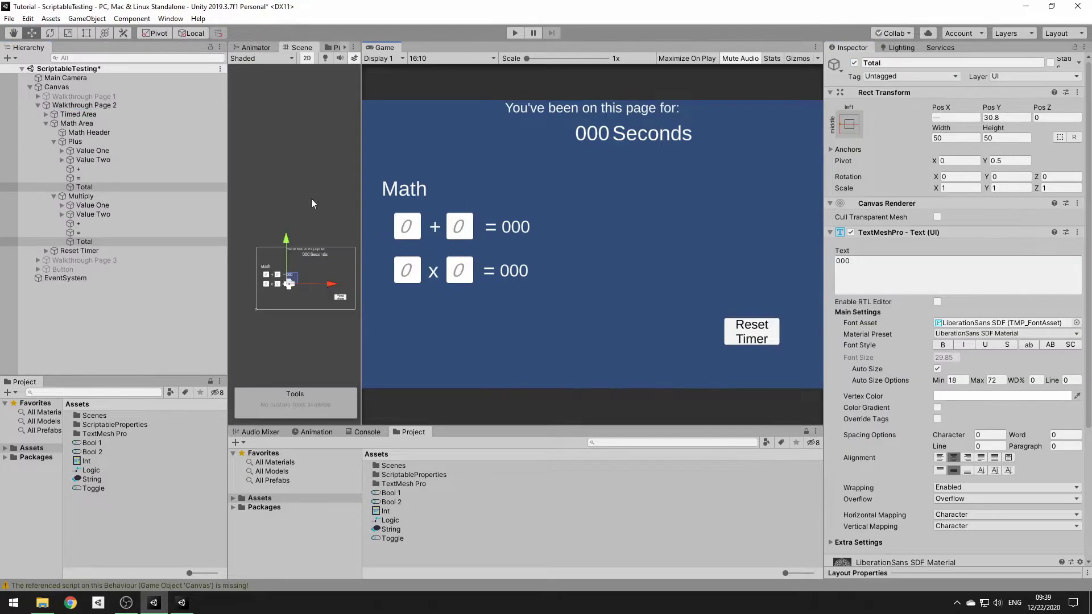
click(93, 150)
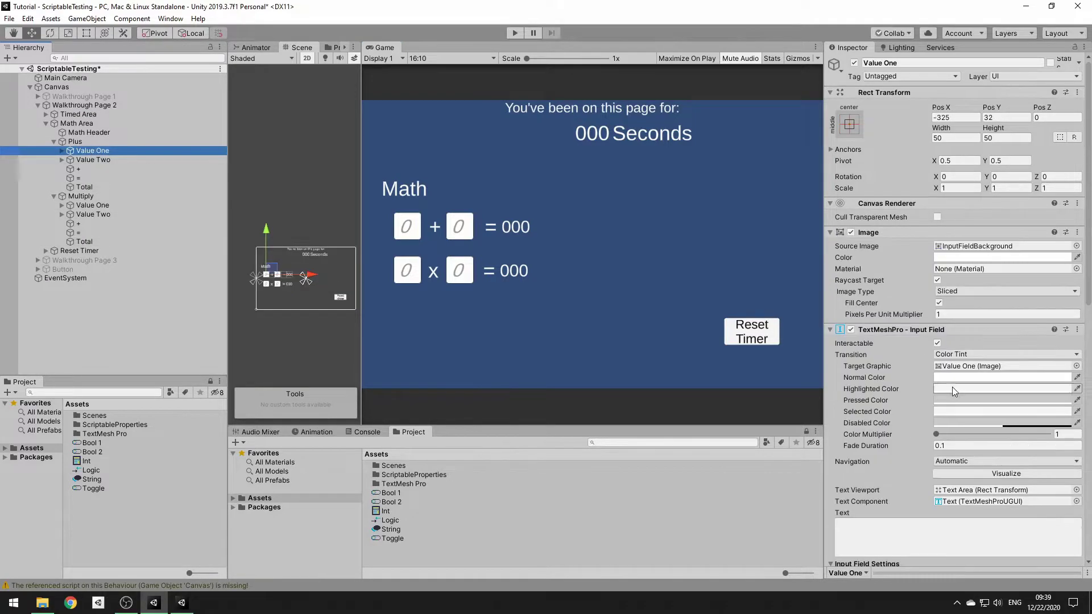
scroll(952, 387, down, 15)
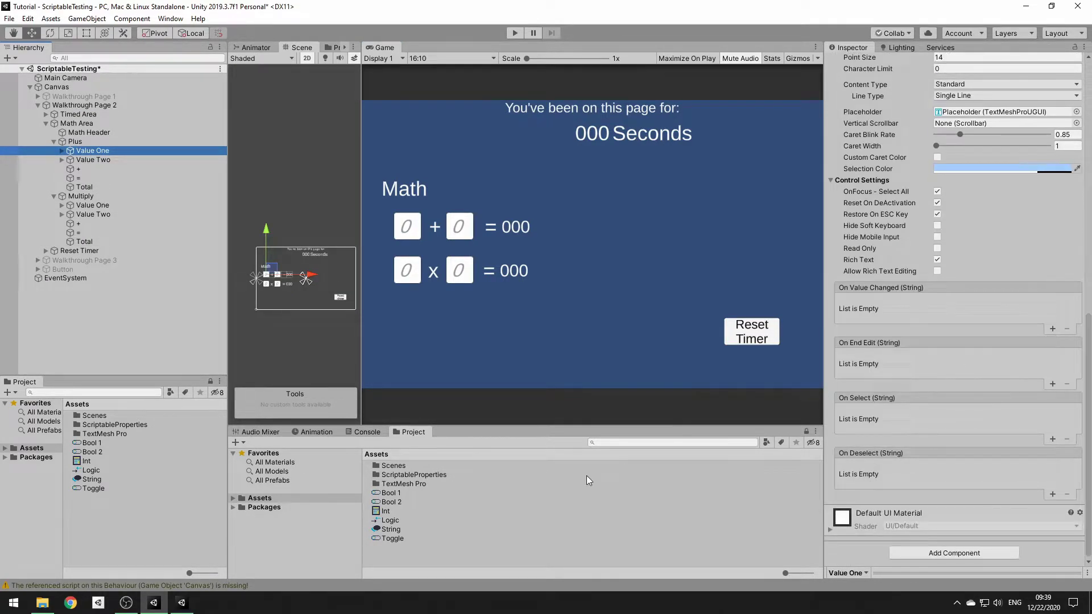
scroll(956, 446, up, 4)
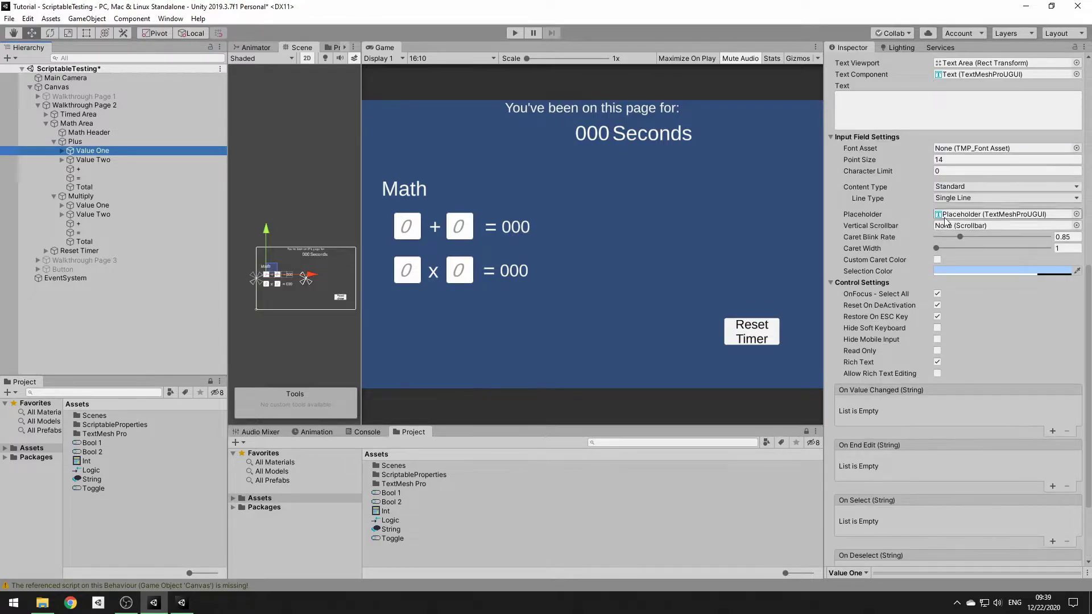
click(961, 190)
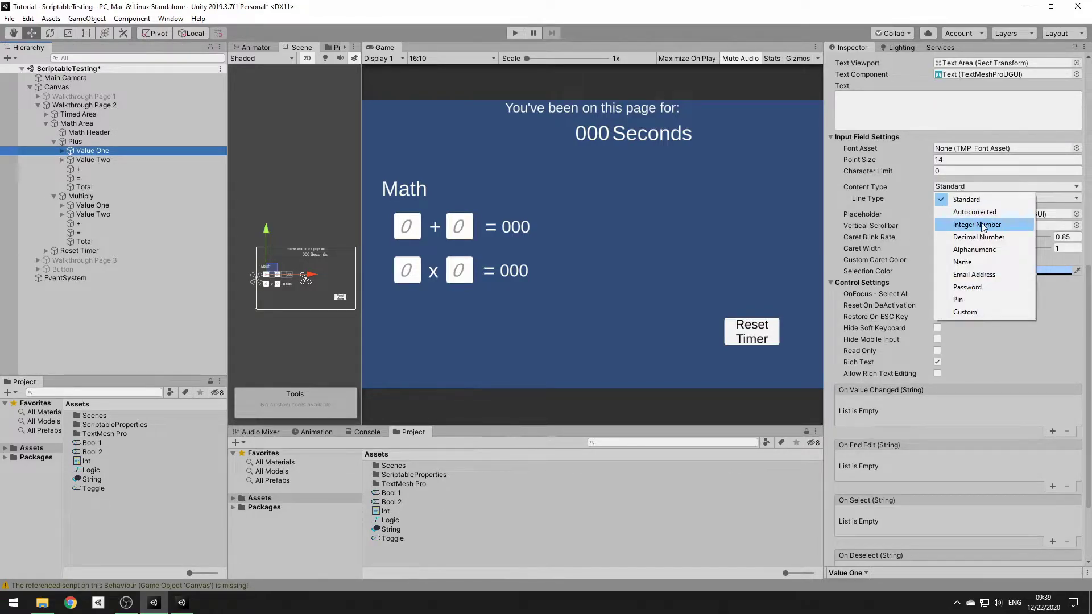
click(967, 225)
Step: Set the content type of the Plus group's Value Two input field to Integer Number
click(80, 196)
click(94, 160)
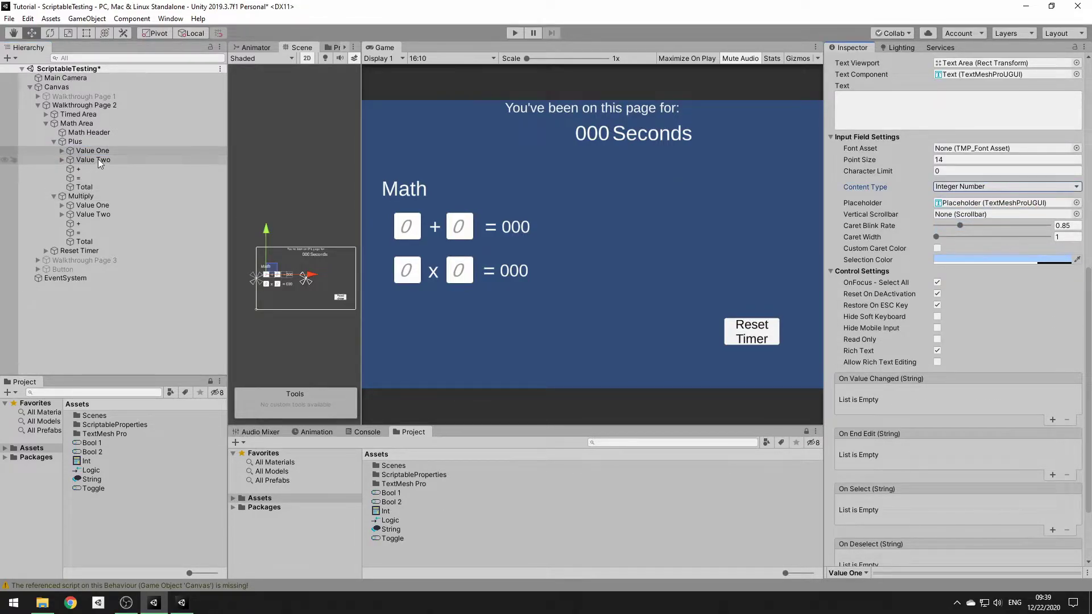
ctrl+click(93, 151)
scroll(916, 275, up, 4)
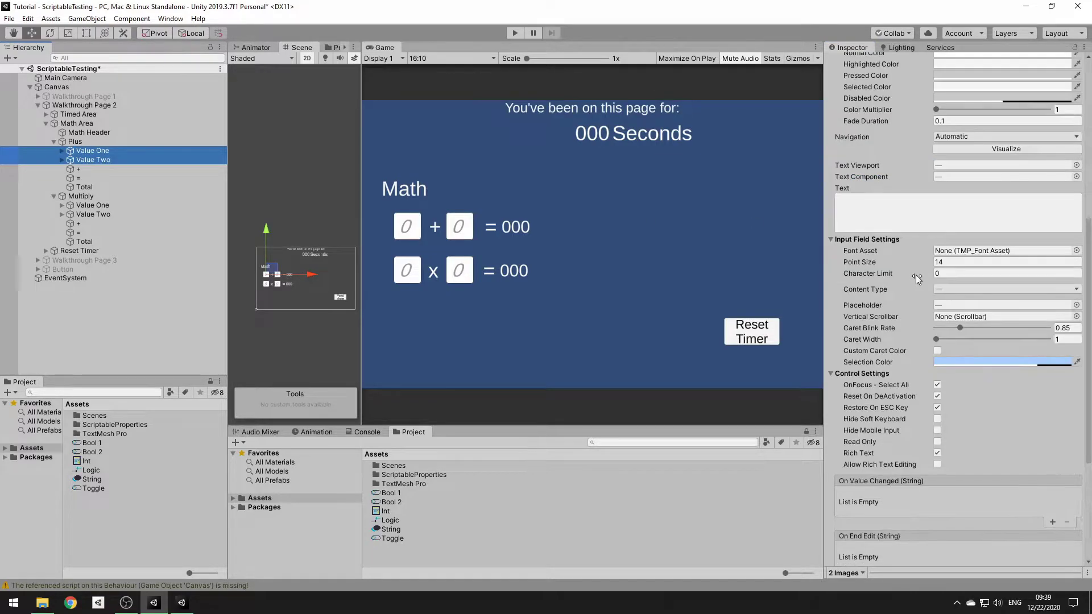
click(94, 160)
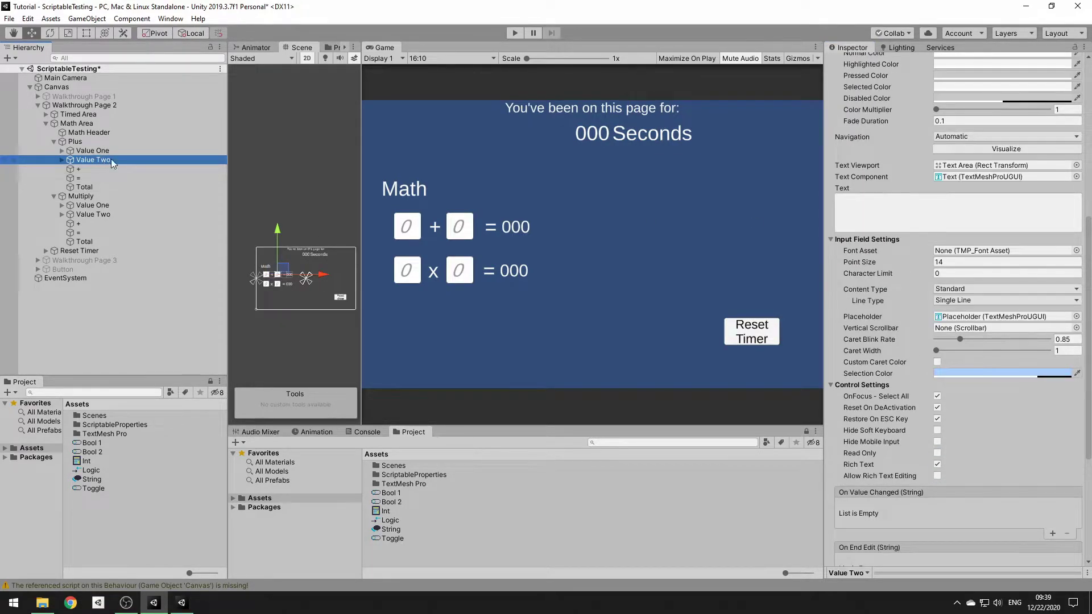
click(955, 292)
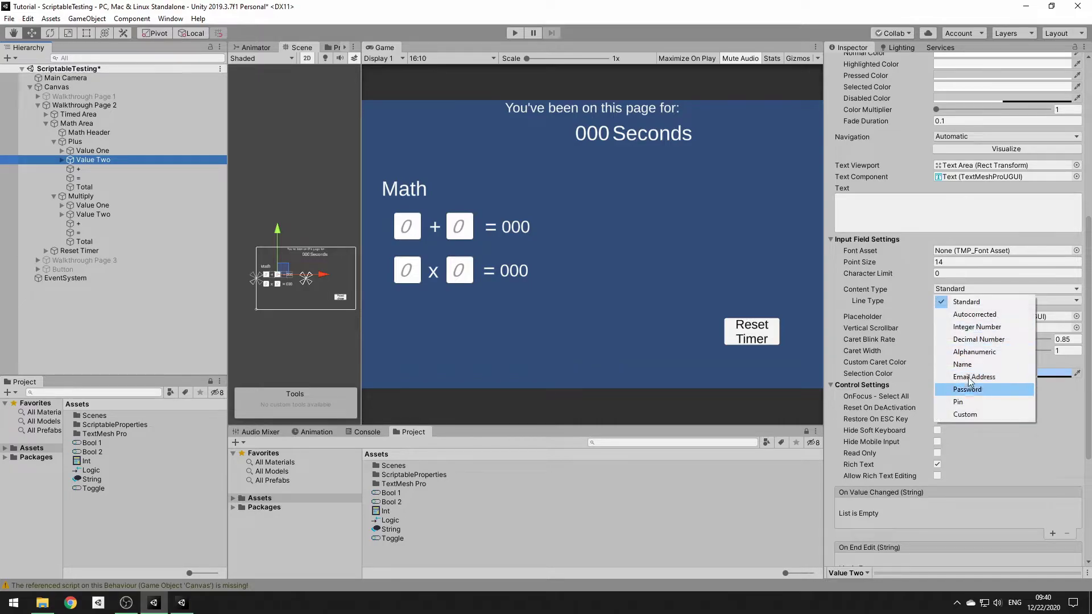
click(947, 327)
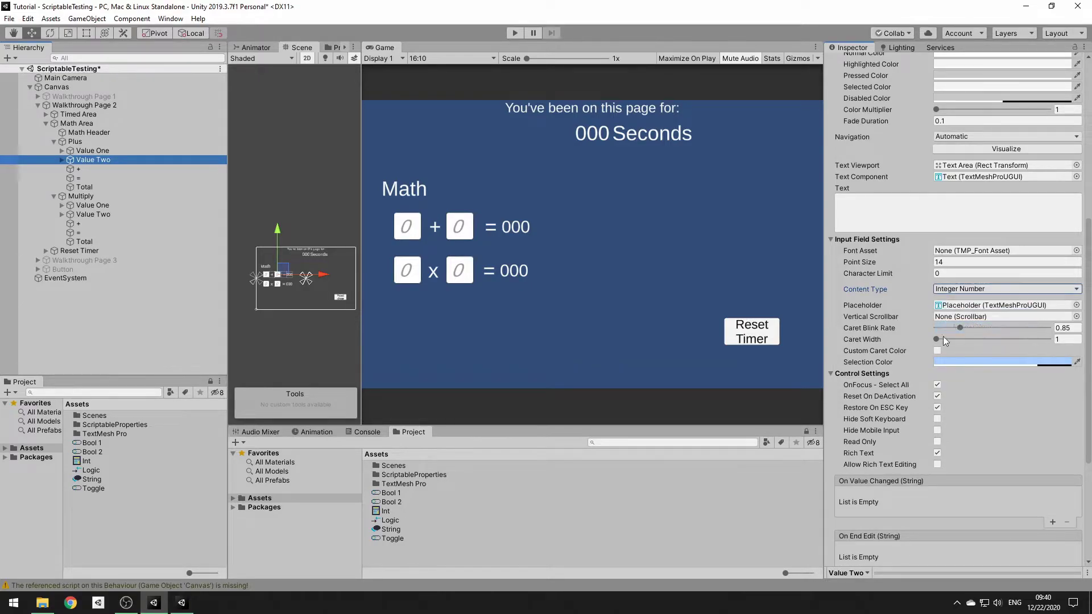
Step: Create a scriptable Int asset named Value 1 in the Assets folder and duplicate it as Value 2
right_click(411, 554)
mouse_move(496, 274)
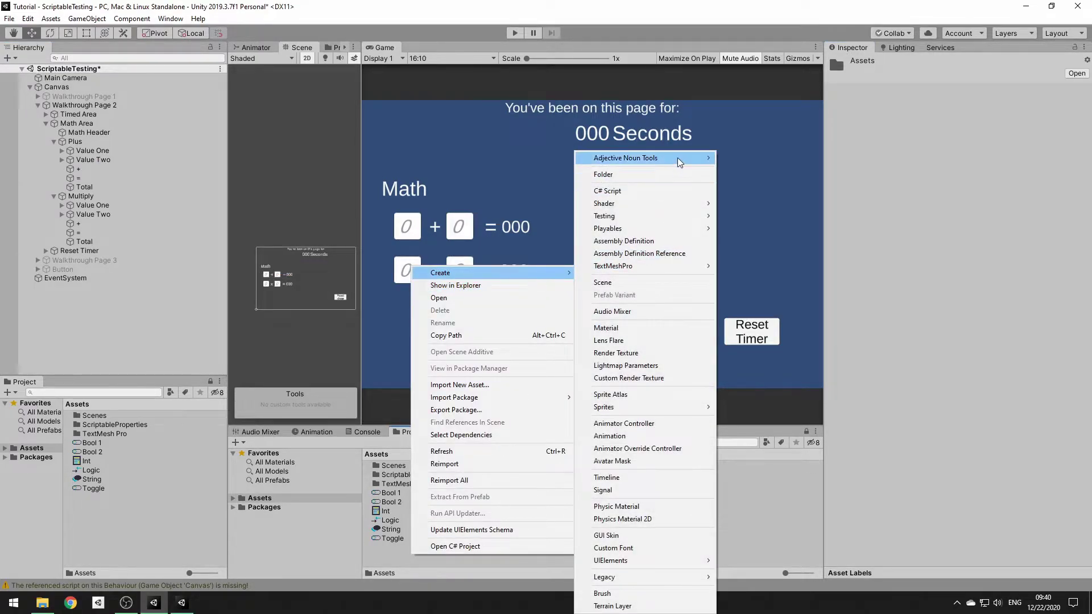
mouse_move(678, 159)
mouse_move(796, 158)
mouse_move(907, 173)
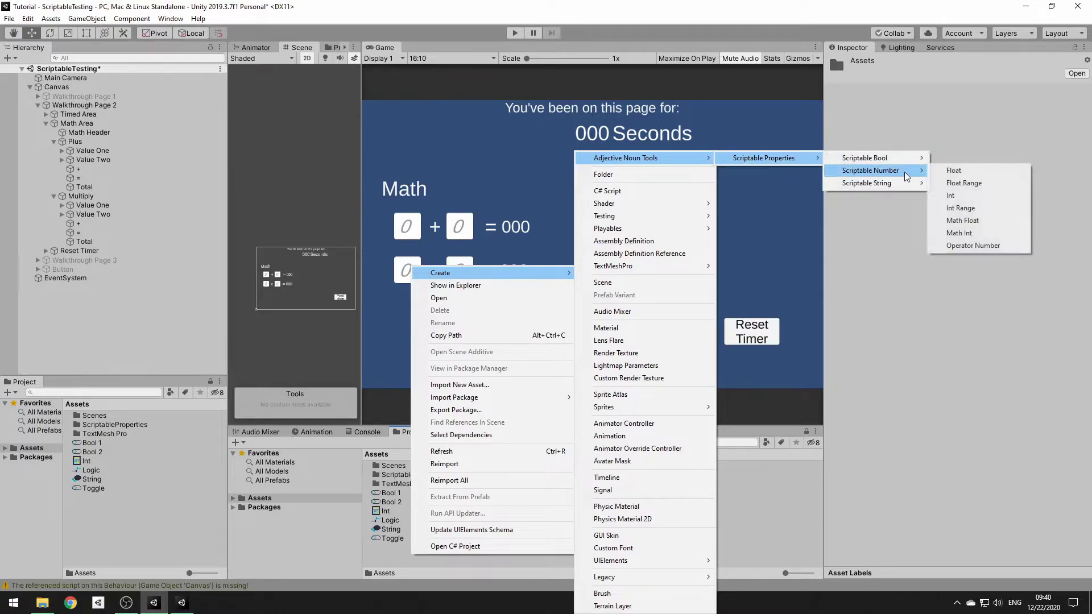
click(961, 195)
text(Value 1)
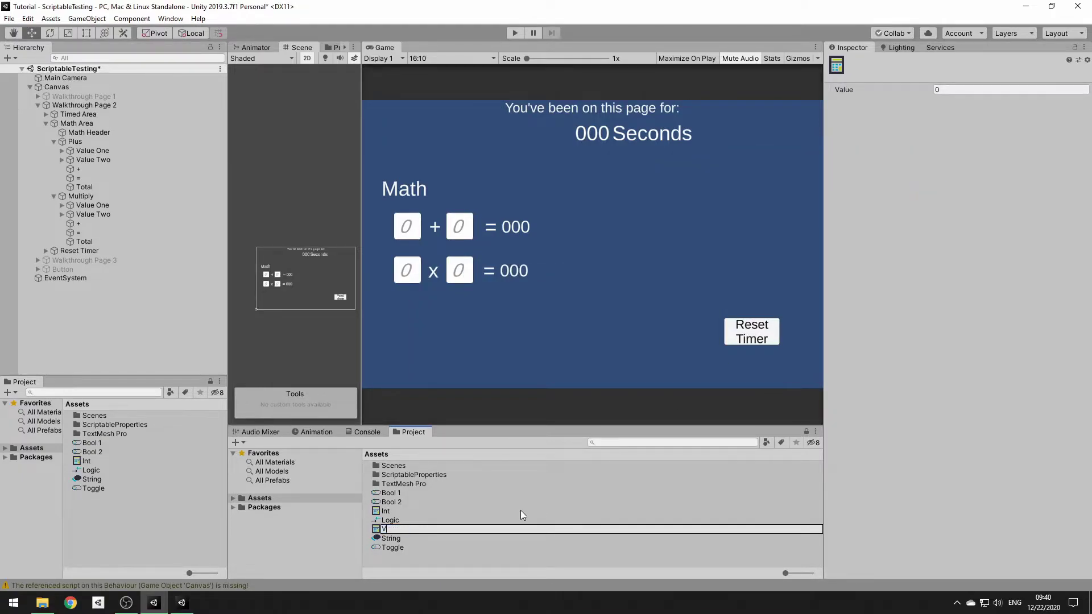
key(Return)
key(ctrl+d)
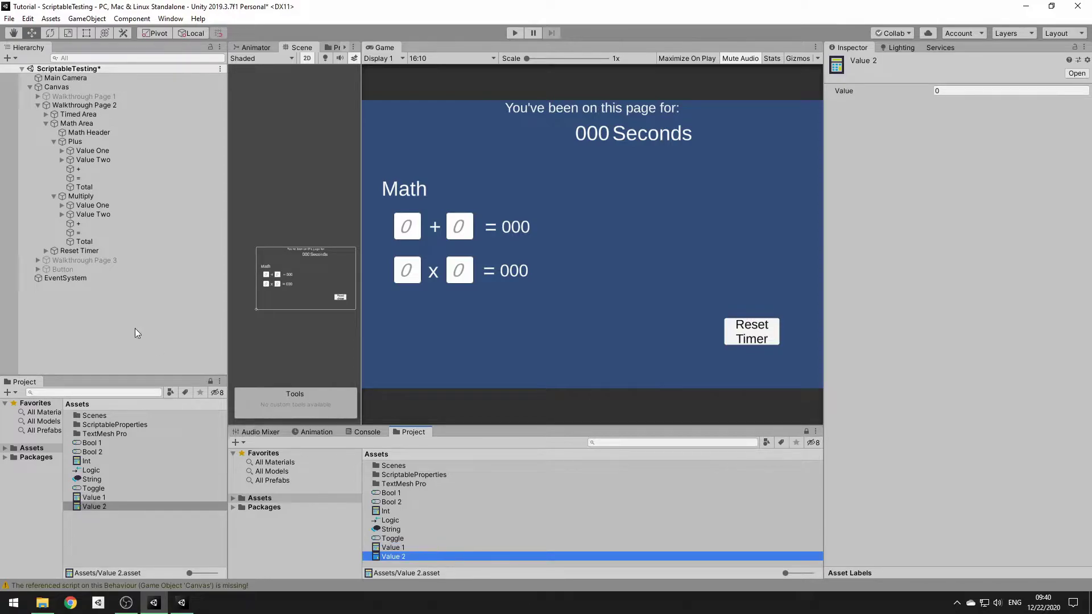
Step: Add an On Value Changed event to the Plus group's Value One field that calls the dynamic-string SetValue on the Value 1 asset
click(94, 150)
scroll(942, 417, down, 10)
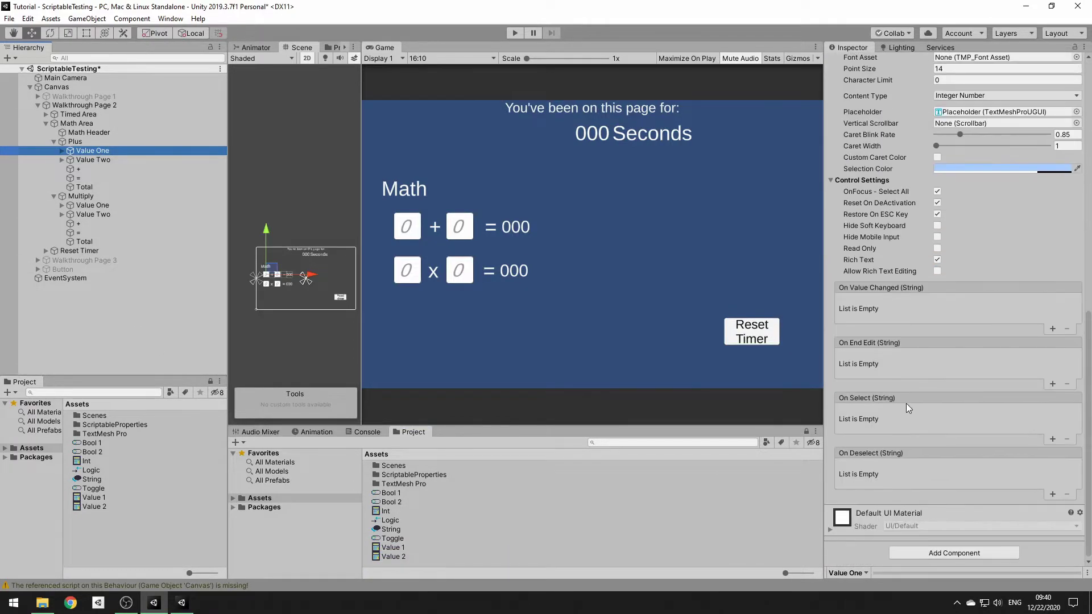
click(1052, 329)
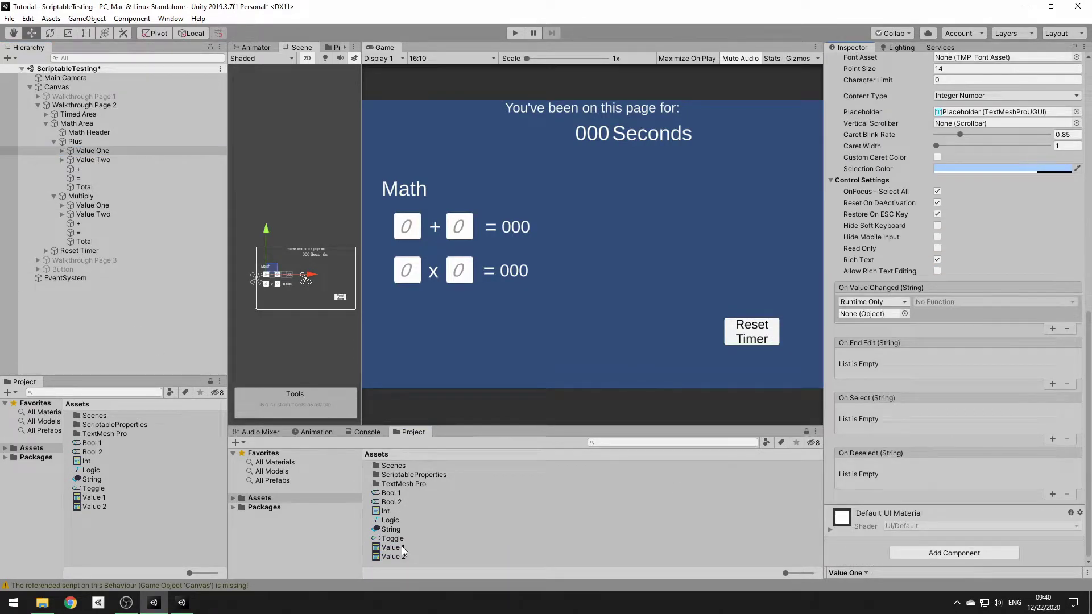
drag(403, 549, 859, 316)
click(950, 302)
mouse_move(952, 333)
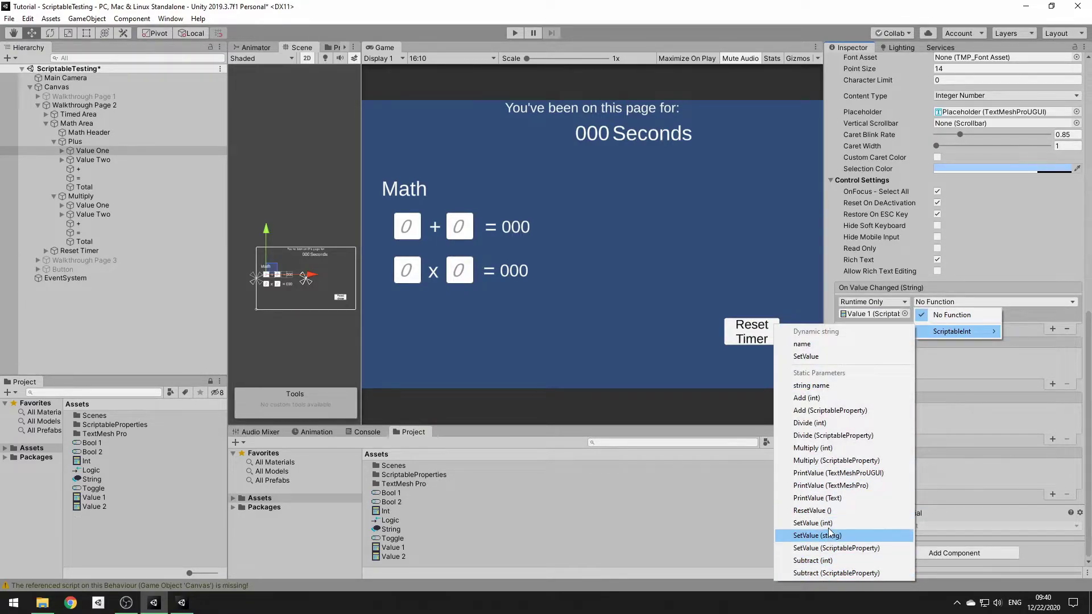
click(823, 523)
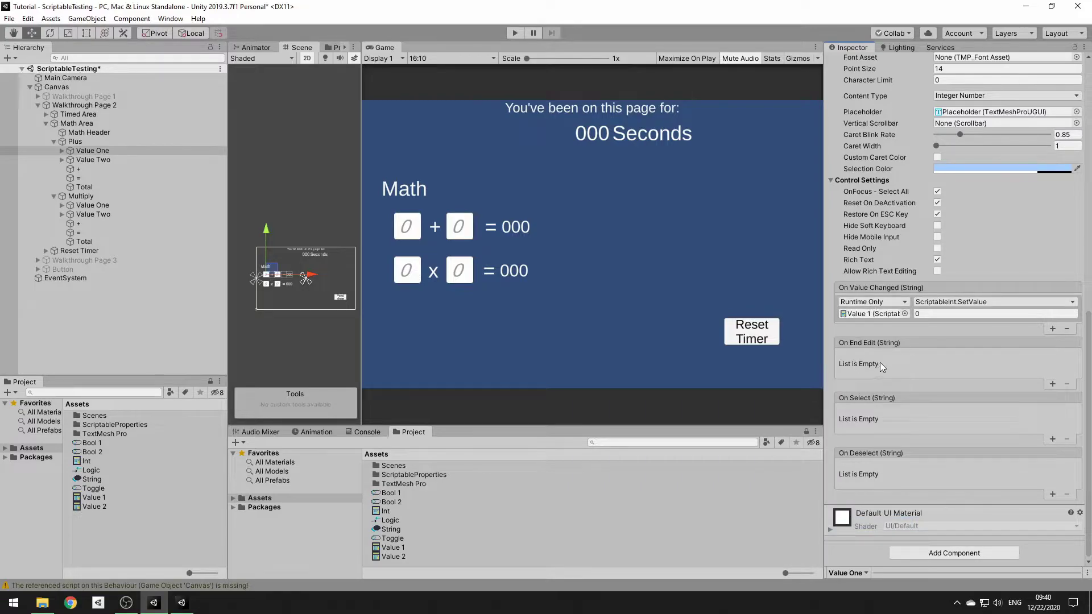
click(1015, 301)
mouse_move(966, 331)
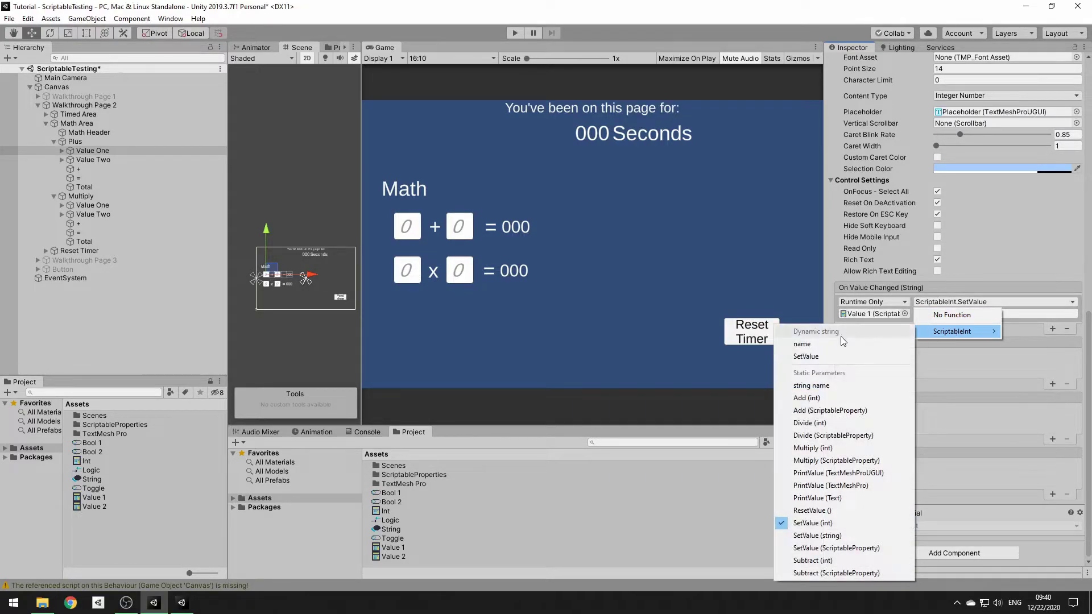
click(823, 356)
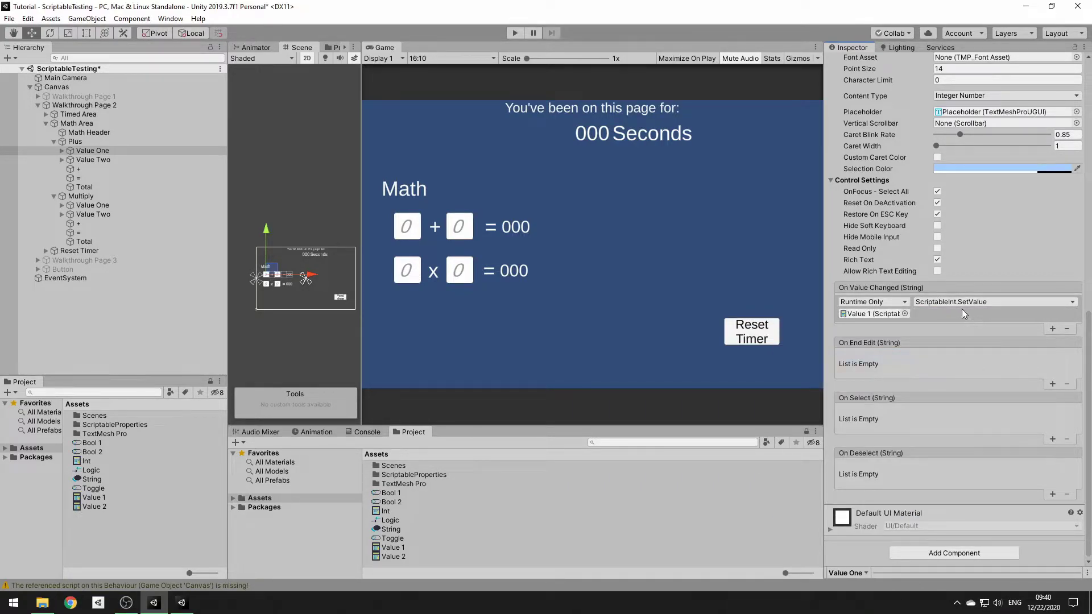
Step: Add an On Value Changed event to the Plus group's Value Two field that calls the dynamic-string SetValue on the Value 2 asset
click(413, 562)
click(88, 159)
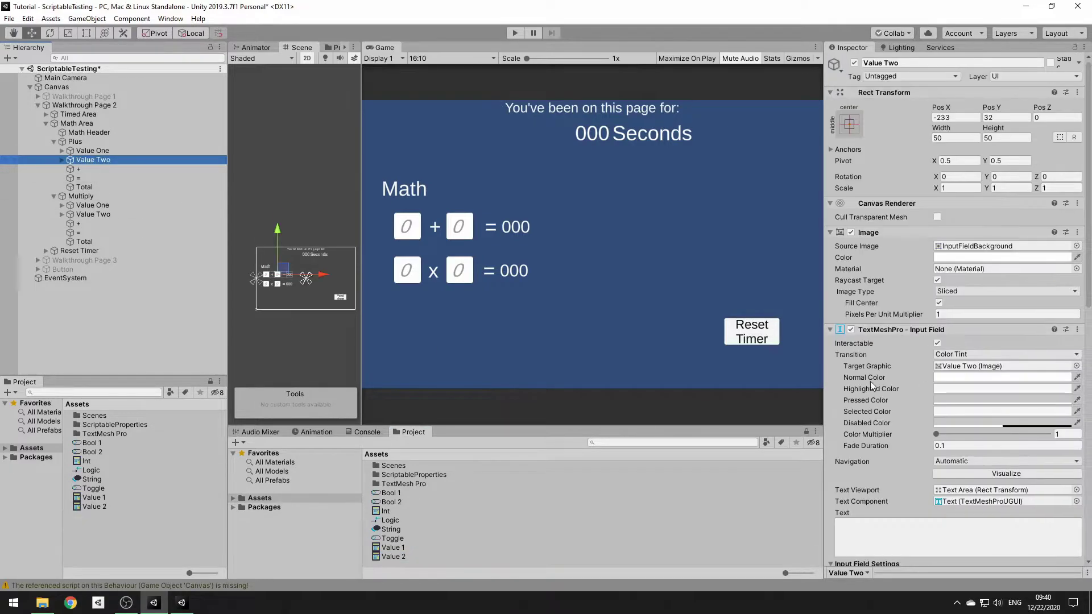
scroll(872, 385, down, 10)
click(1052, 329)
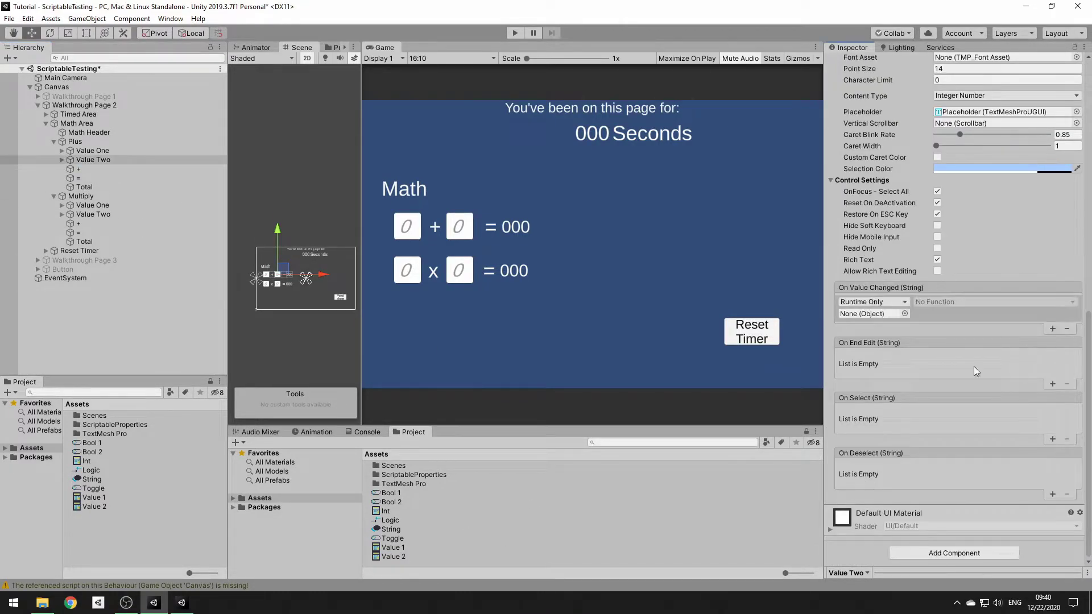
drag(400, 556, 870, 314)
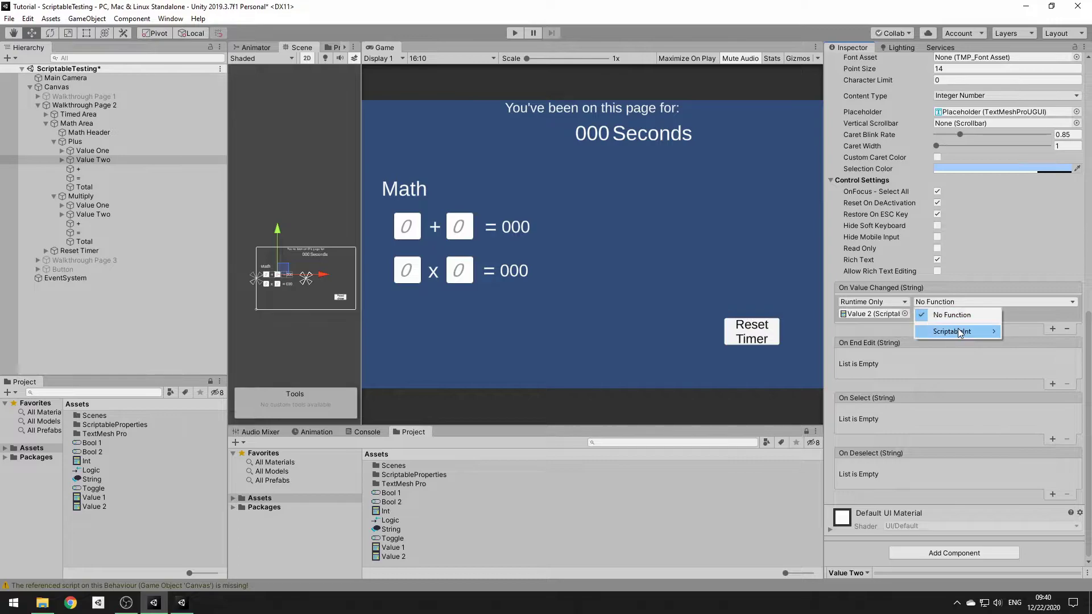
click(949, 301)
mouse_move(958, 330)
click(815, 356)
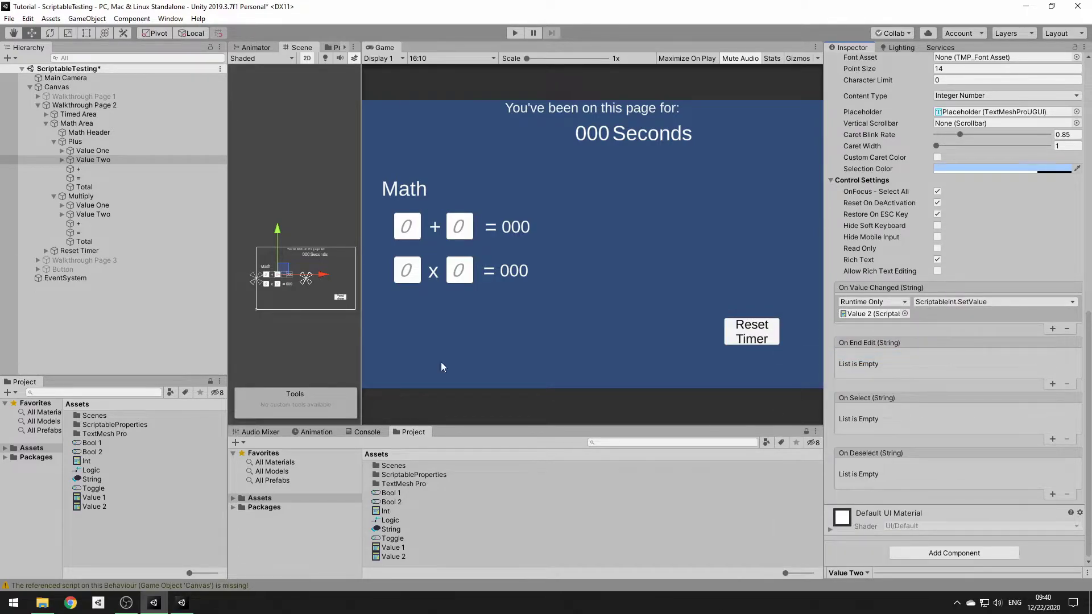
Step: Add a Print Value component to the Plus group's Total text
click(86, 187)
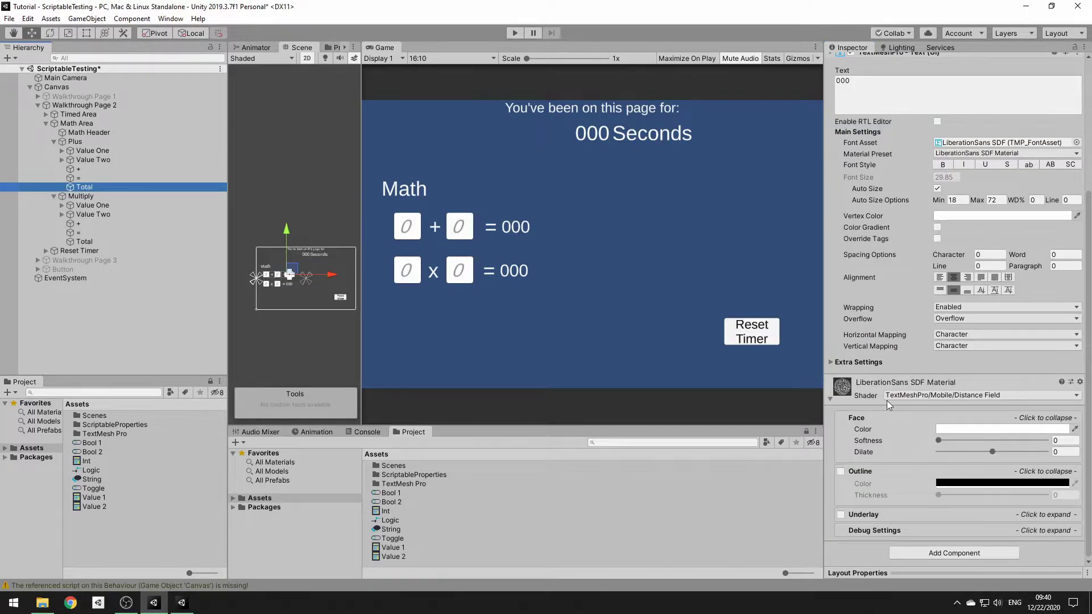
click(965, 553)
text(prin)
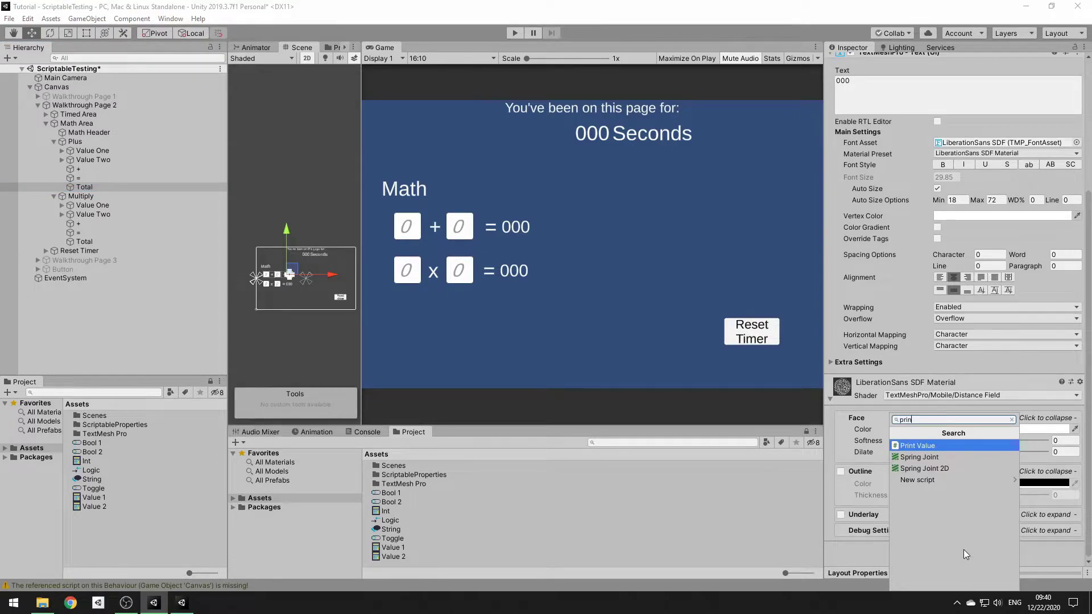
key(Return)
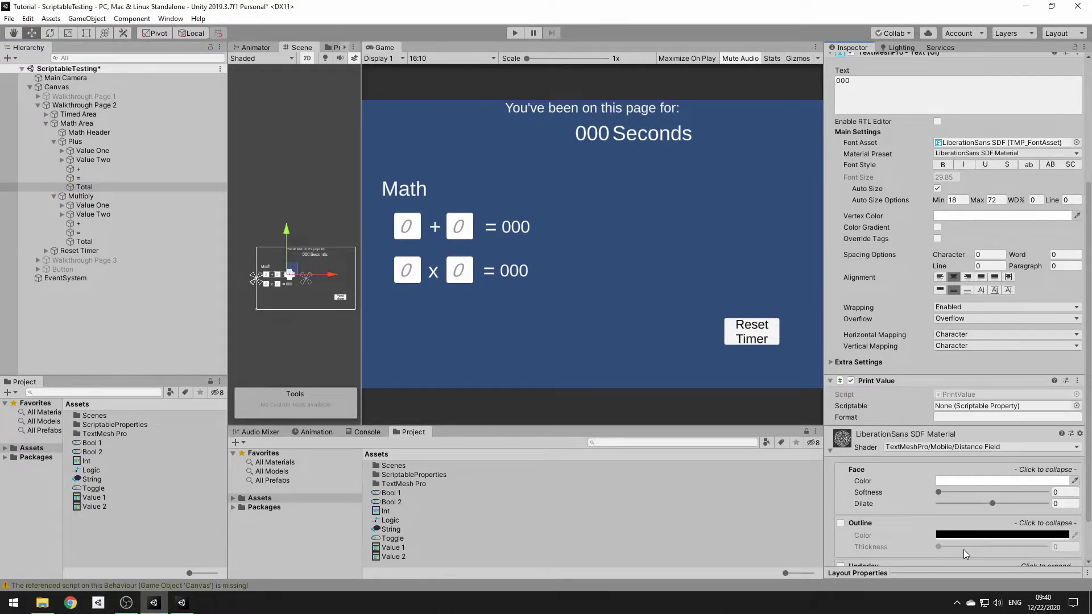
Step: Create a scriptable Math Int asset in the Assets folder and name it New Math
right_click(391, 565)
mouse_move(486, 285)
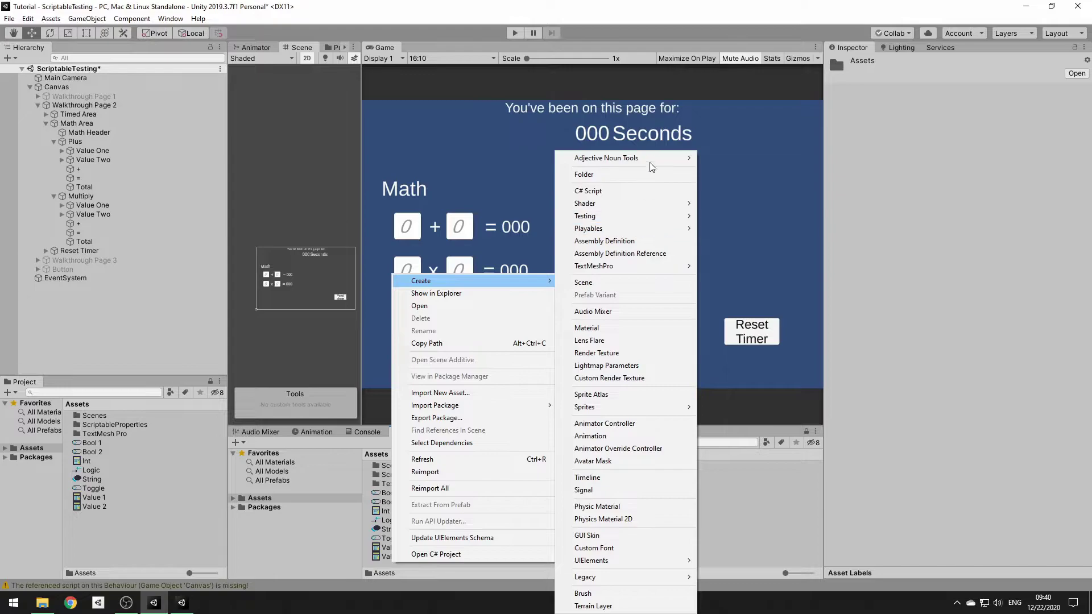
mouse_move(653, 160)
mouse_move(776, 158)
mouse_move(888, 170)
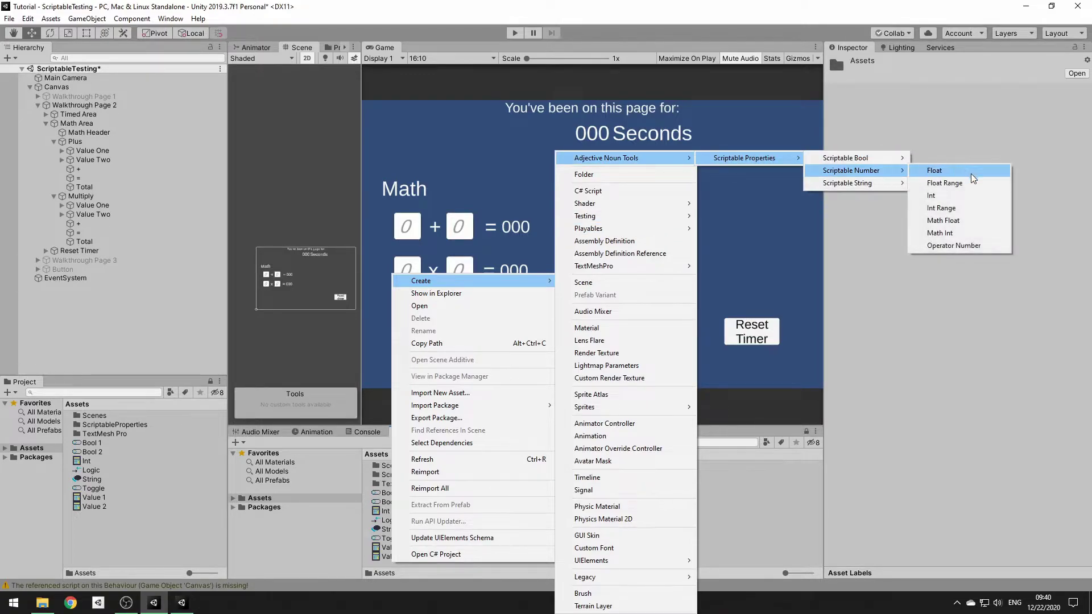
click(947, 235)
key(End)
key(BackSpace)
key(BackSpace)
key(BackSpace)
key(BackSpace)
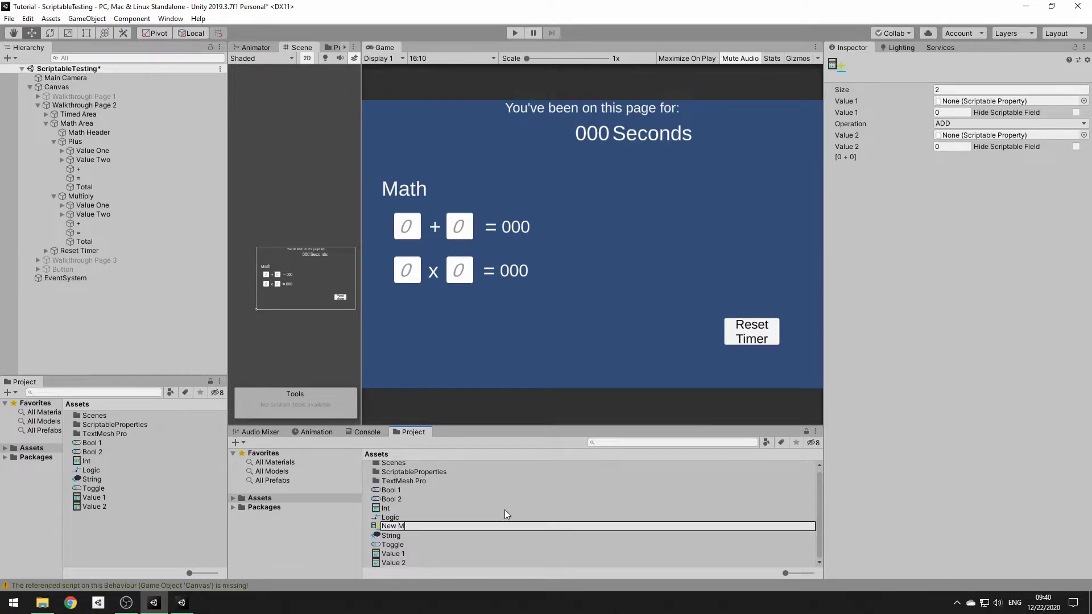
key(Return)
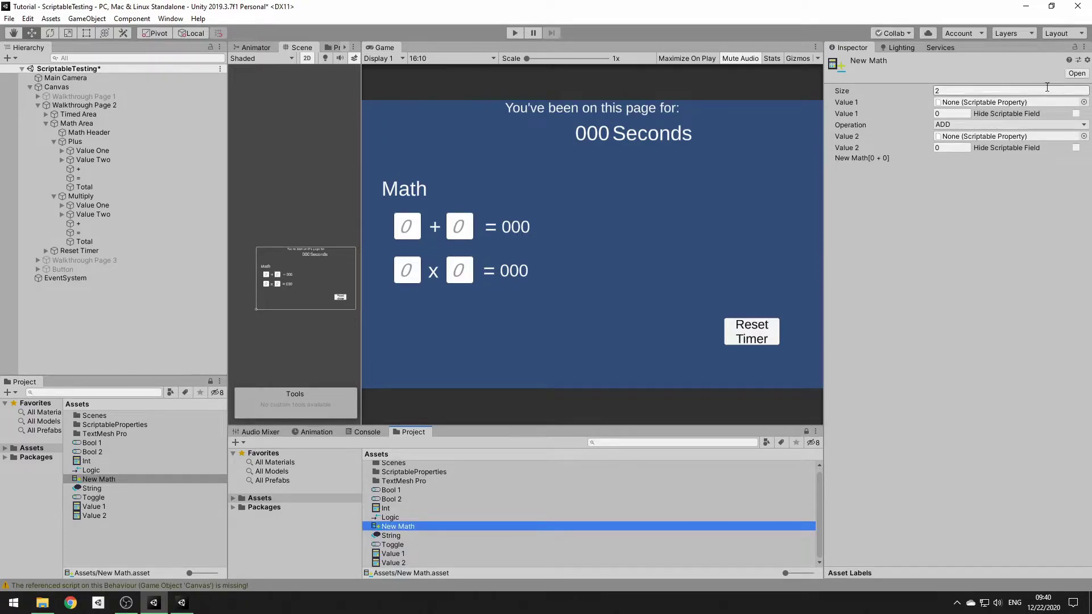
Step: Try New Math with both scriptable fields hidden and fixed values 4 and 5 in a test run of the scene
click(1076, 114)
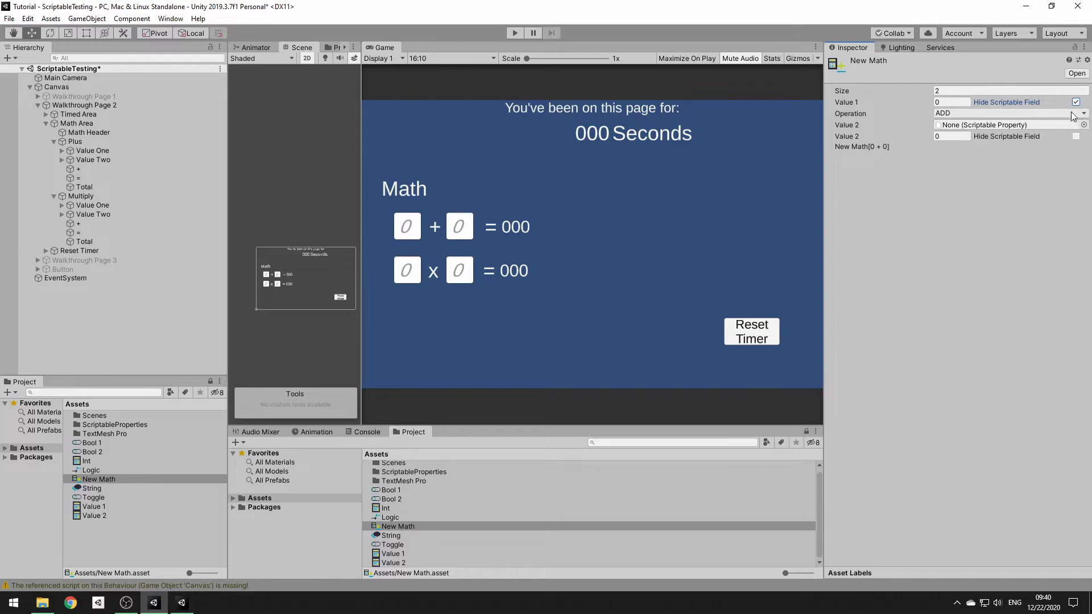
click(1076, 136)
click(966, 102)
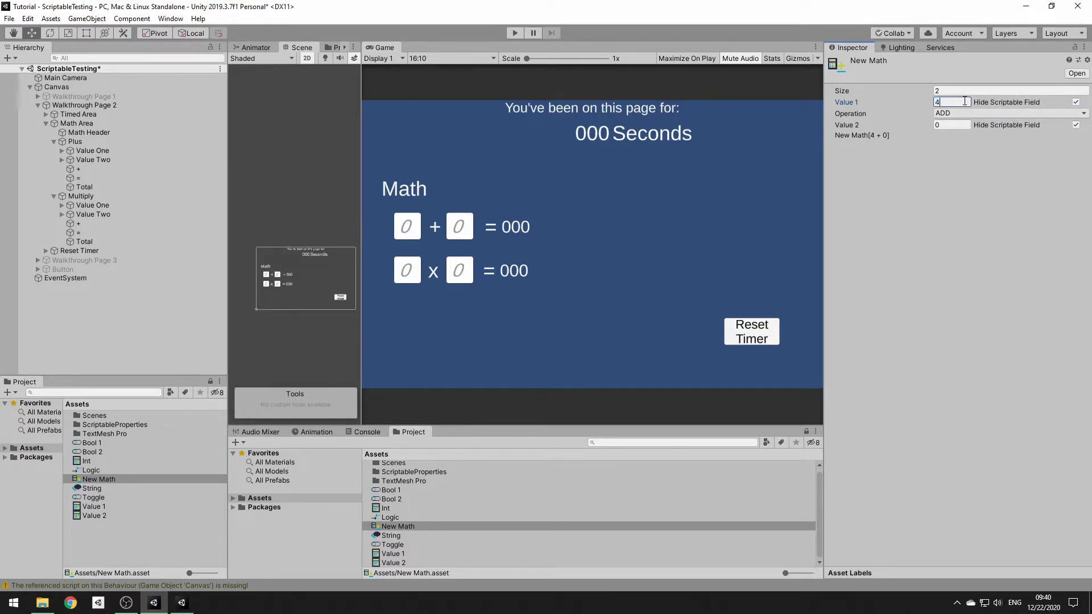
click(946, 125)
text(5)
click(516, 32)
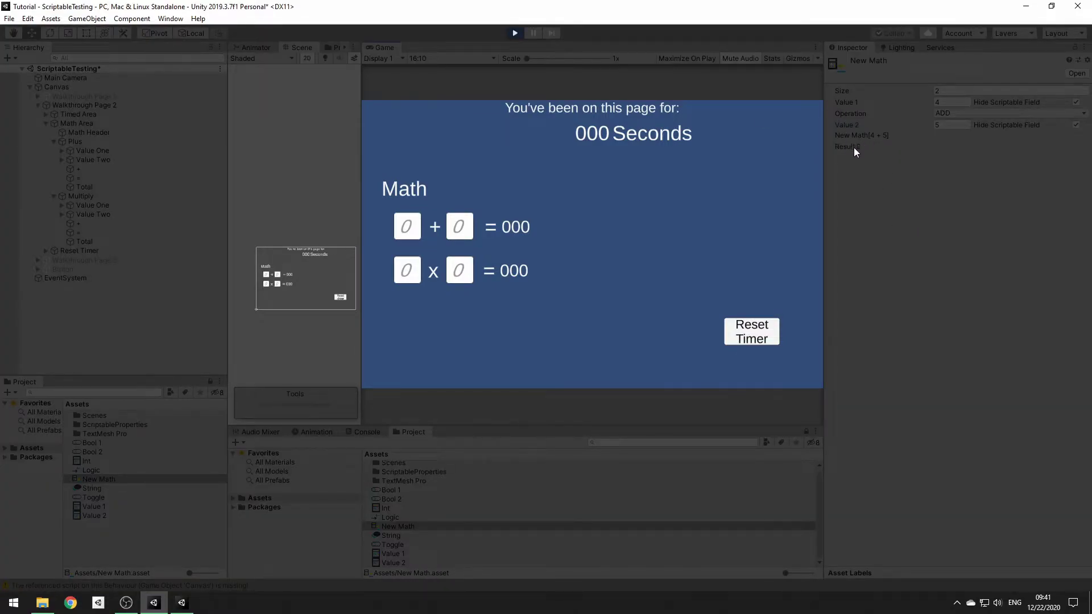
click(516, 32)
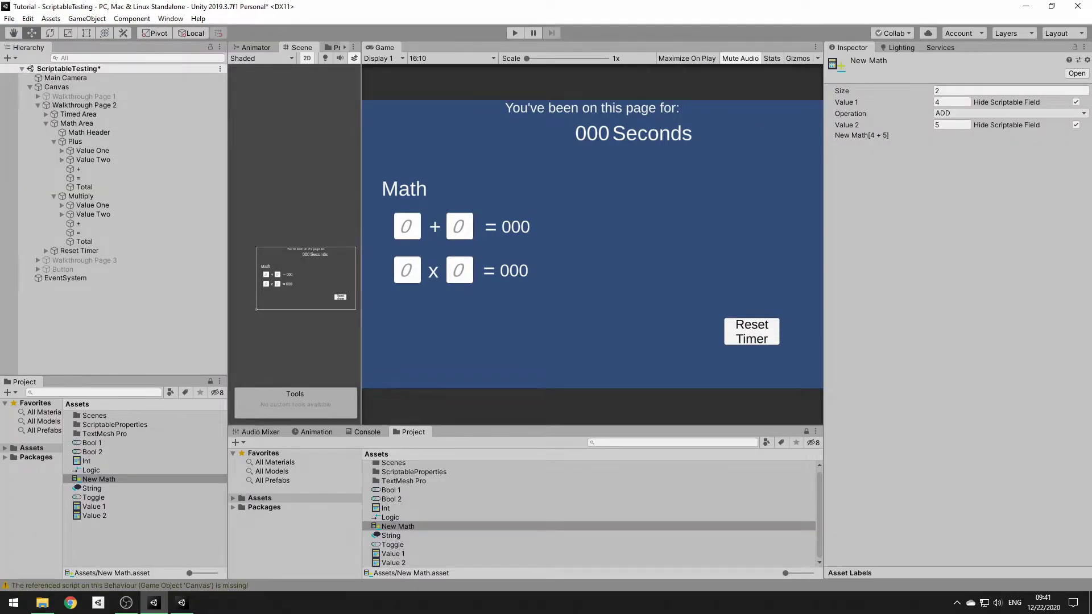
Step: Show New Math's scriptable fields again and assign the Value 1 and Value 2 assets to them
click(1076, 102)
click(1075, 136)
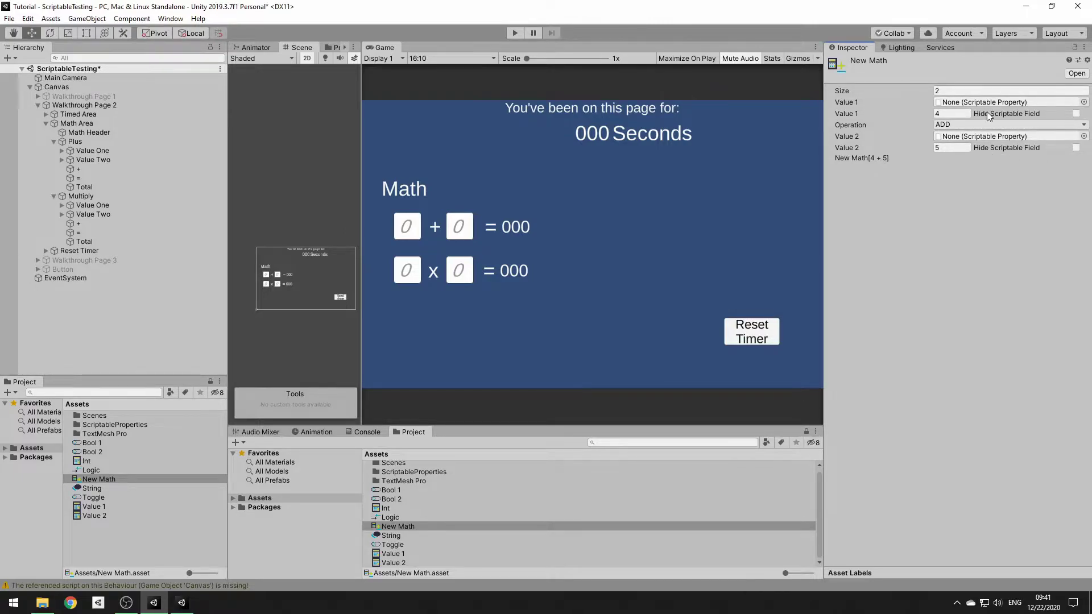
drag(386, 556, 978, 102)
drag(397, 563, 987, 126)
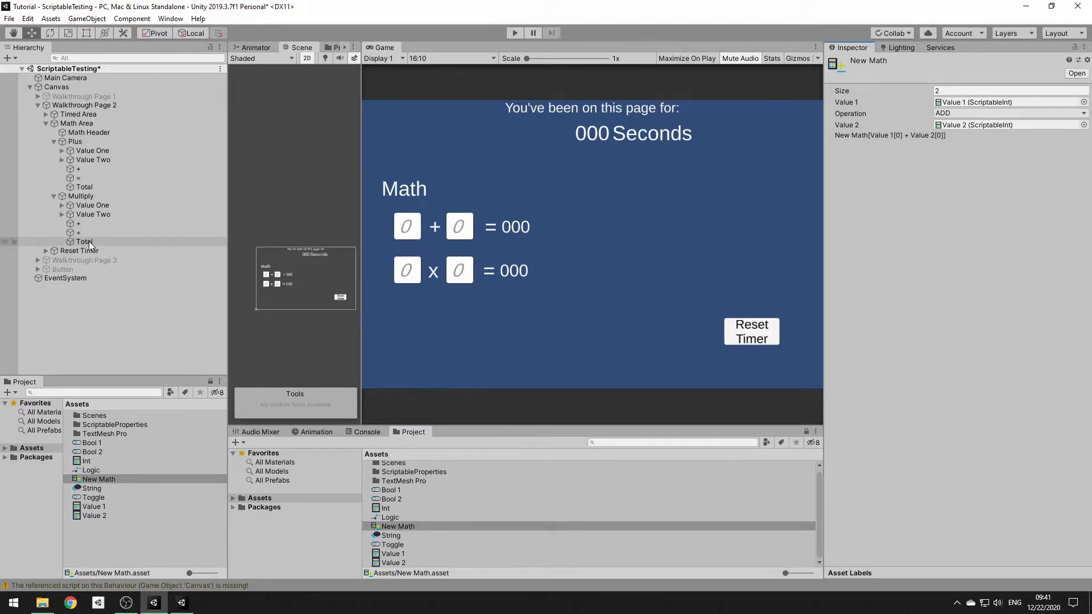
Step: Assign the New Math asset as the scriptable of the Print Value component on the Plus group's Total text
click(86, 186)
scroll(937, 366, down, 5)
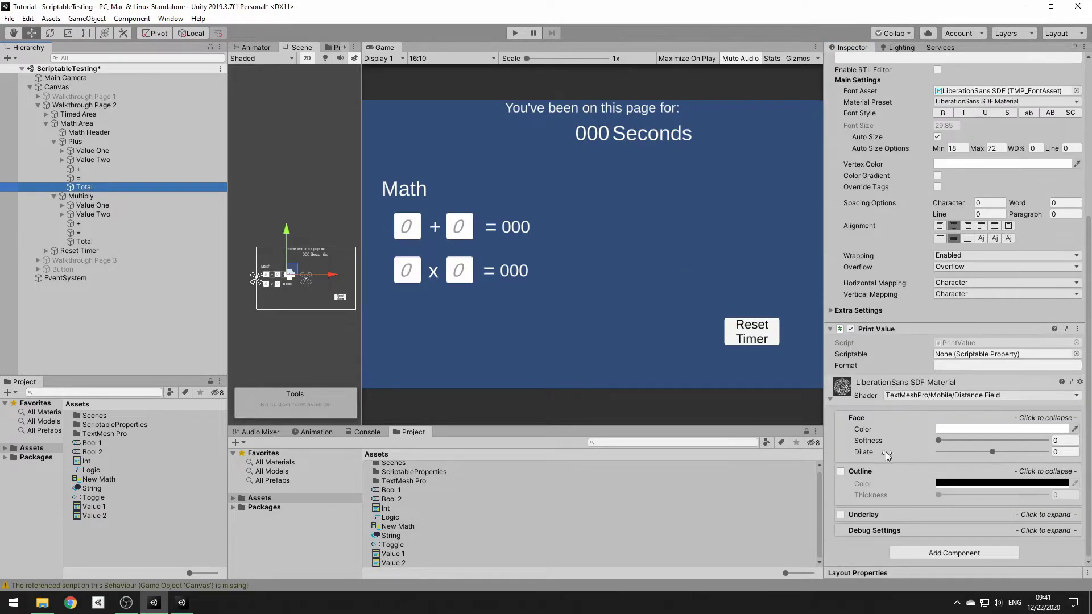
drag(398, 529, 1001, 354)
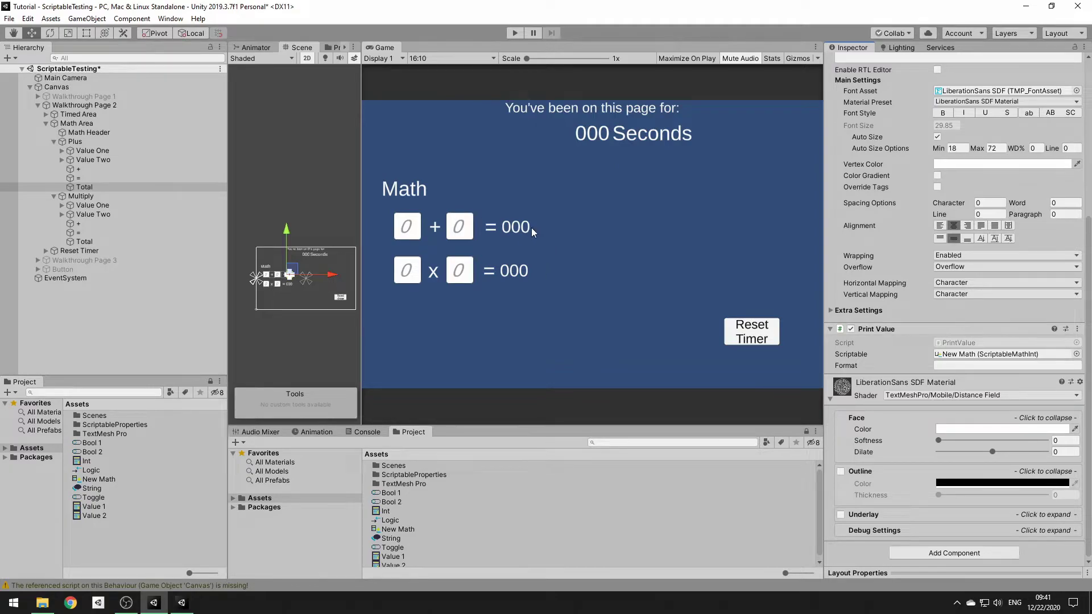
Step: Test the Plus row in a play run by entering 1 and 1, and changing the second value to 8
click(515, 33)
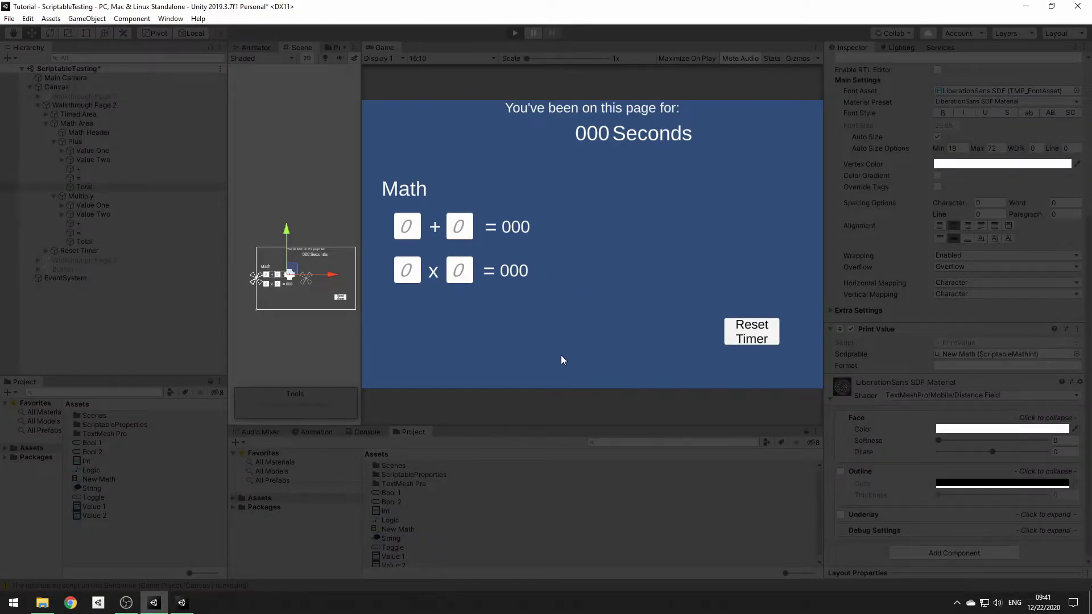
click(403, 235)
text(1)
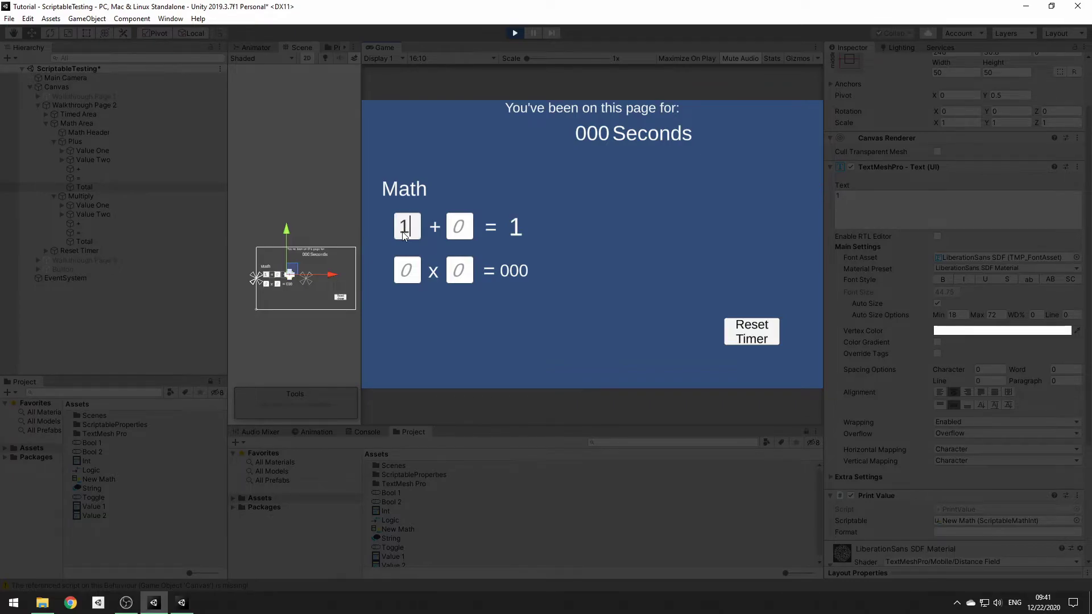
click(466, 229)
text(1)
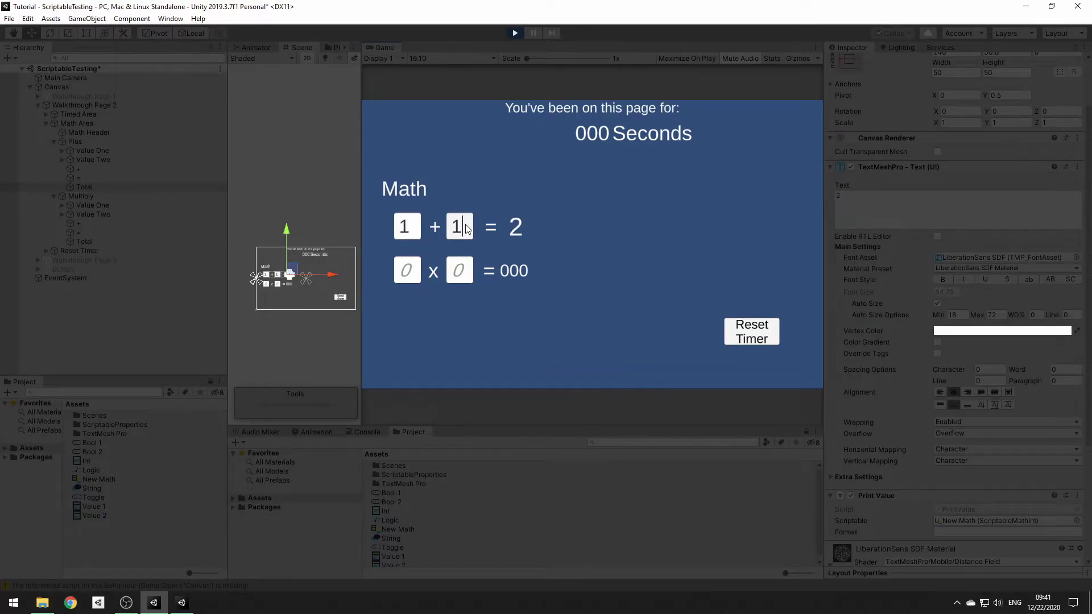
key(BackSpace)
text(8)
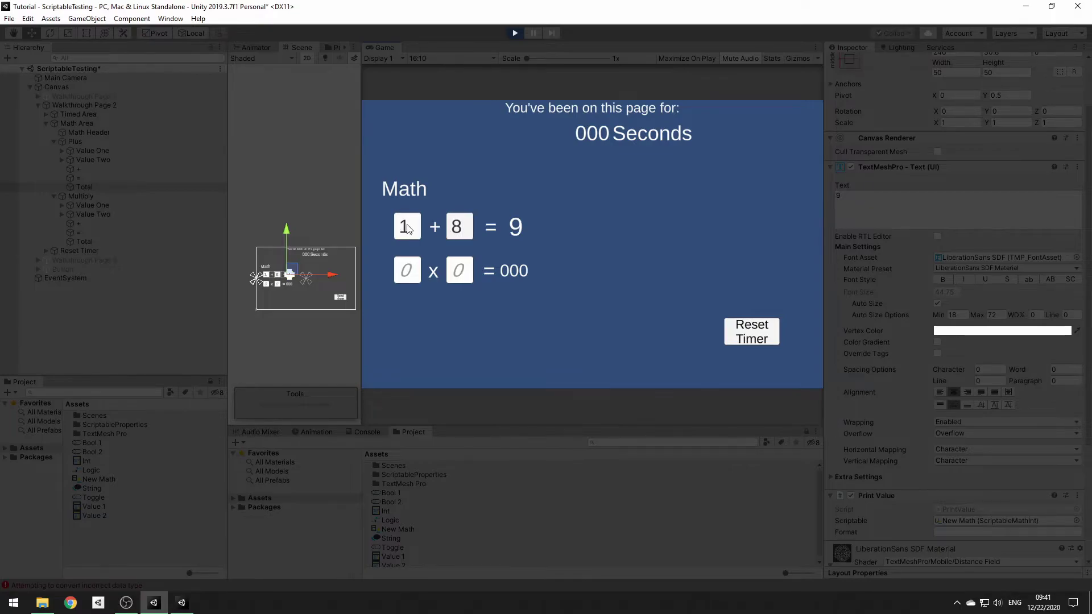
click(515, 33)
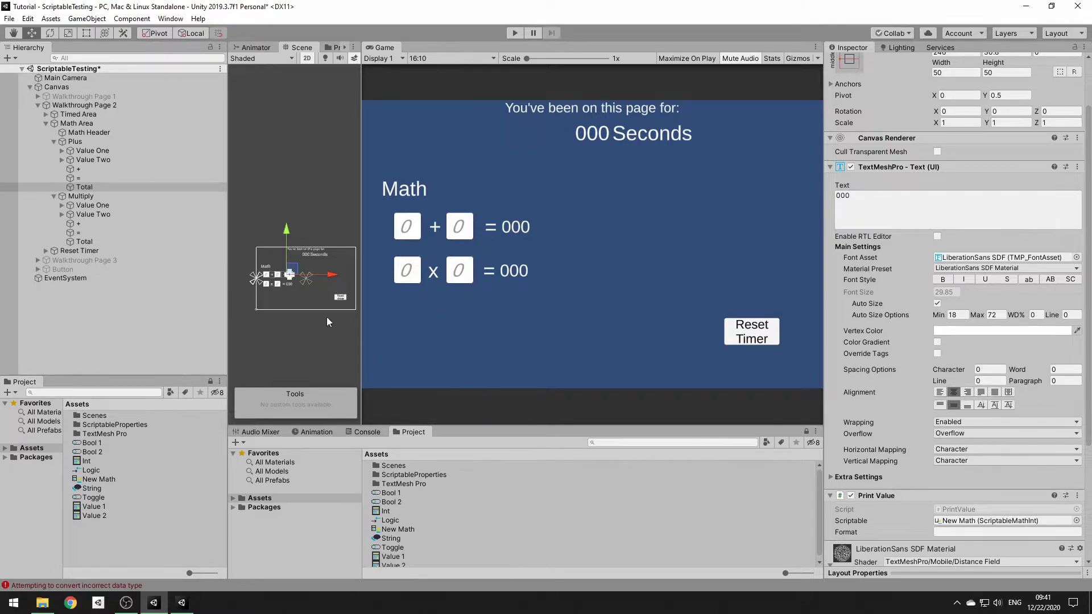
Step: Review the operations available between the two values of the New Math asset
click(399, 529)
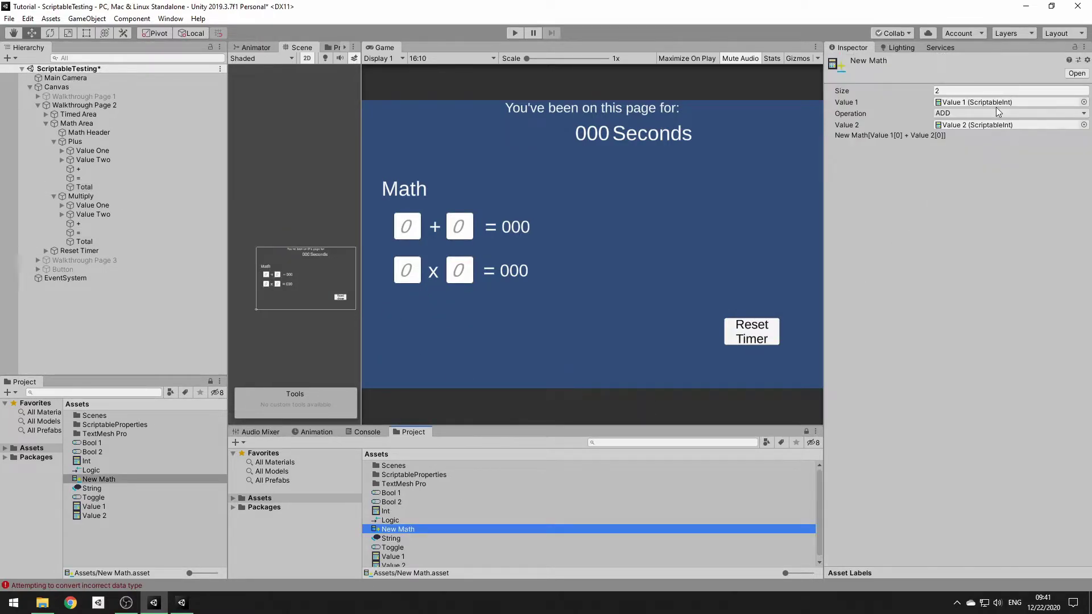
click(995, 112)
click(816, 289)
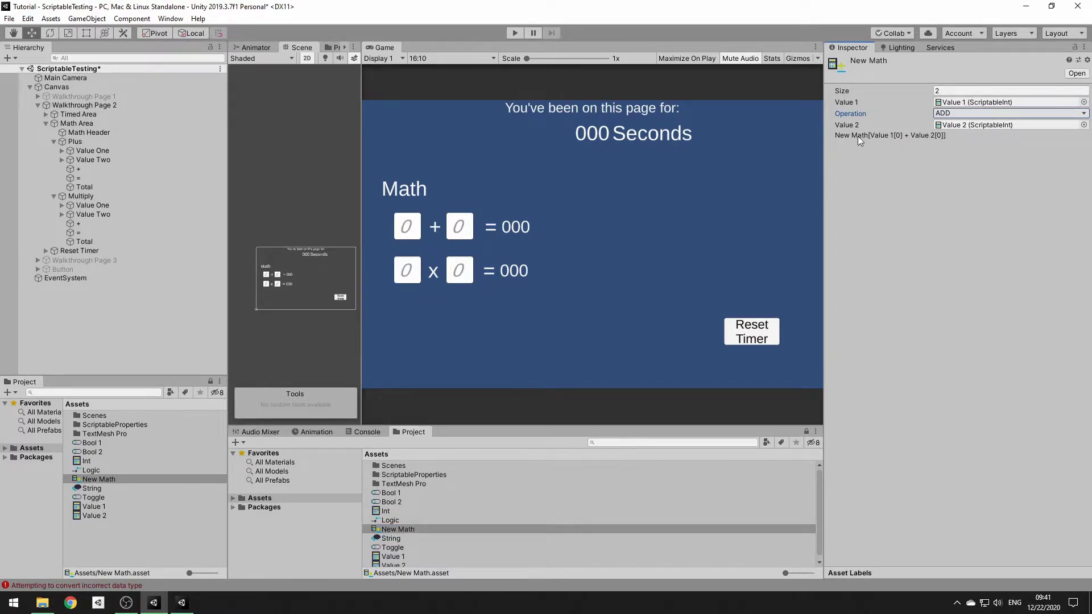
Step: Extend New Math to size 3, with MULTIPLY as the second operation and Value 3 set to 2
click(948, 90)
text(3)
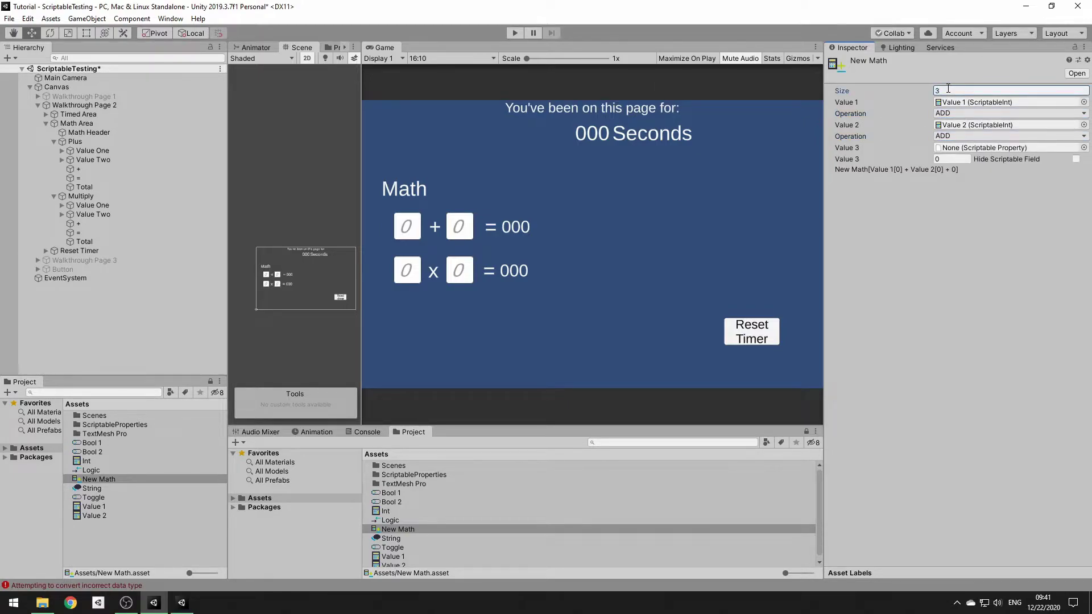
click(953, 136)
click(967, 173)
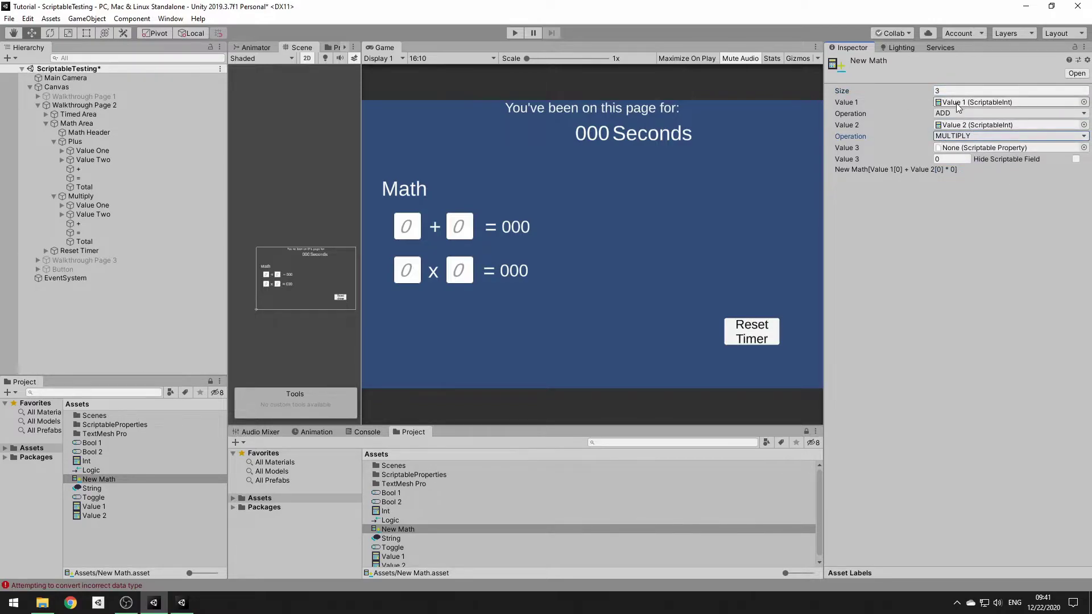
click(959, 159)
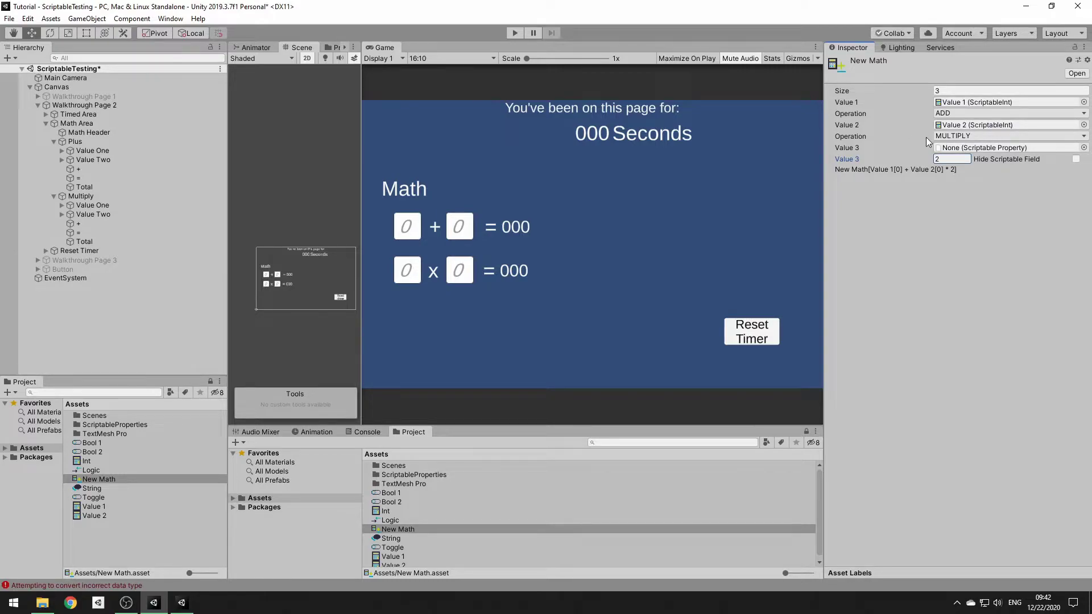
text(2)
Step: Set New Math's size back to 2
click(956, 91)
text(2)
key(Return)
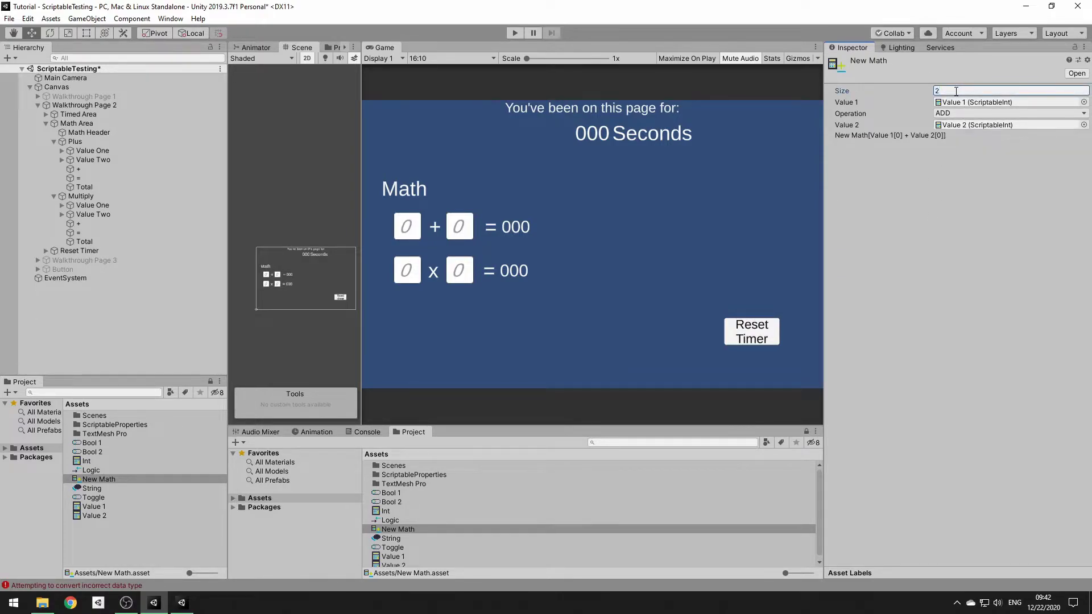
click(54, 141)
click(54, 150)
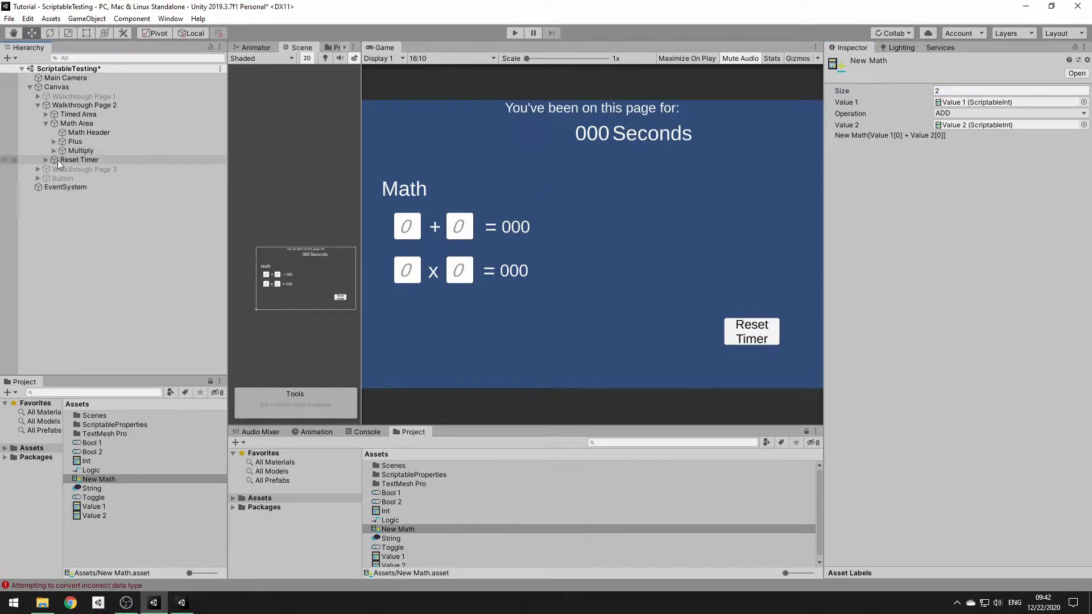
click(56, 160)
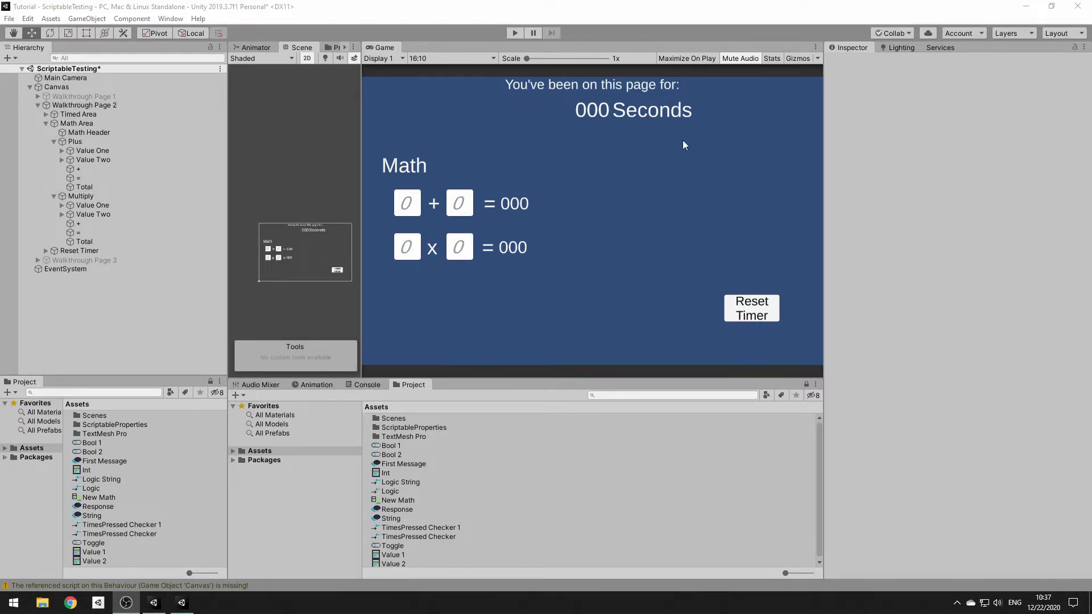
Step: Inspect the On Enable event of Walkthrough Page 2 and locate the Timer object it references
click(87, 115)
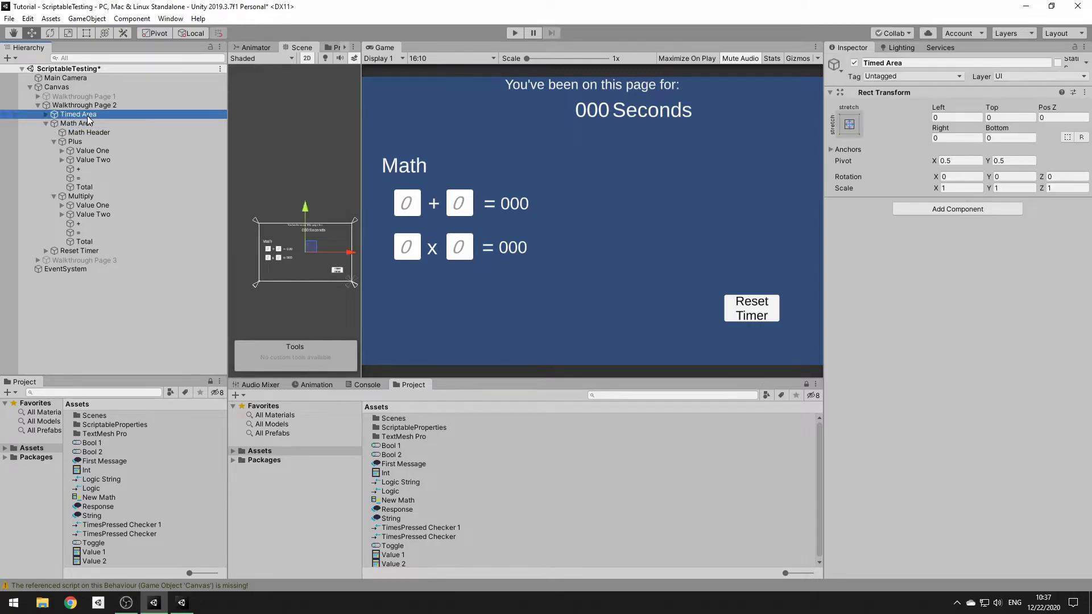
click(95, 109)
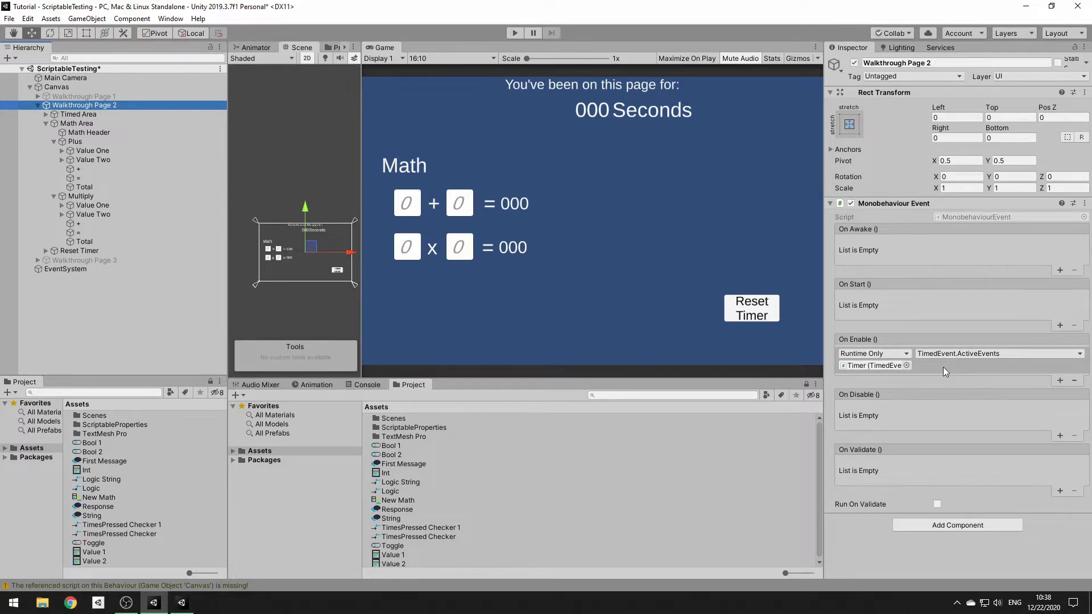
click(876, 365)
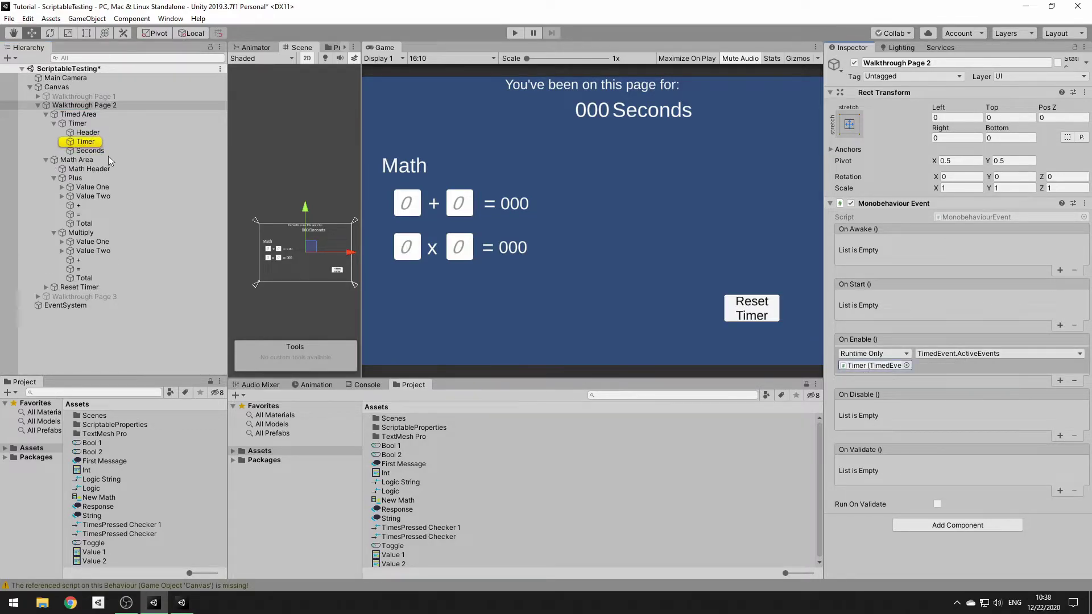
Step: Assign the Int asset as the scriptable of the Print Value component on the Timer text
double_click(875, 365)
scroll(834, 316, down, 10)
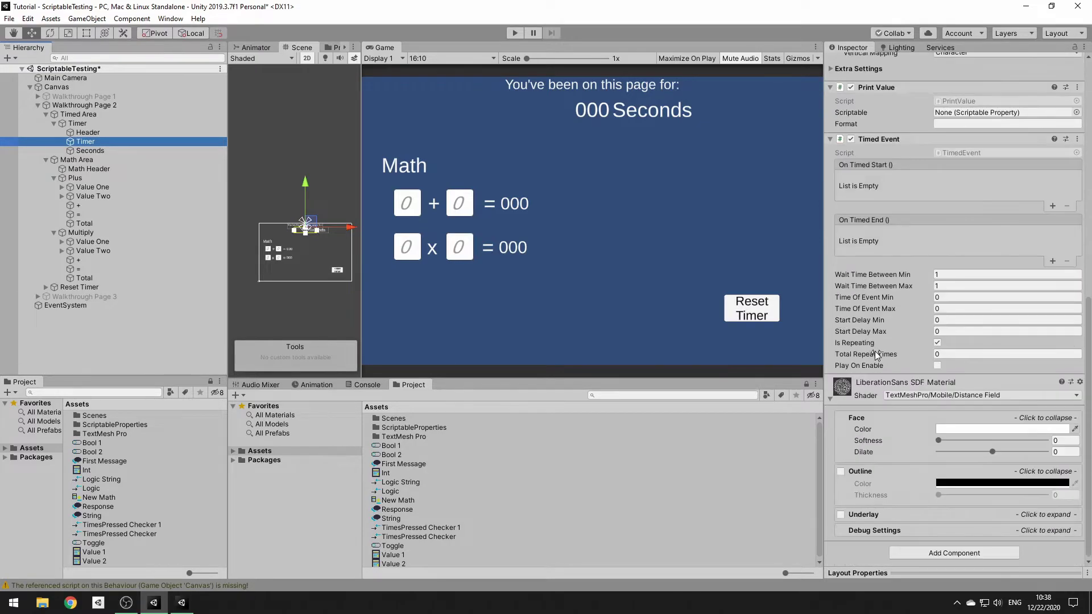
scroll(878, 347, up, 2)
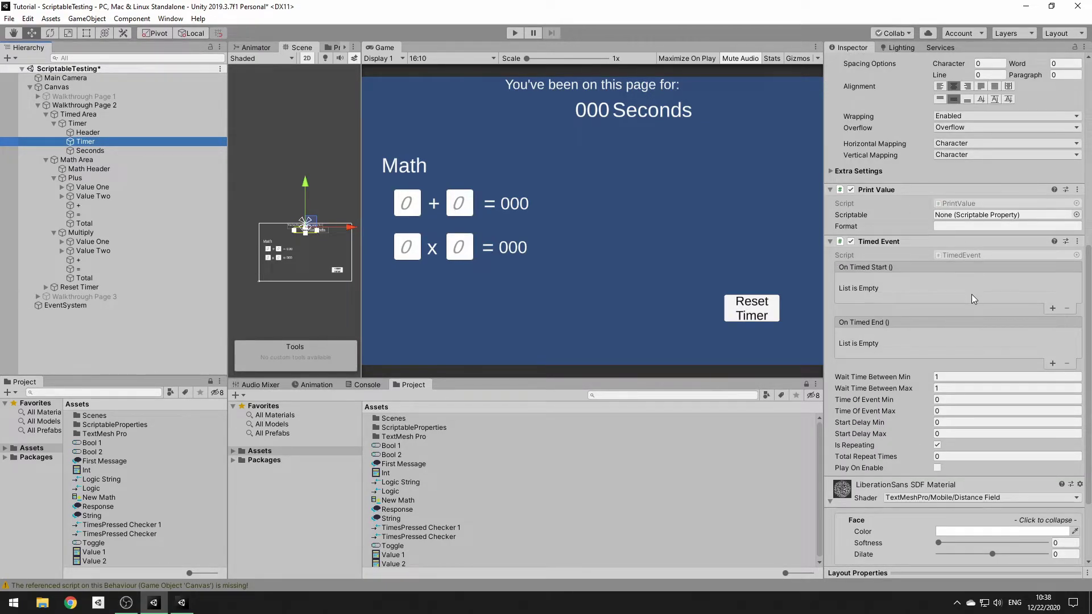
drag(387, 473, 1020, 217)
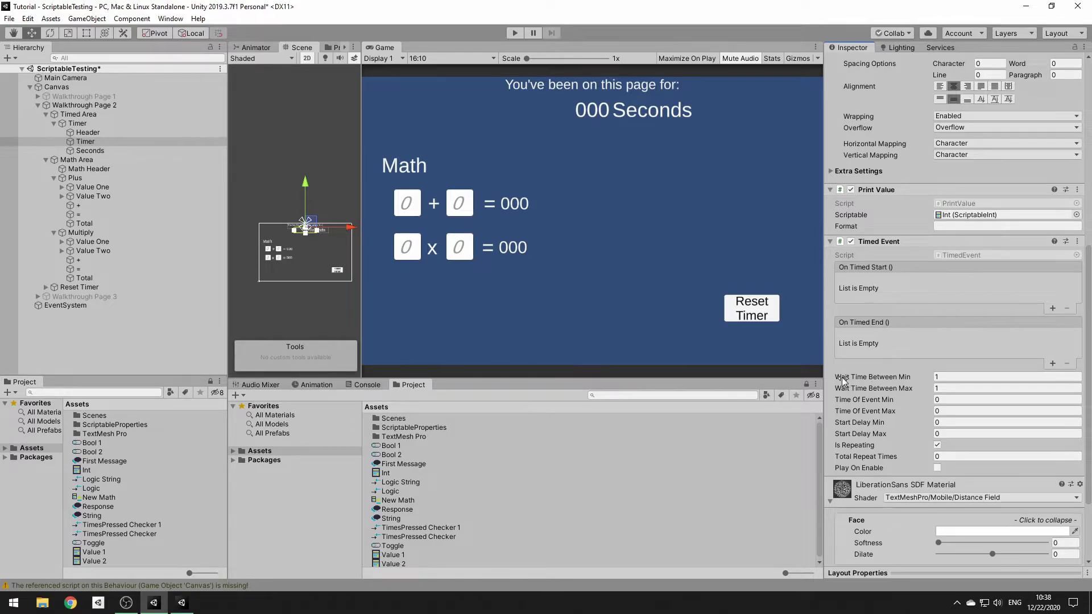
Step: Review the Timer's Timed Event timing settings and the On Enable event of Walkthrough Page 2
mouse_move(855, 380)
mouse_move(891, 413)
click(79, 106)
Step: Add an On Timed Start event to the Timer that calls ScriptableInt.Add on the Int asset with a value of 1
click(92, 143)
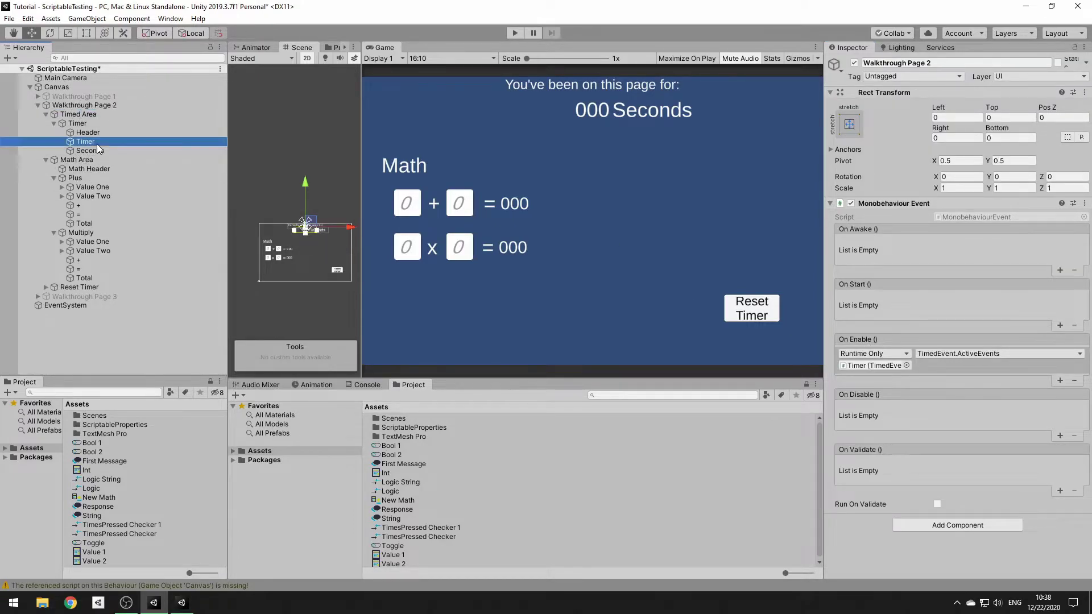
scroll(911, 393, down, 10)
scroll(921, 352, up, 5)
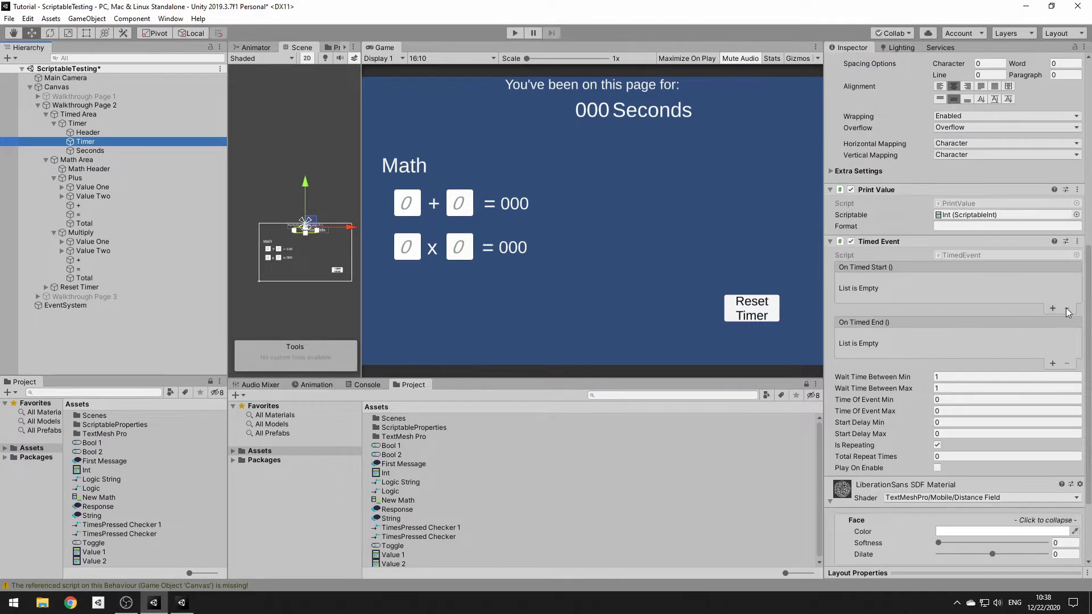
click(1052, 308)
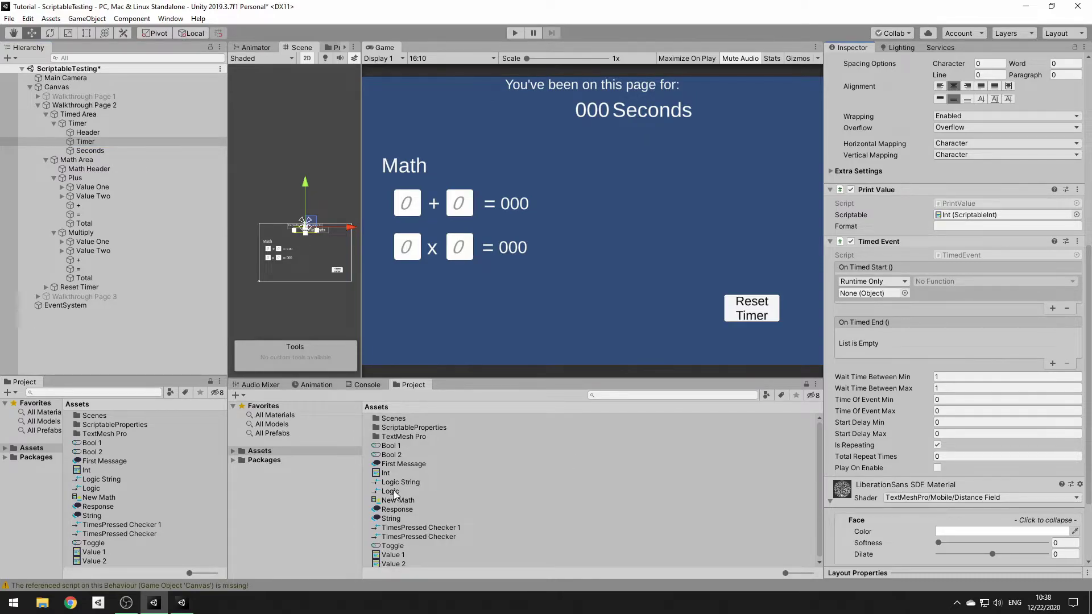
drag(392, 474, 876, 293)
click(931, 282)
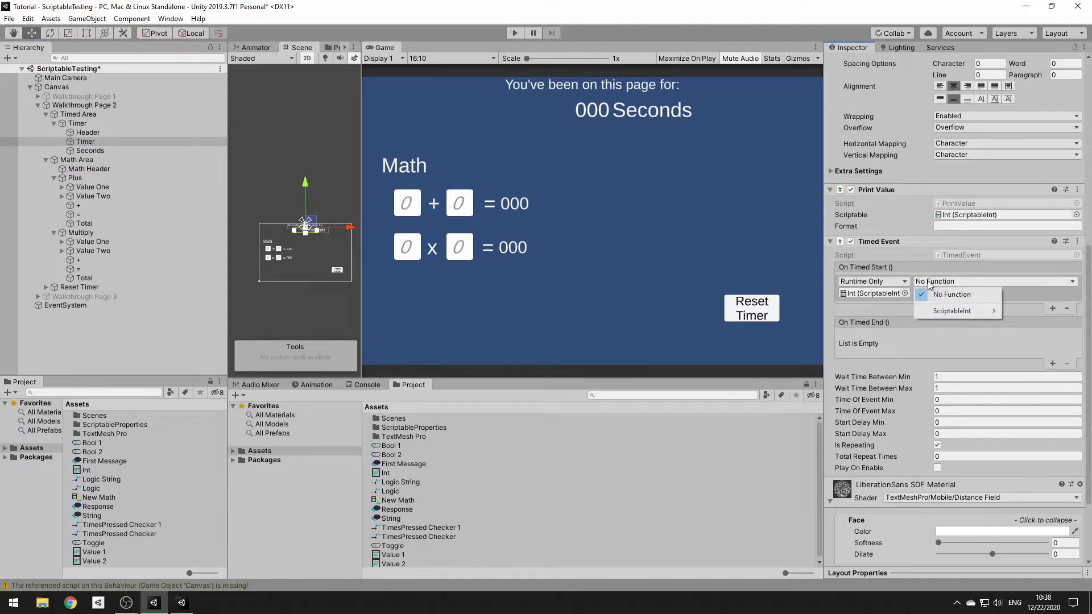
mouse_move(961, 311)
click(875, 333)
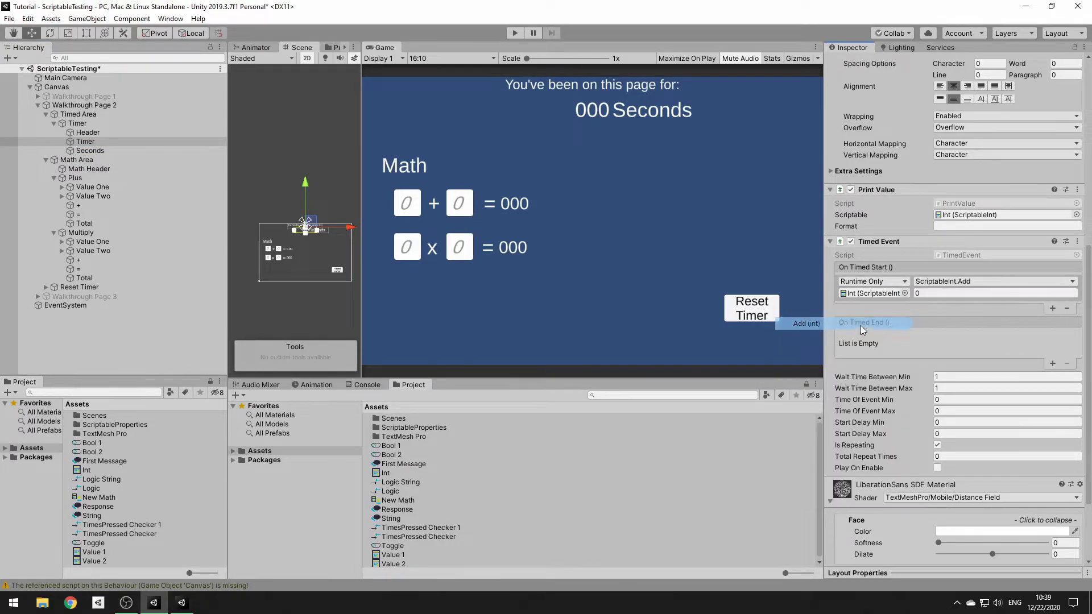
click(942, 294)
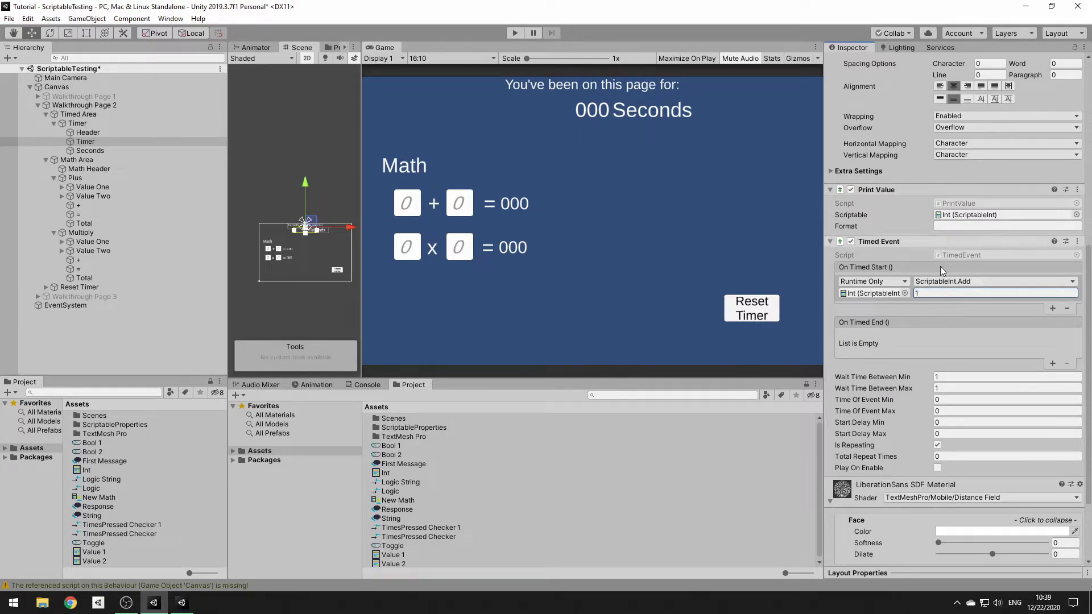
Step: Test the page's seconds counter in a short play run of the scene
click(514, 33)
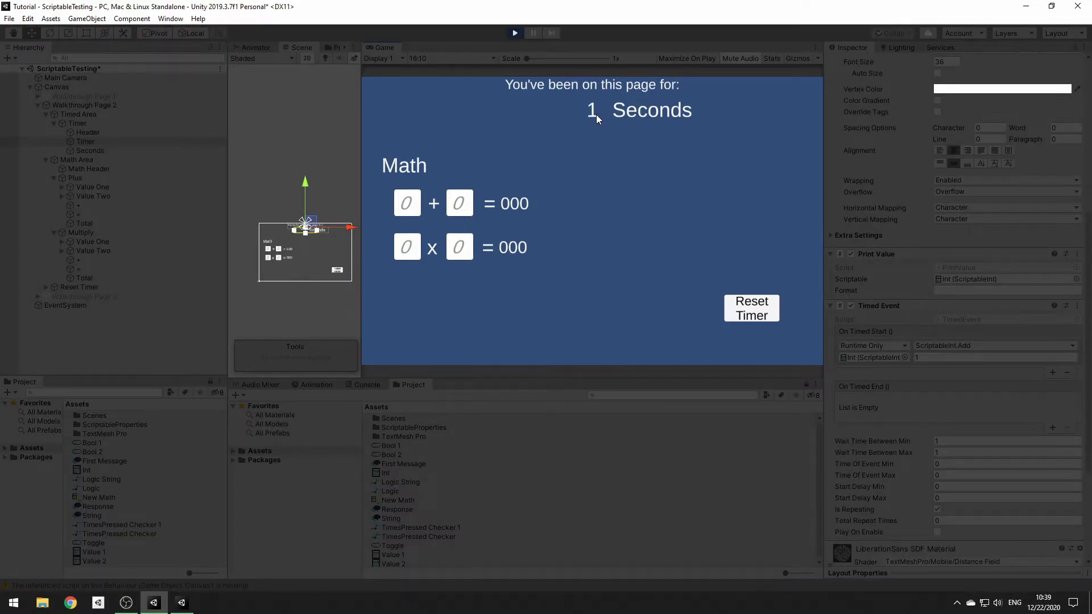
click(515, 33)
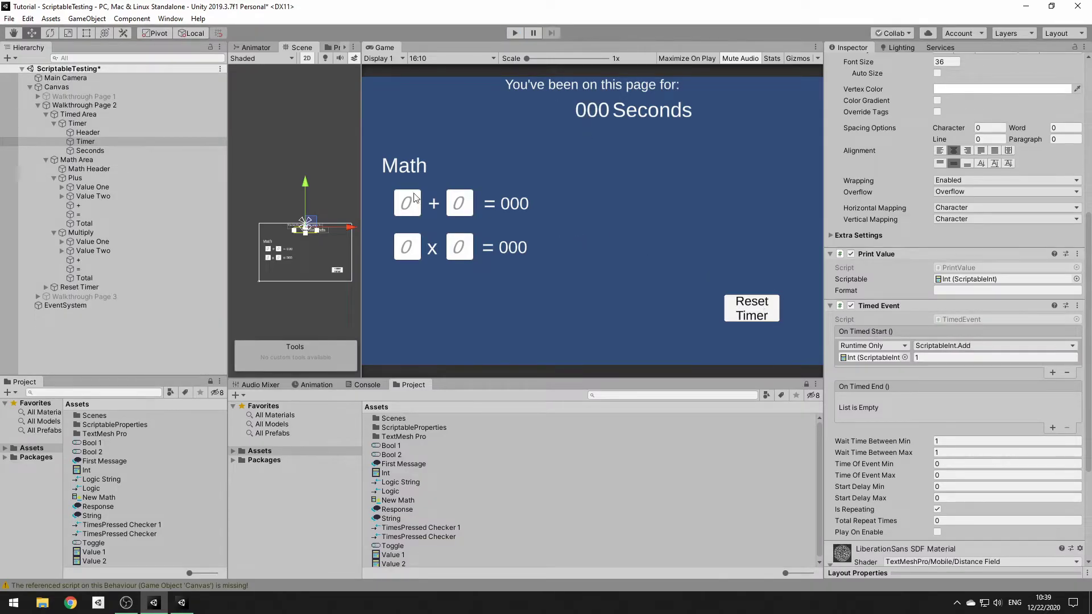
Step: Add a Reset Scriptable Properties component to the Reset Timer button with the Int asset in its Properties To Reset list
click(89, 288)
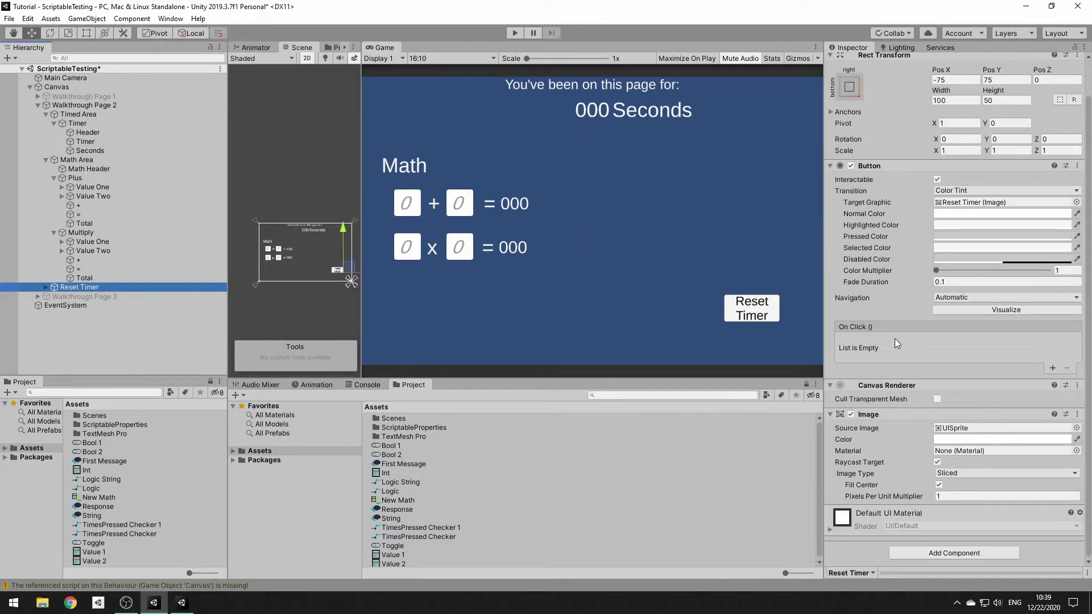
click(928, 551)
text(res)
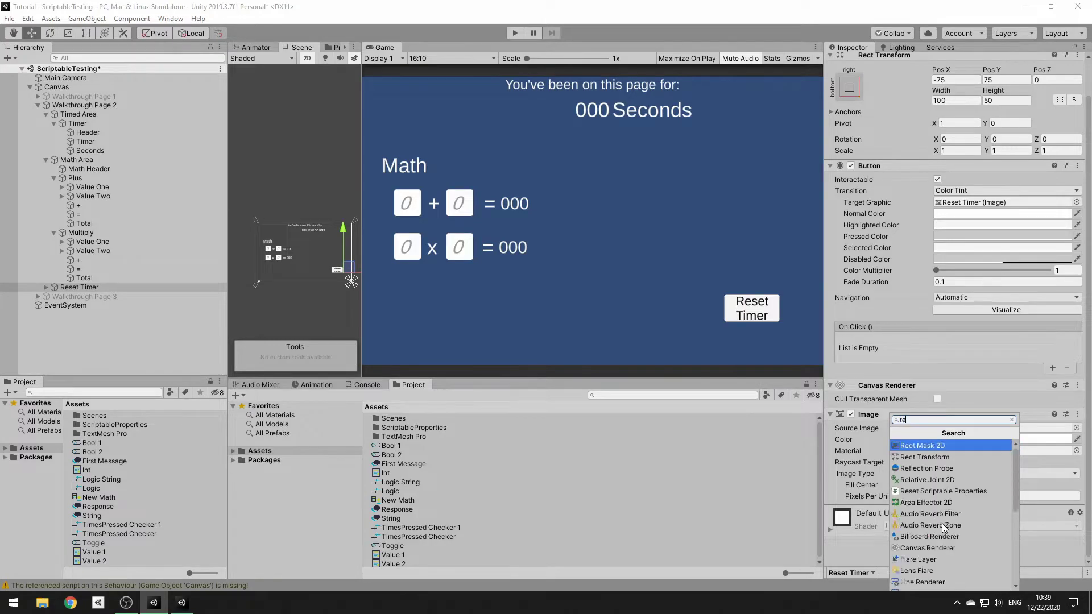
click(938, 448)
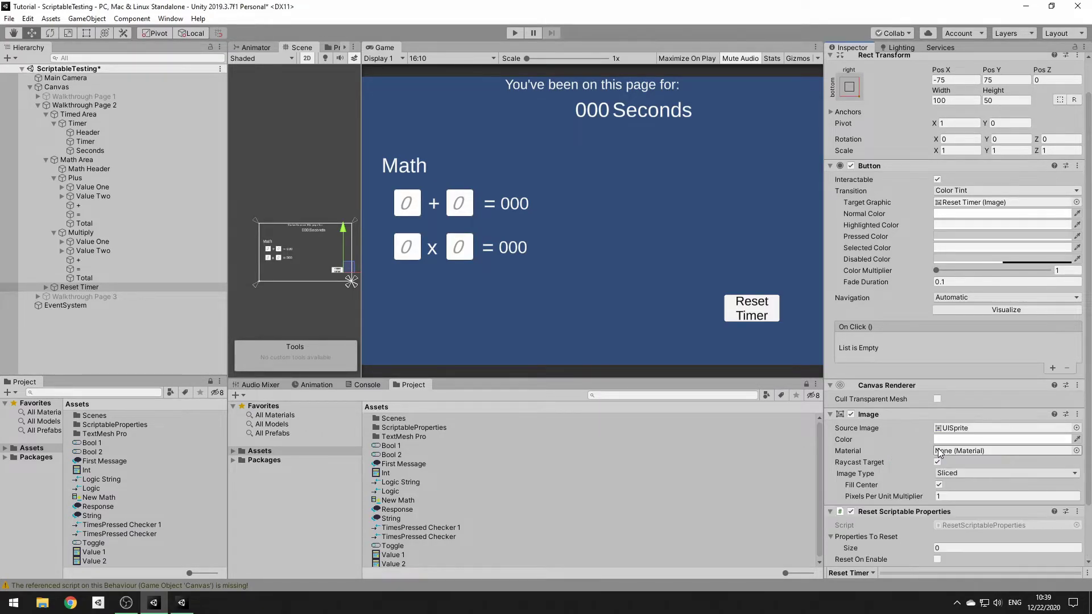
scroll(907, 447, down, 3)
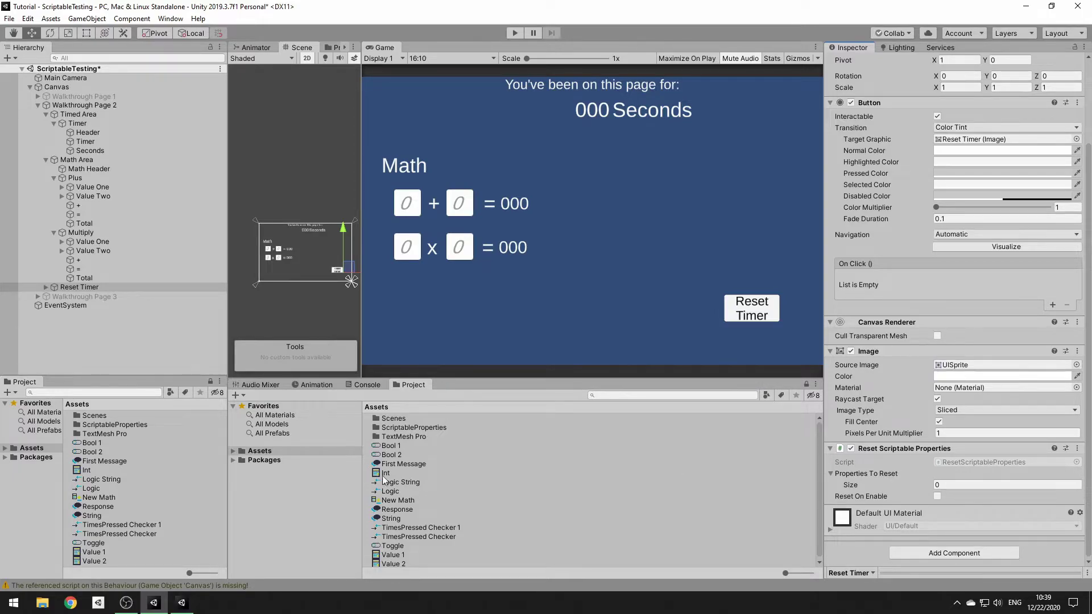
drag(384, 474, 958, 483)
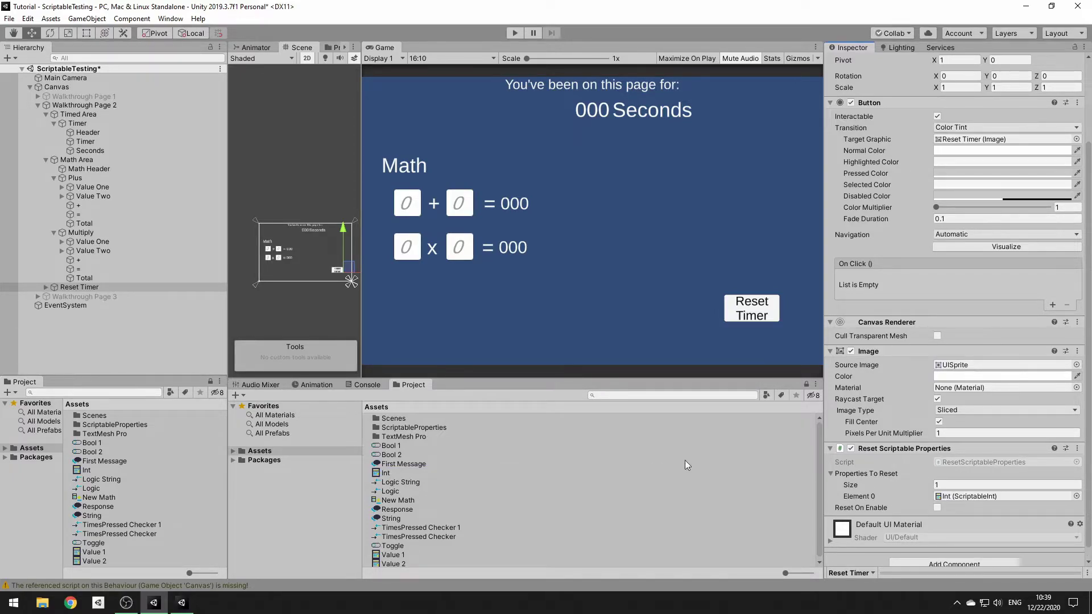
click(391, 472)
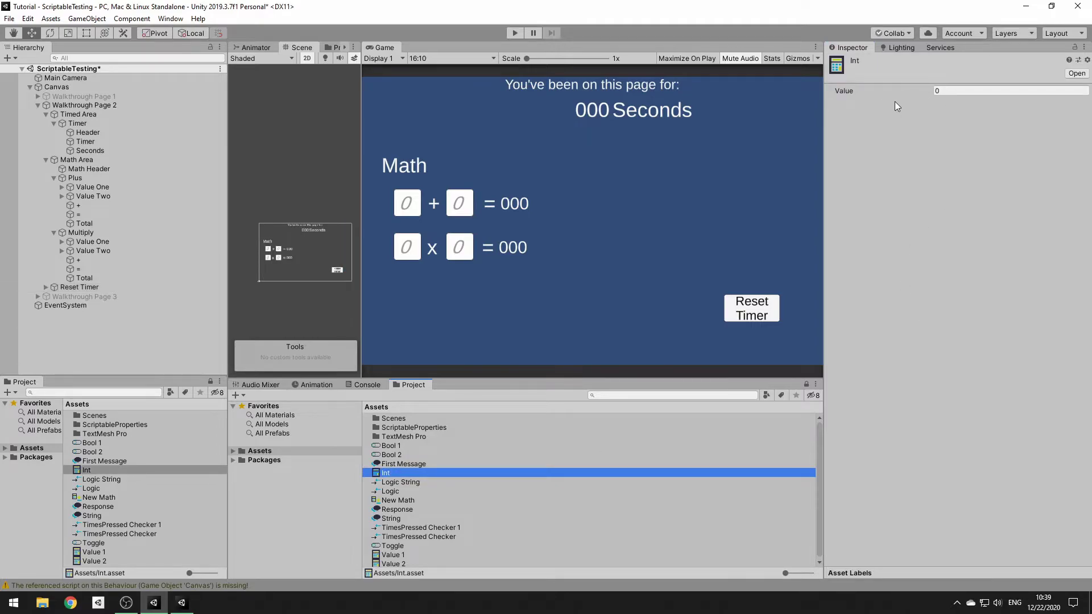
Step: Add an On Click event to the Reset Timer button that calls ResetScriptableProperties.ResetAllProperties on the button itself
click(76, 288)
click(1052, 405)
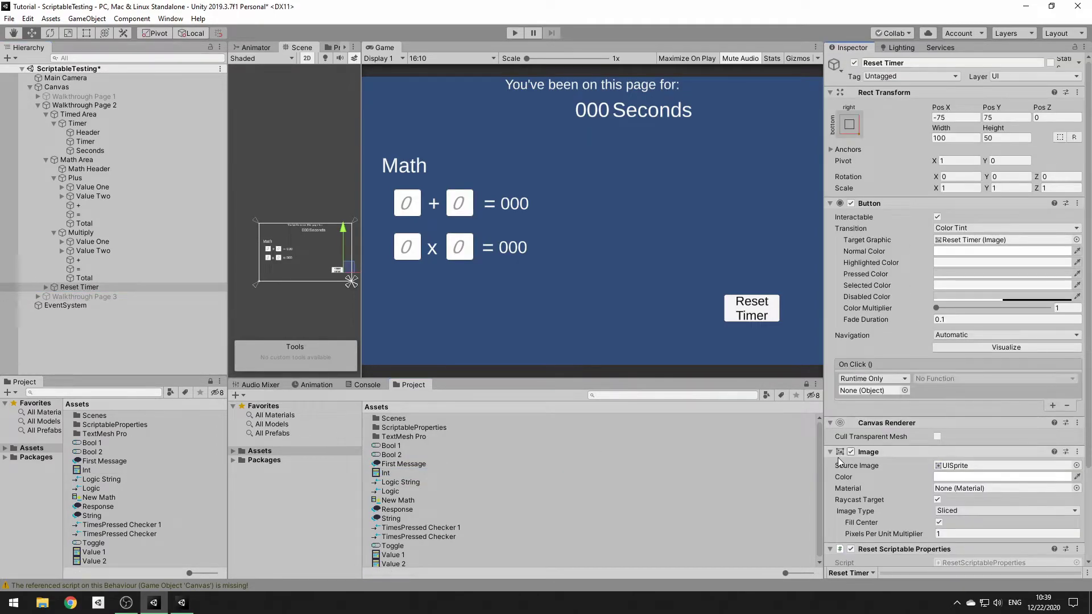
scroll(890, 459, down, 3)
drag(76, 287, 870, 288)
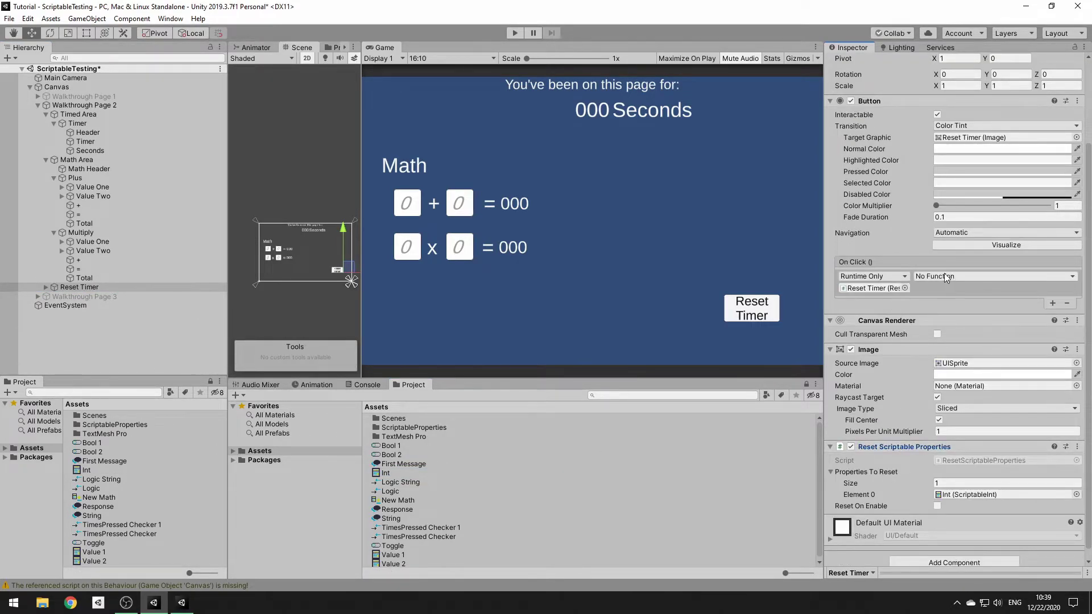
click(945, 276)
mouse_move(967, 369)
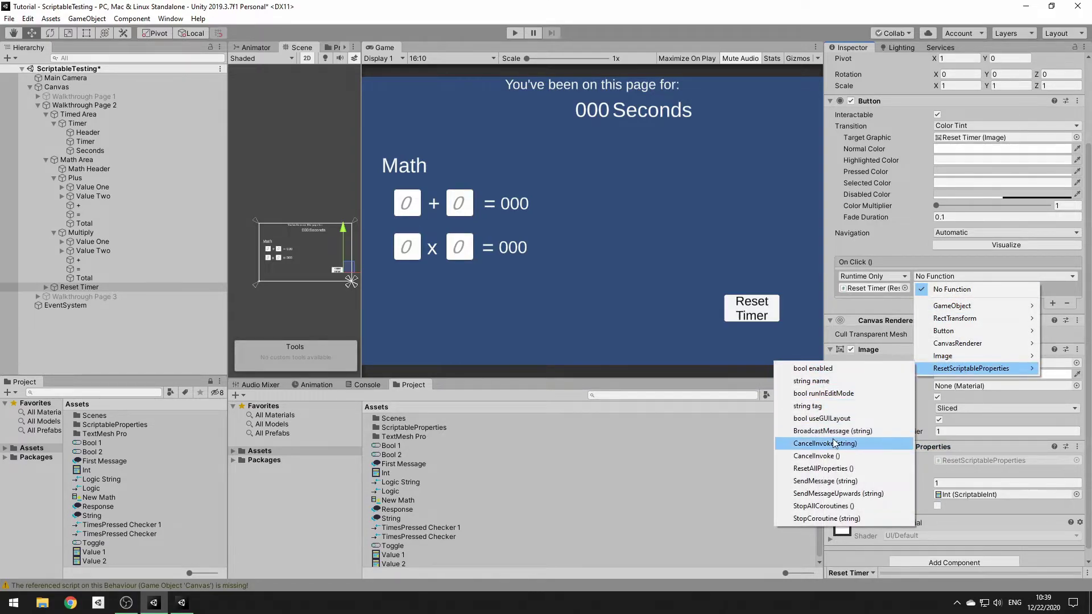
click(829, 468)
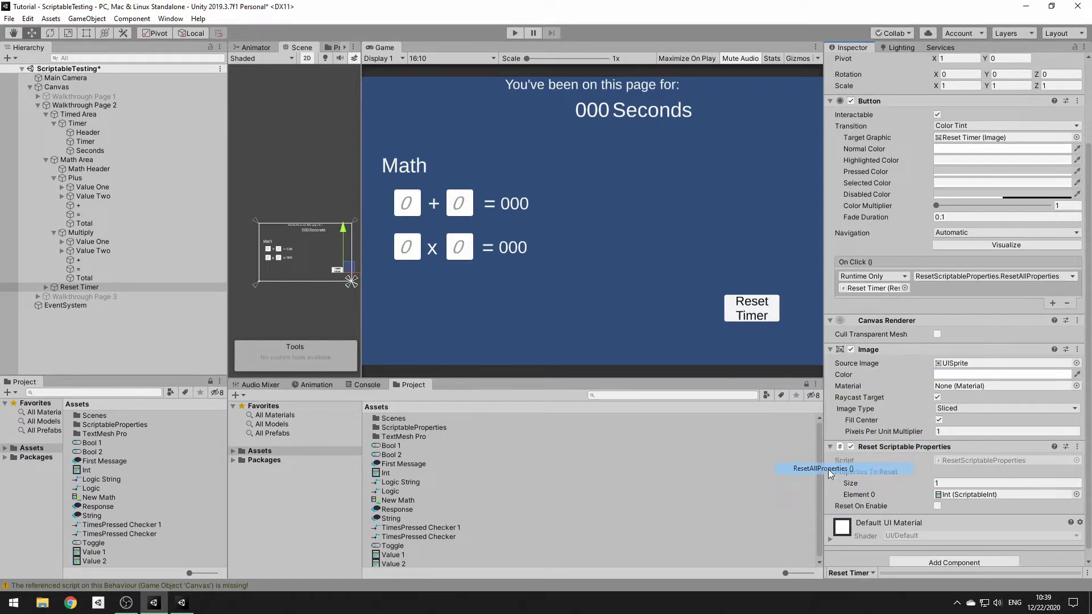
Step: Test the Reset Timer button in a short play run while the seconds counter is running
click(513, 34)
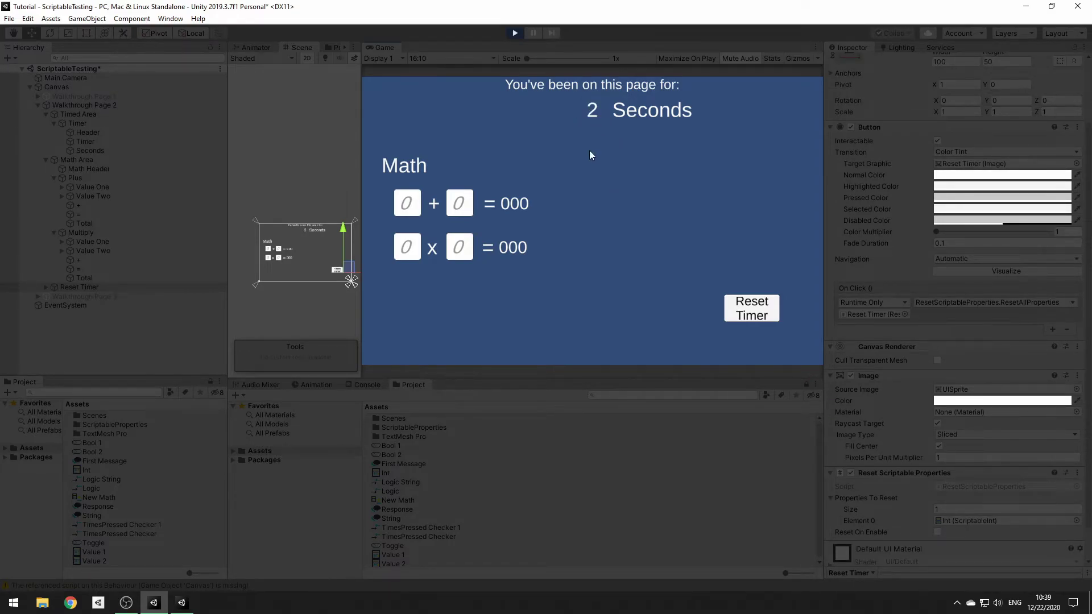
click(756, 312)
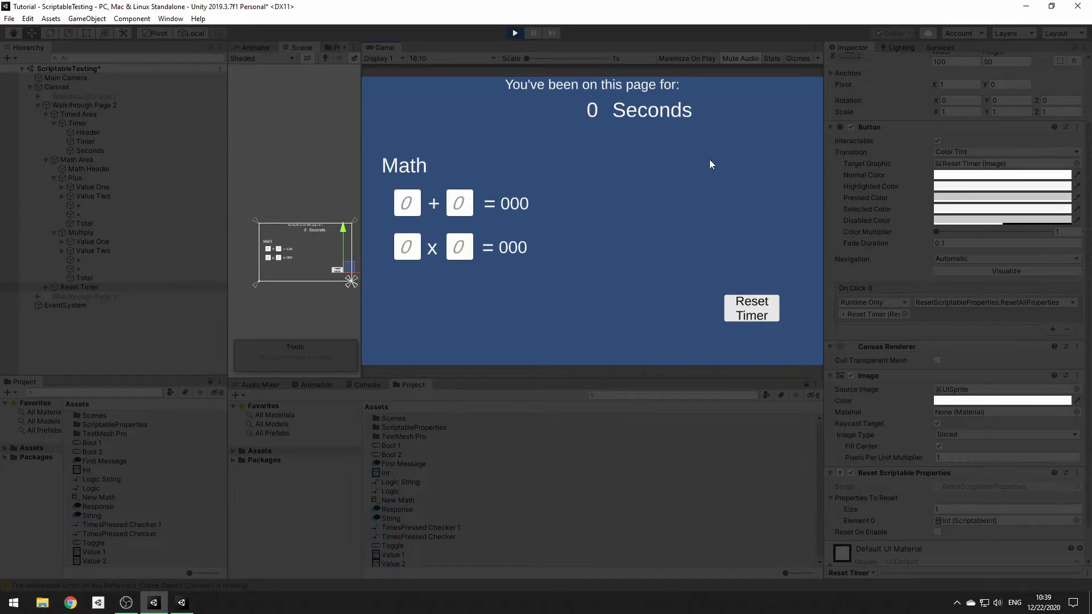
click(515, 32)
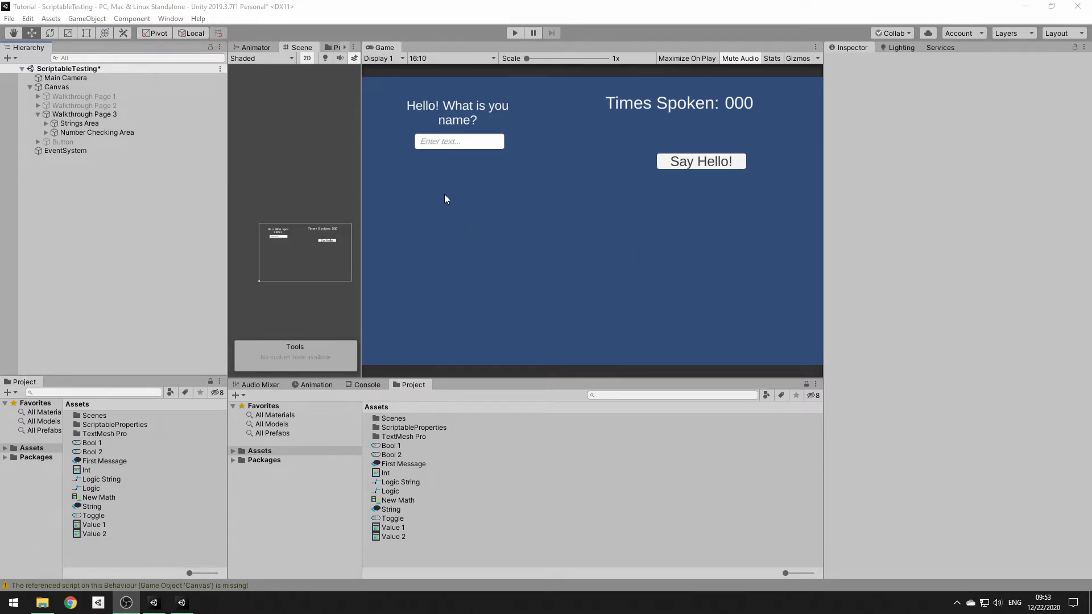
Step: Preview the Second Speech and Thats Pretty Cool! texts of the Strings Area by briefly activating each object
click(46, 123)
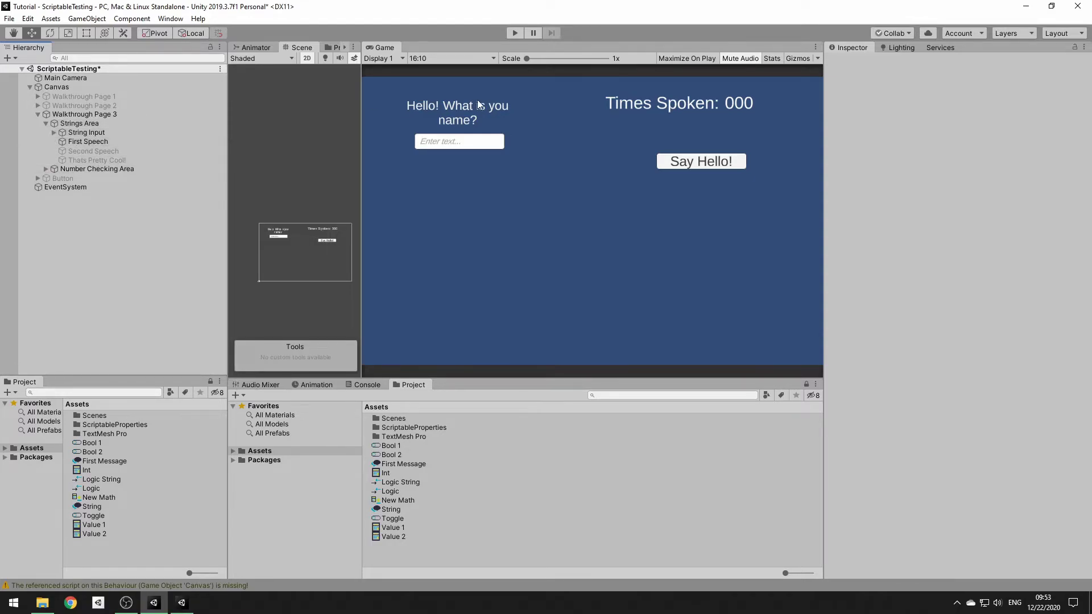
click(107, 153)
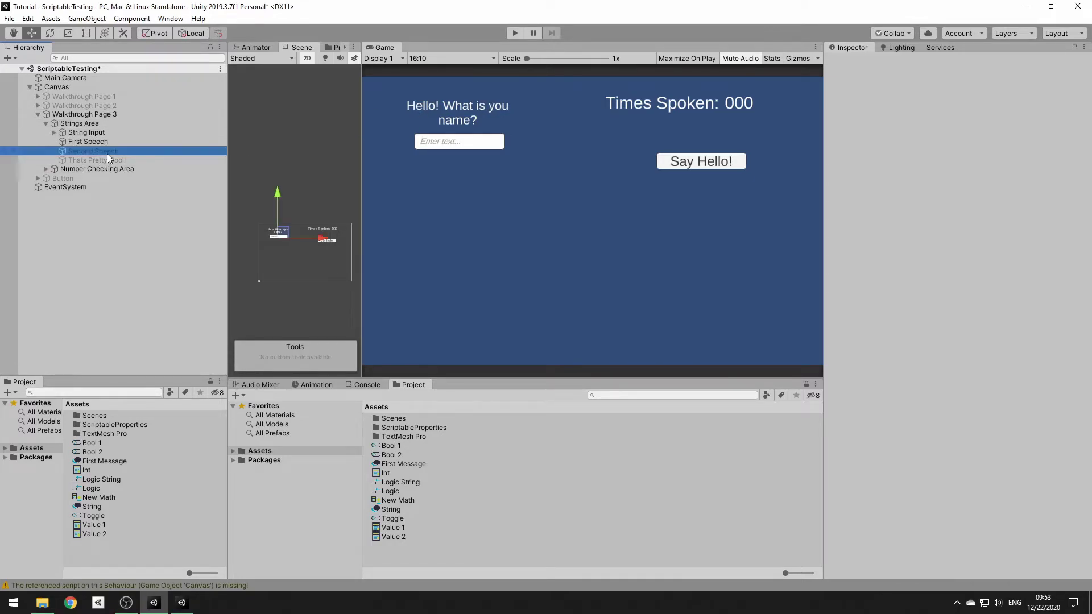
click(853, 63)
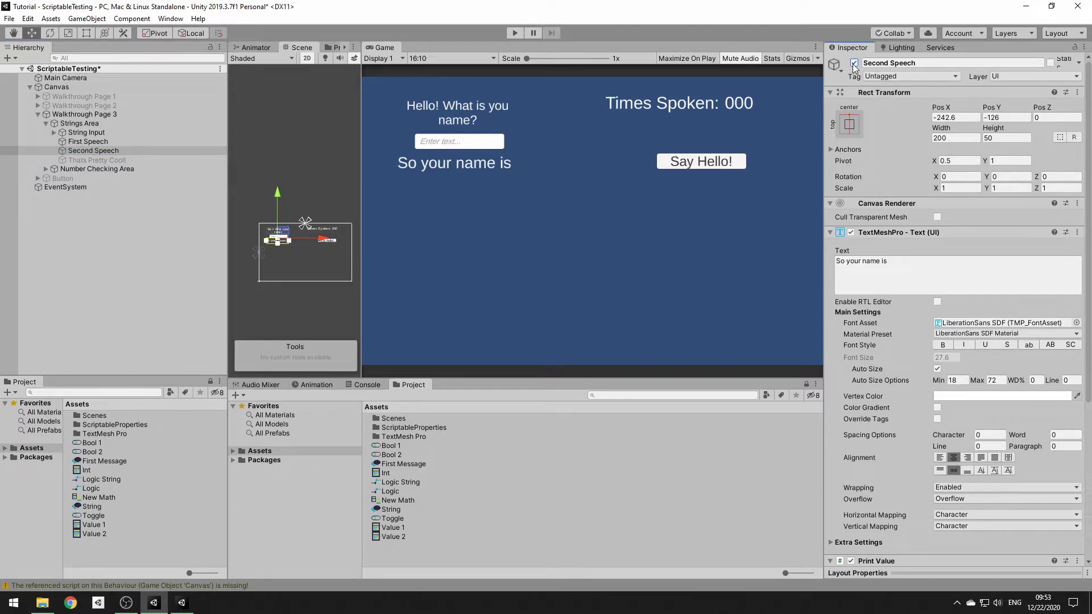
click(854, 63)
click(128, 159)
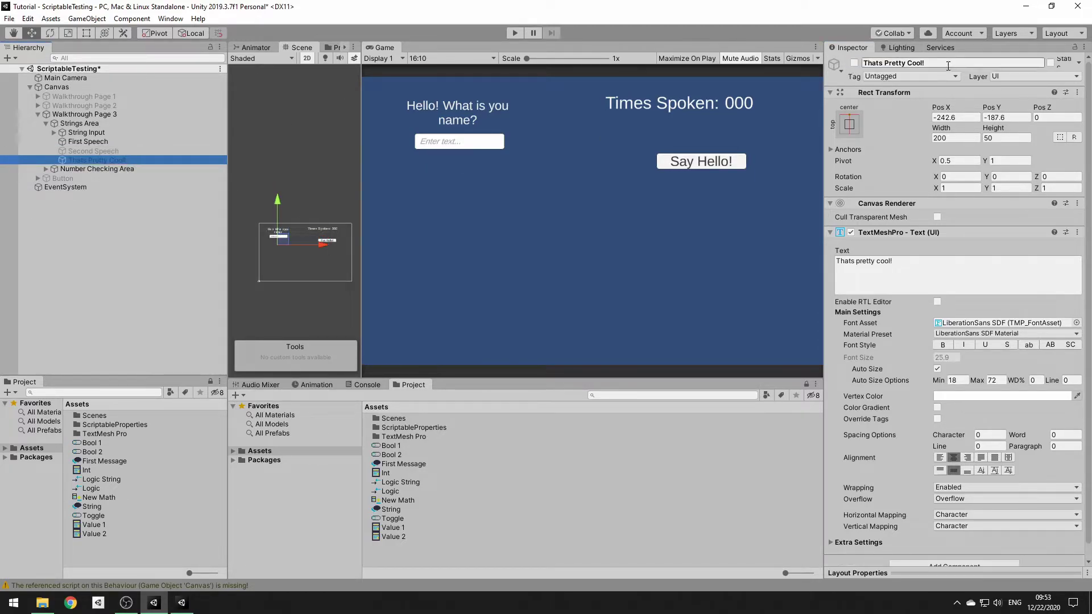
click(854, 63)
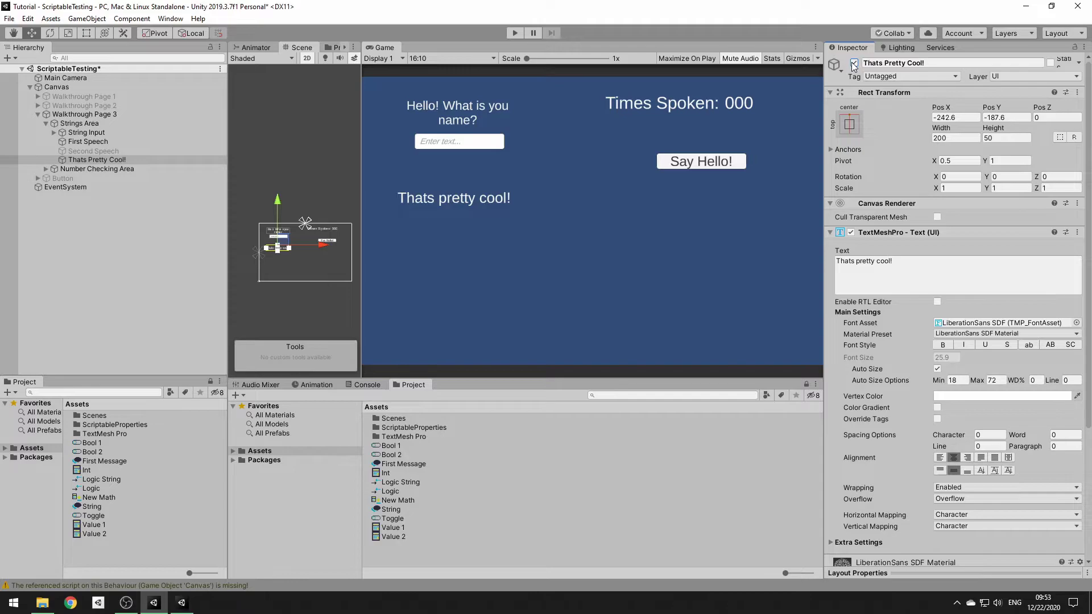
click(854, 63)
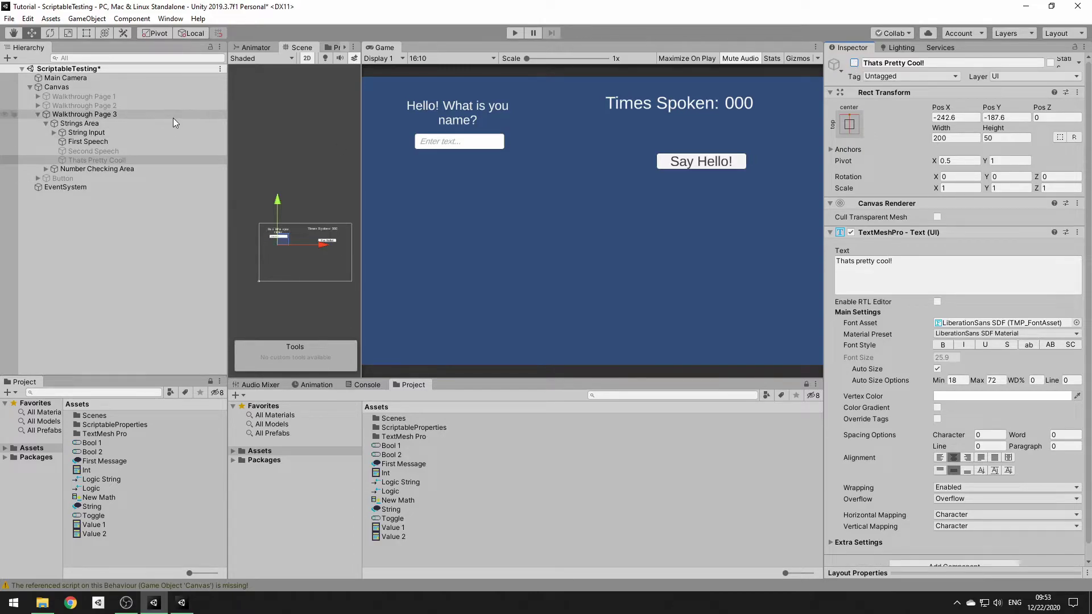
Step: Review the String Input's On Value Changed and On End Edit events and the First Message asset's value
click(85, 133)
scroll(910, 307, down, 10)
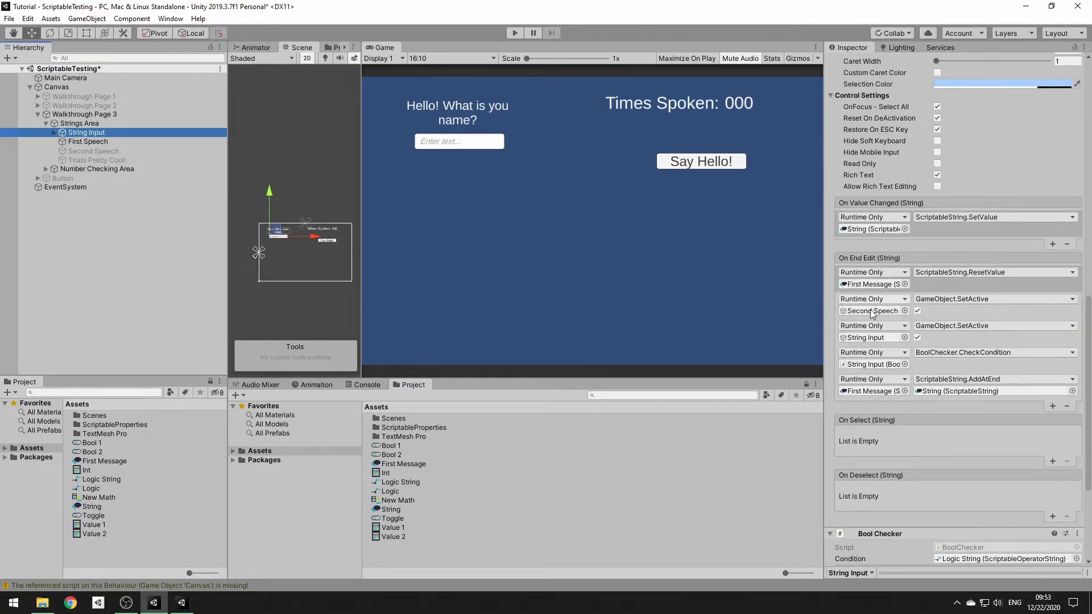
scroll(920, 342, up, 3)
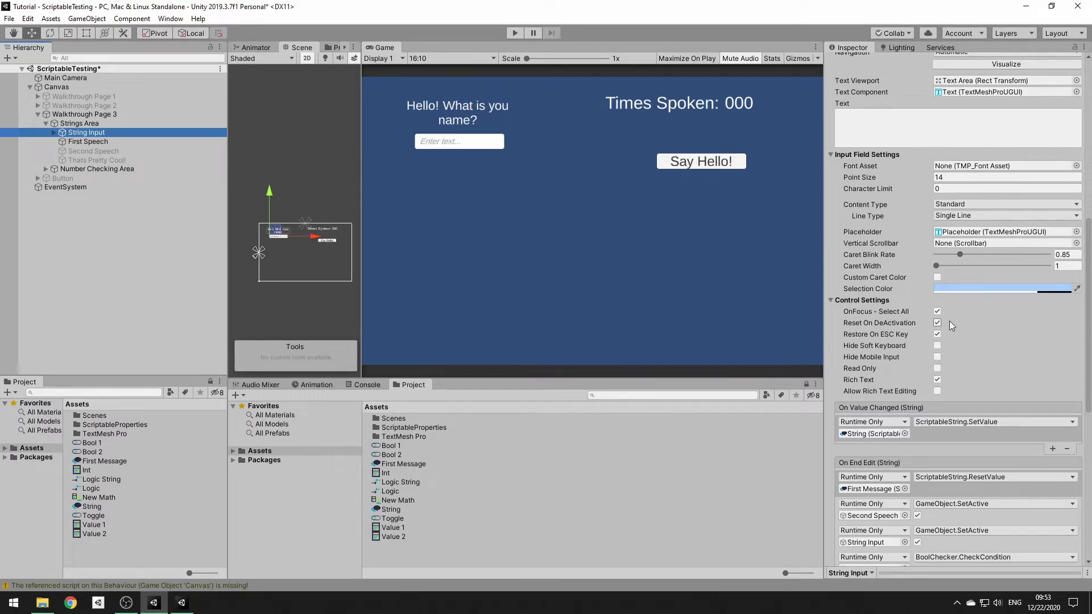
scroll(950, 321, down, 6)
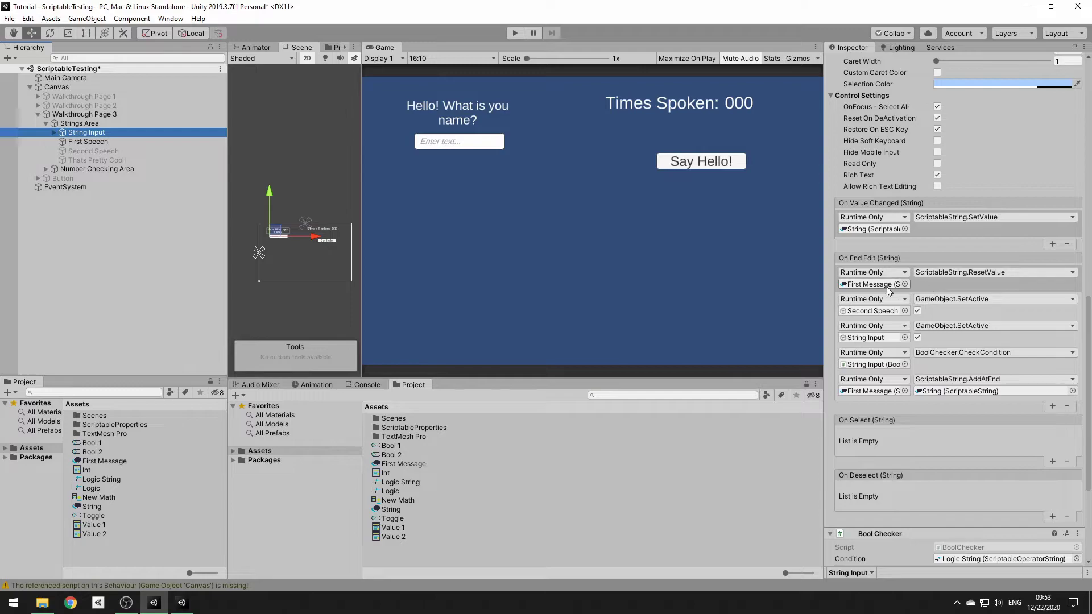
click(405, 464)
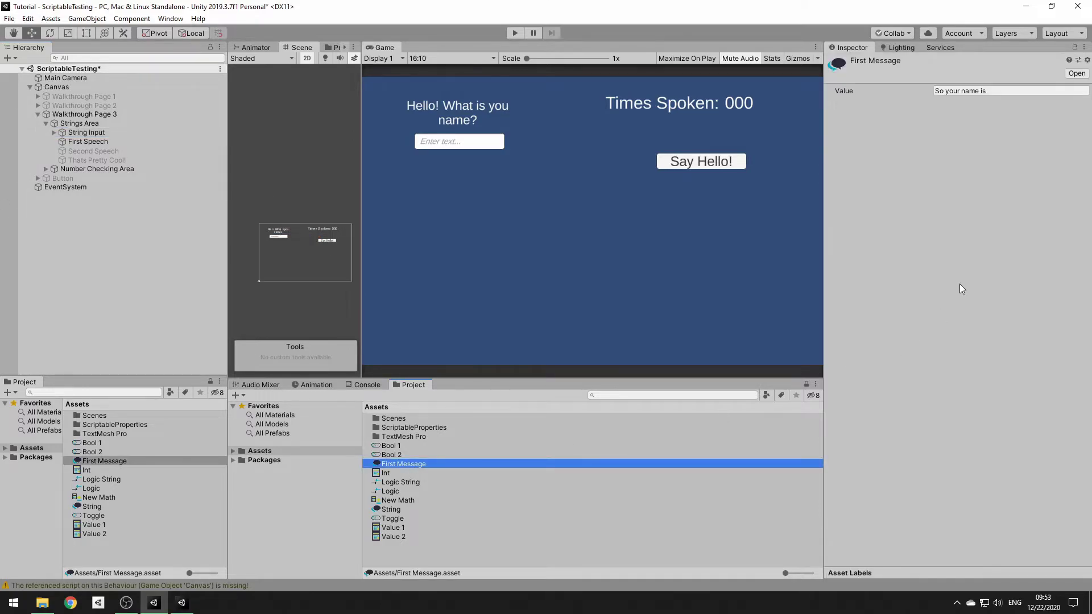
click(934, 91)
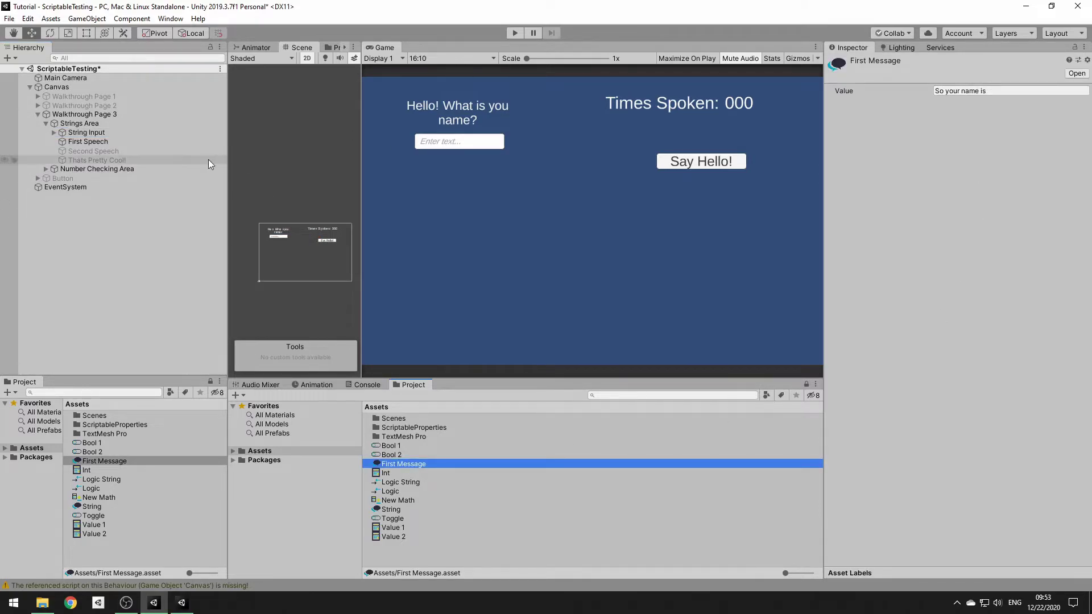
Step: Remove the GameObject.SetActive call targeting String Input from the String Input's On End Edit events
click(86, 132)
scroll(911, 314, down, 5)
scroll(911, 314, down, 10)
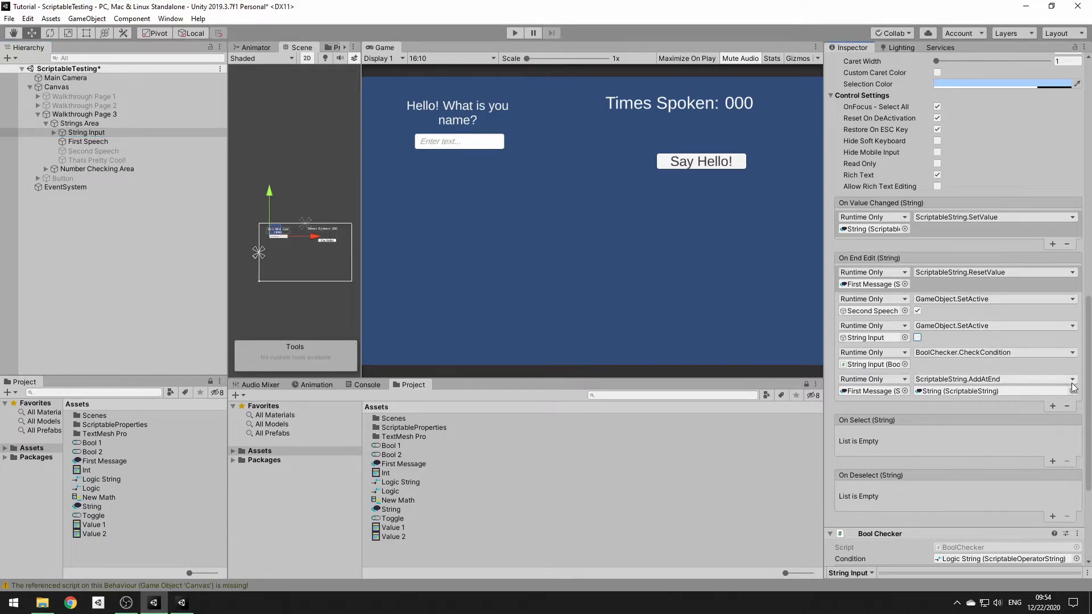
click(1082, 342)
click(1067, 406)
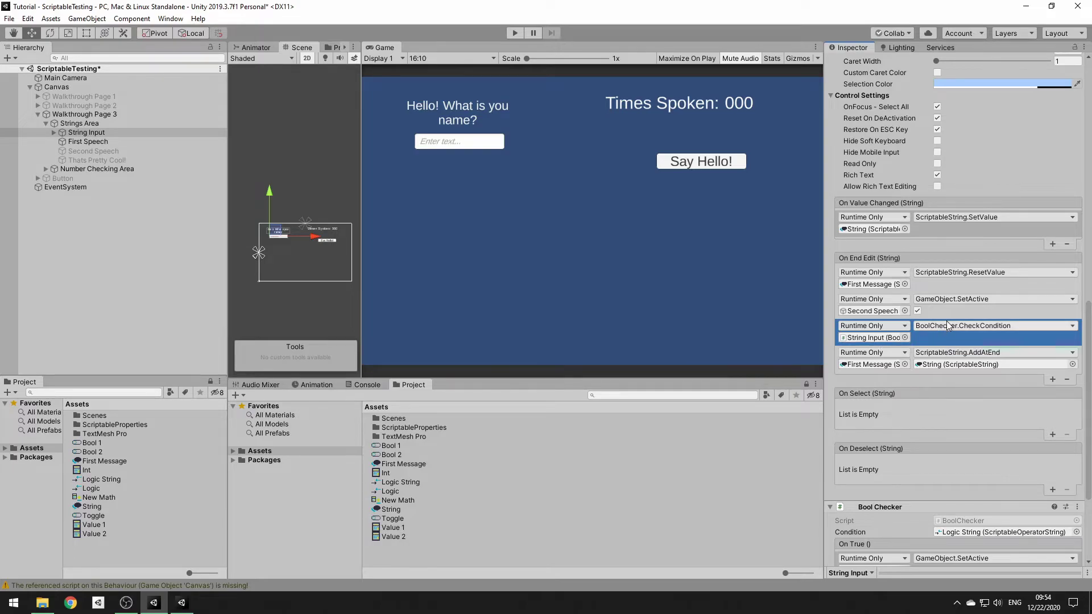
Step: Examine the String Input's Bool Checker, its Logic String condition asset and the Thats Pretty Cool! text object
scroll(946, 323, down, 3)
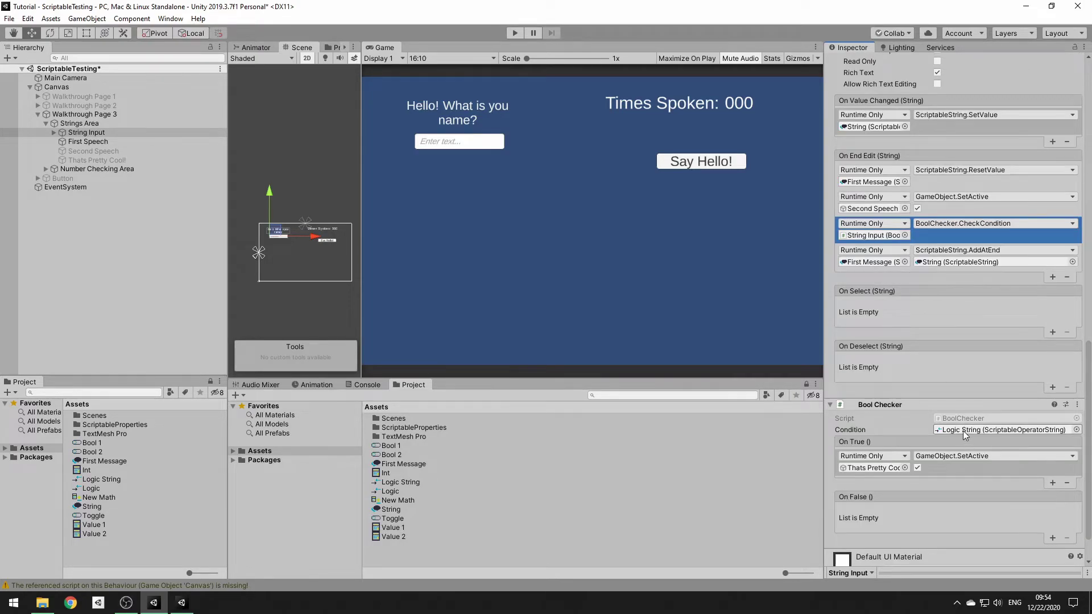
click(401, 482)
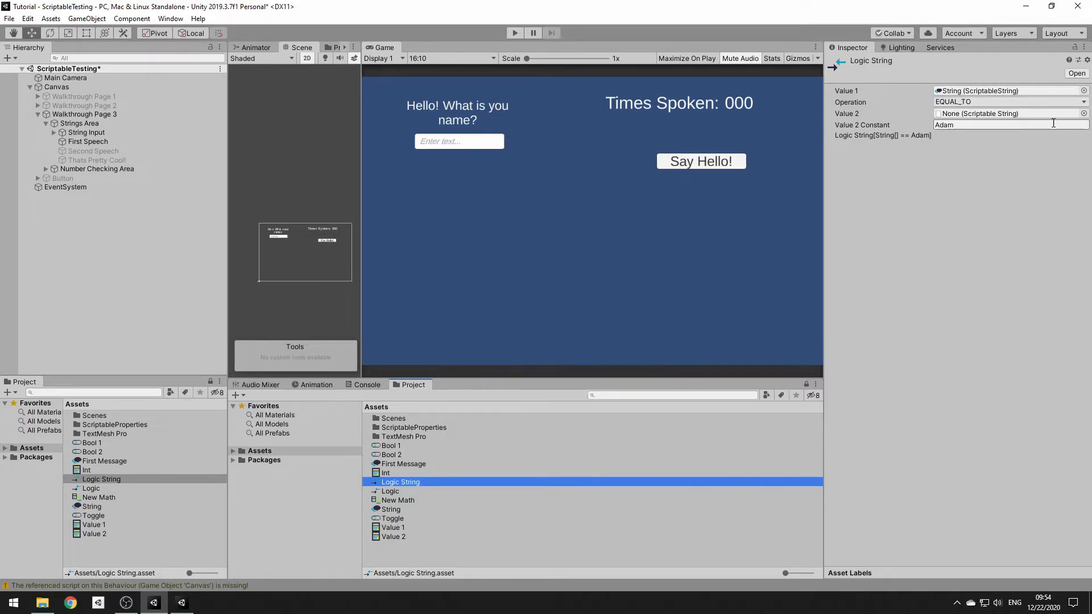
click(93, 159)
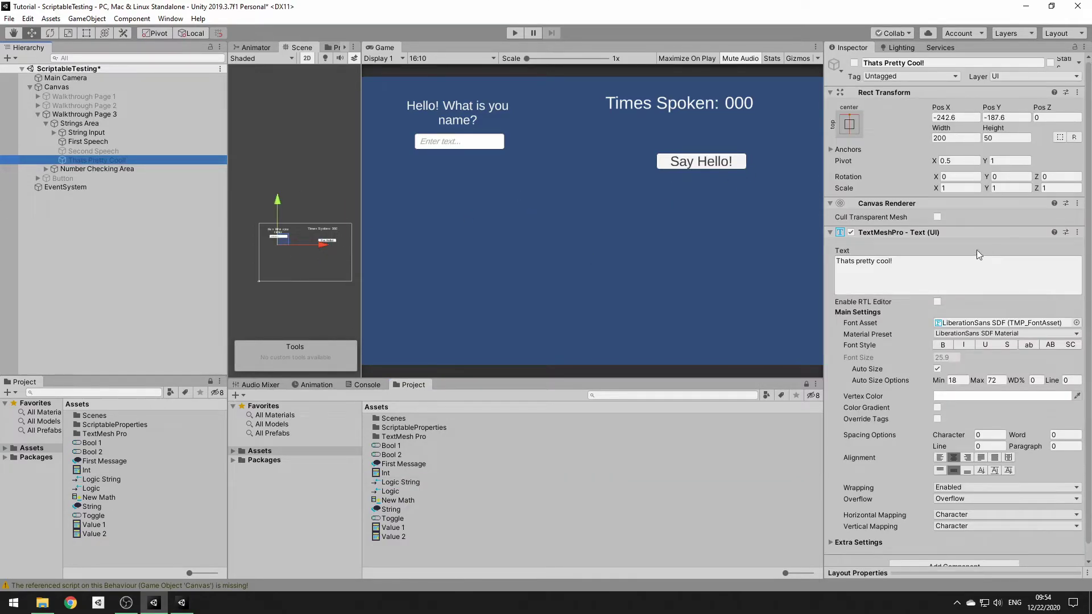
Step: Test the name prompt in a play run with a non-matching first name and the name set as Logic String's constant
click(514, 33)
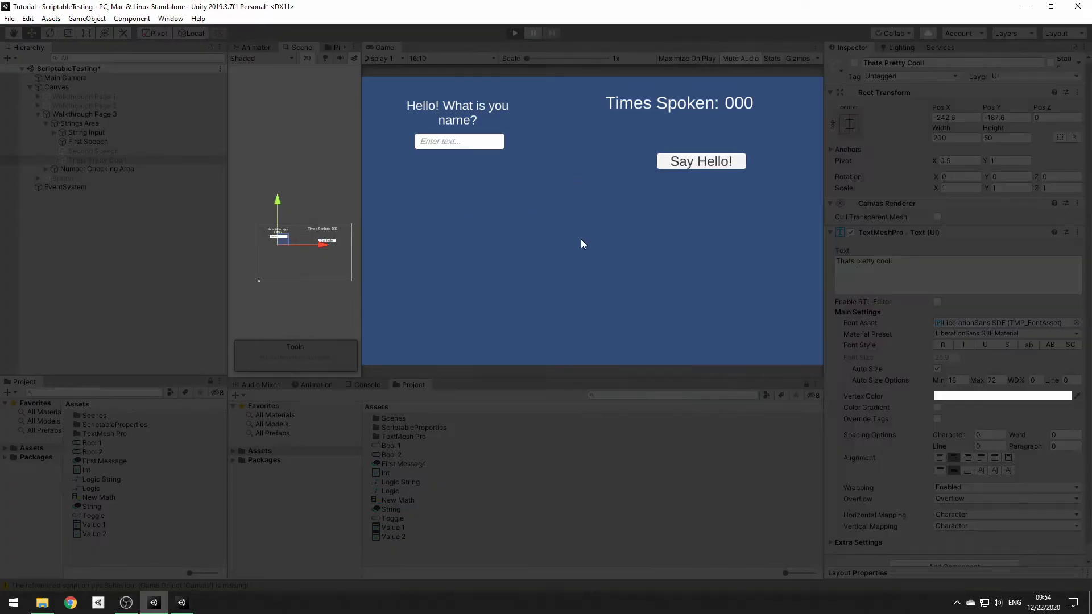
click(447, 141)
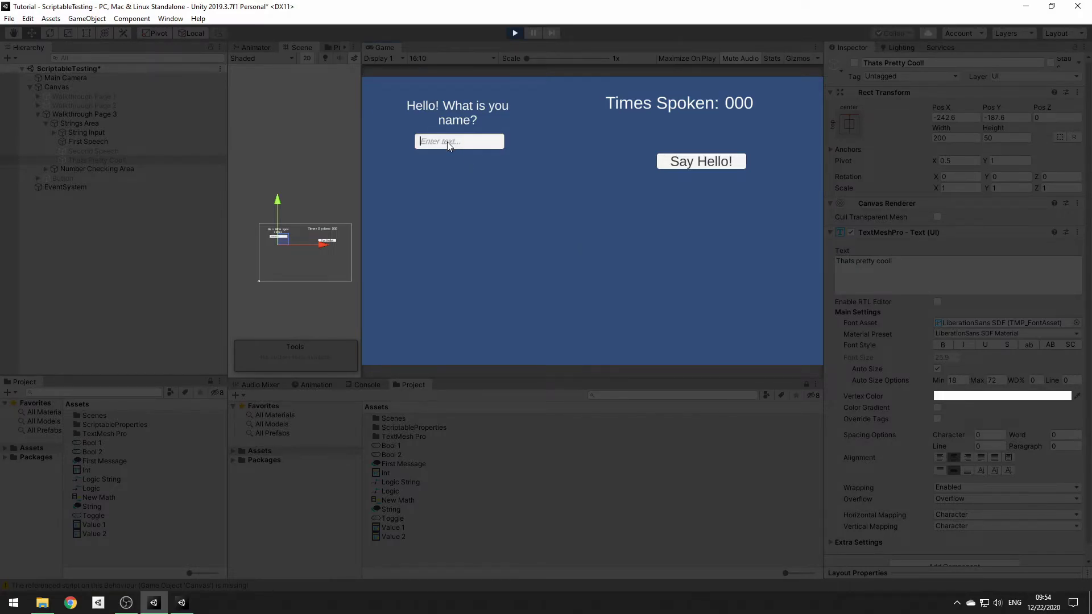
text(Greg)
key(Return)
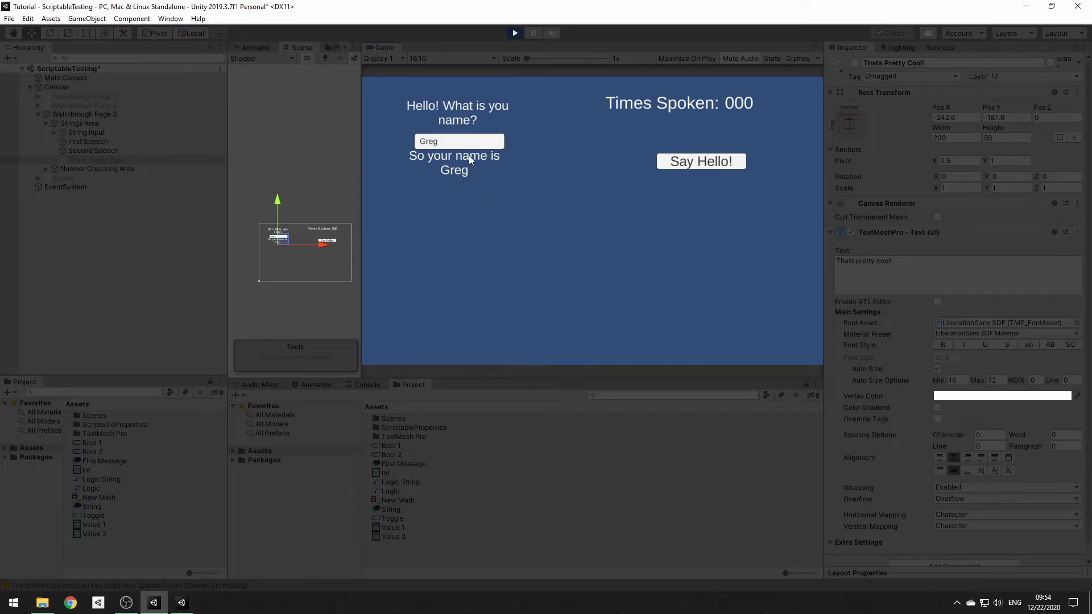
text(Adam)
key(Return)
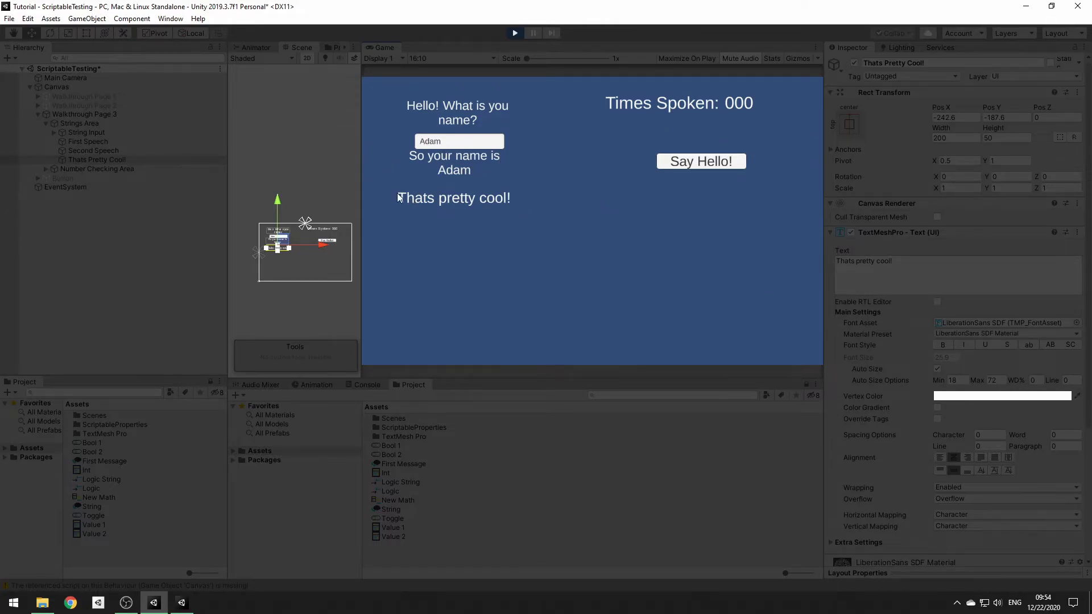
click(517, 33)
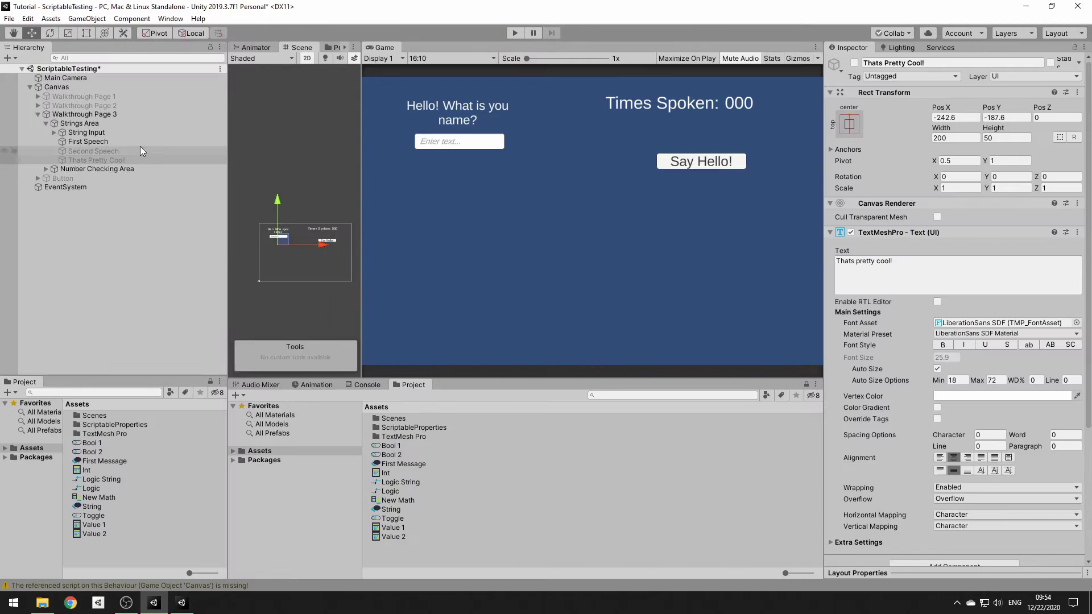
Step: Review the String Input's On End Edit events, its Bool Checker and the First Message asset's value
click(91, 132)
scroll(933, 296, down, 10)
scroll(935, 323, down, 10)
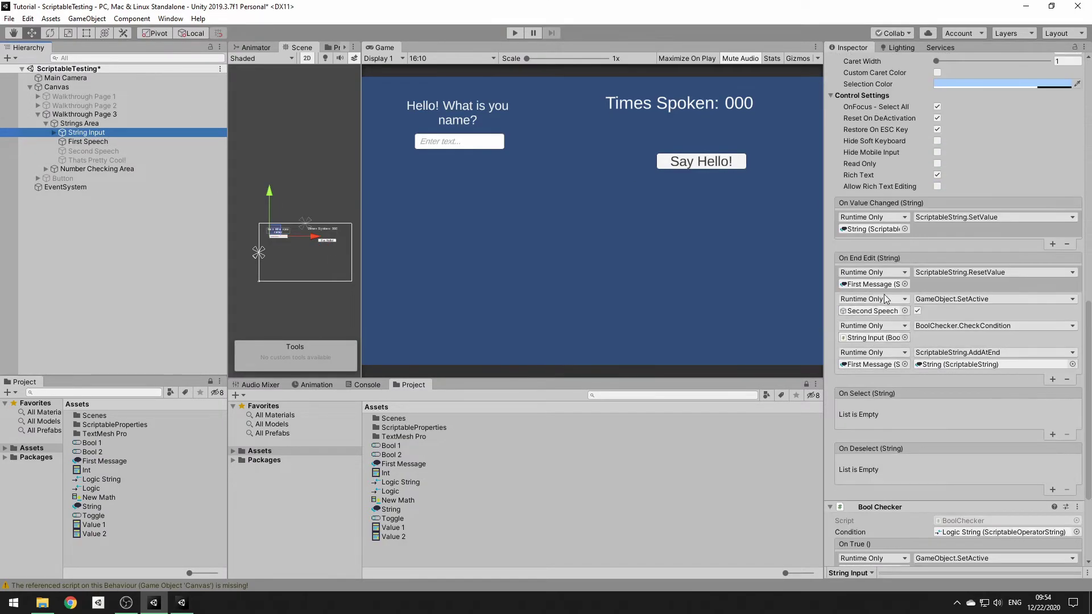
click(878, 290)
click(405, 464)
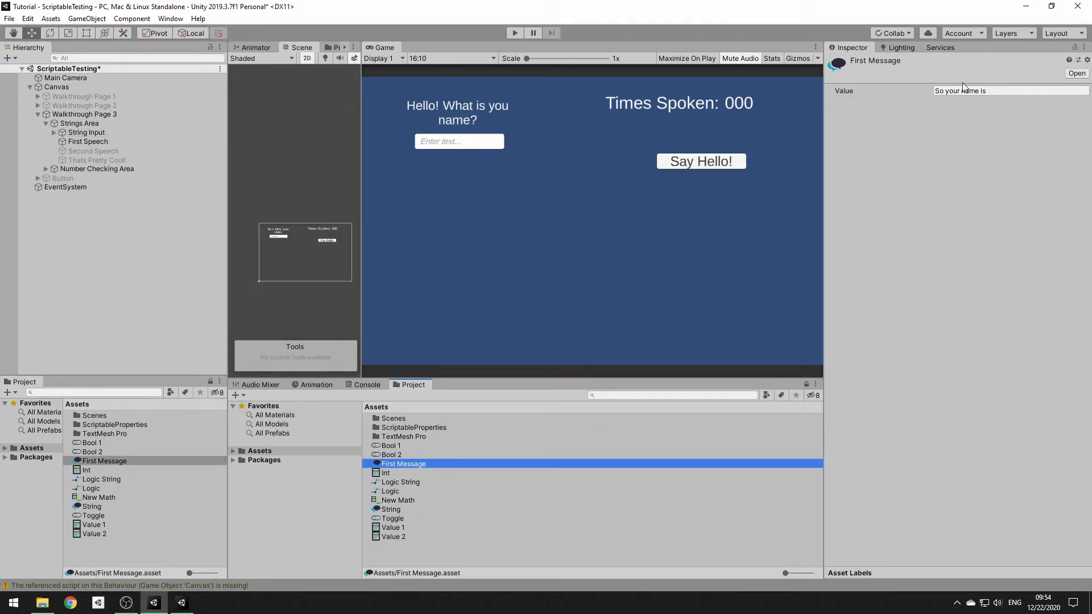
click(996, 91)
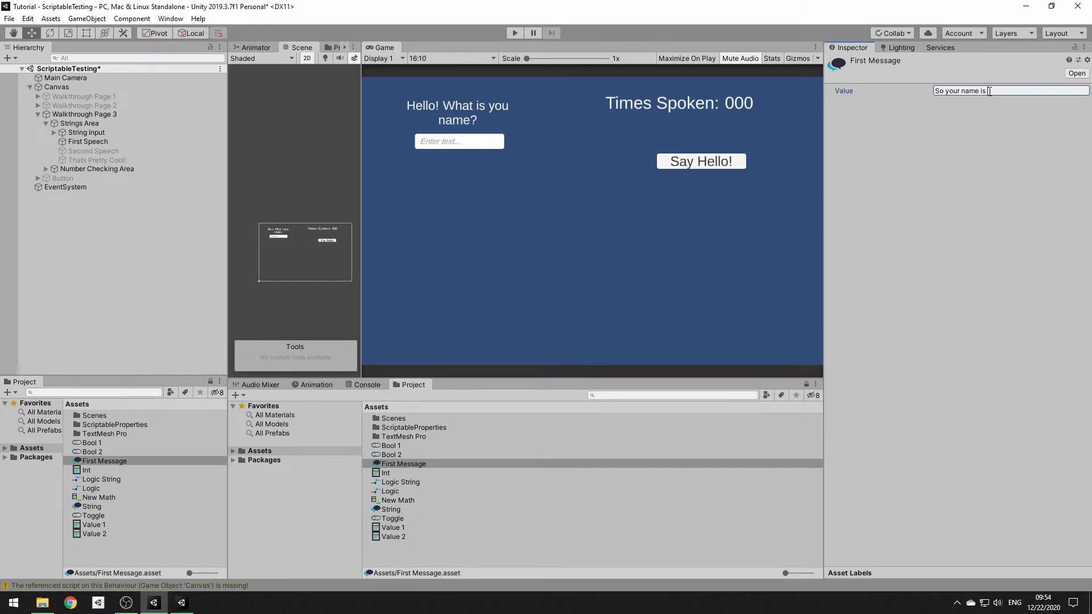
click(117, 131)
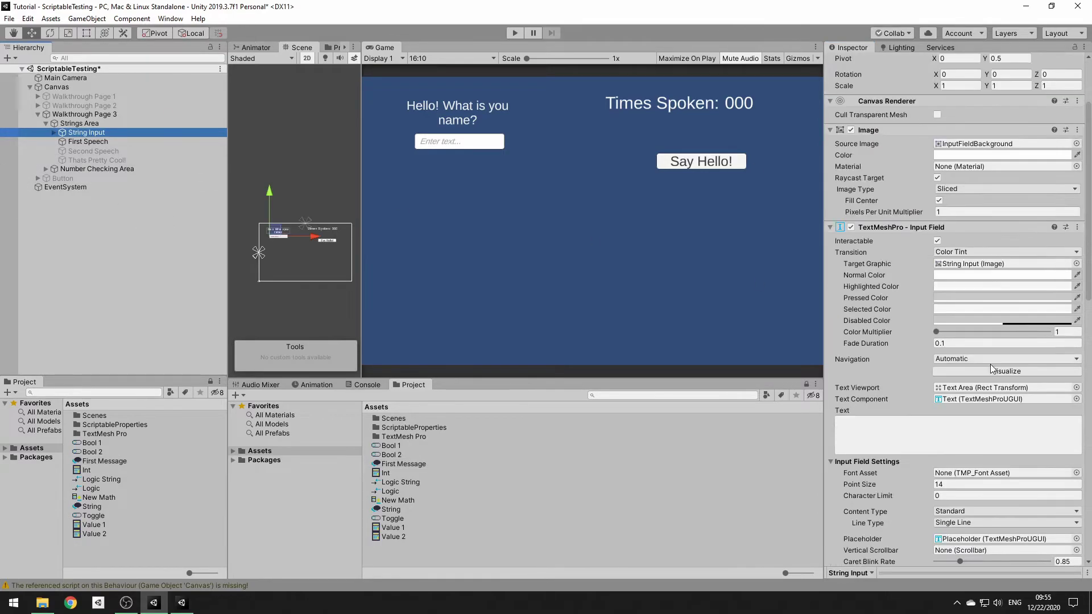
scroll(989, 387, down, 10)
scroll(985, 410, down, 10)
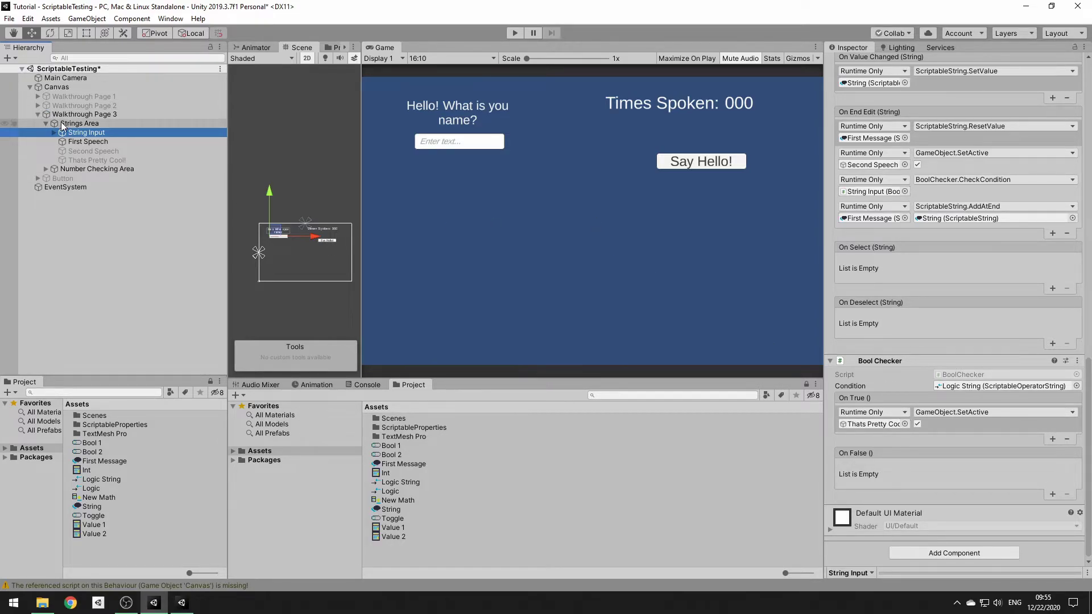
Step: Collapse Strings Area, expand Number Checking Area and examine the Response text object's components
click(42, 124)
click(45, 124)
click(80, 132)
click(46, 132)
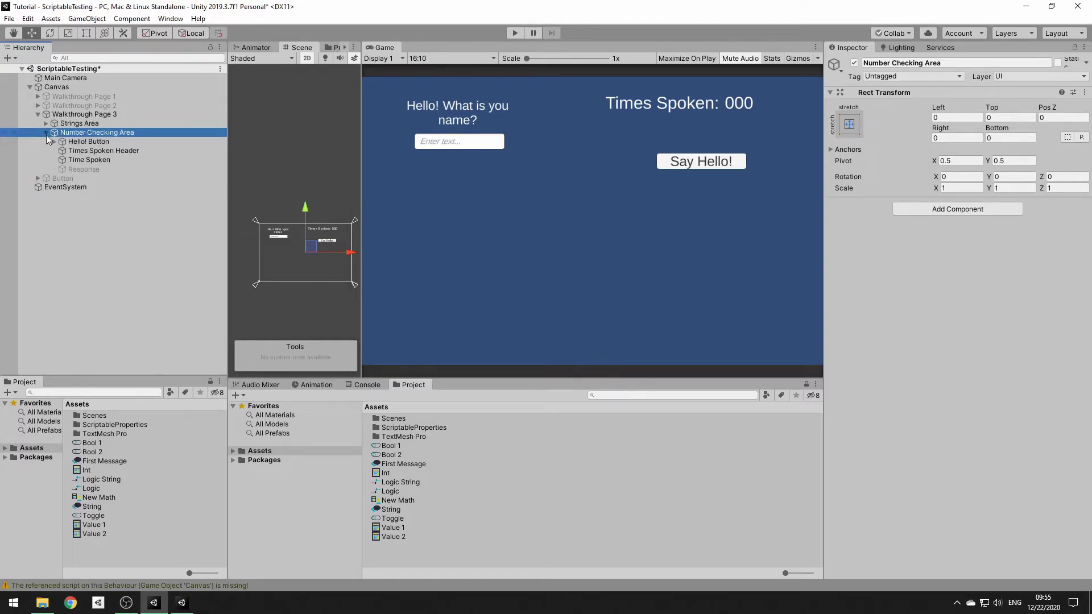
click(91, 169)
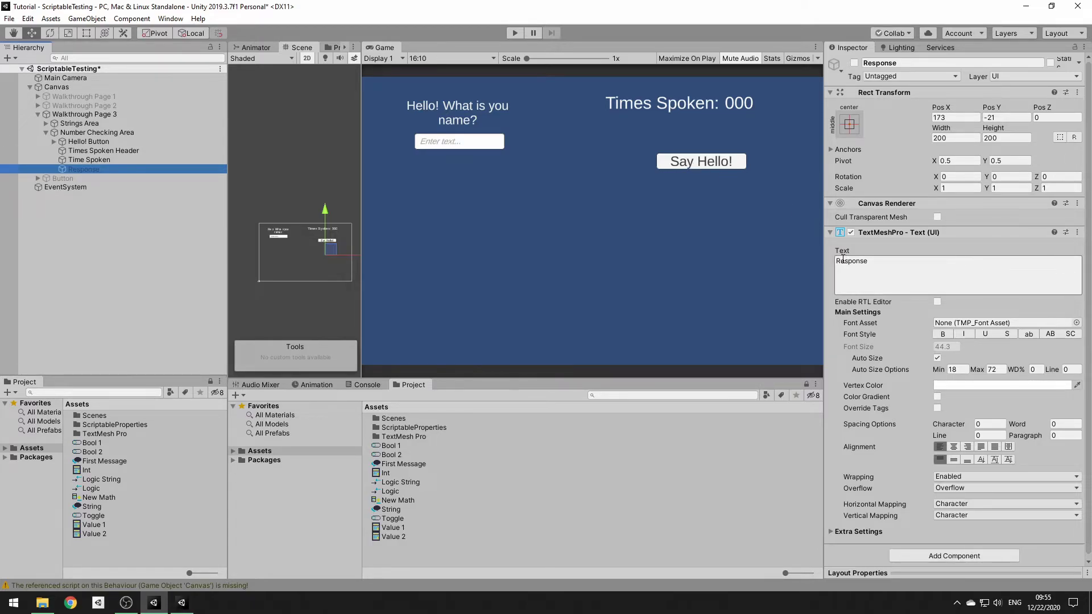
scroll(893, 387, down, 1)
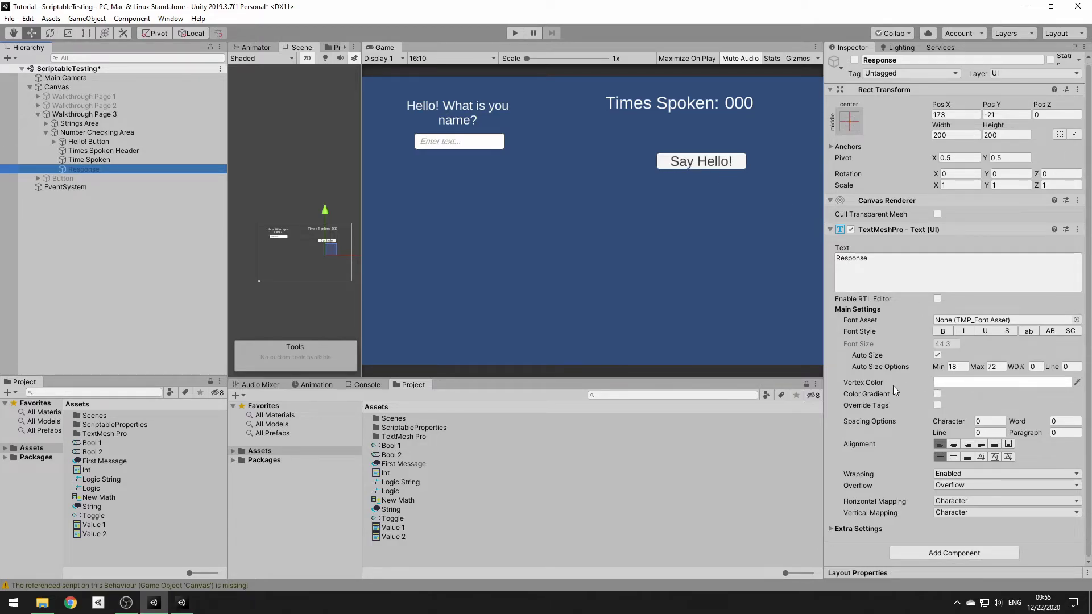
click(940, 551)
text(print)
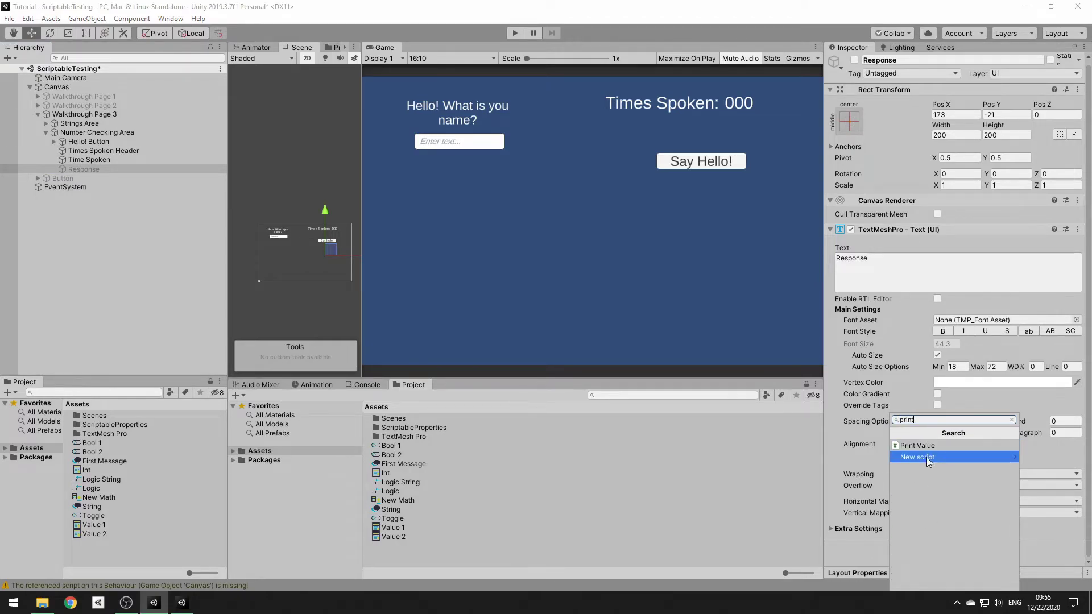
key(Escape)
right_click(403, 545)
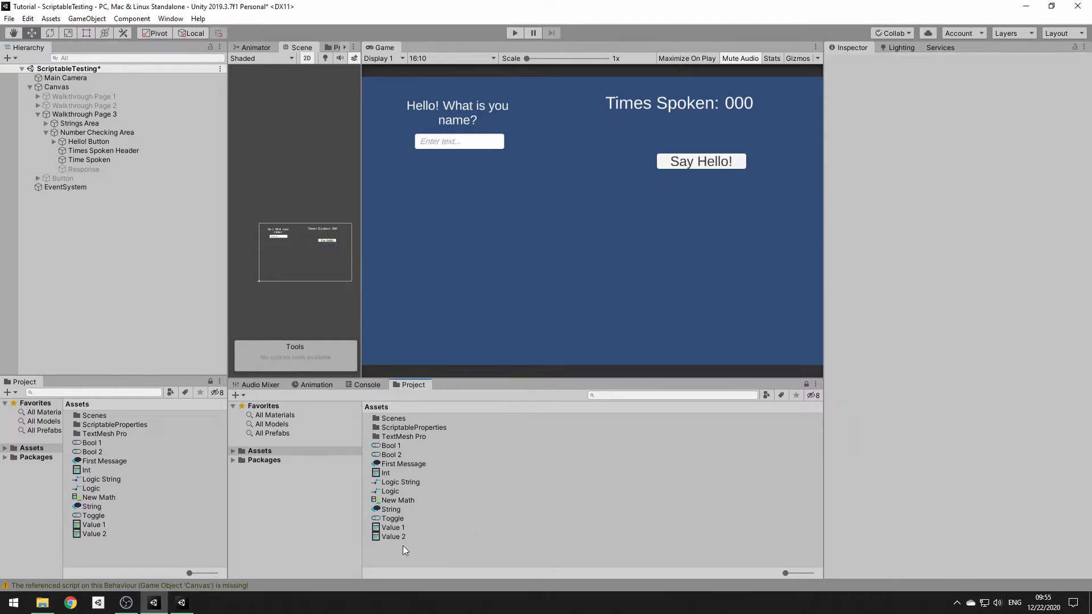
mouse_move(516, 268)
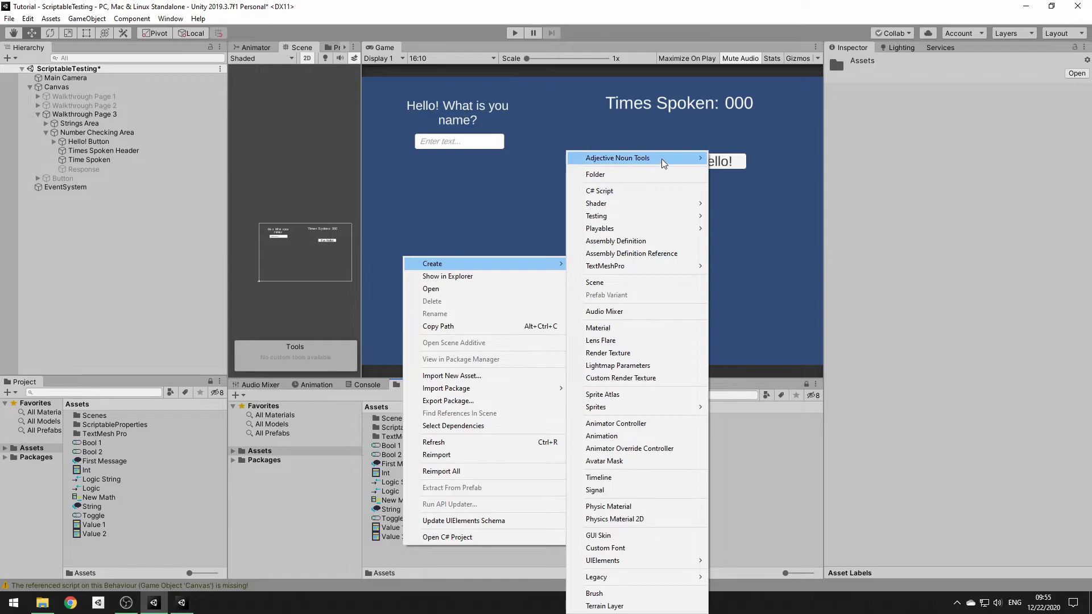
mouse_move(594, 160)
mouse_move(777, 157)
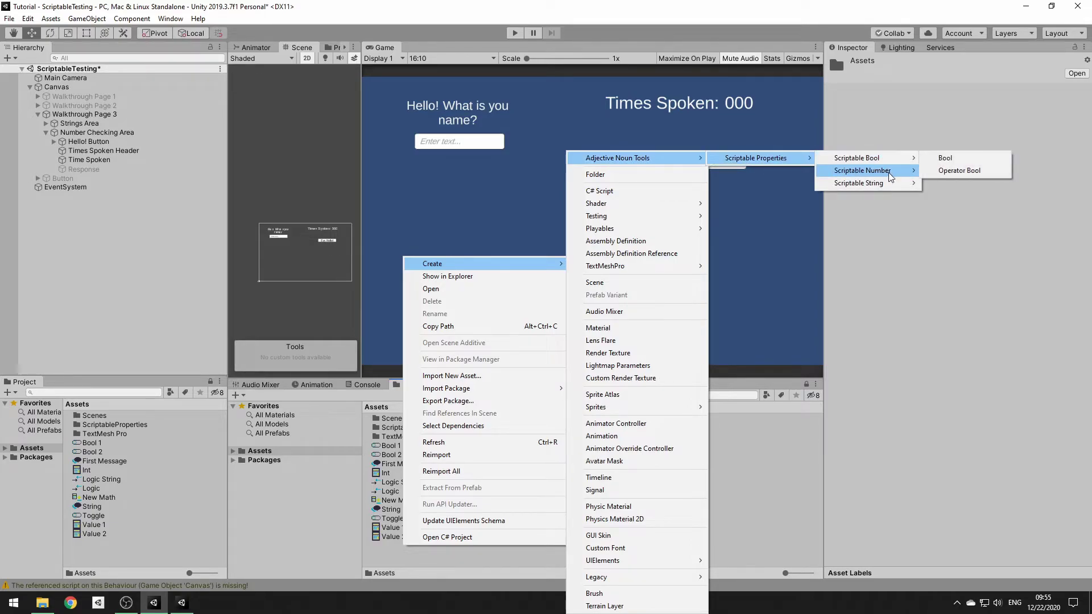
mouse_move(895, 183)
click(969, 183)
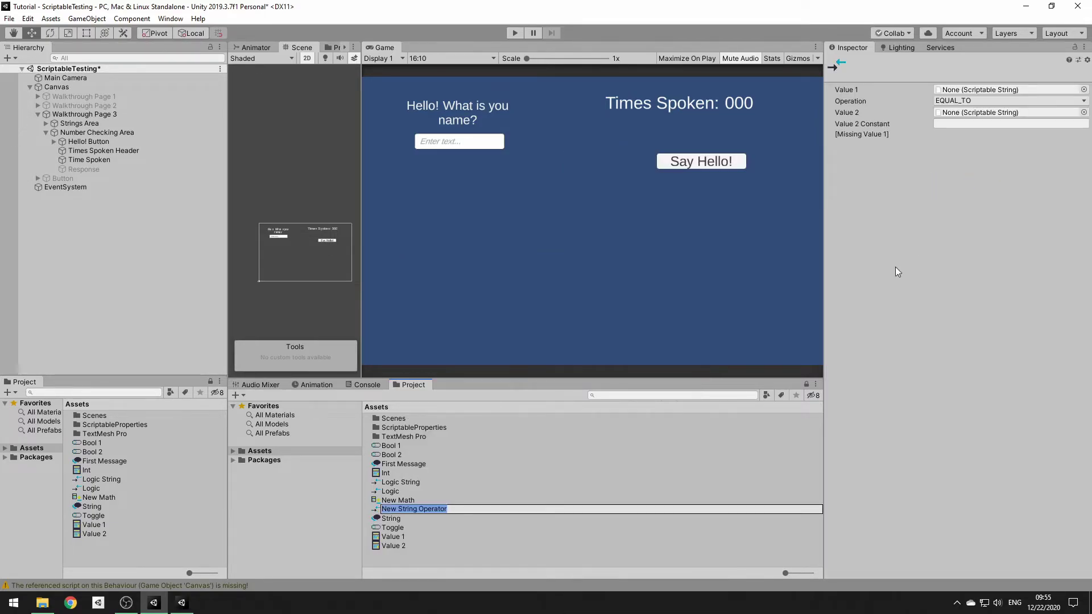
click(419, 507)
key(Delete)
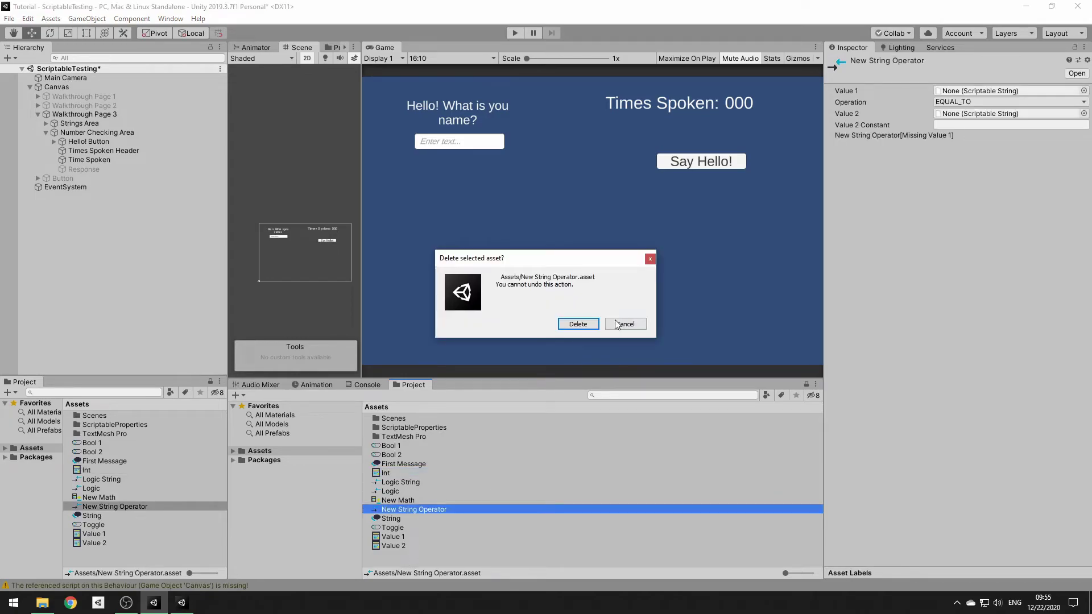
key(Return)
Step: Create a Scriptable String asset in the Assets folder and name it Response
right_click(423, 551)
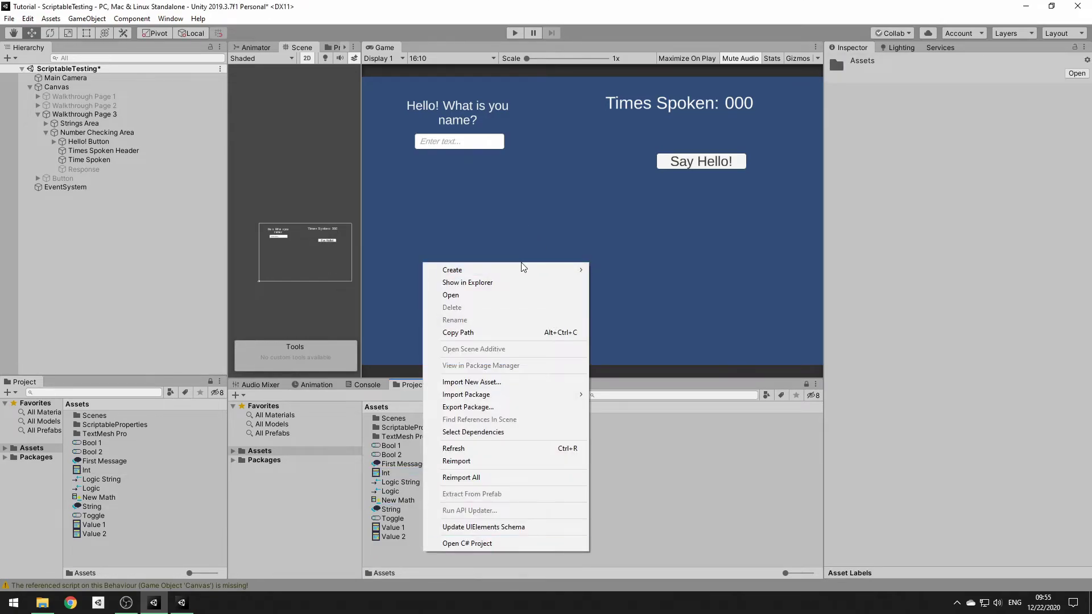
mouse_move(573, 270)
mouse_move(696, 158)
mouse_move(780, 159)
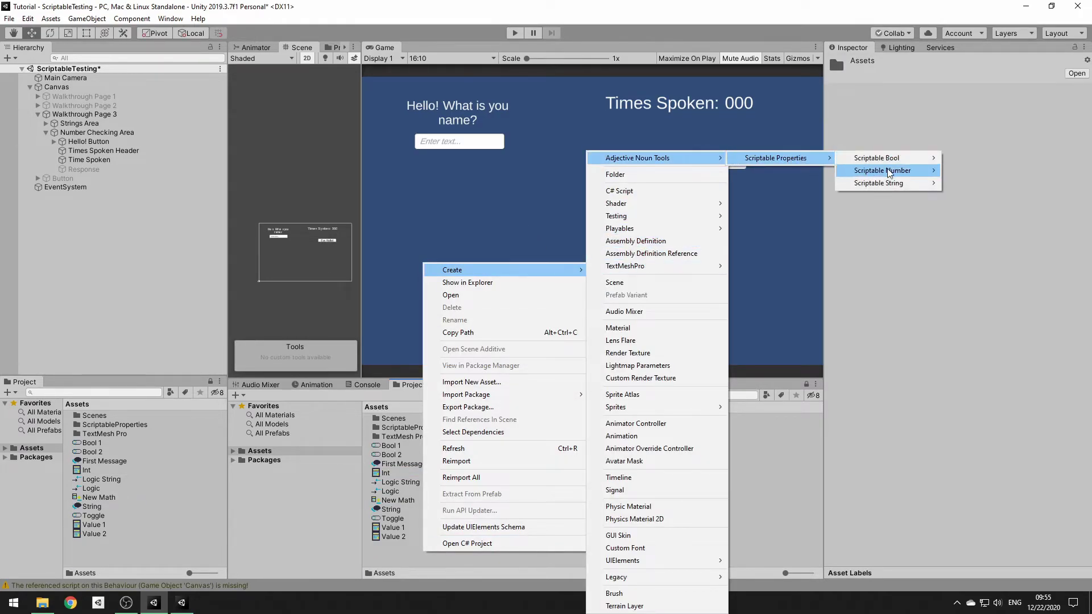
mouse_move(909, 188)
click(968, 195)
key(BackSpace)
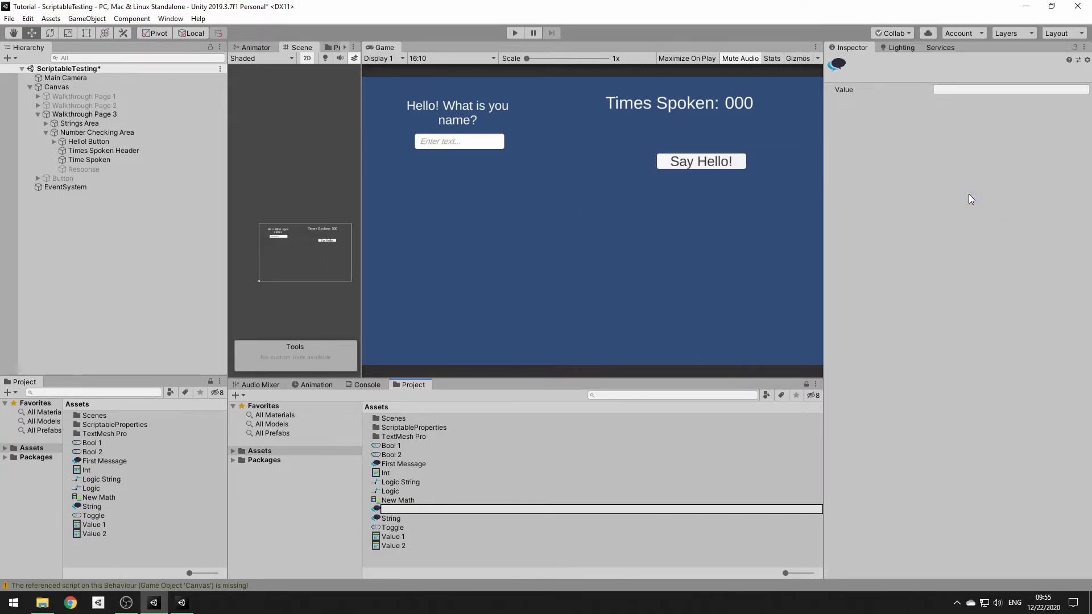
key(Return)
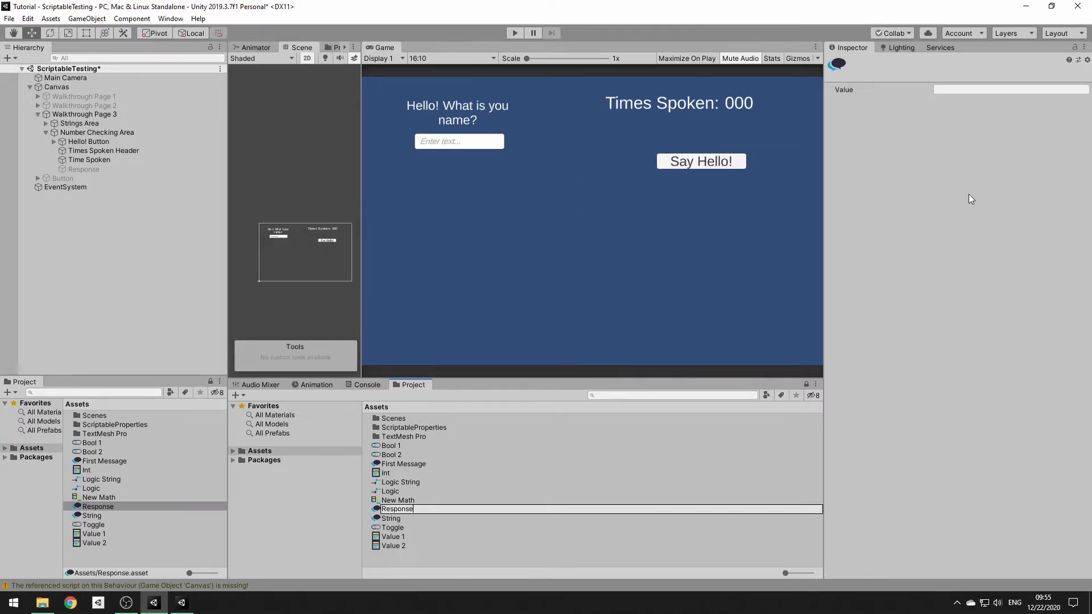
Step: Add a second On Click event to the Hello! Button with the Int asset as its target object
click(88, 141)
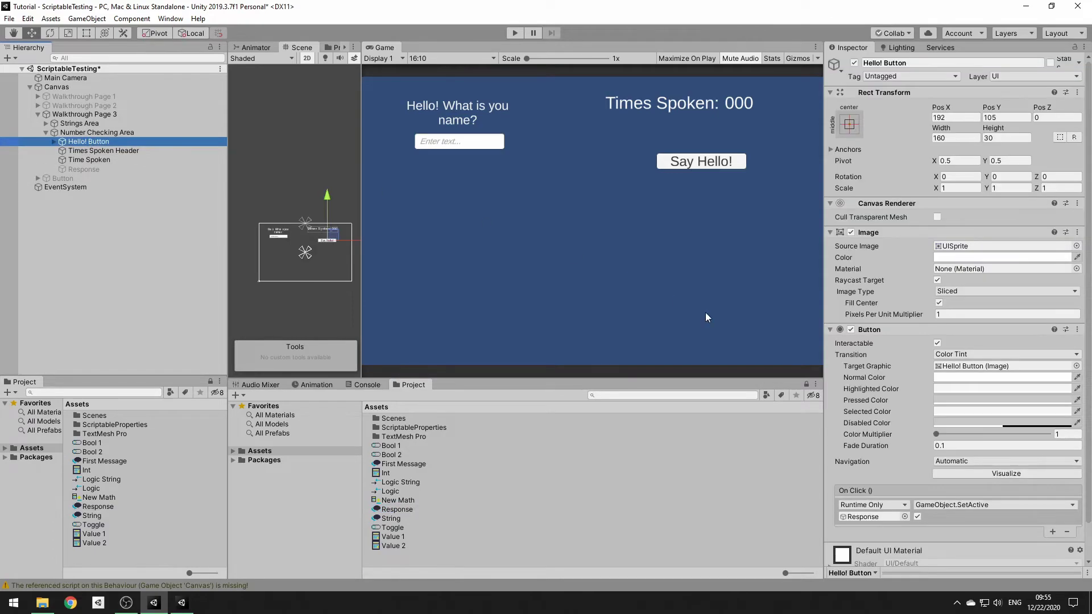
scroll(900, 367, down, 3)
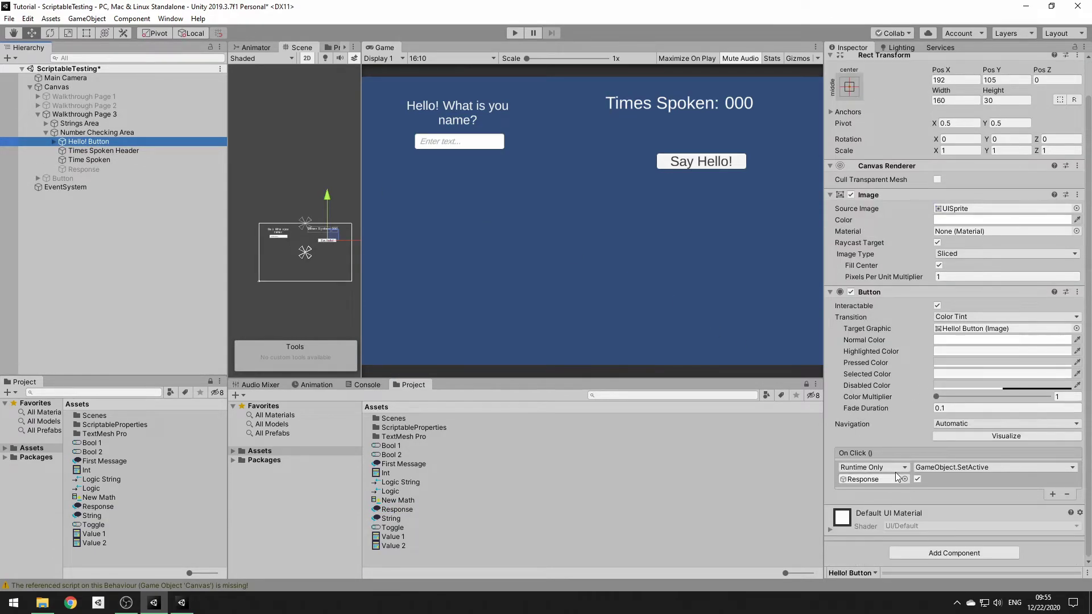
click(1052, 495)
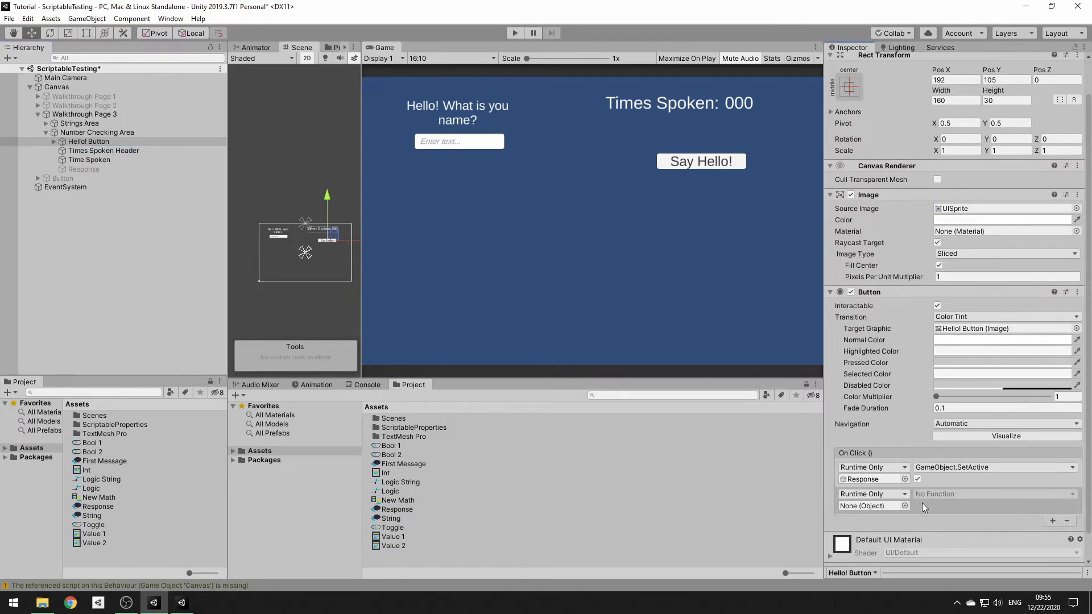
drag(390, 473, 875, 479)
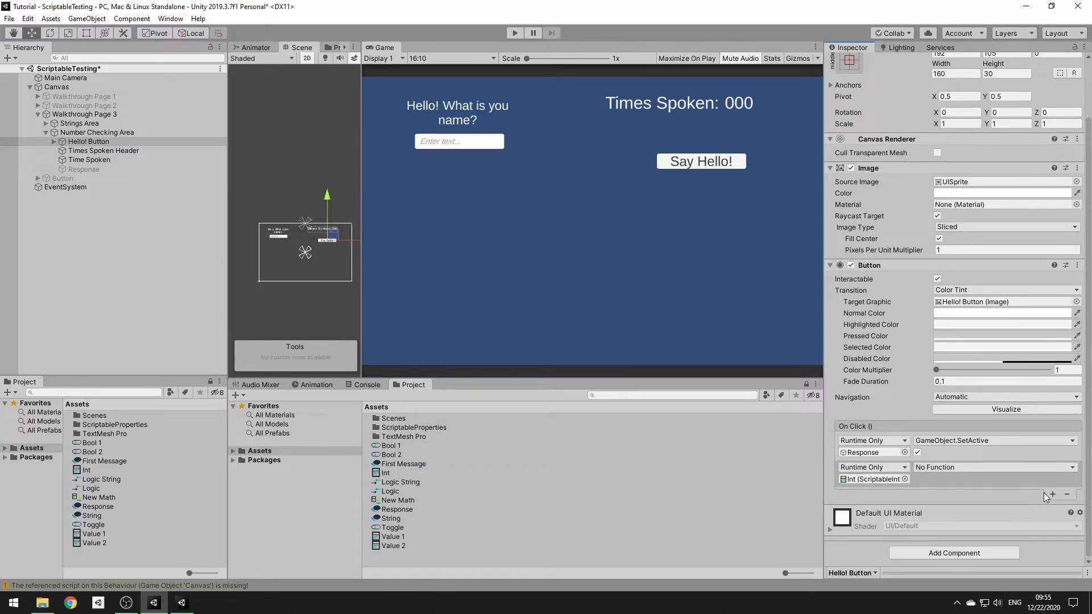
Step: Add a Bool Checker component to the Hello! Button
click(929, 555)
text(bool)
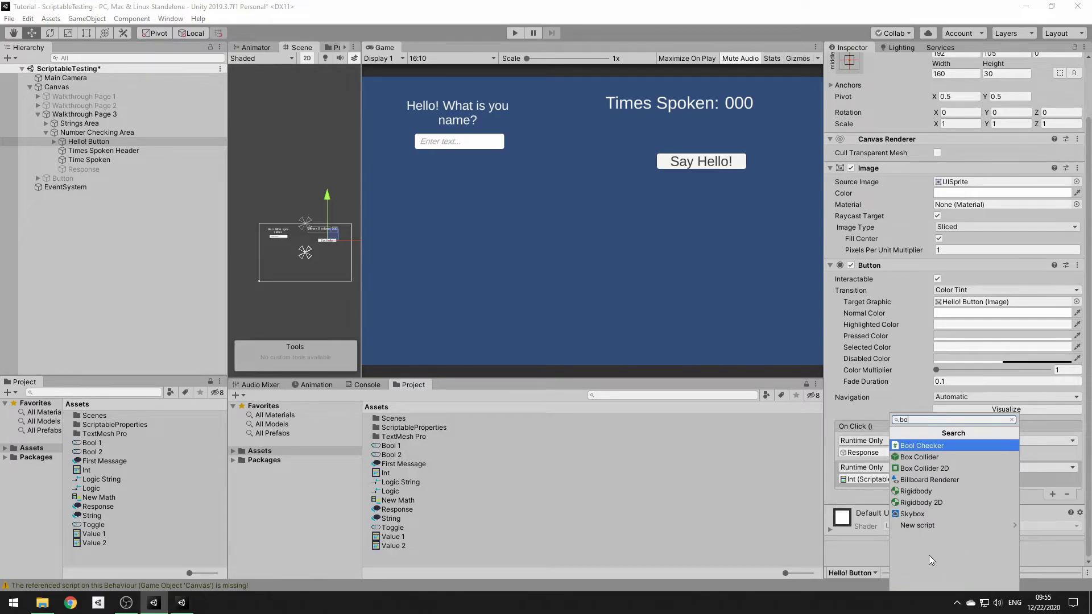
click(918, 446)
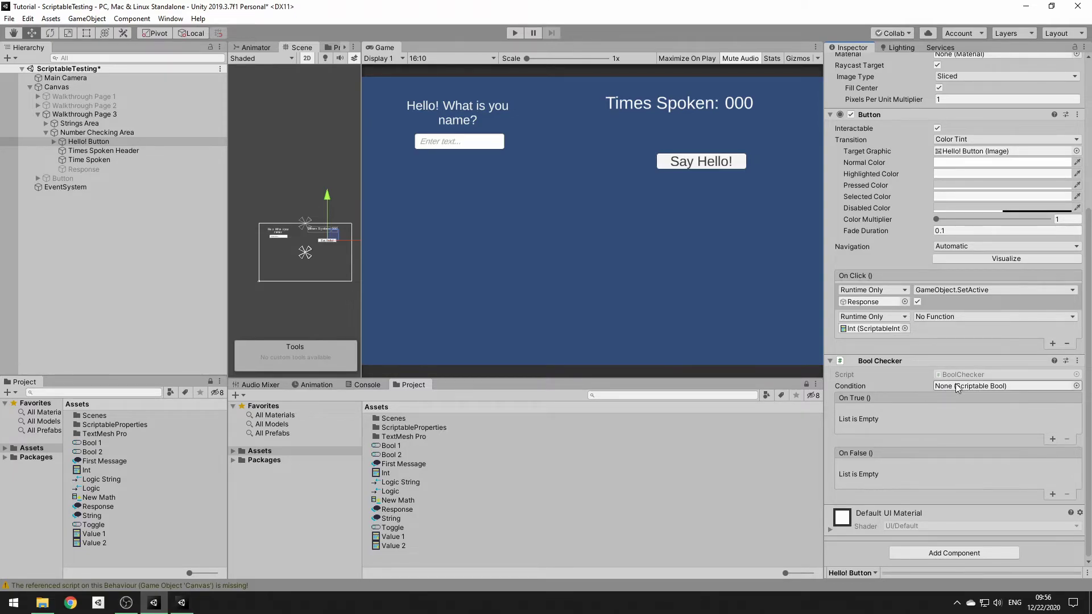
Step: Create a Scriptable Number Operator asset in the Assets folder and name it TimesPressed Checker
right_click(392, 556)
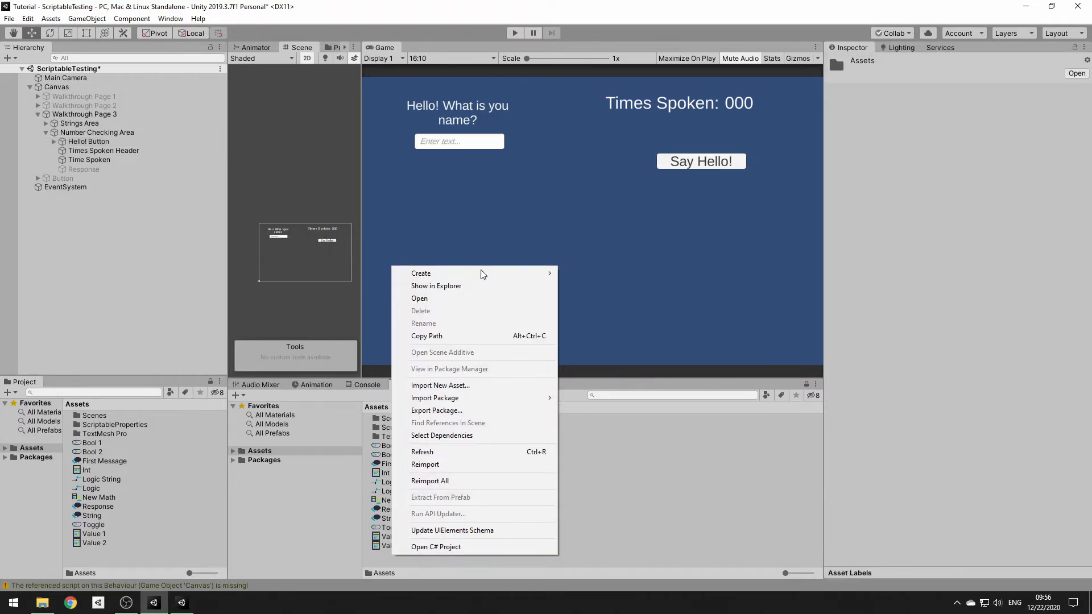
mouse_move(480, 274)
mouse_move(654, 164)
mouse_move(763, 158)
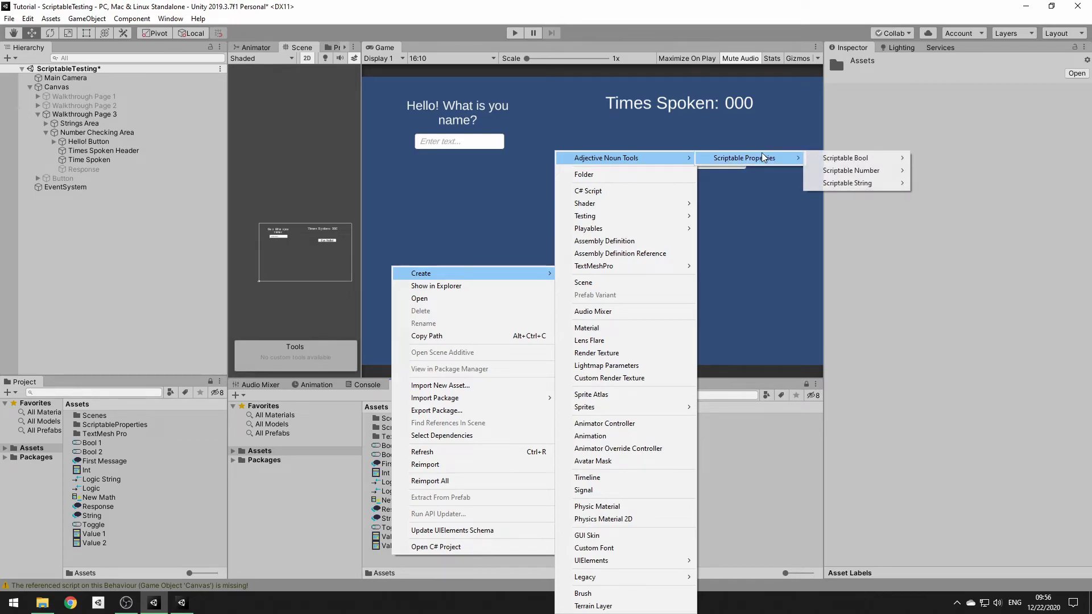
mouse_move(885, 172)
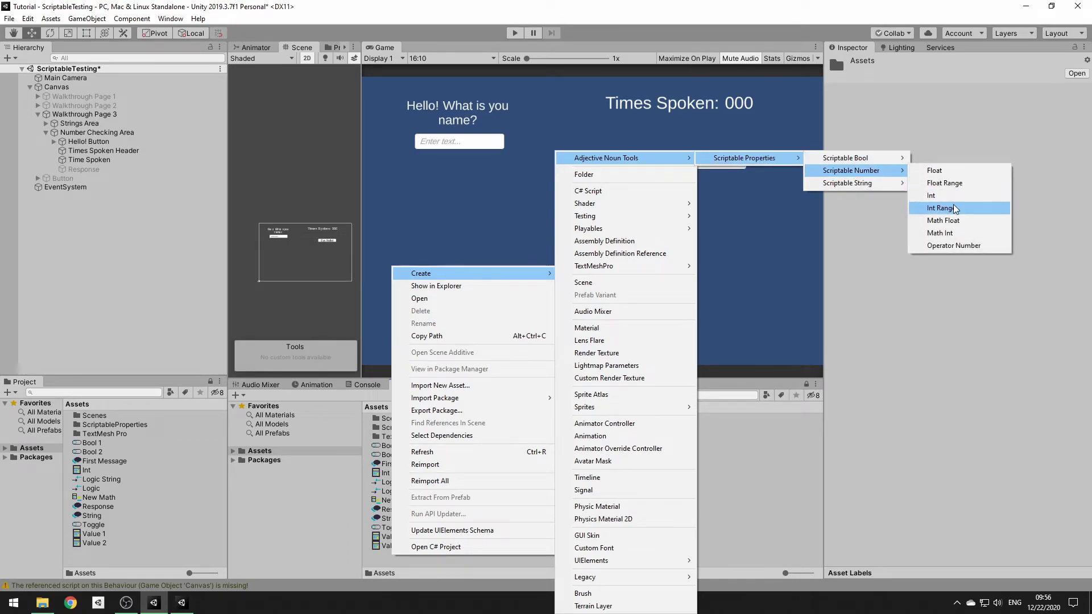
click(936, 245)
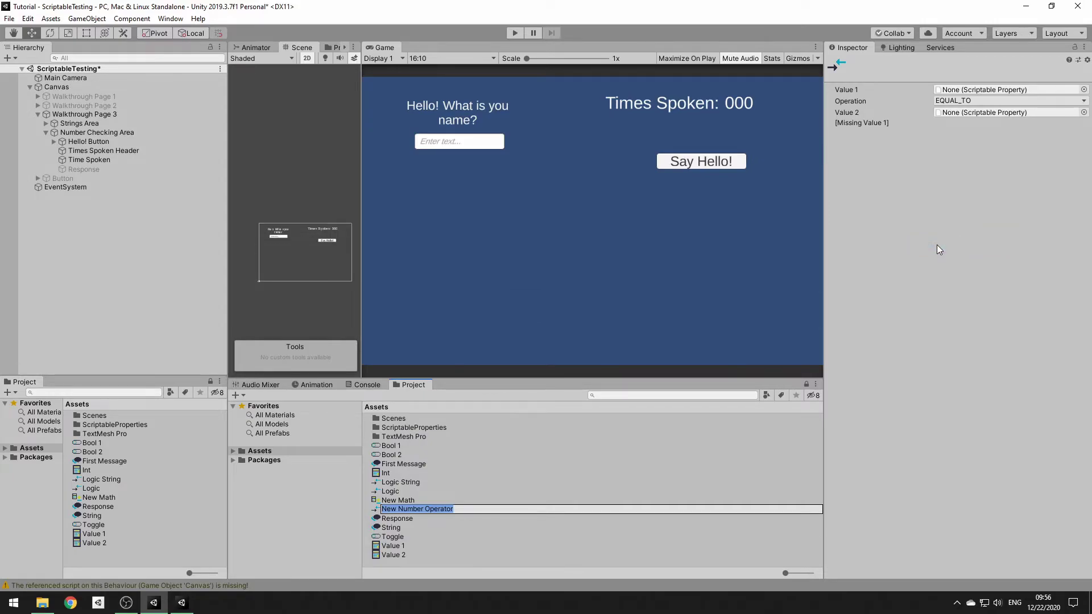
key(BackSpace)
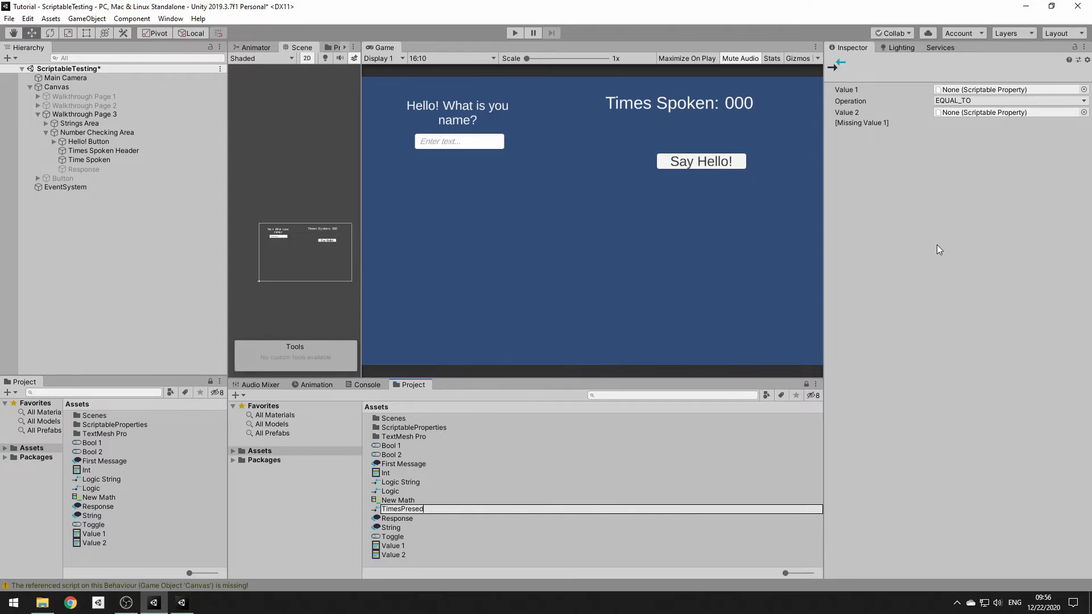
text(TimesPressed Checker)
key(Return)
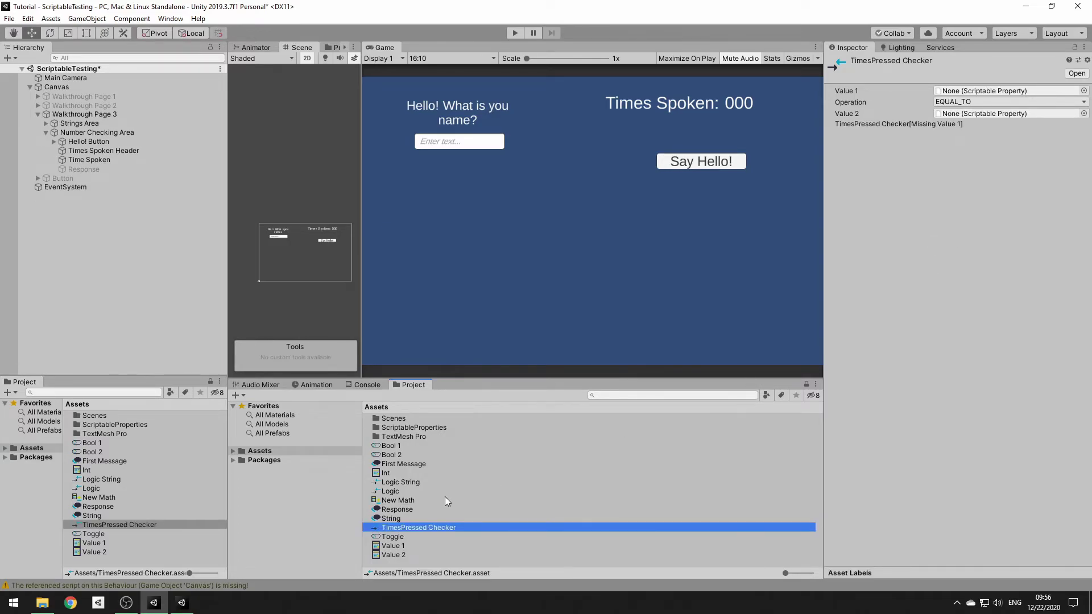
Step: Configure TimesPressed Checker with Int as Value 1, the GREATER_THAN_OR_EQUAL_TO operation and a Value 2 Constant of 10
drag(392, 473, 968, 92)
click(964, 103)
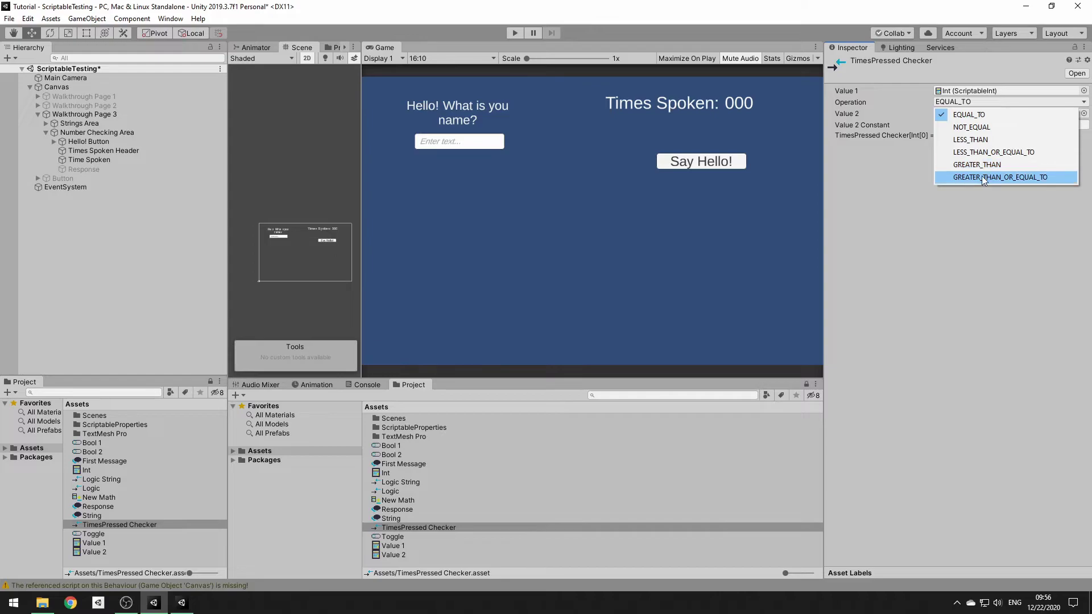
click(982, 176)
click(973, 124)
text(10)
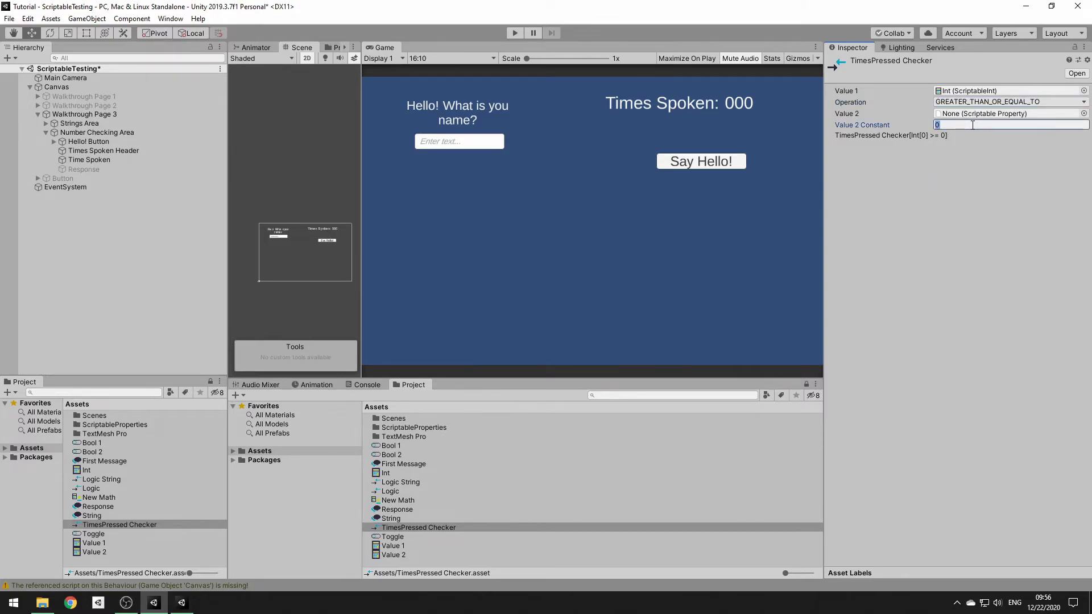
click(953, 177)
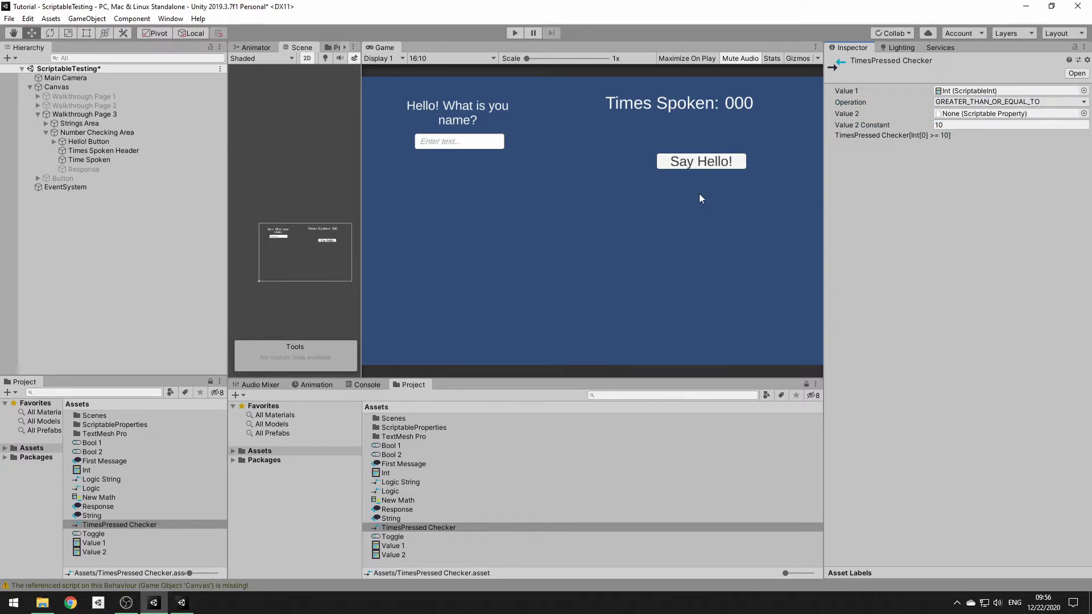
Step: Add another On Click event to the Hello! Button that targets the Int asset and calls ScriptableInt.Add with a value of 1
click(143, 141)
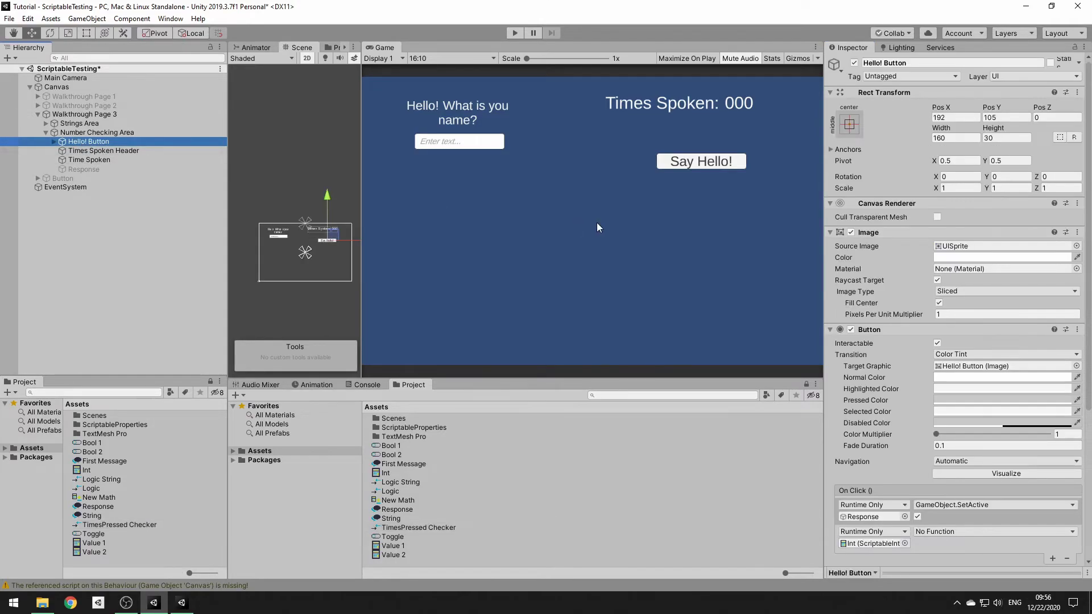
scroll(924, 436, down, 5)
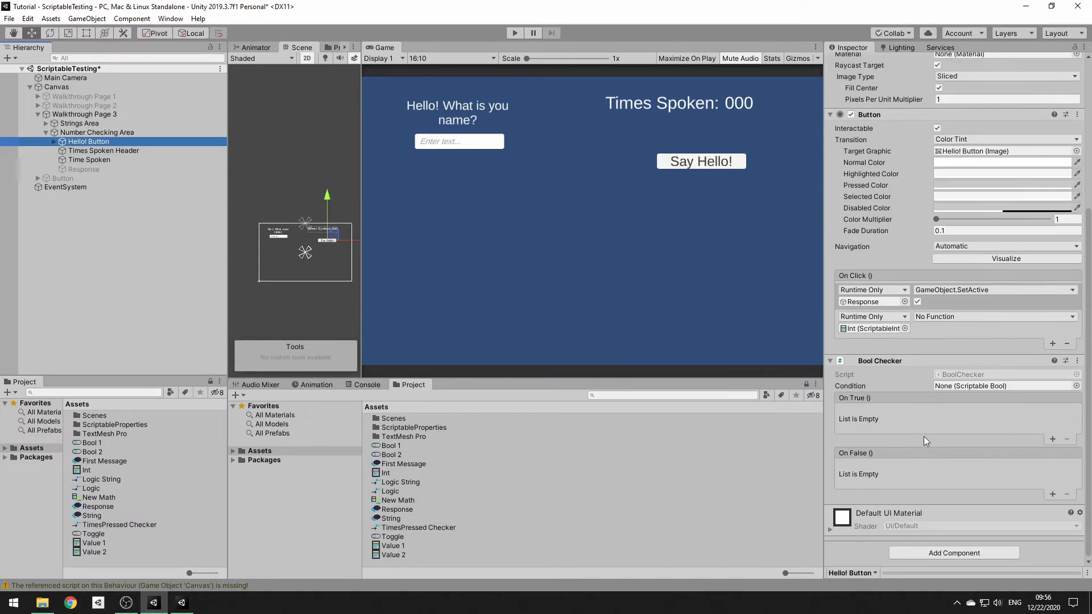
click(1050, 343)
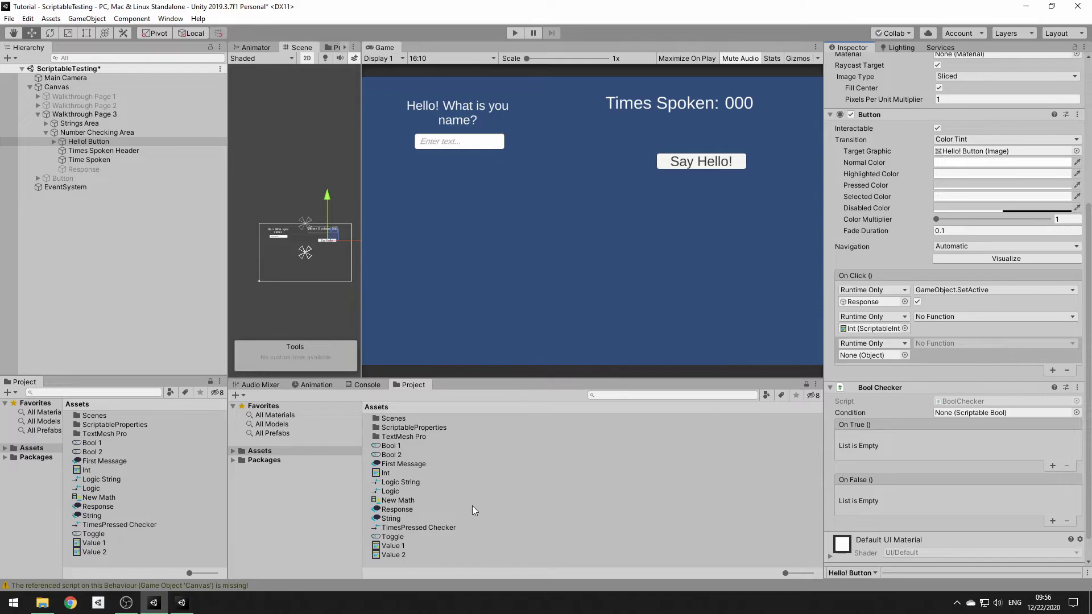
drag(386, 473, 870, 354)
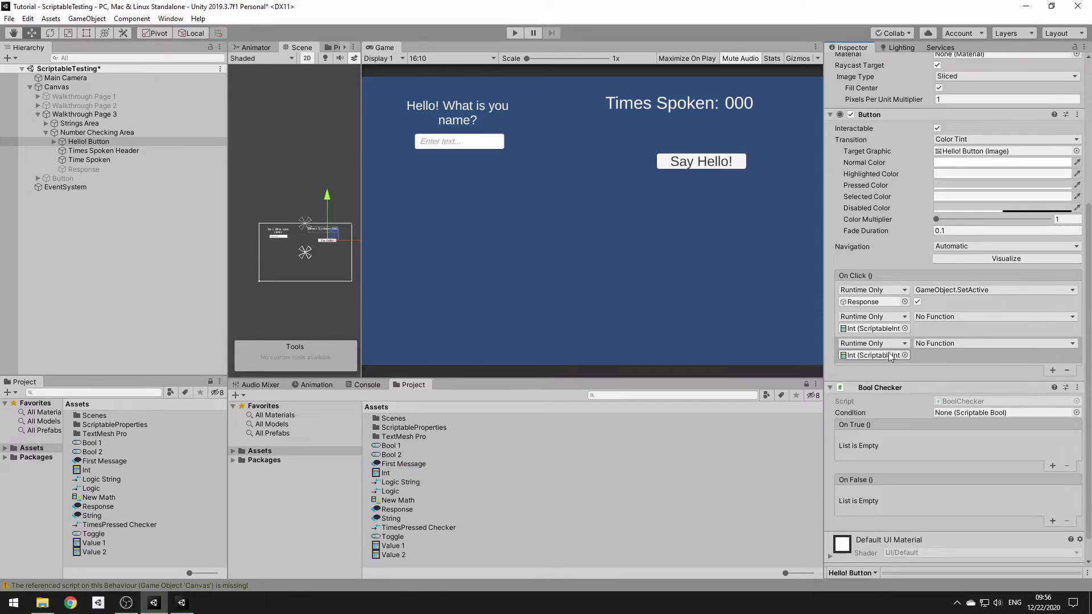
click(953, 343)
mouse_move(956, 373)
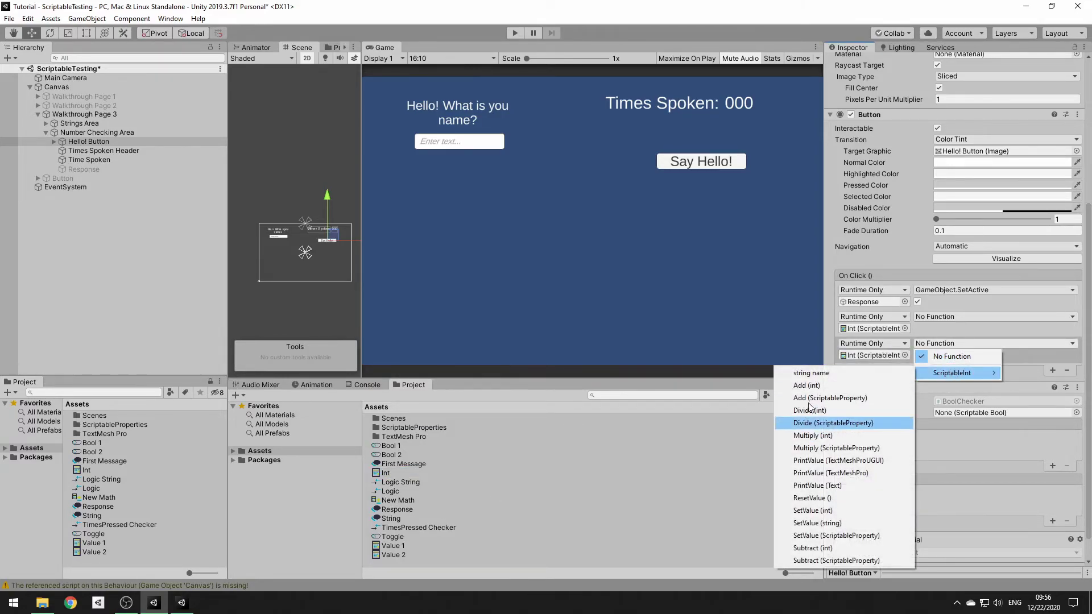
click(860, 386)
click(938, 355)
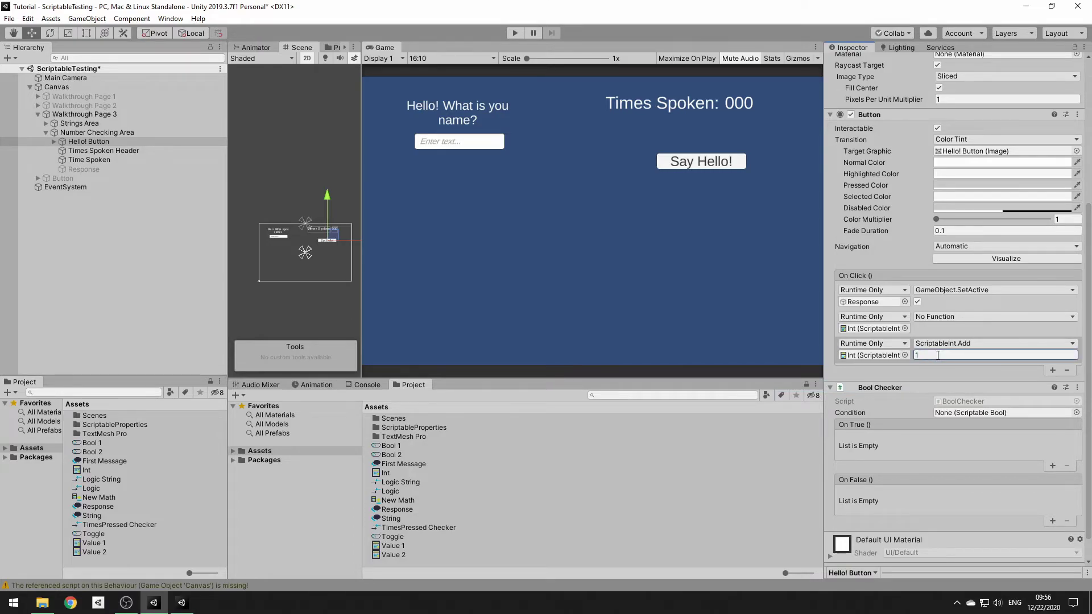
Step: Assign TimesPressed Checker as the Bool Checker's Condition and add an On False event setting the Response asset to "Hello there."
drag(410, 528, 992, 414)
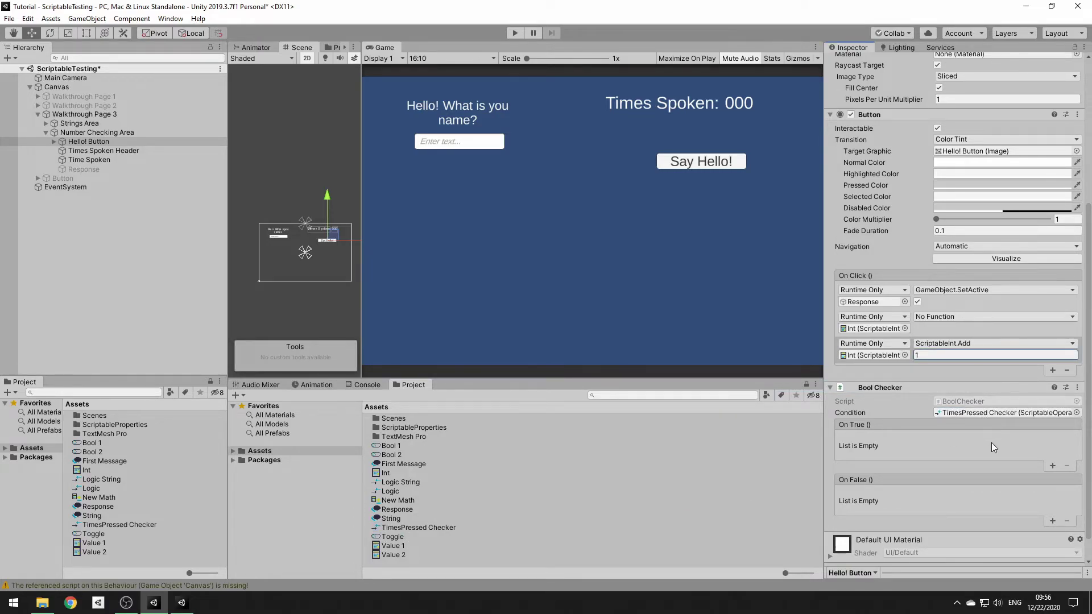
click(1052, 521)
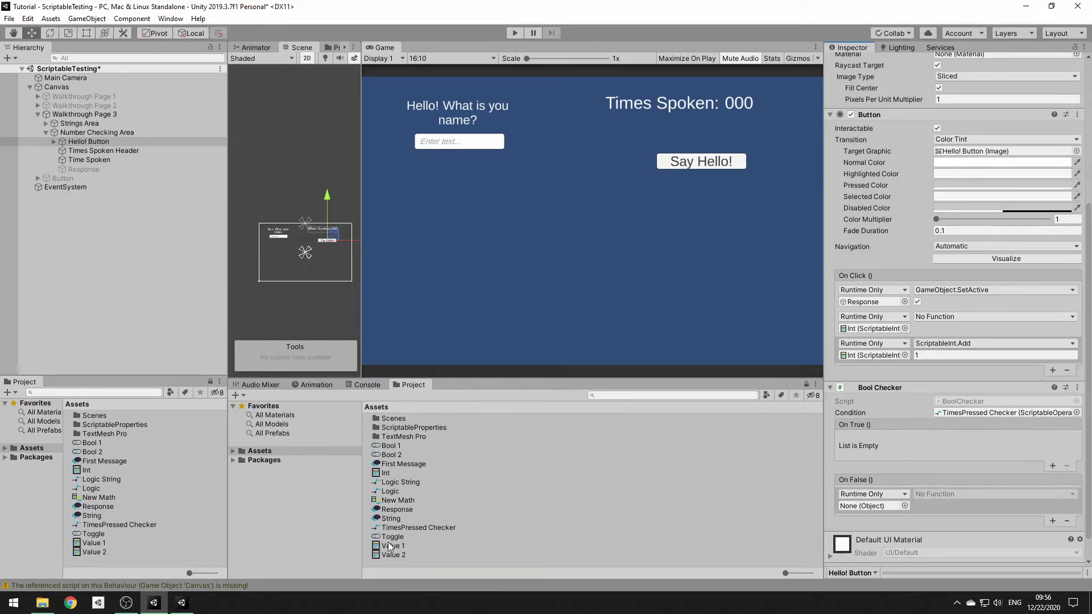
drag(397, 510, 866, 506)
click(967, 494)
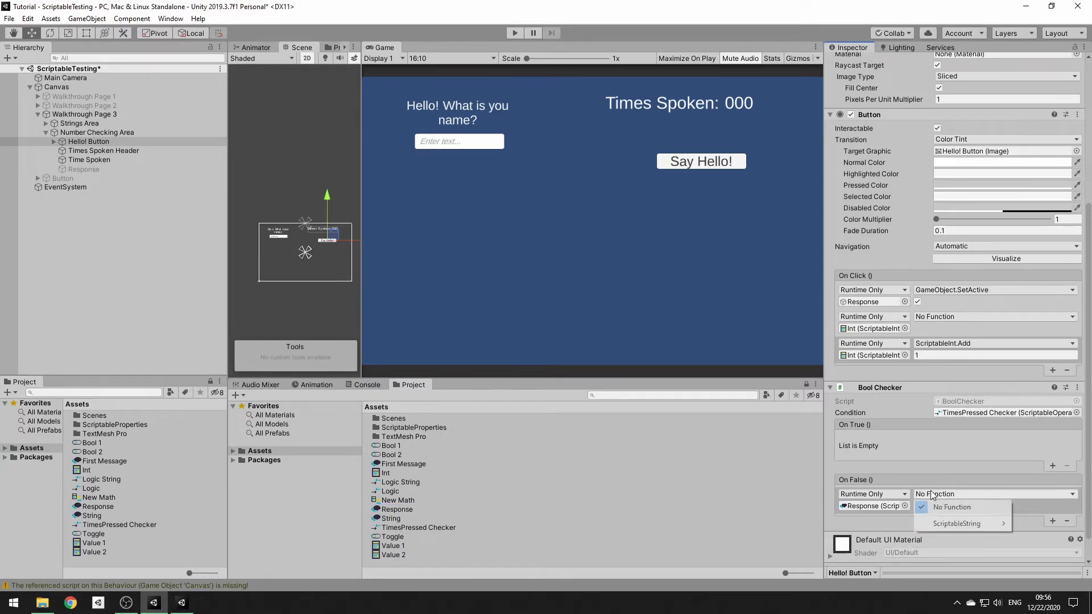
mouse_move(979, 526)
click(819, 487)
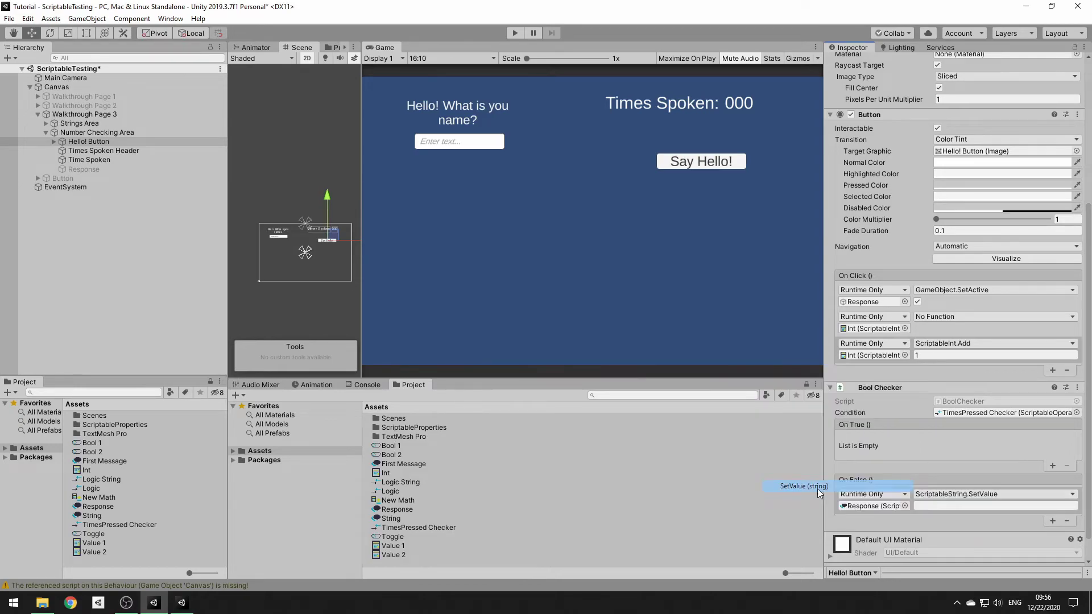
text(Hello there.)
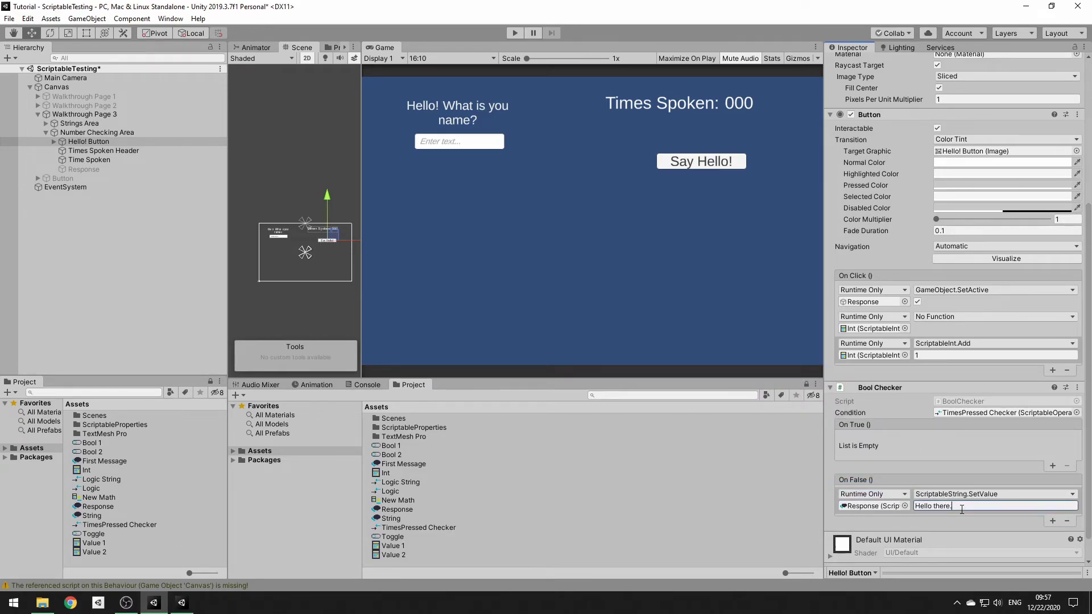
Step: Add an On True event to the Bool Checker that sets the Response asset's value to "Why do you keep pressing this button?"
click(1052, 466)
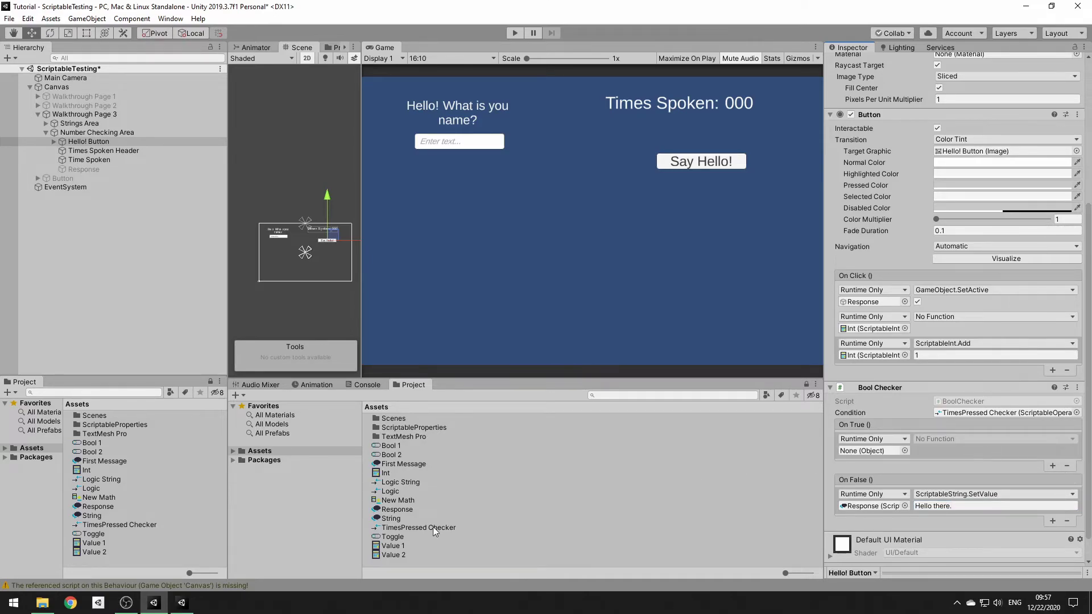
click(397, 522)
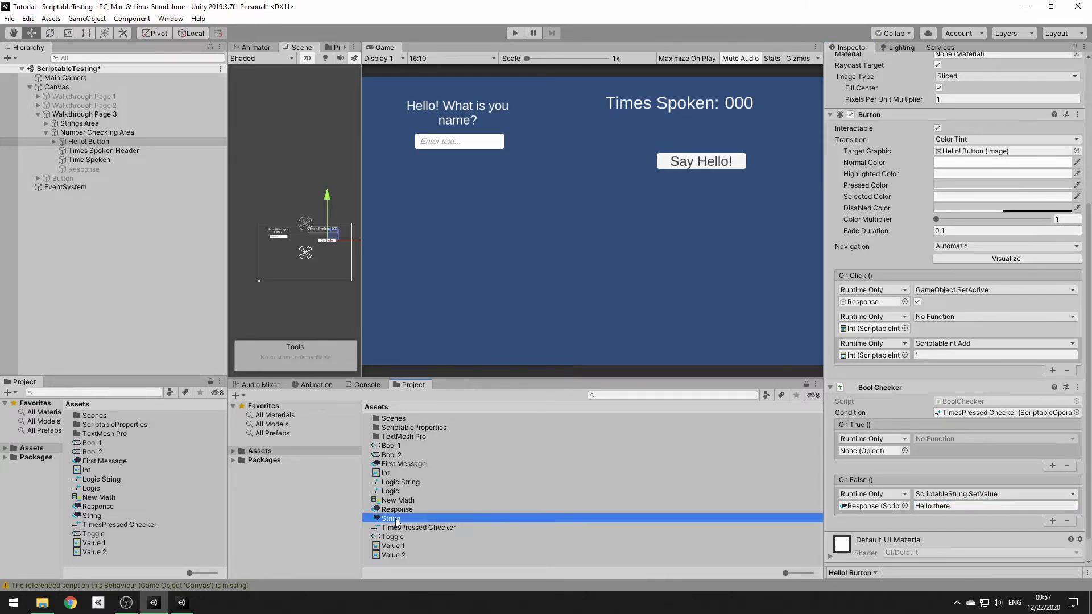
click(83, 141)
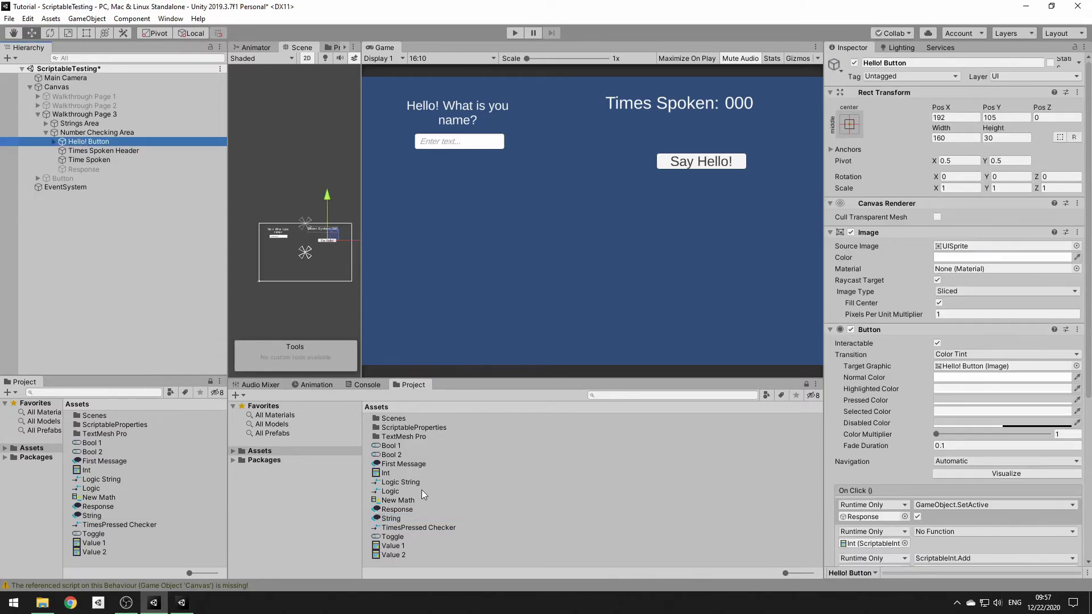
scroll(985, 504, down, 5)
drag(409, 511, 885, 428)
click(961, 412)
mouse_move(962, 446)
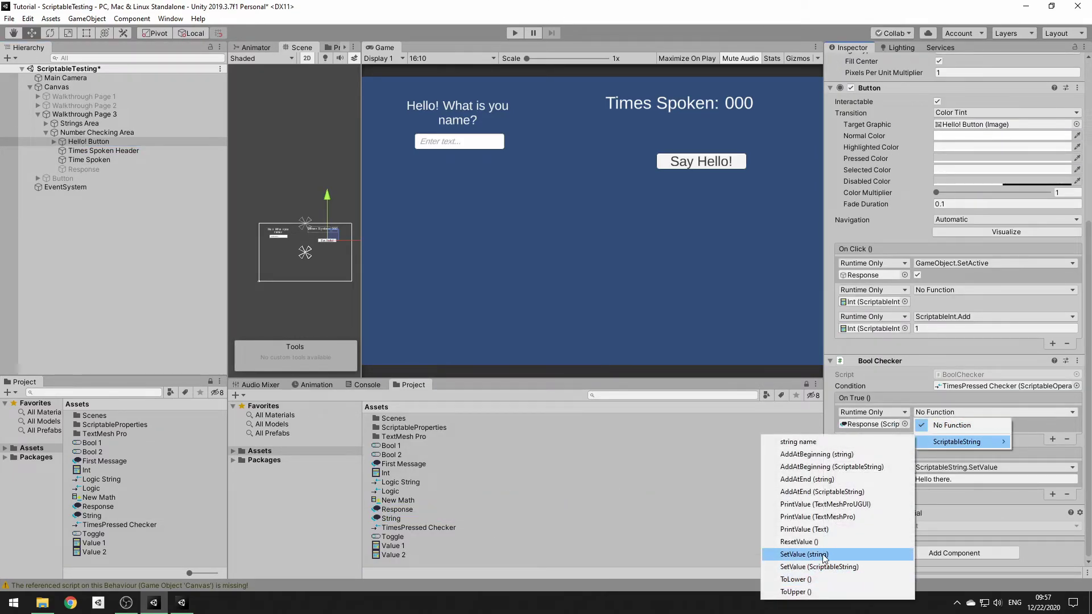
click(824, 554)
click(944, 425)
text(Why)
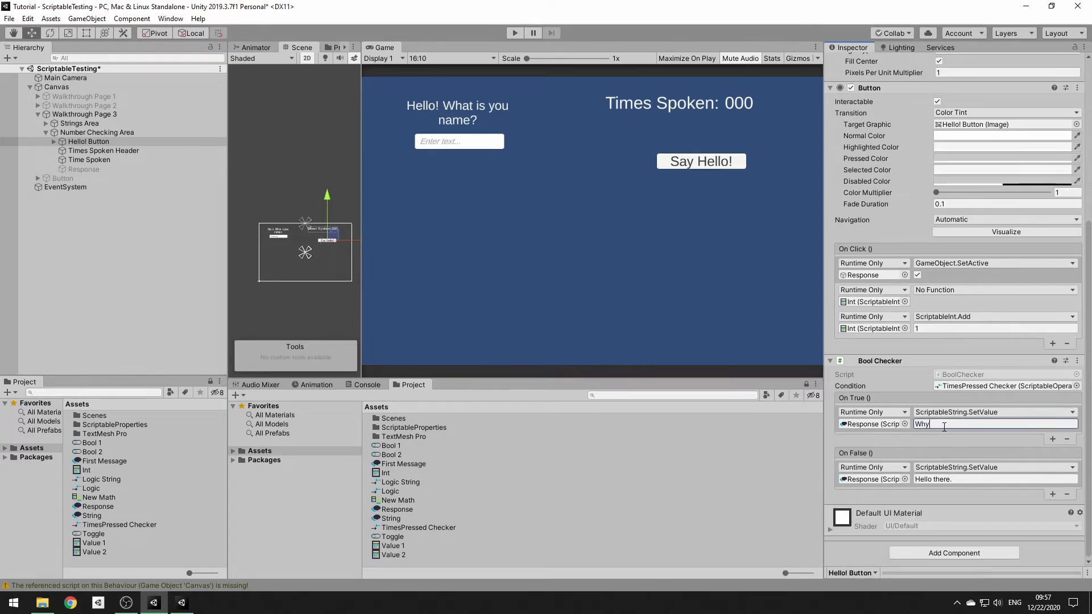
text( do you keep pressing this button?)
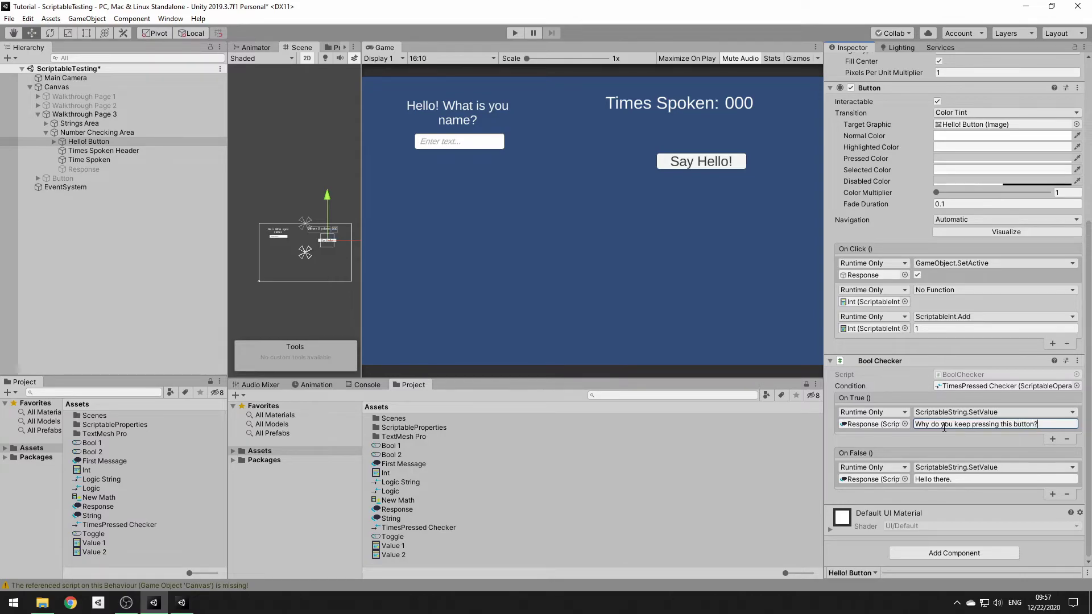
Step: Delete the Hello! Button's On Click event for the Int asset that has no function assigned
click(946, 290)
click(1051, 299)
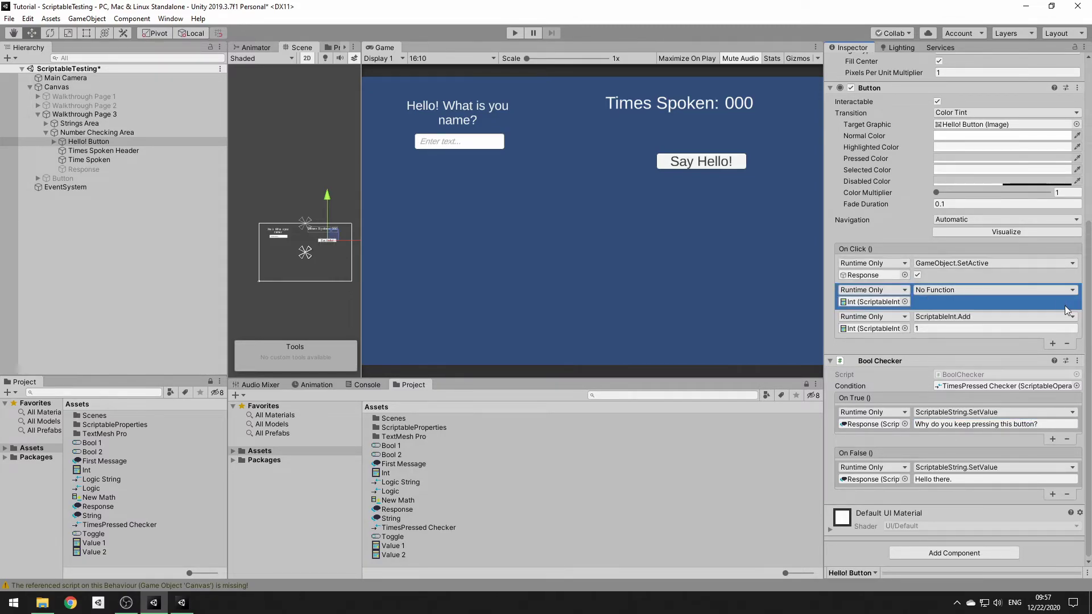
click(1066, 344)
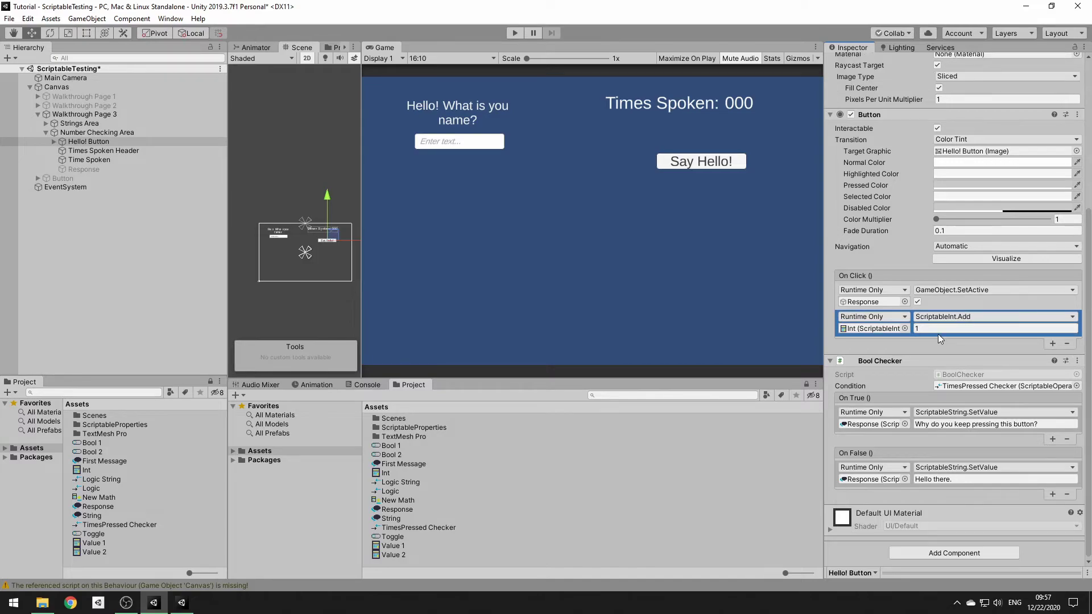
Step: Assign the Int asset as the Scriptable of Time Spoken's Print Value, and test the Say Hello! button four times in Play mode
click(113, 161)
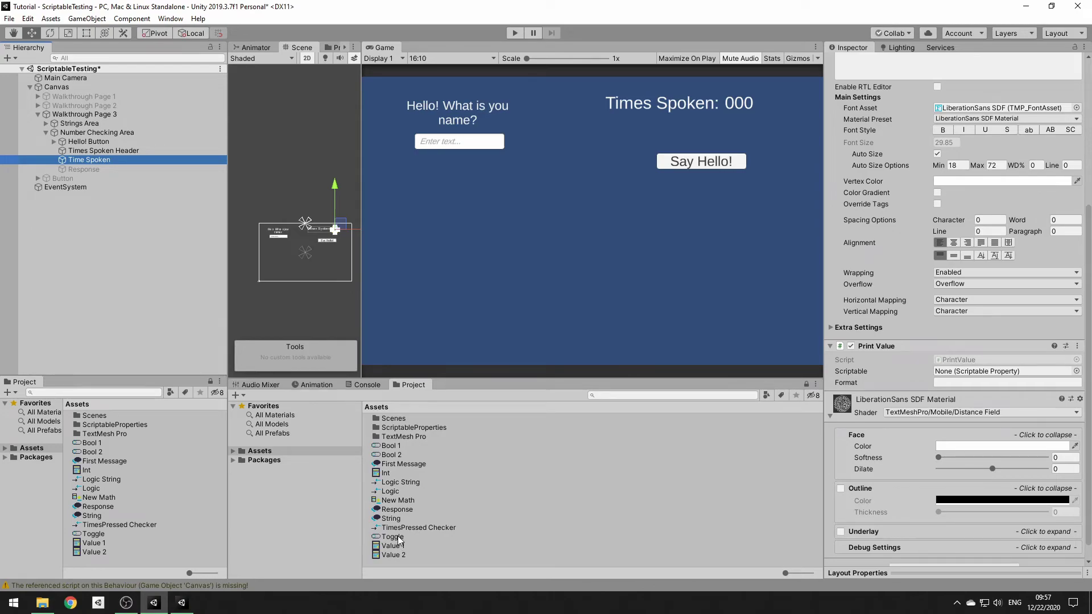
drag(393, 476, 989, 371)
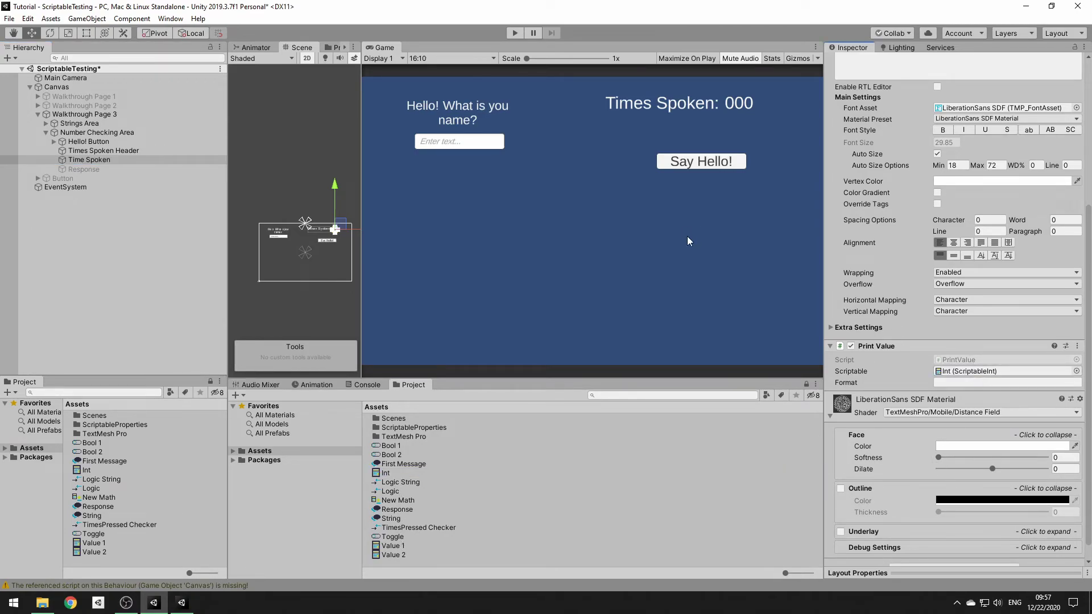
click(517, 33)
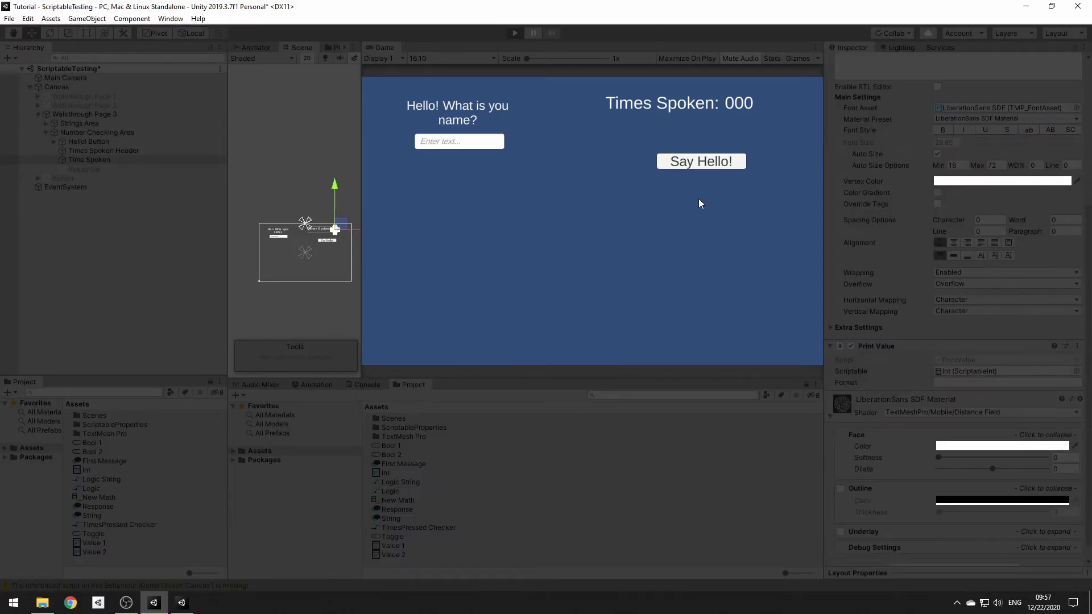
click(701, 164)
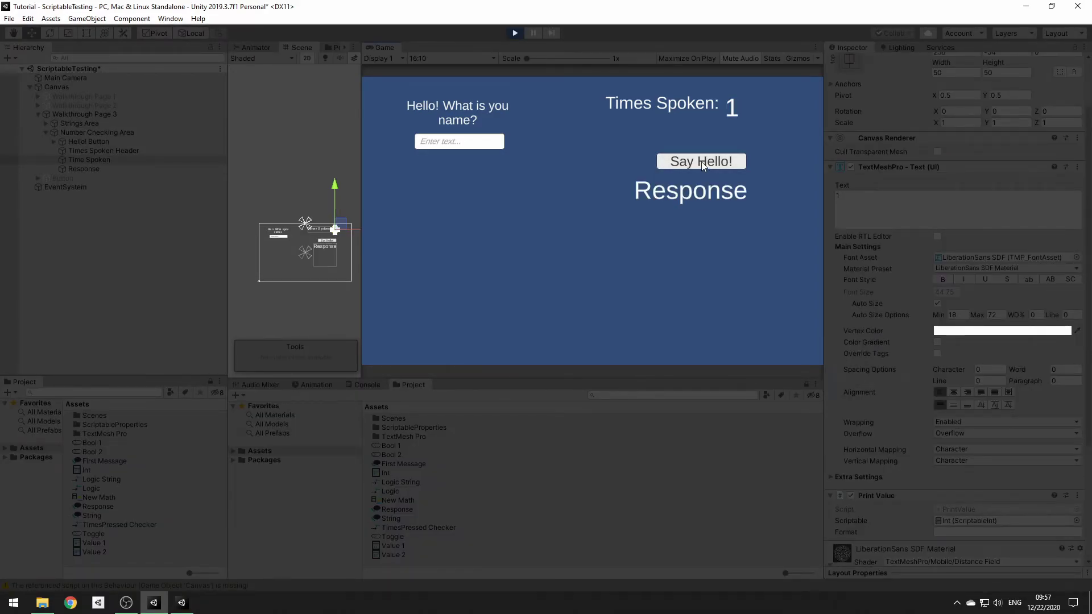
click(701, 161)
click(701, 161)
click(701, 162)
Step: Leave Play mode and assign the Response asset as the Scriptable of the Response text's Print Value component
click(87, 170)
scroll(910, 367, down, 5)
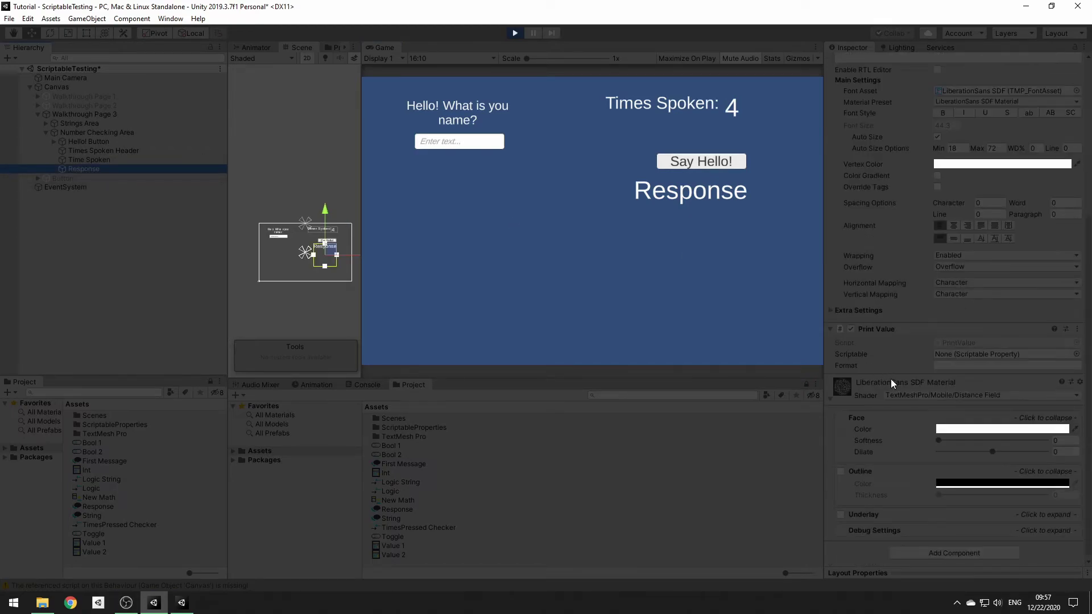
click(515, 33)
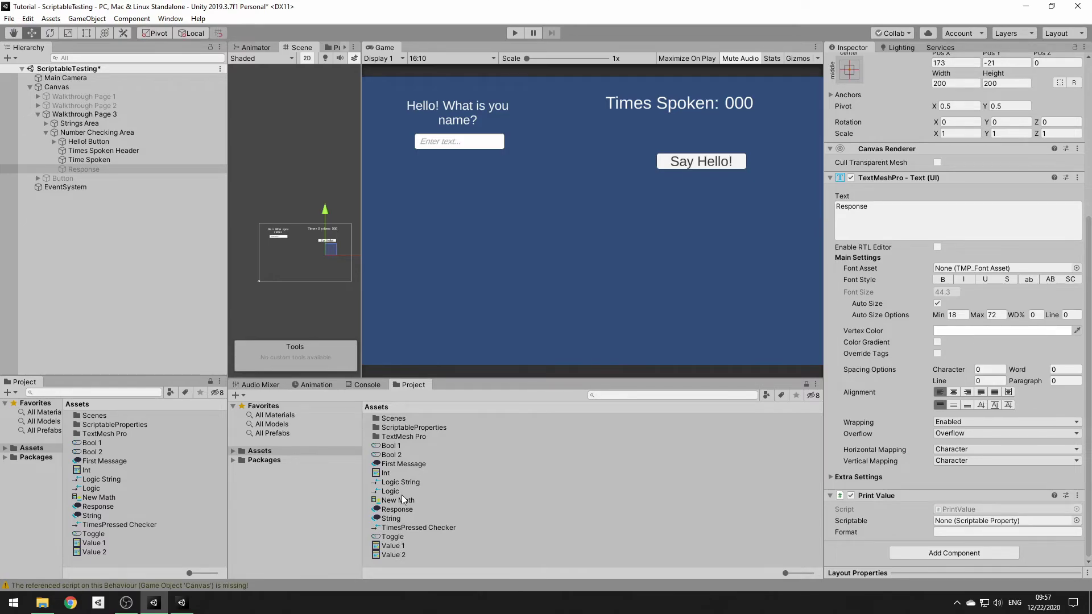
drag(398, 509, 1001, 520)
Step: Run the scene and trigger the Say Hello! button six times to check the response text
click(515, 33)
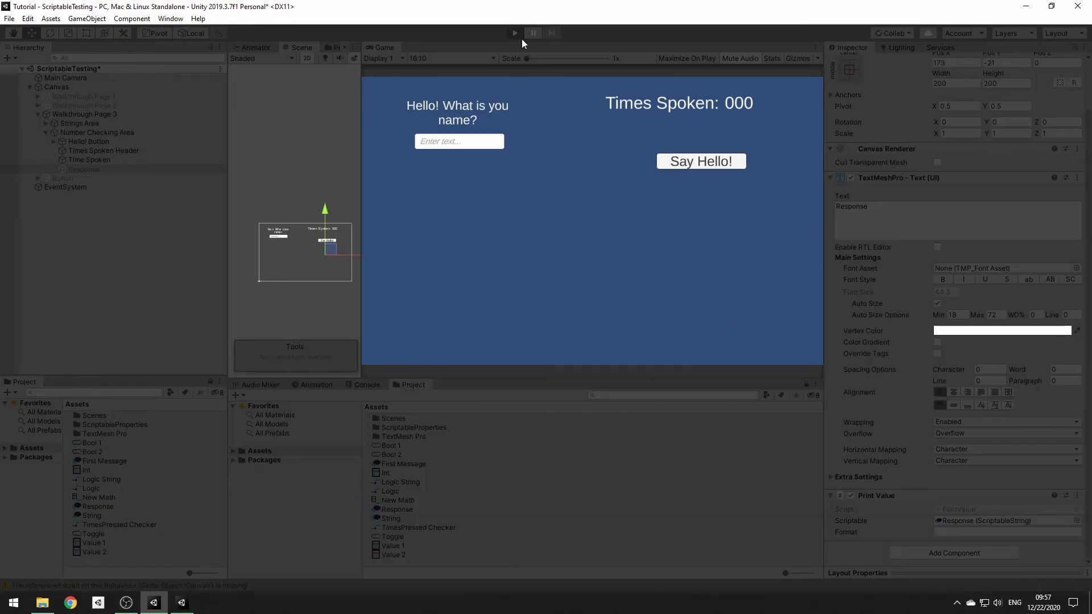
click(703, 164)
click(705, 161)
click(705, 162)
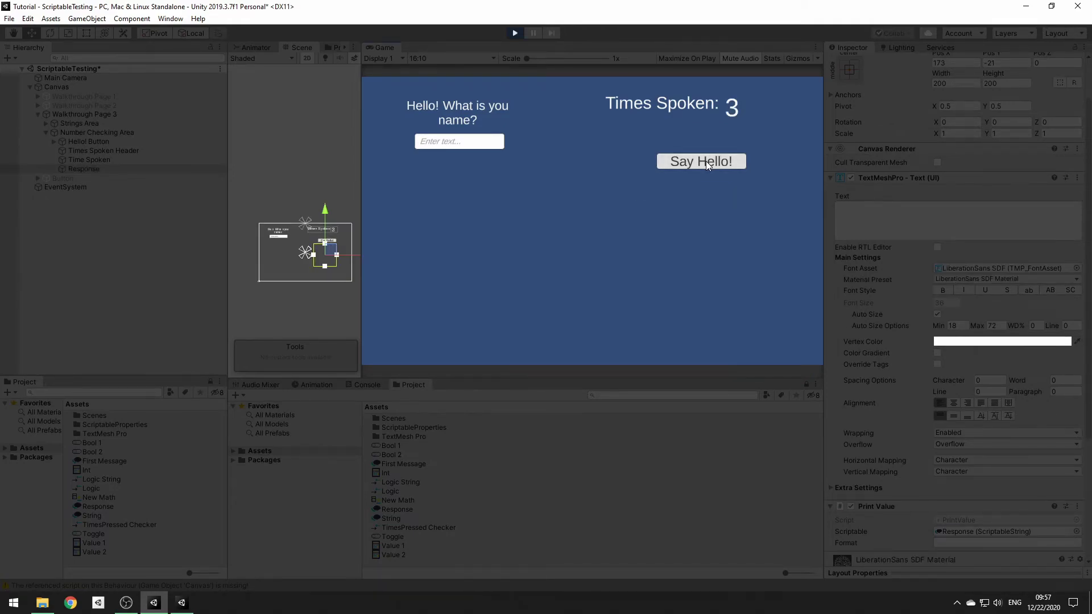
click(706, 161)
click(706, 161)
click(705, 161)
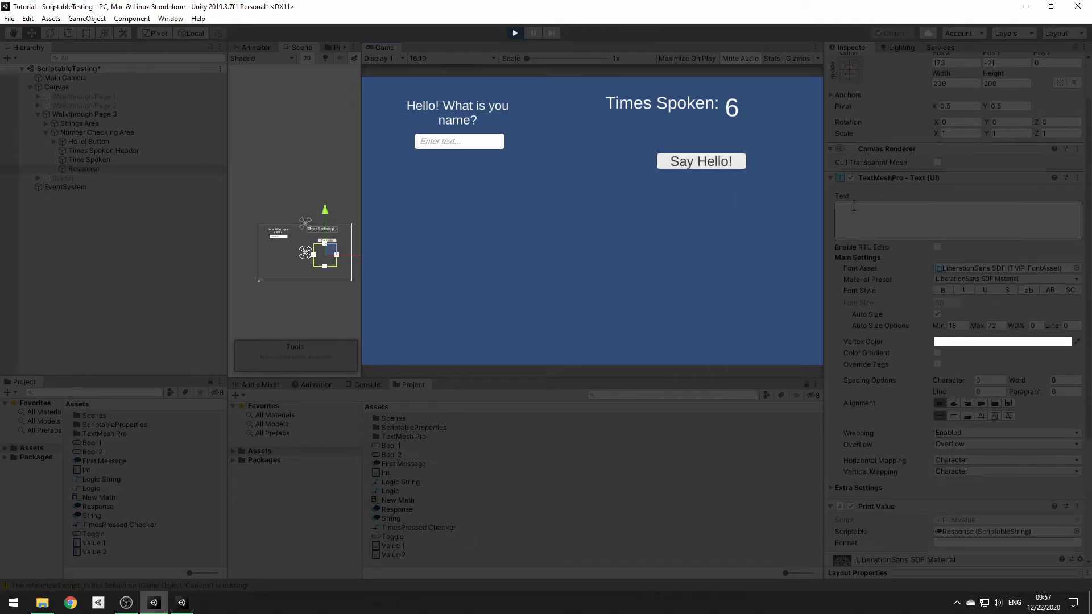
Step: Leave Play mode and add a third On Click event to the Hello! Button that calls CheckCondition on its own Bool Checker
drag(405, 511, 131, 232)
click(85, 142)
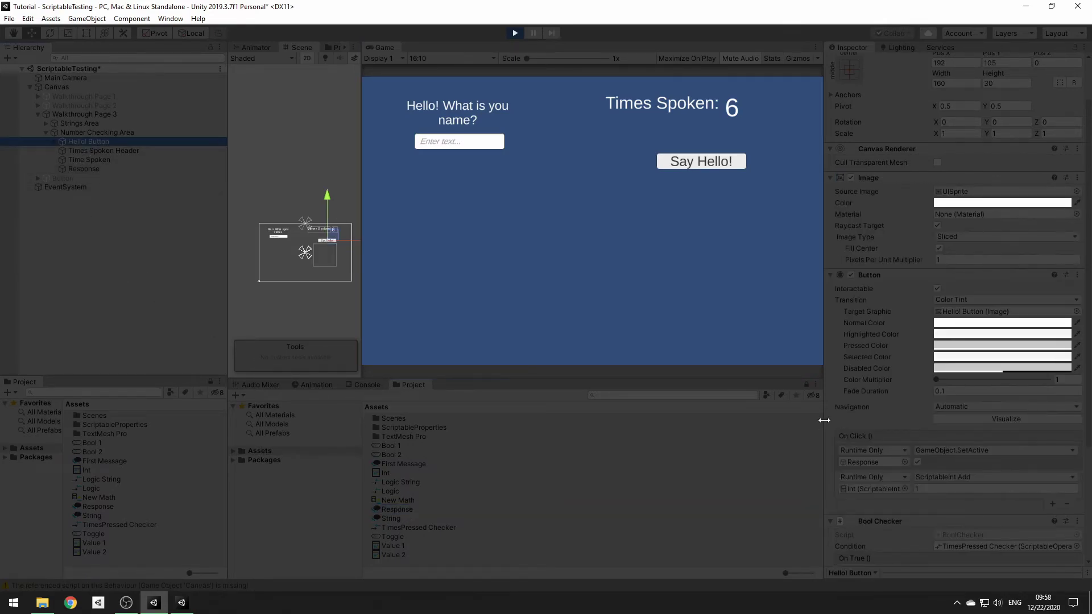
scroll(883, 314, down, 5)
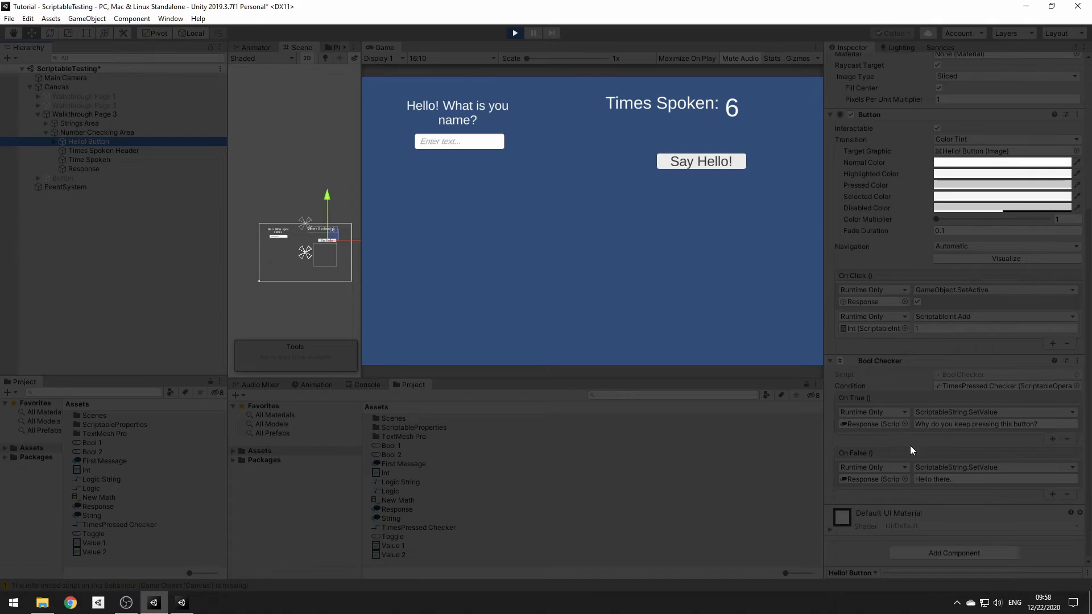
click(515, 33)
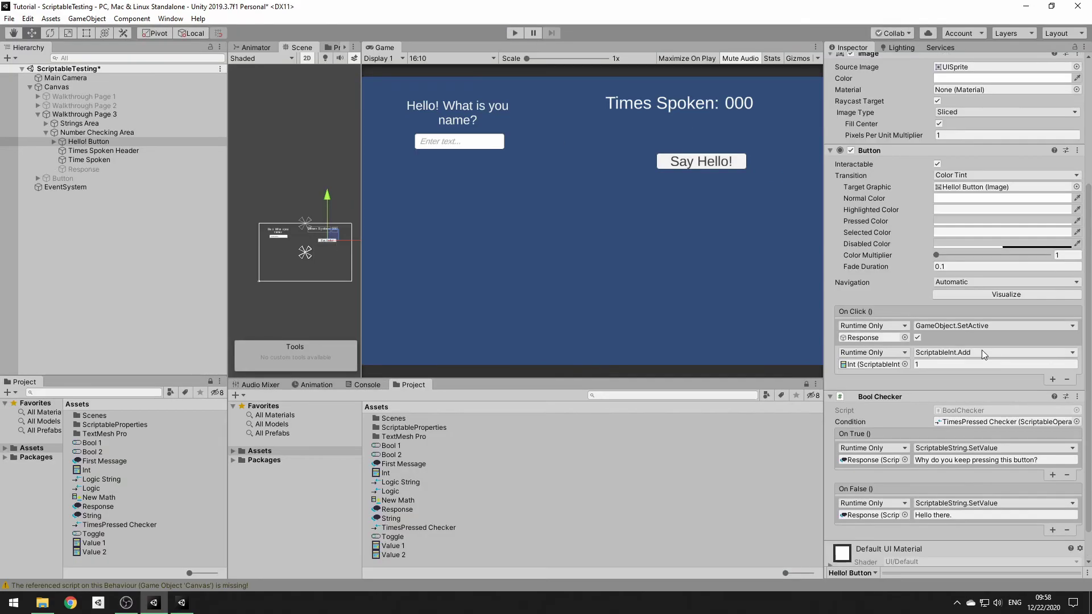
click(1054, 343)
drag(894, 387, 886, 356)
click(992, 344)
mouse_move(965, 436)
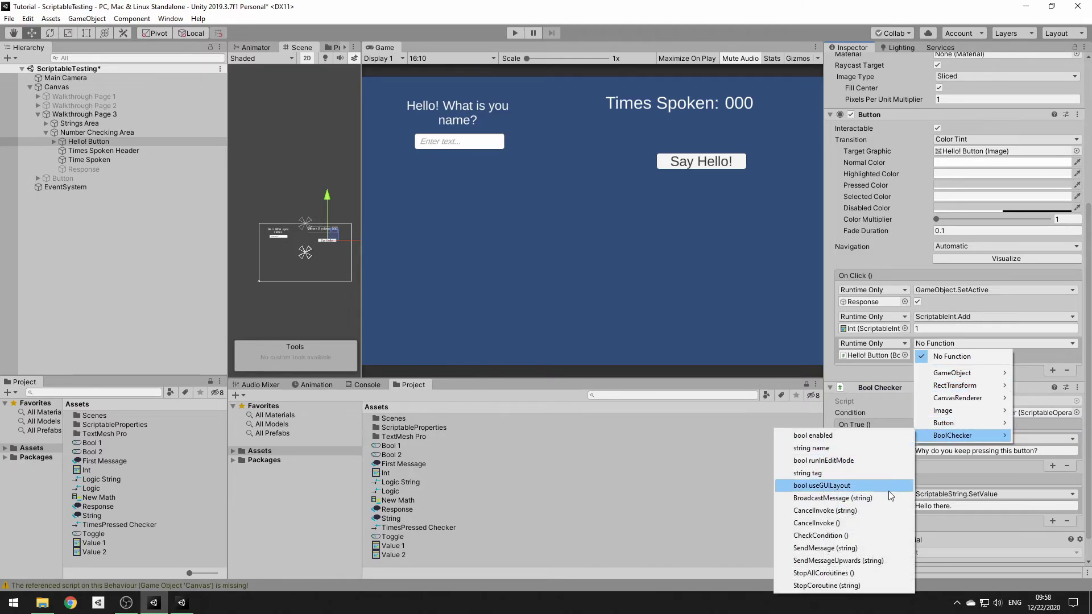
click(844, 539)
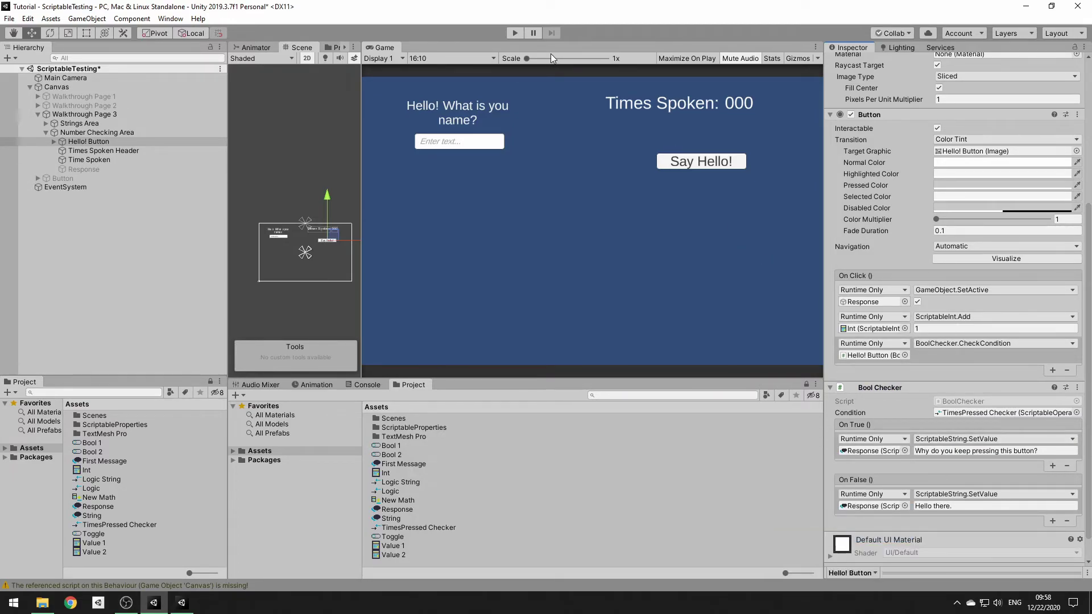
Step: Run the scene, trigger the Say Hello! button 17 times to test the Bool Checker responses, and leave Play mode
click(514, 33)
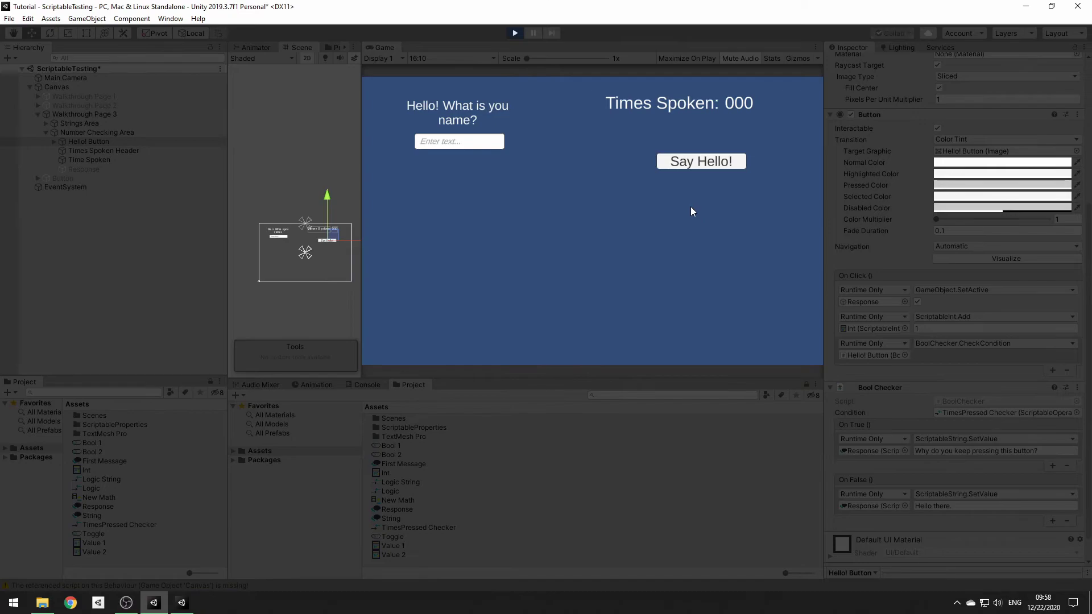
click(708, 162)
click(708, 162)
click(708, 161)
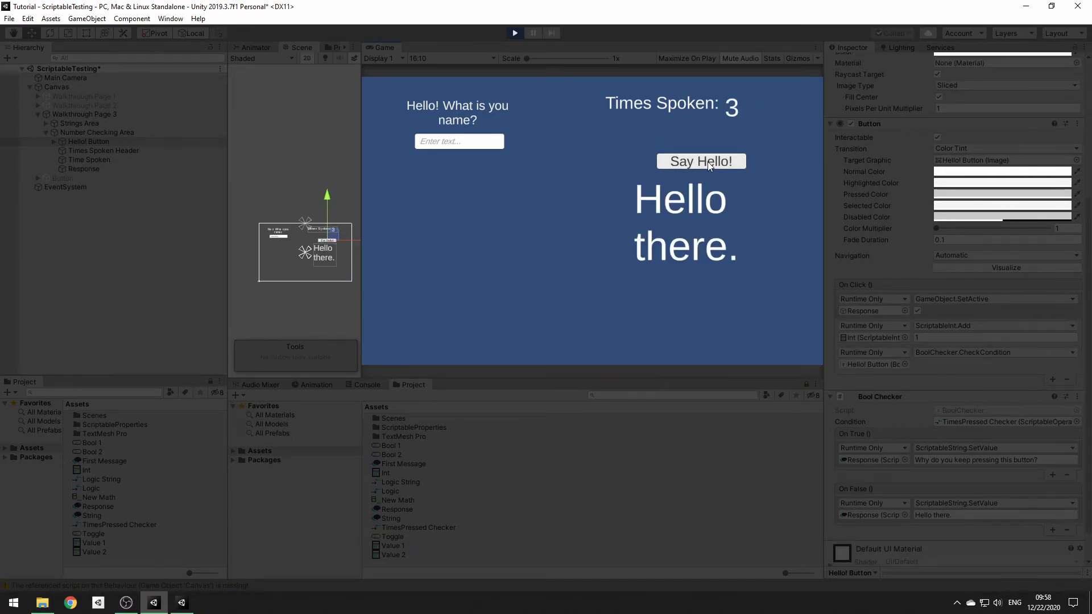
click(707, 162)
click(708, 161)
click(707, 162)
click(707, 161)
click(706, 161)
click(704, 161)
click(704, 162)
click(704, 162)
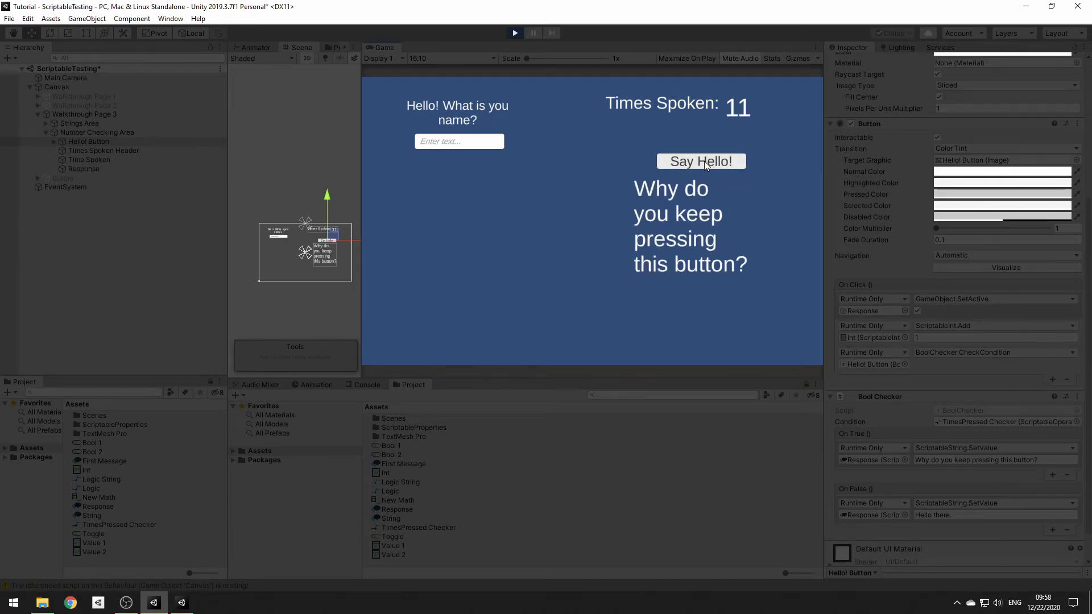
click(704, 161)
click(704, 162)
click(704, 162)
click(704, 162)
click(698, 161)
click(691, 161)
click(515, 34)
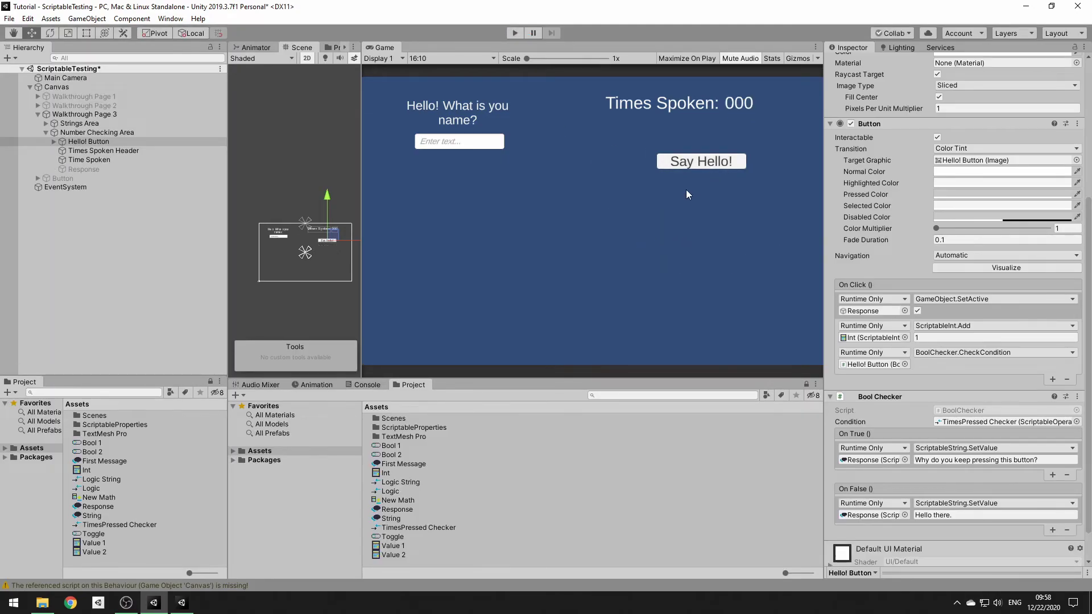
Step: Add a second Bool Checker component to the Hello! Button
scroll(996, 439, down, 2)
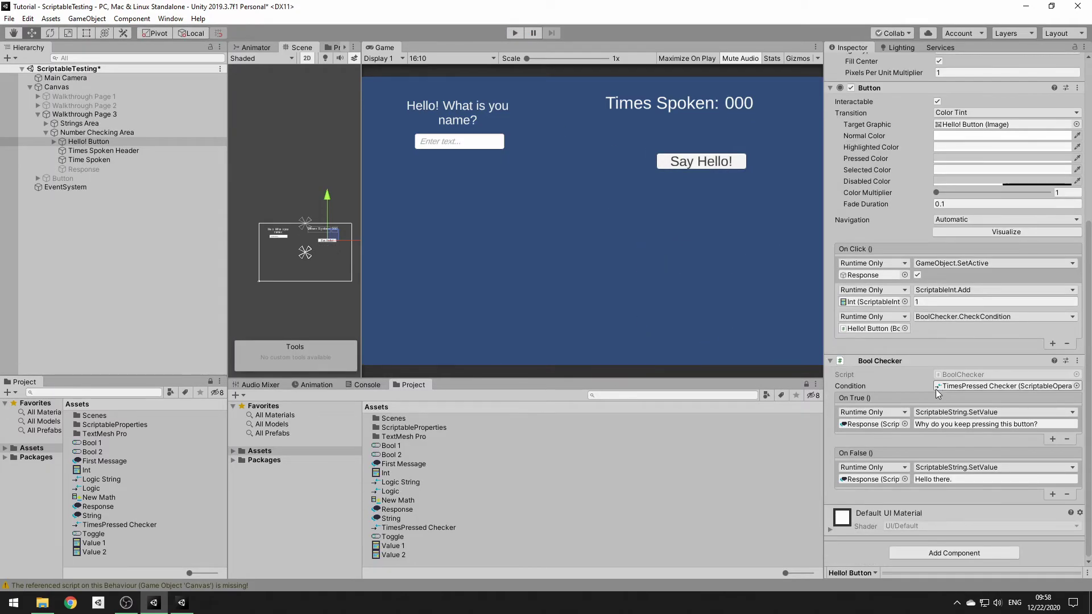
click(991, 558)
click(930, 445)
scroll(931, 438, down, 8)
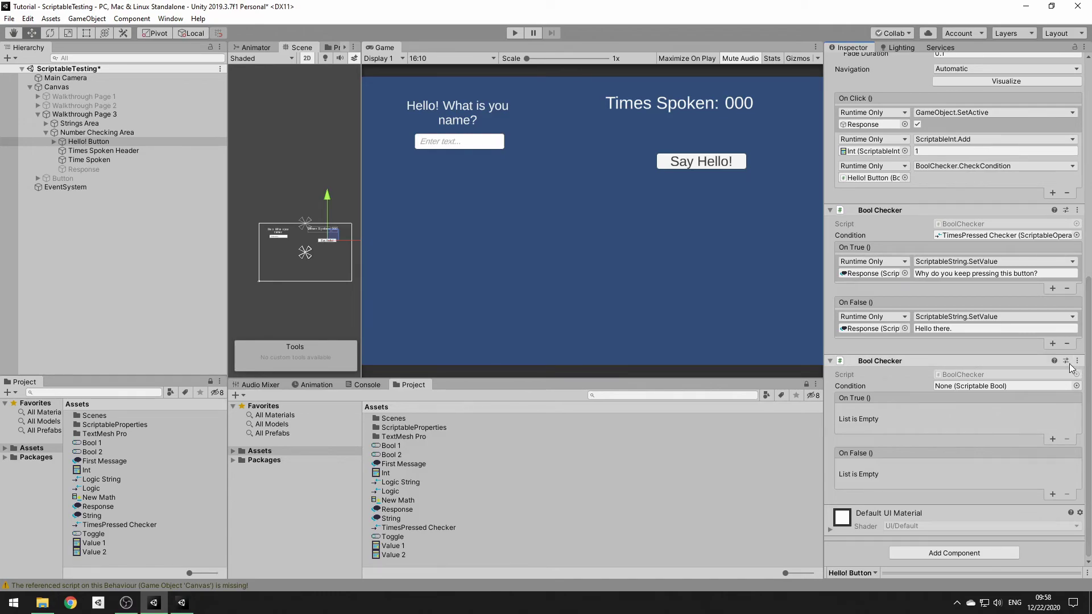
Step: Add a second On True event to the Hello! Button's first Bool Checker and remove the extra, empty Bool Checker component
click(1052, 288)
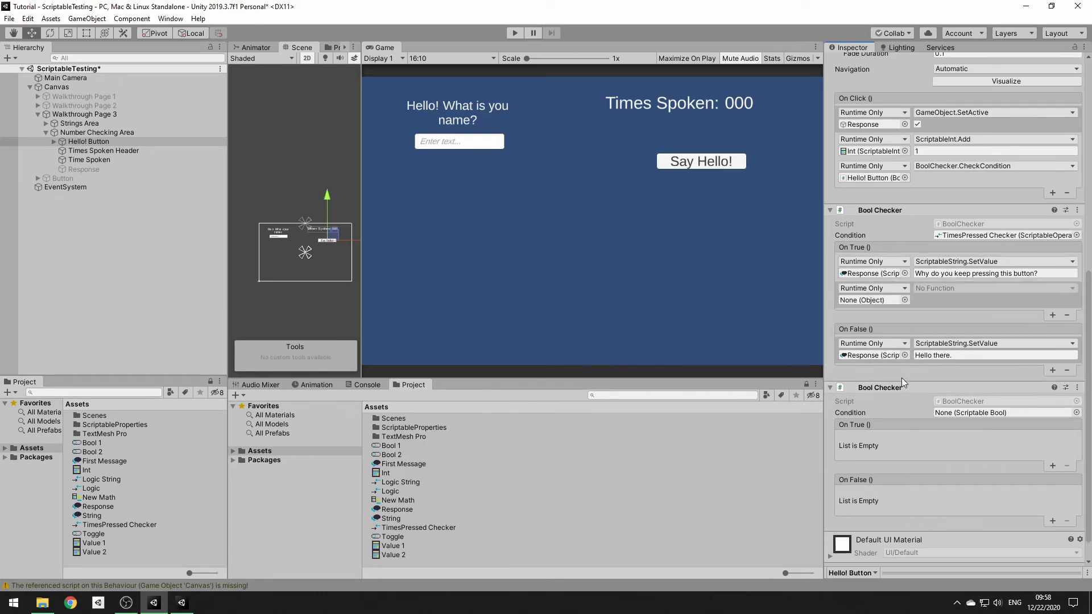
drag(902, 382, 873, 300)
click(941, 288)
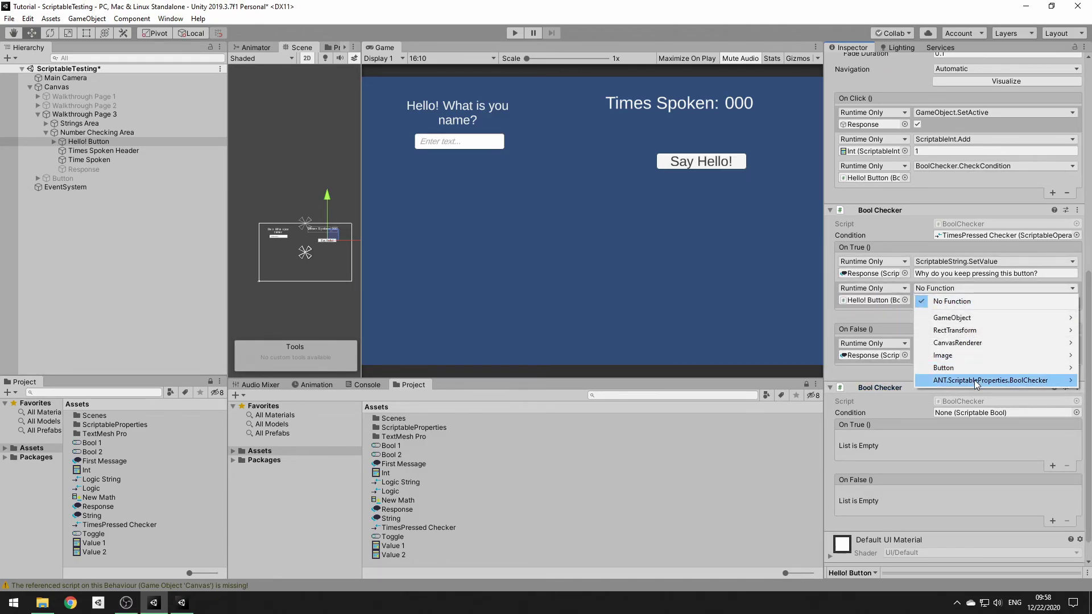
mouse_move(975, 381)
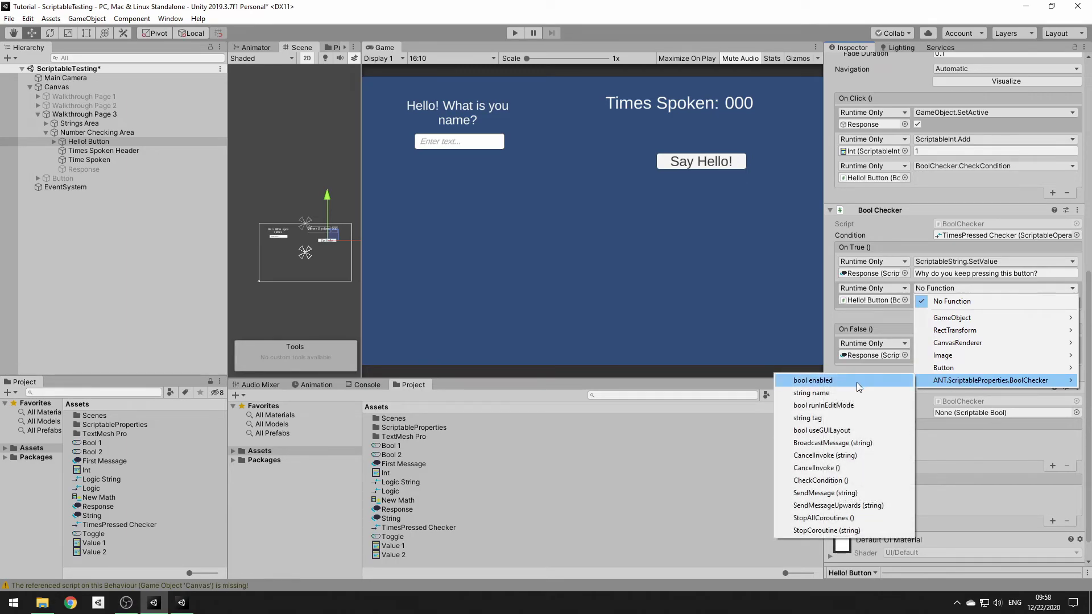
click(1001, 448)
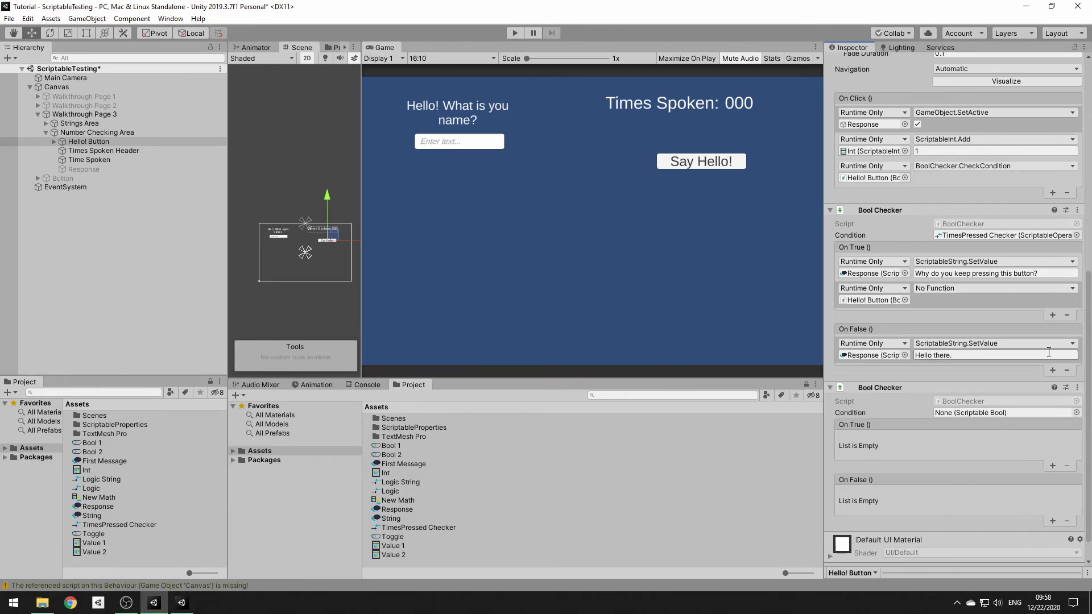
click(1076, 387)
click(1001, 416)
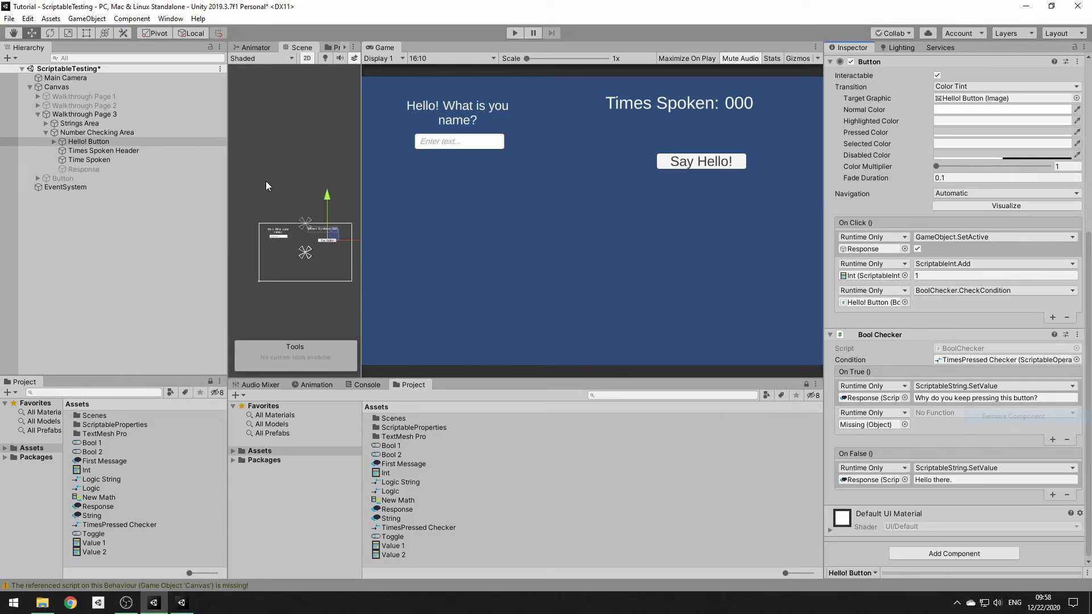
Step: Add a Bool Checker component to the Hello! Button's child Text (TMP) object
click(54, 141)
click(90, 150)
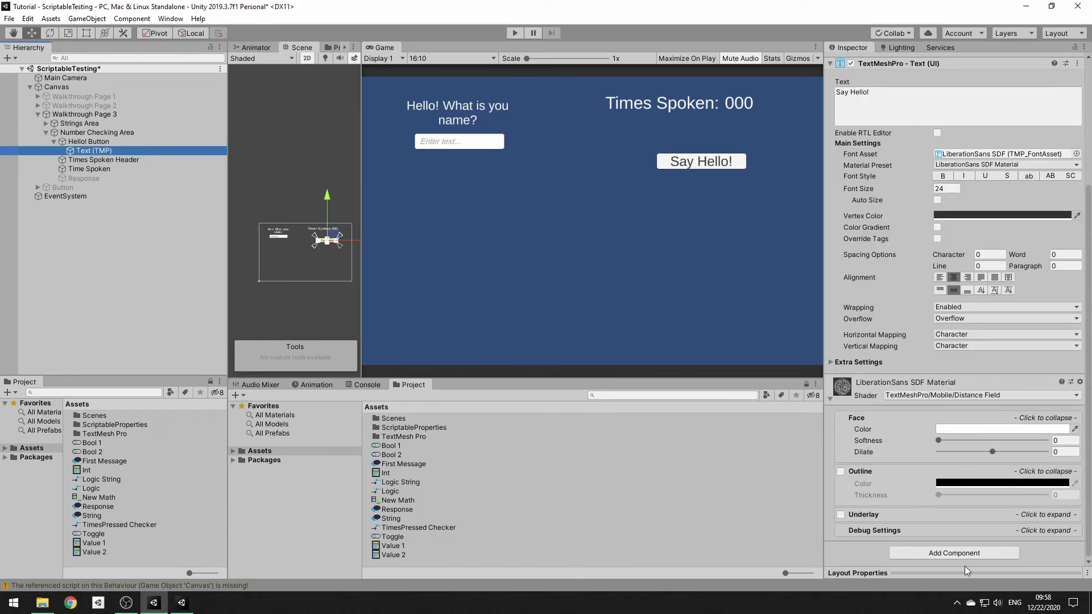
click(955, 552)
click(934, 448)
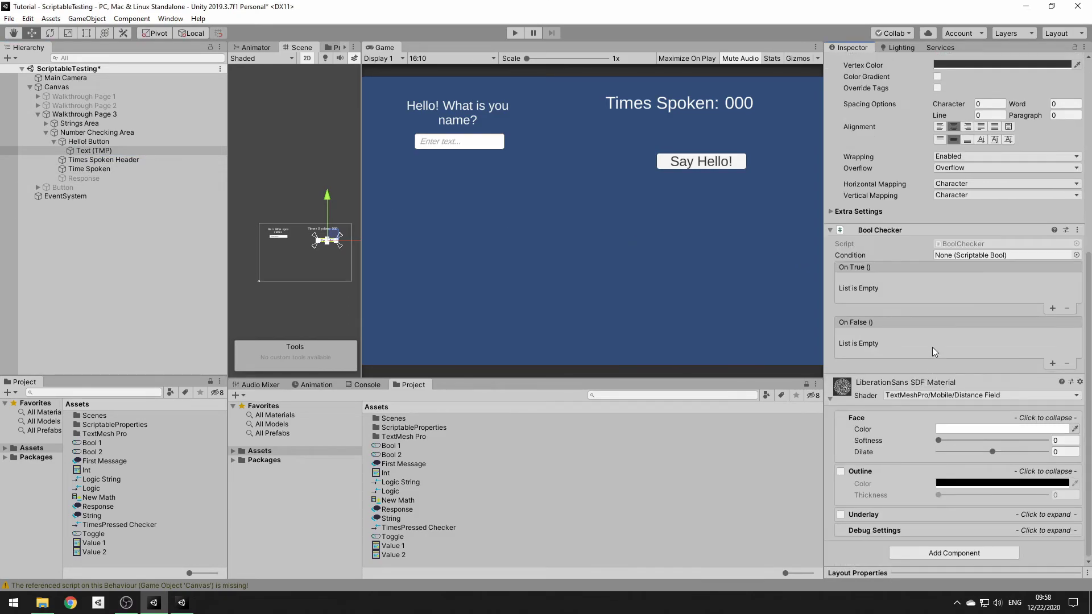
Step: Make the second On True event of the Hello! Button's Bool Checker call CheckCondition on Text (TMP)'s Bool Checker
click(96, 143)
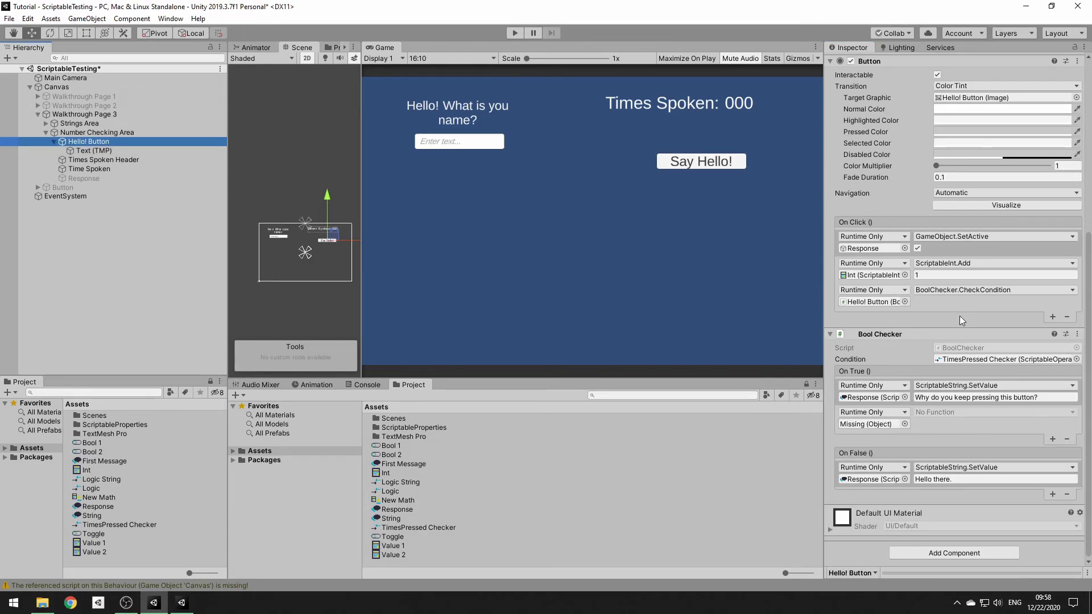
drag(96, 151, 870, 424)
click(961, 413)
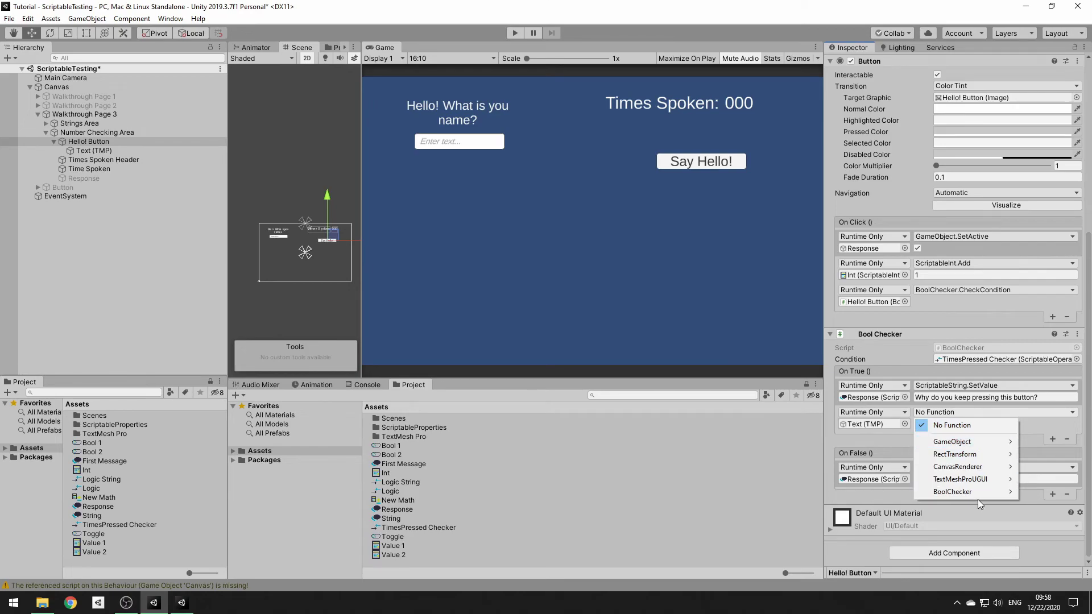
mouse_move(969, 490)
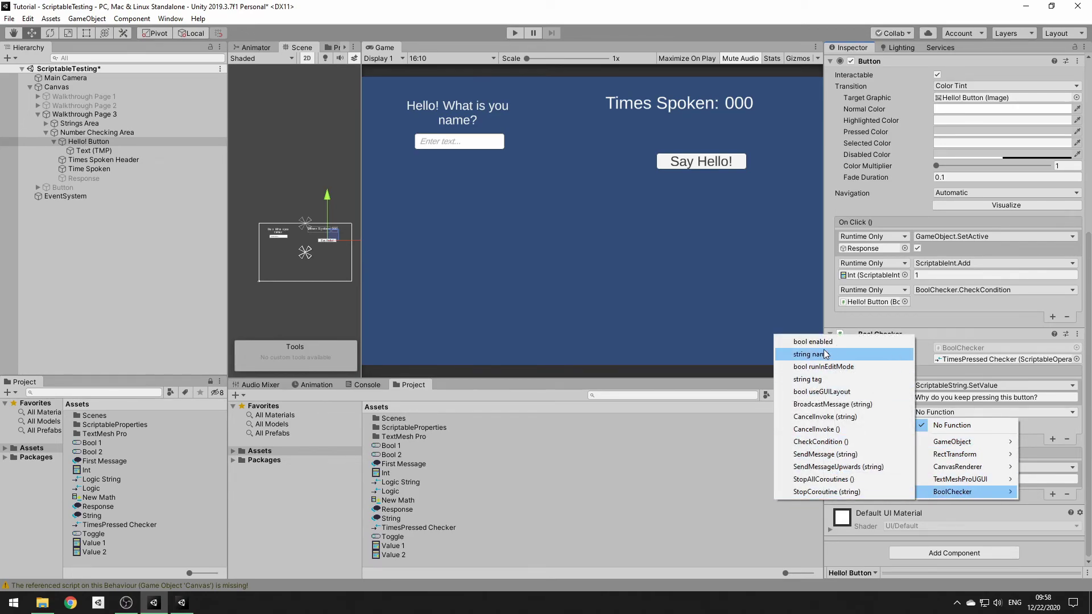
click(818, 442)
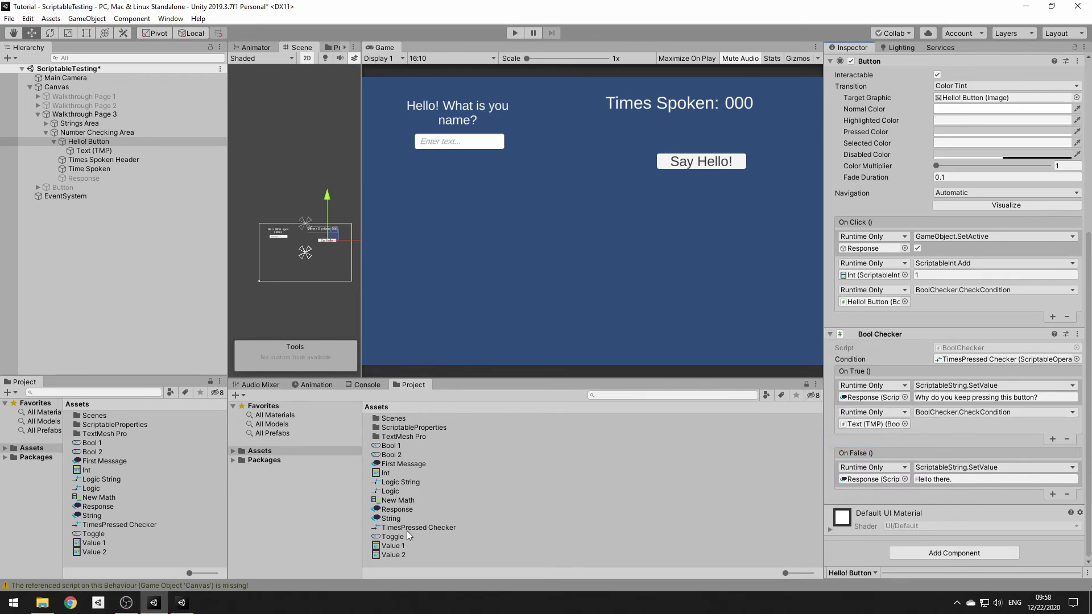
Step: Duplicate the TimesPressed Checker asset and set the copy's Value 2 Constant to 15
click(408, 528)
key(ctrl+d)
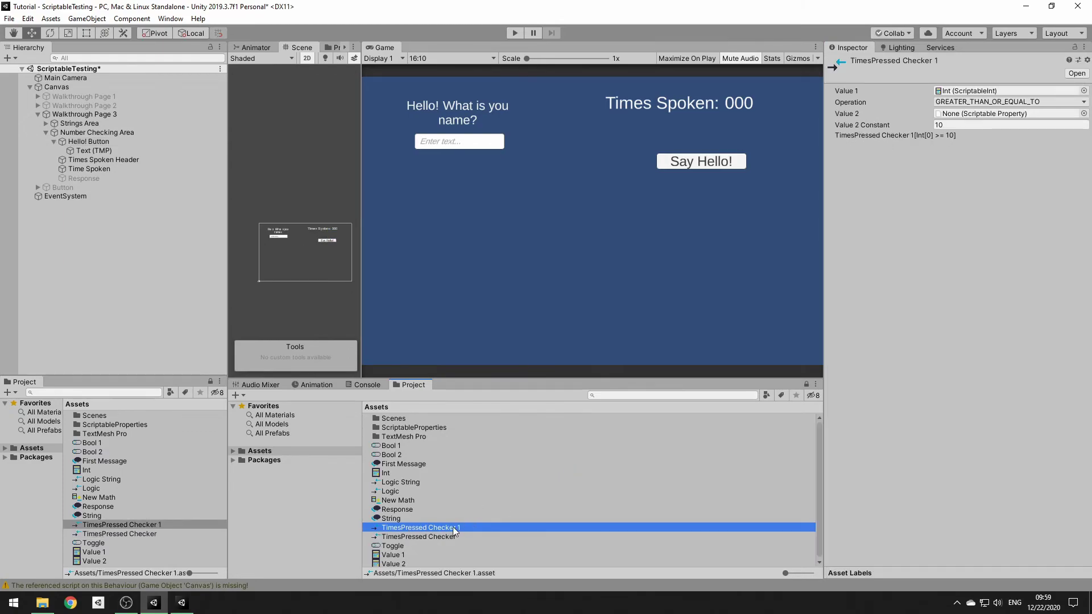
click(970, 125)
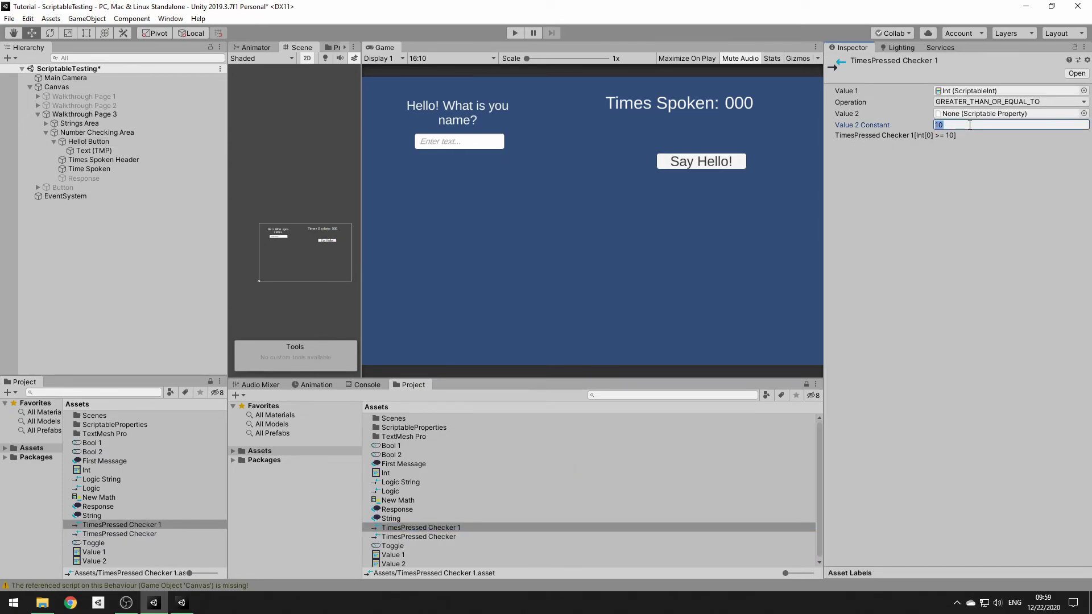
text(15)
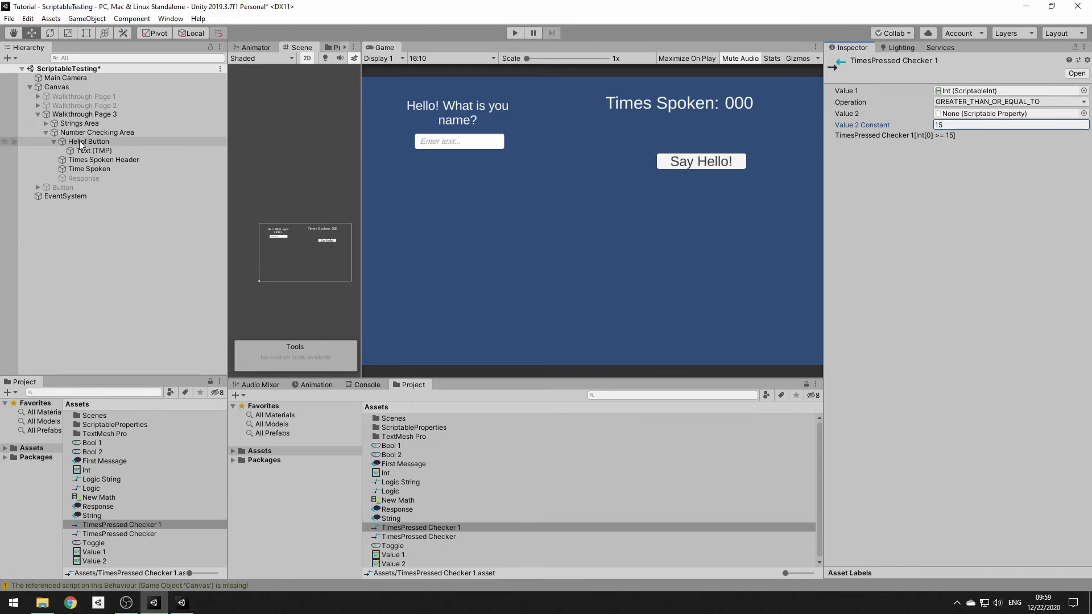
Step: Assign TimesPressed Checker 1 as the Condition of Text (TMP)'s Bool Checker
click(98, 150)
scroll(940, 417, down, 10)
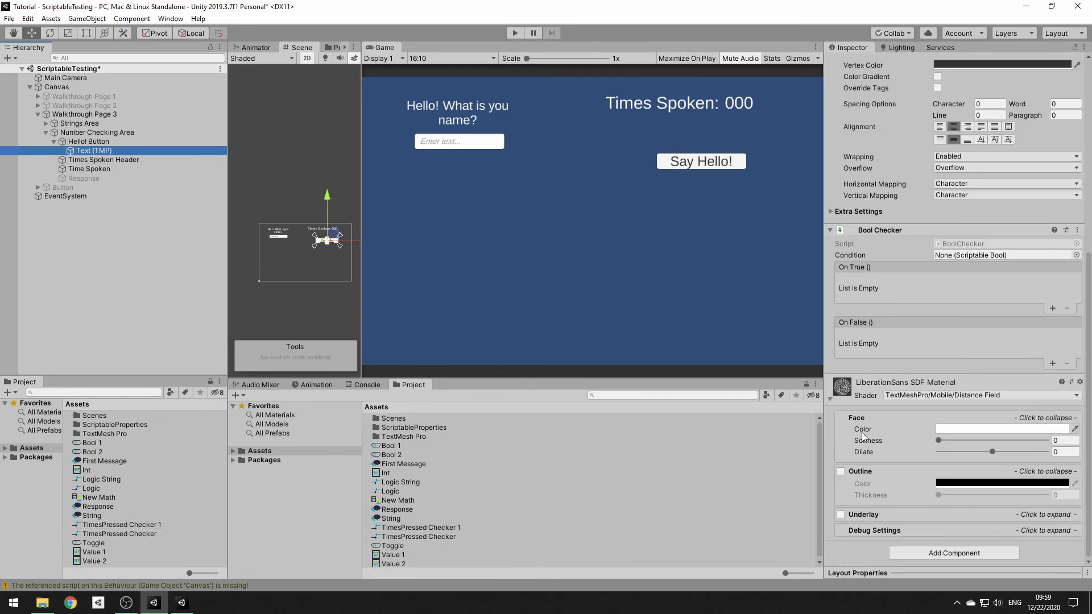
drag(439, 528, 967, 255)
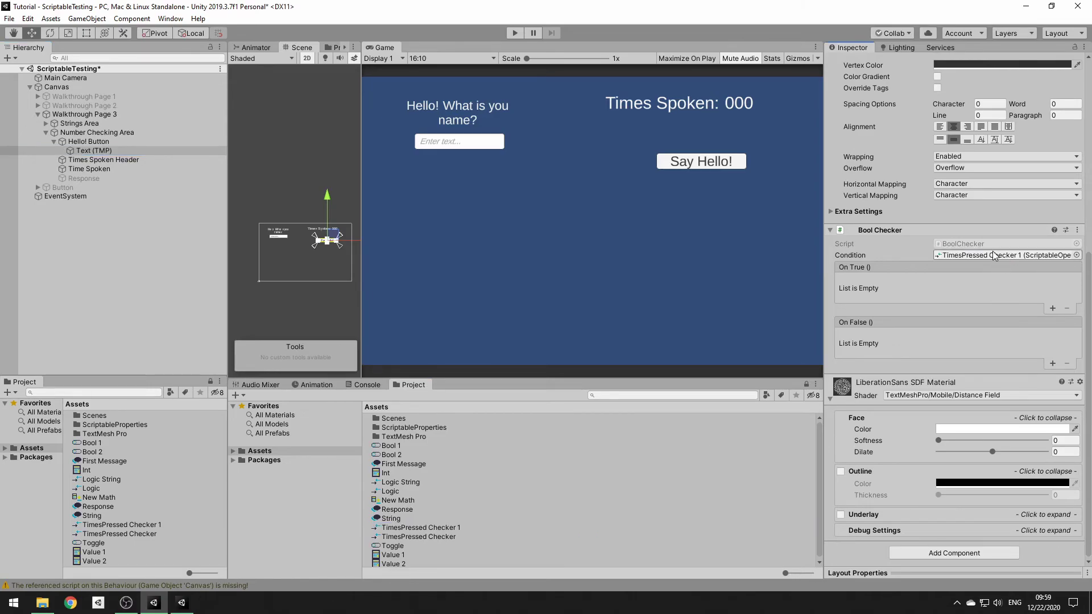
Step: Add an On True event to Text (TMP)'s Bool Checker that sets the Response string's value to "Please Stop, go home."
click(1053, 308)
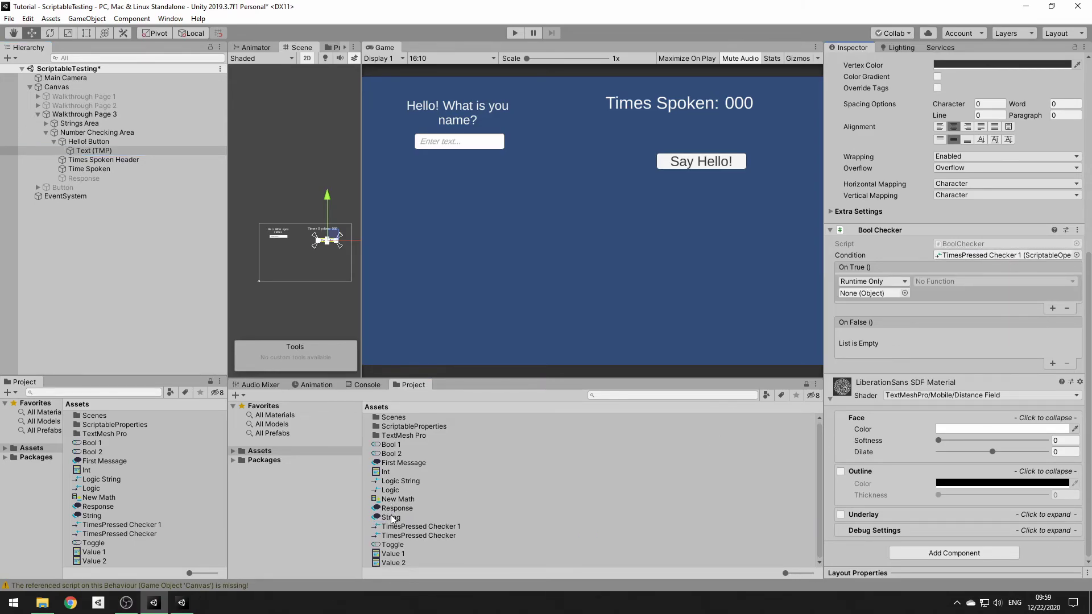
drag(398, 517, 905, 293)
click(992, 282)
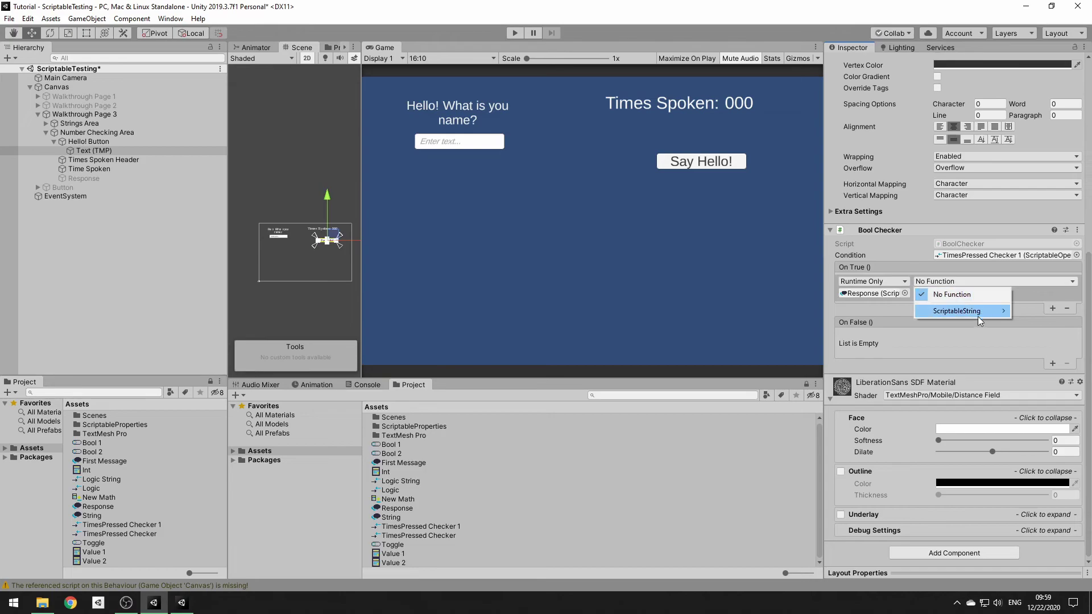
mouse_move(967, 311)
click(804, 424)
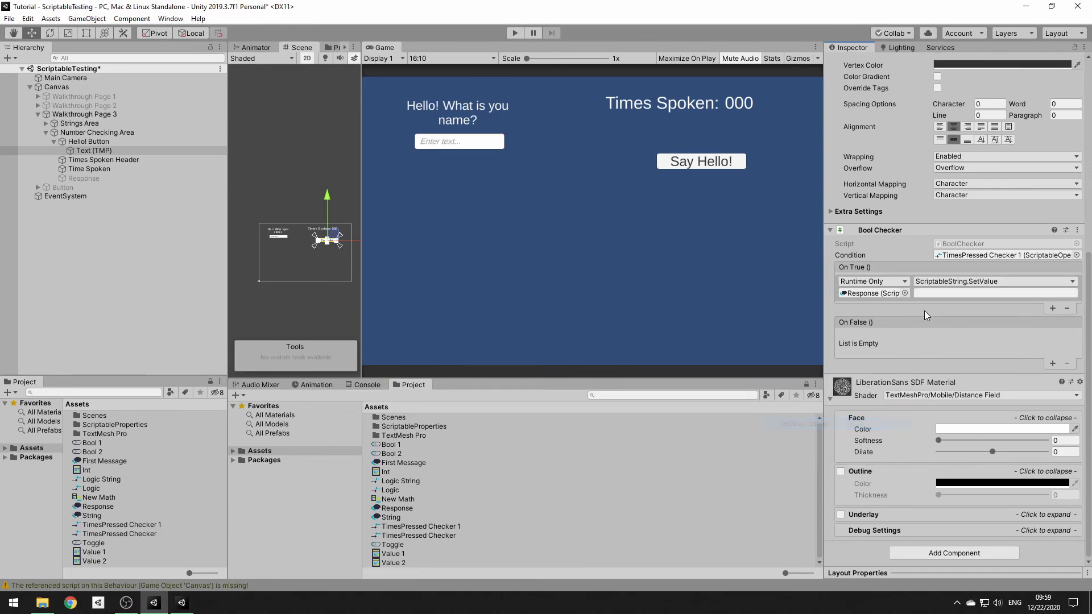
click(927, 294)
text(Please Stopm)
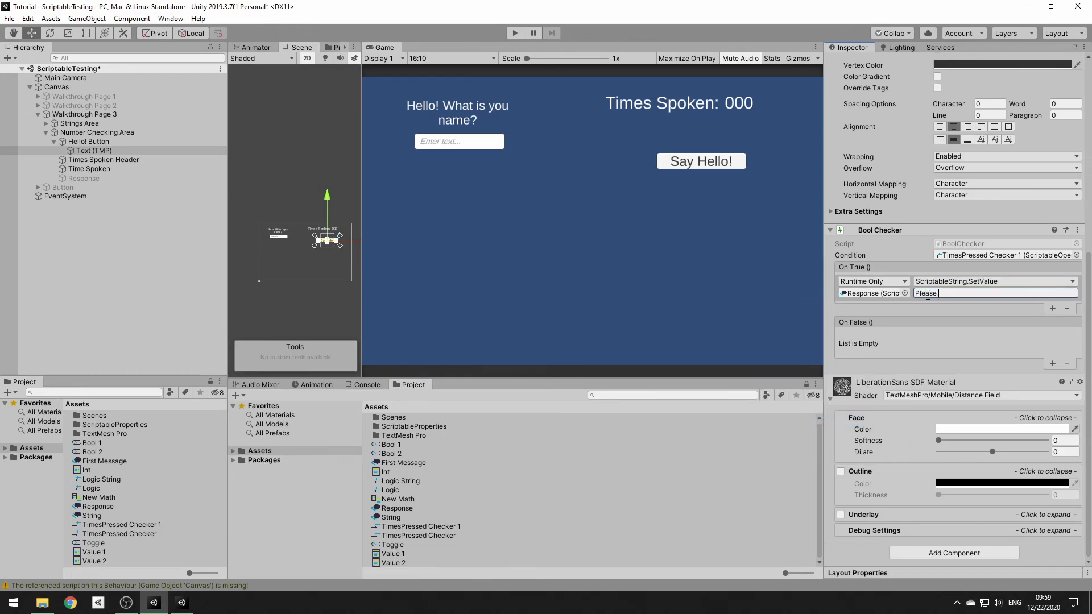
key(BackSpace)
key(BackSpace)
text(, go home.)
Step: Run the scene, trigger the Say Hello! button more than 15 times to test the chained responses, and leave Play mode
click(85, 141)
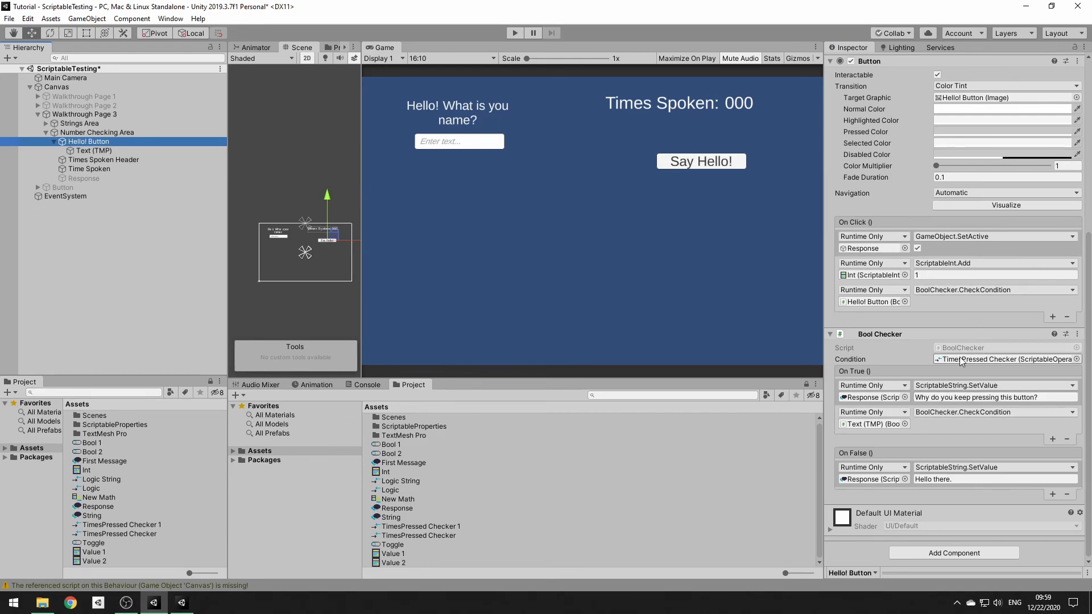
click(516, 32)
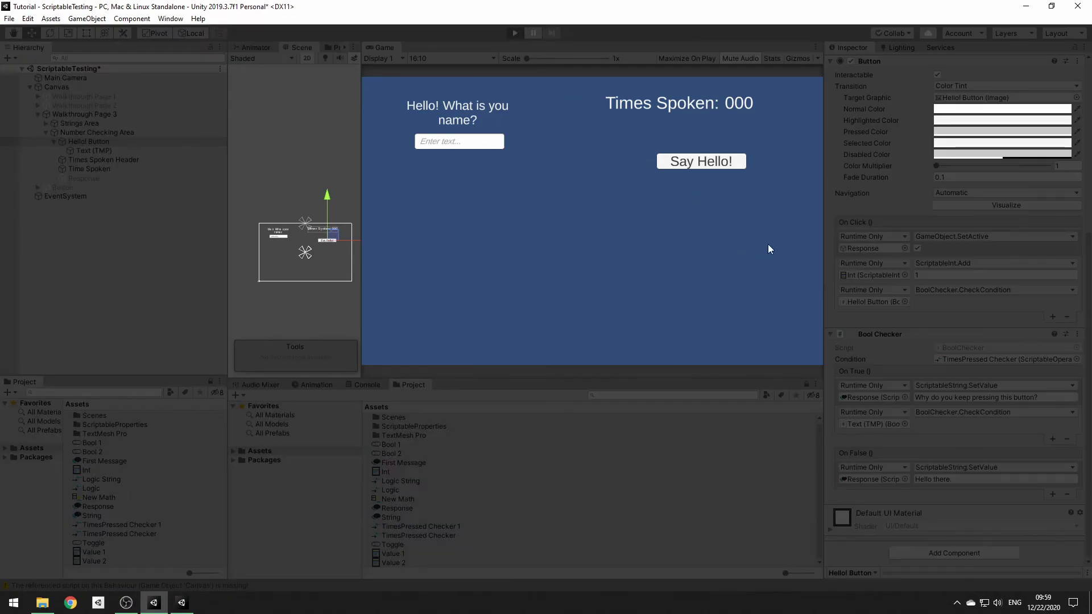
click(702, 166)
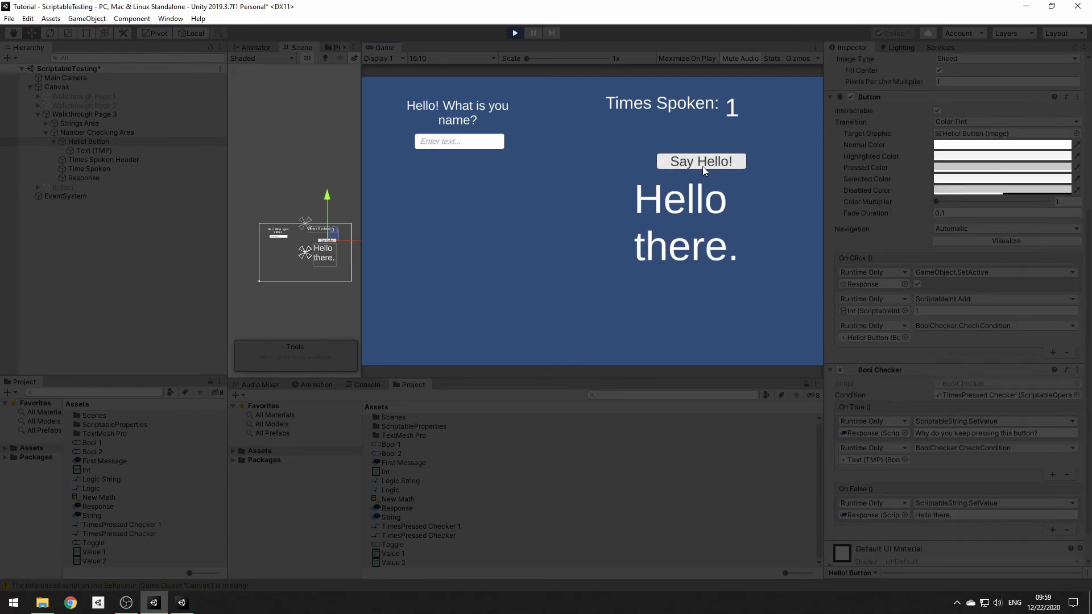
double_click(706, 164)
triple_click(706, 164)
triple_click(705, 163)
double_click(705, 163)
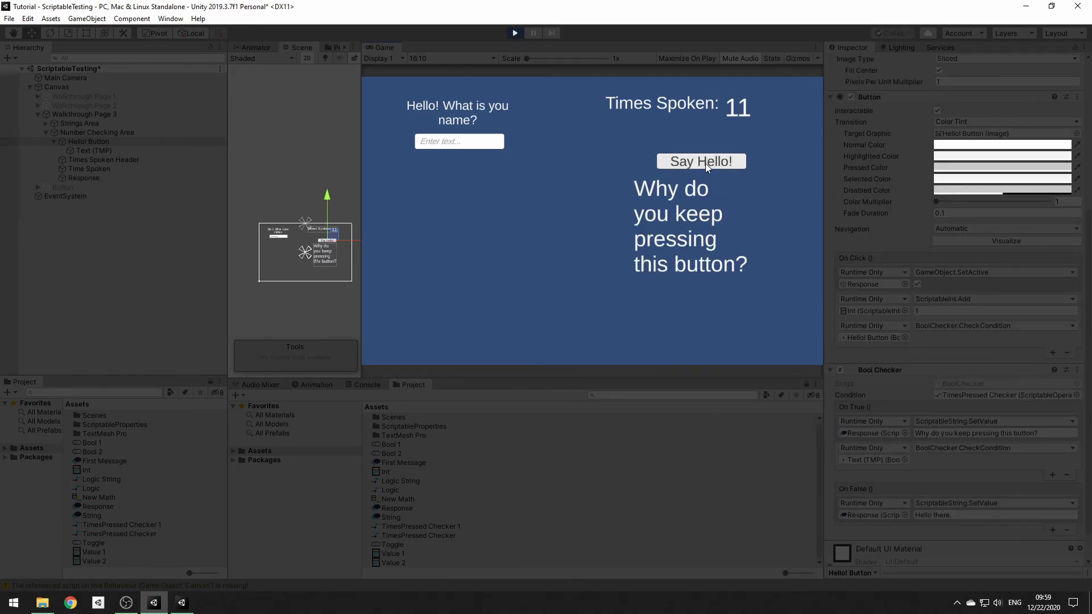
double_click(706, 162)
double_click(705, 162)
double_click(704, 163)
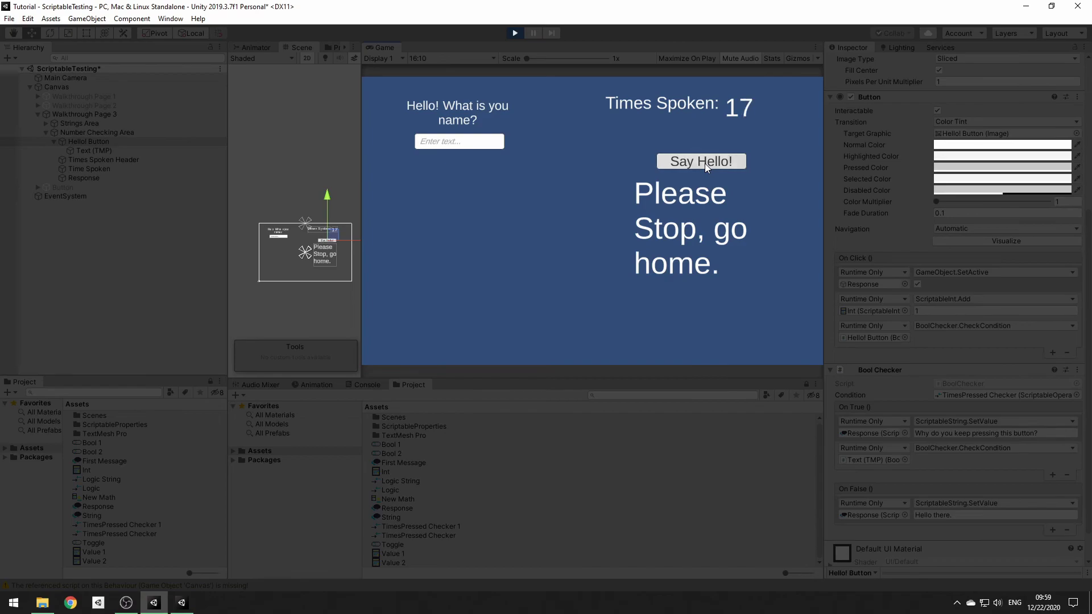
double_click(705, 163)
click(515, 33)
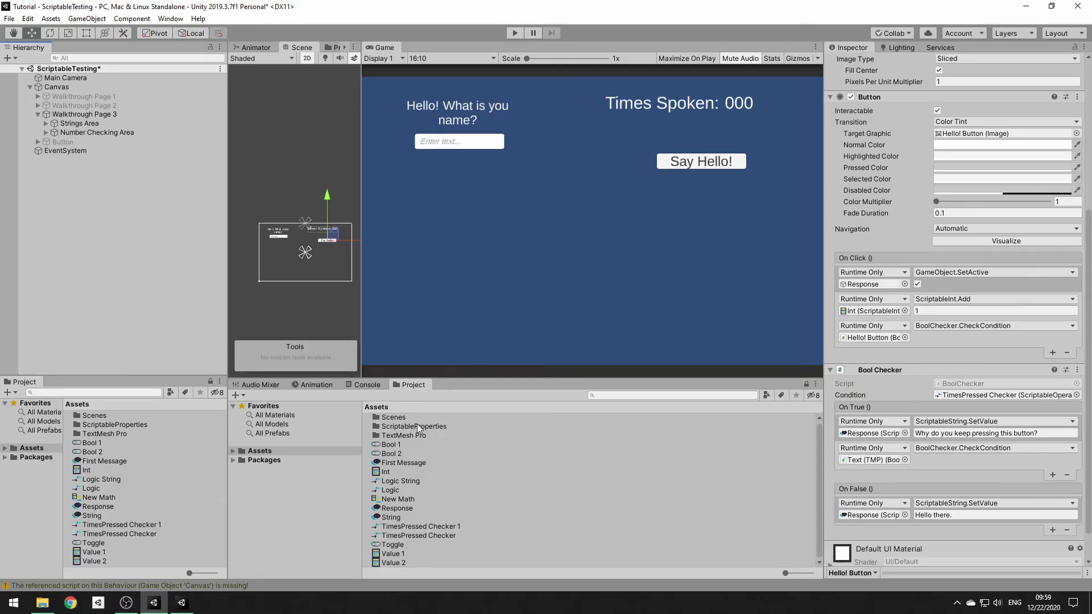
Step: Browse the ScriptableProperties package's Documentation folder and the Scripts folder inside Editor
double_click(418, 424)
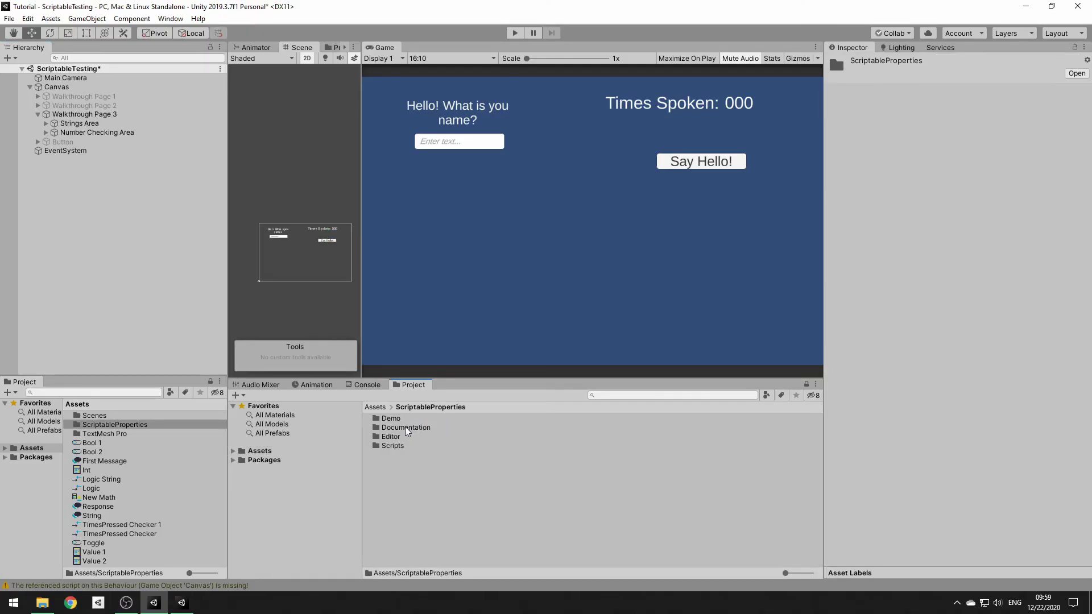
double_click(405, 427)
click(439, 407)
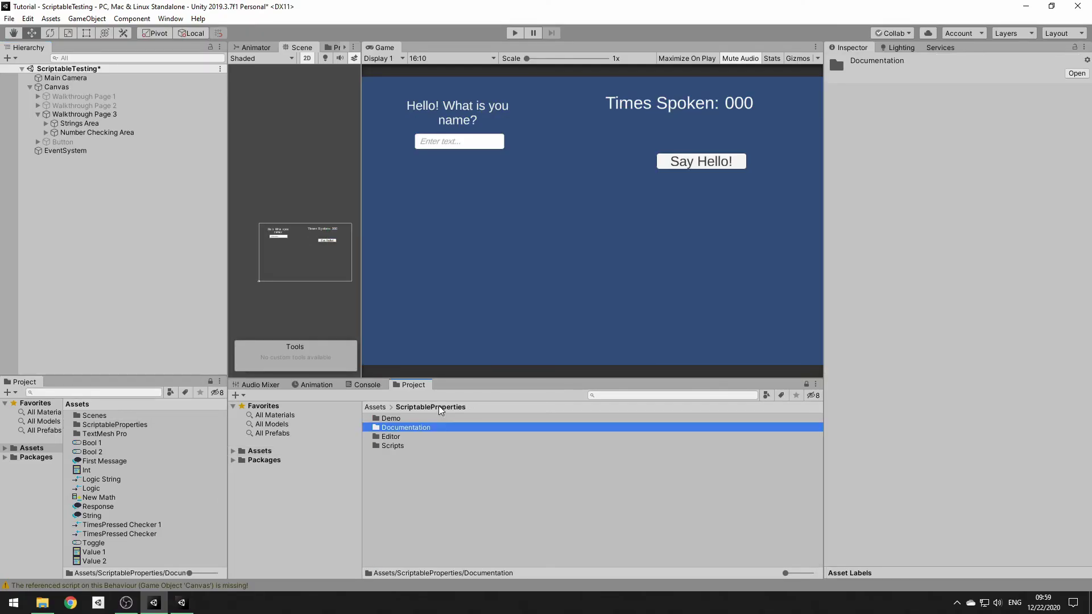
double_click(391, 437)
double_click(394, 428)
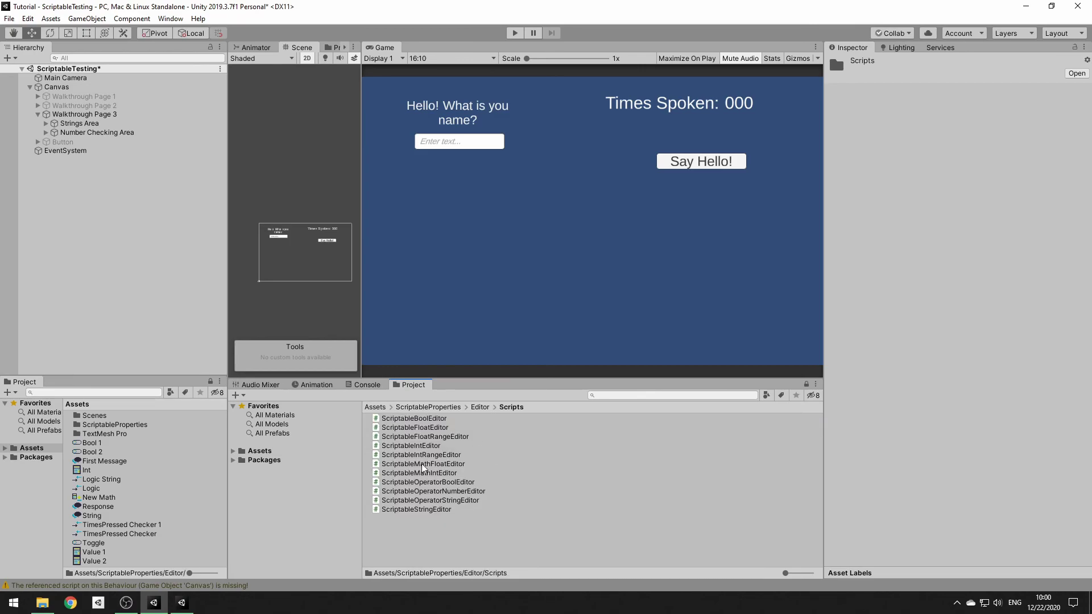
Step: Add the RunEvent script from the ScriptableProperties package's Helper Scripts folder to the Number Checking Area object as a component
click(479, 407)
click(428, 407)
double_click(402, 445)
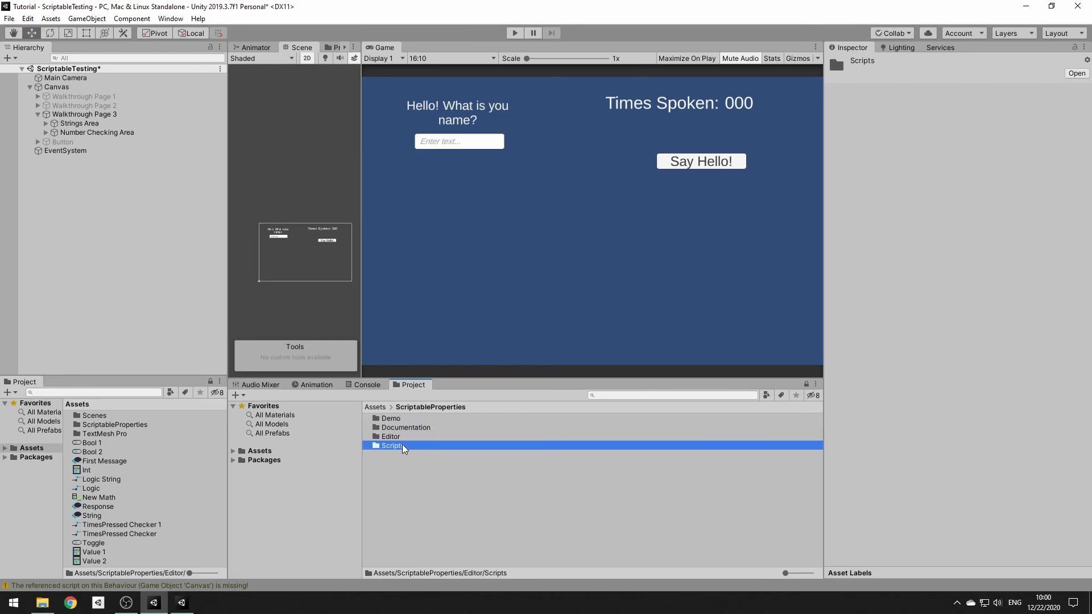
double_click(418, 418)
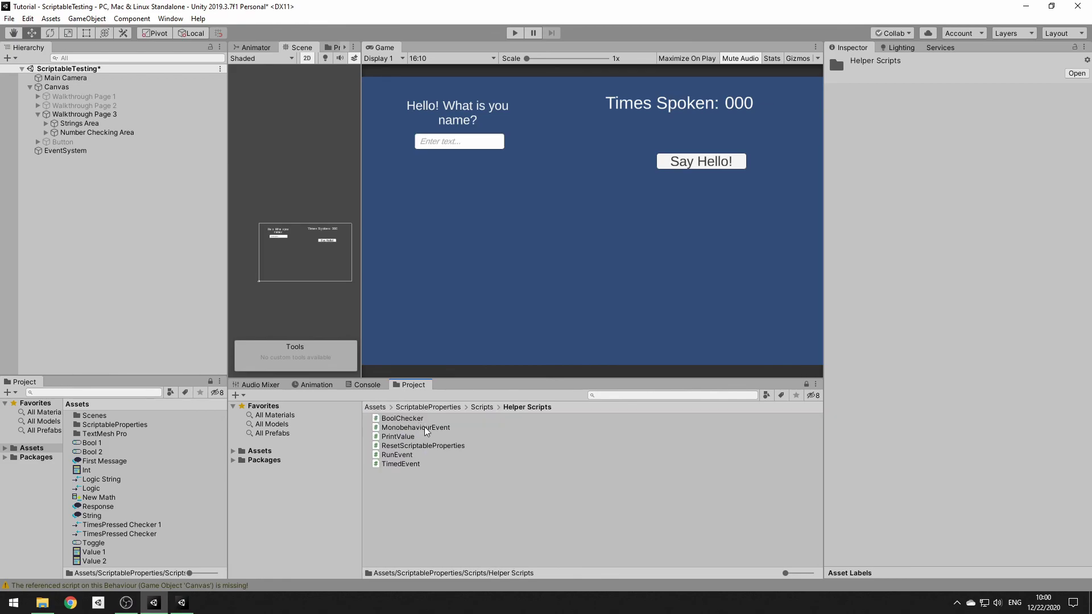
click(398, 454)
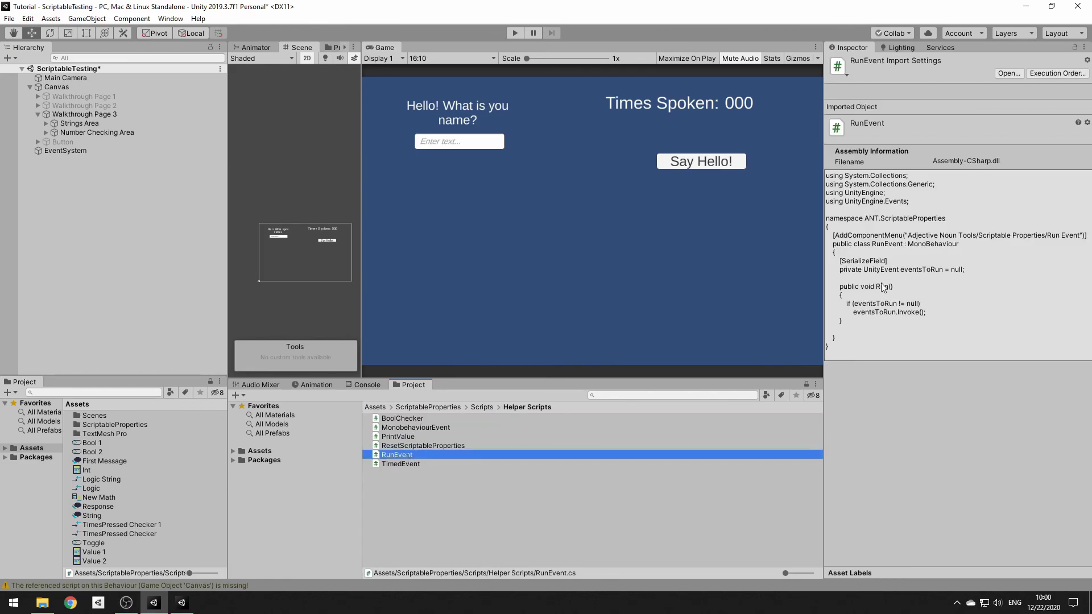
click(74, 132)
drag(396, 455, 913, 295)
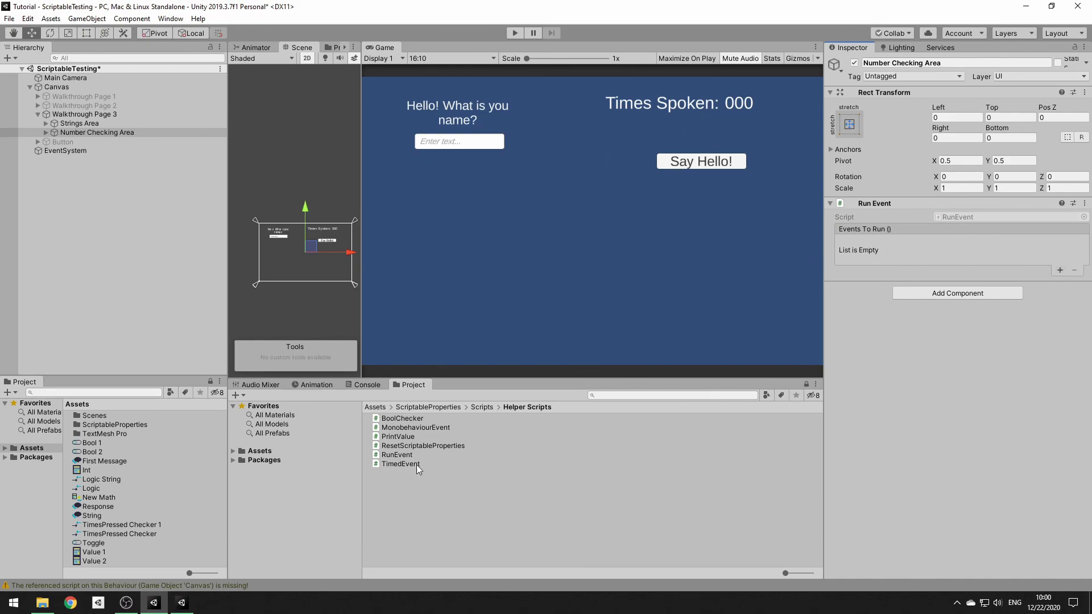
Step: Open the PropertiesDemos scene from the ScriptableProperties package's Demo Scenes folder
click(480, 407)
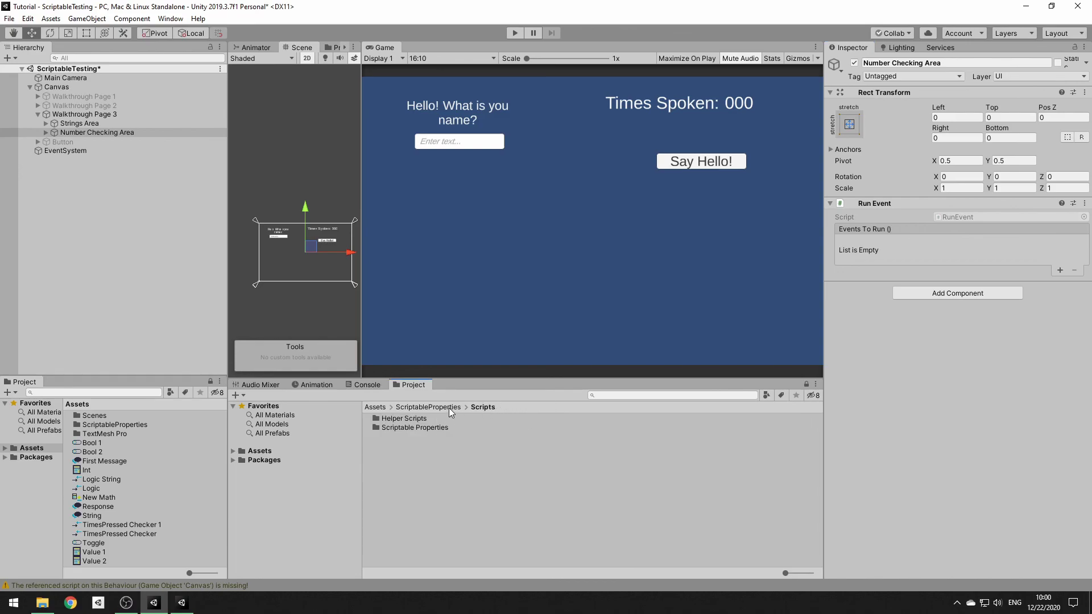
click(448, 407)
double_click(401, 418)
double_click(402, 421)
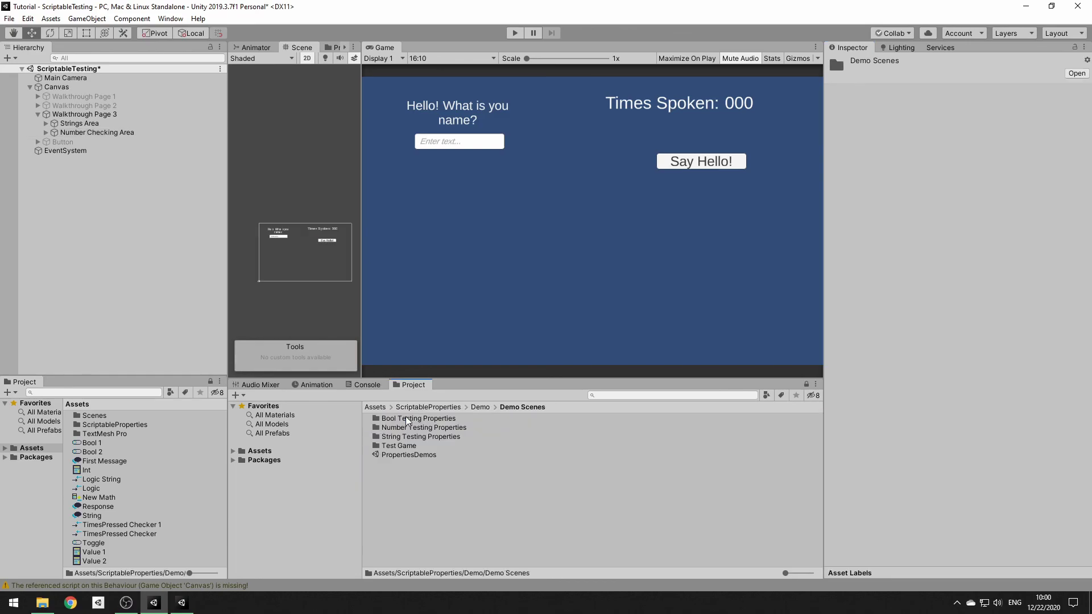
double_click(408, 455)
click(580, 324)
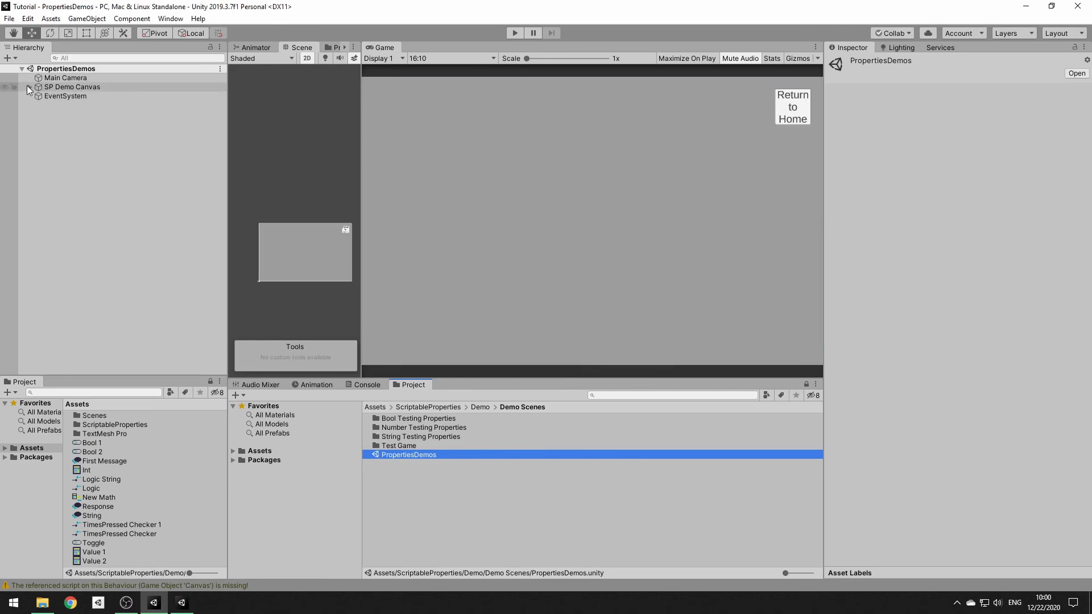
Step: Run the demo scene, view the Scriptable String, Number and Bool demos one after another, return home and leave Play mode
click(514, 32)
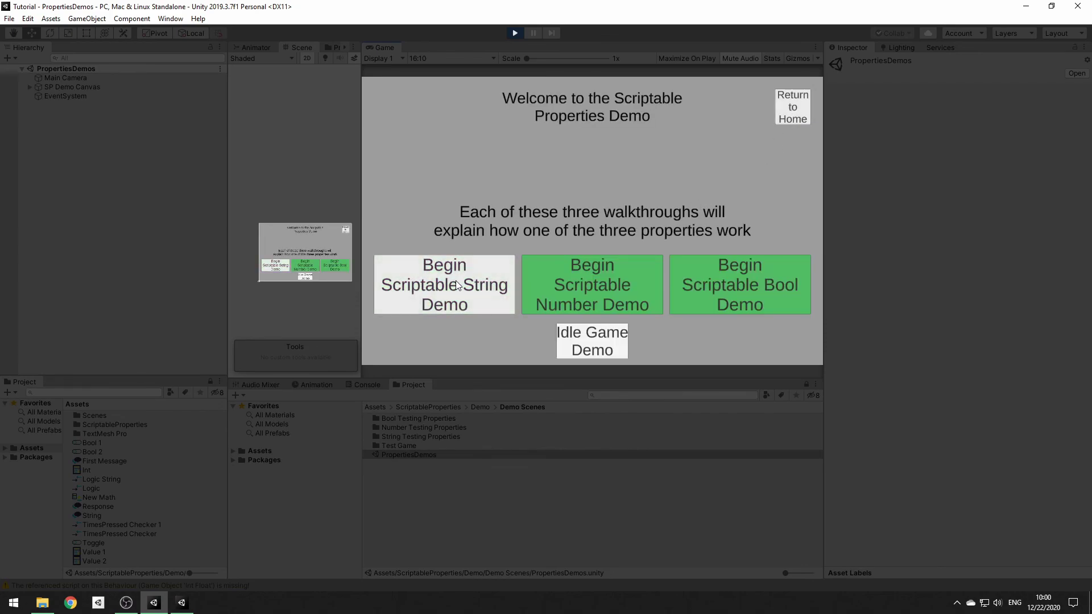
click(456, 281)
click(792, 108)
click(579, 295)
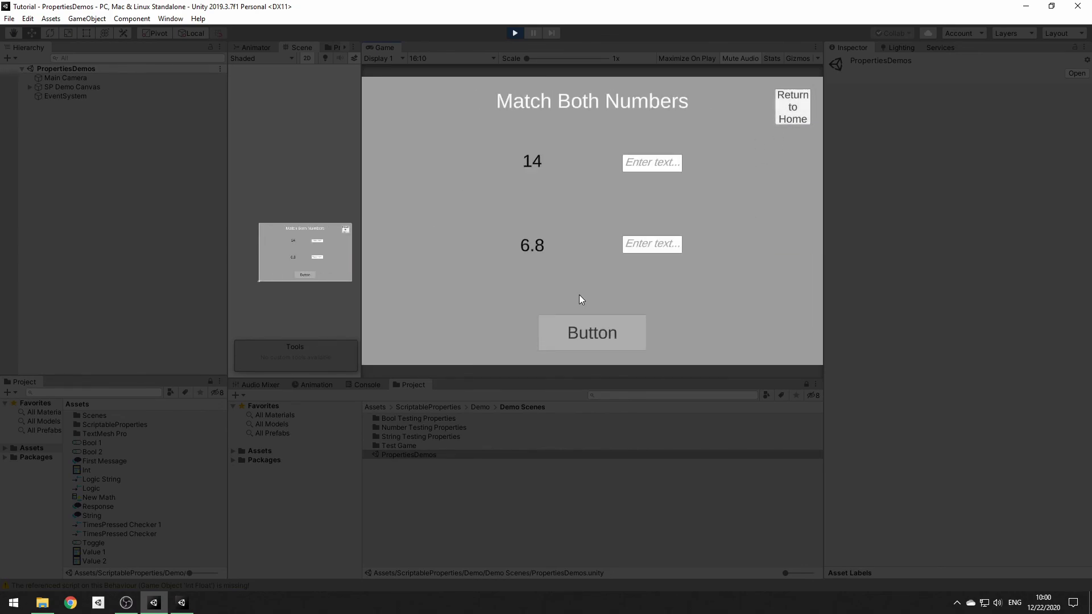
click(793, 107)
click(771, 281)
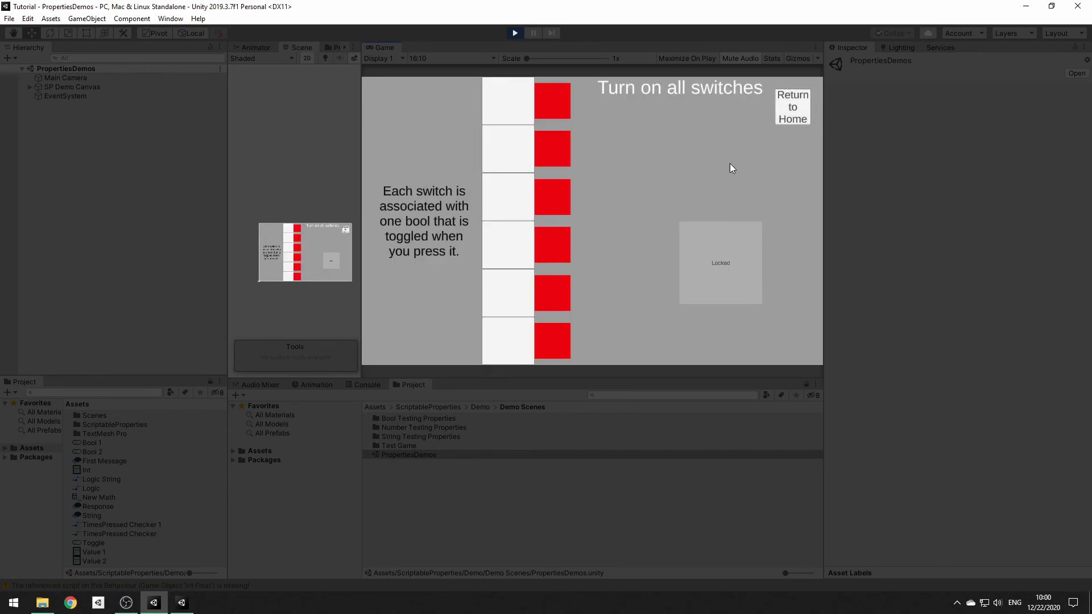
click(791, 115)
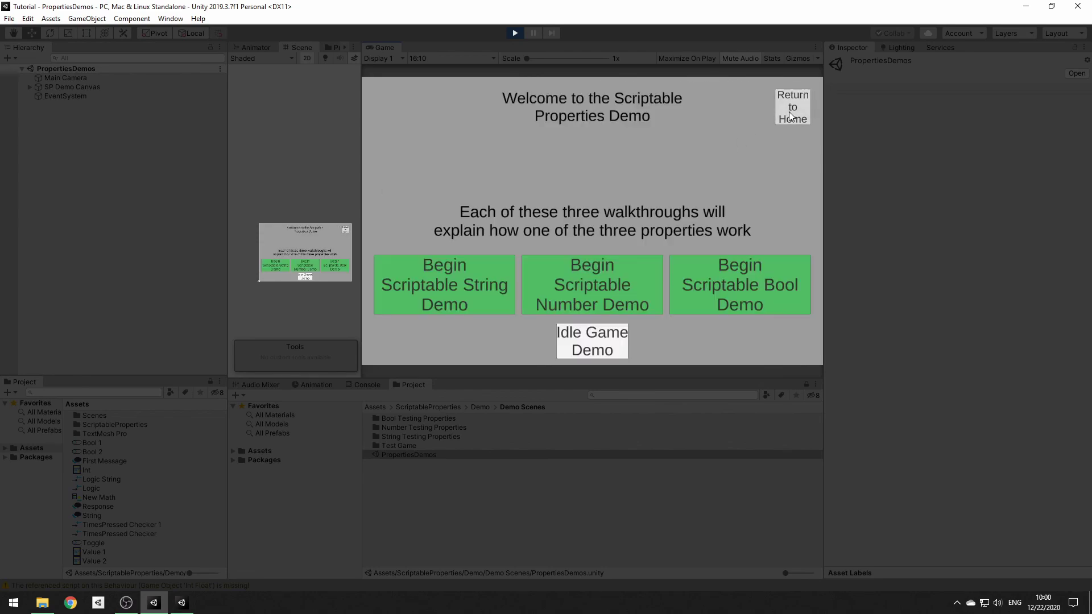
click(515, 33)
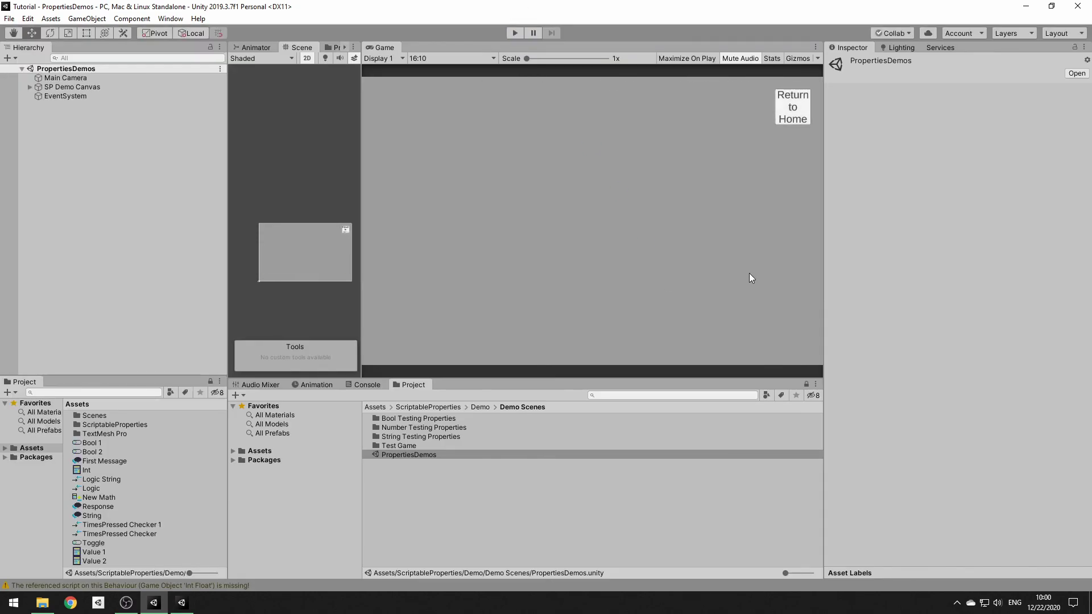